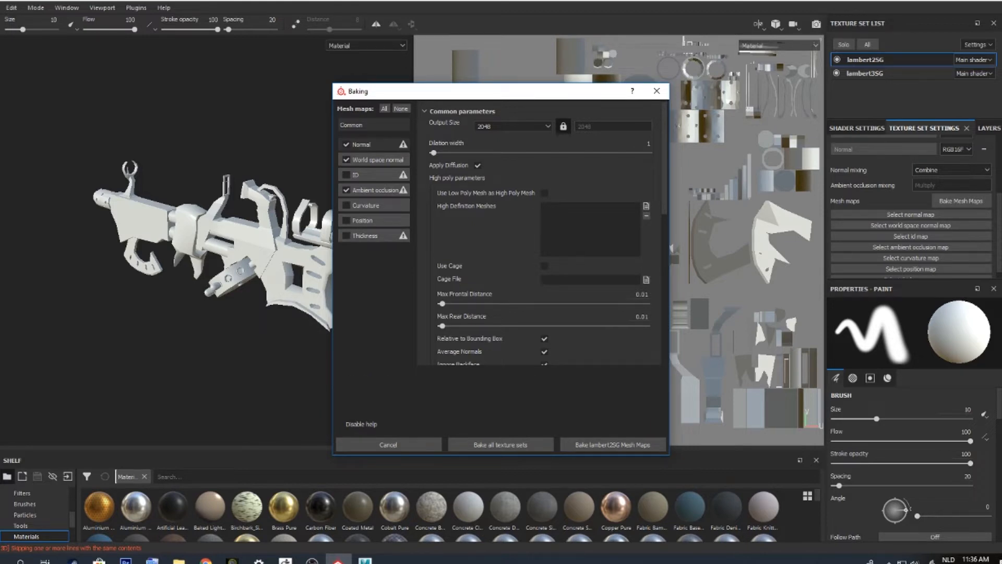
Load the Gun1_High mesh as the high definition mesh and bake the mesh maps of all texture sets
{"action": "left_click", "coordinate": [646, 205]}
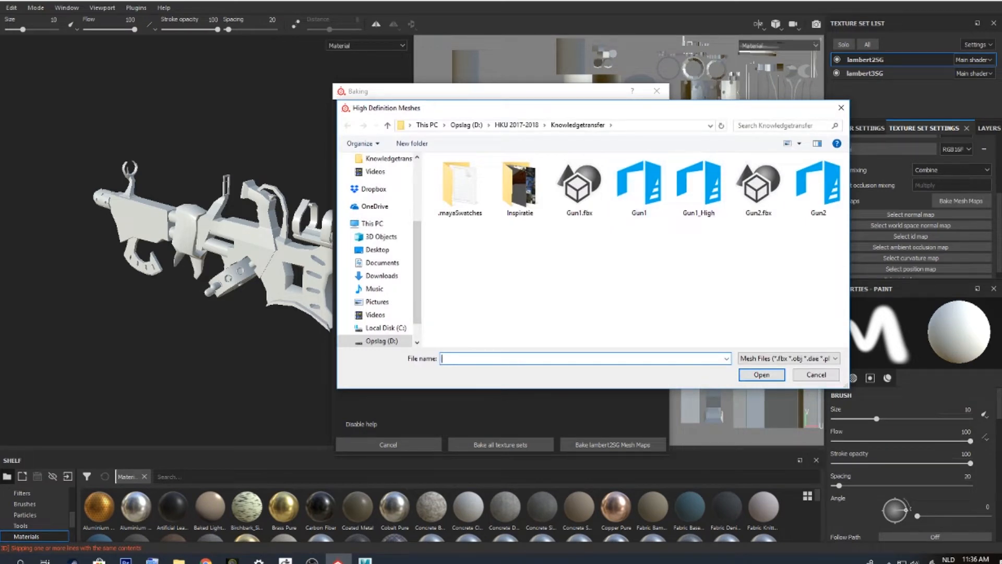
{"action": "double_click", "coordinate": [698, 186]}
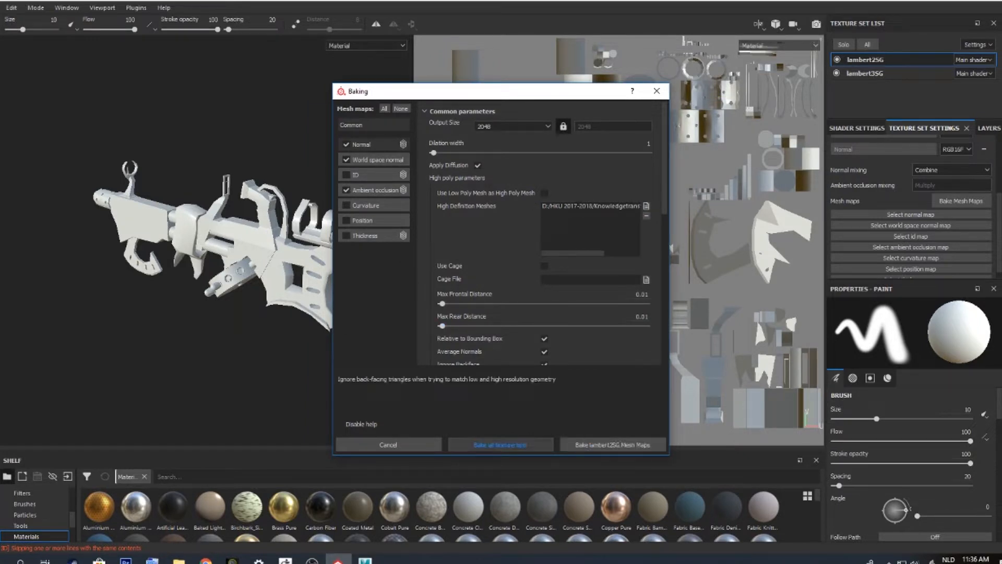
{"action": "left_click", "coordinate": [501, 445]}
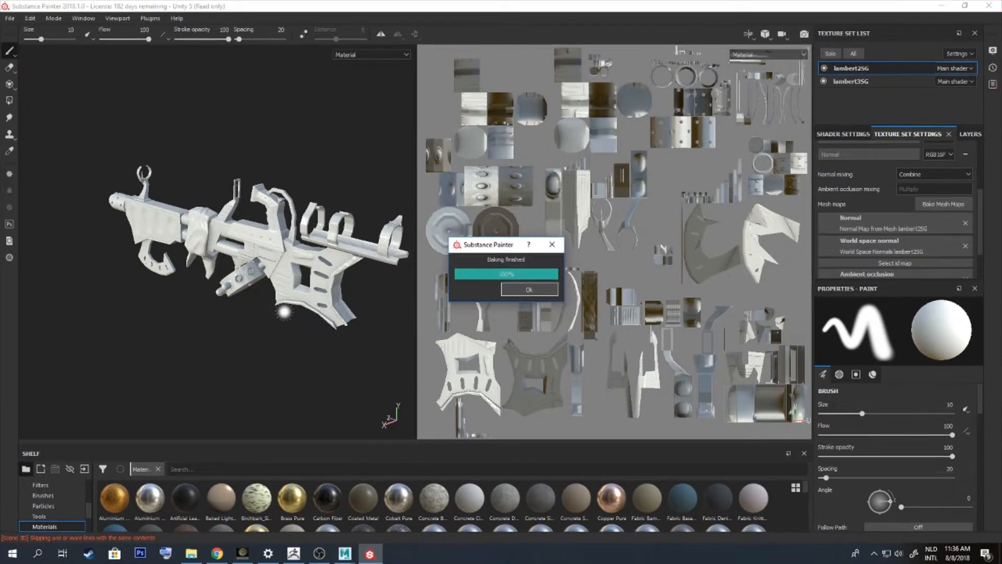
{"action": "left_click", "coordinate": [531, 289]}
{"action": "scroll", "coordinate": [284, 309], "scroll_direction": "up", "scroll_amount": 5}
{"action": "left_click_drag", "start_coordinate": [284, 309], "coordinate": [303, 269], "text": "alt"}
{"action": "scroll", "coordinate": [303, 269], "scroll_direction": "down", "scroll_amount": 5}
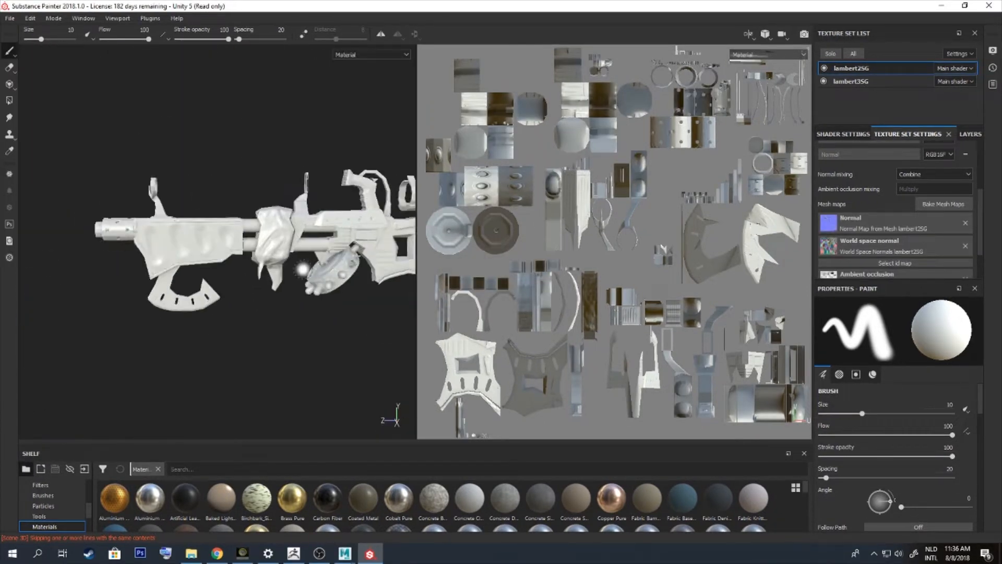
Select the lambert3SG texture set and change its shader to pbr-metal-rough-with-alpha-blending
{"action": "left_click", "coordinate": [850, 81]}
{"action": "scroll", "coordinate": [424, 220], "scroll_direction": "up", "scroll_amount": 5}
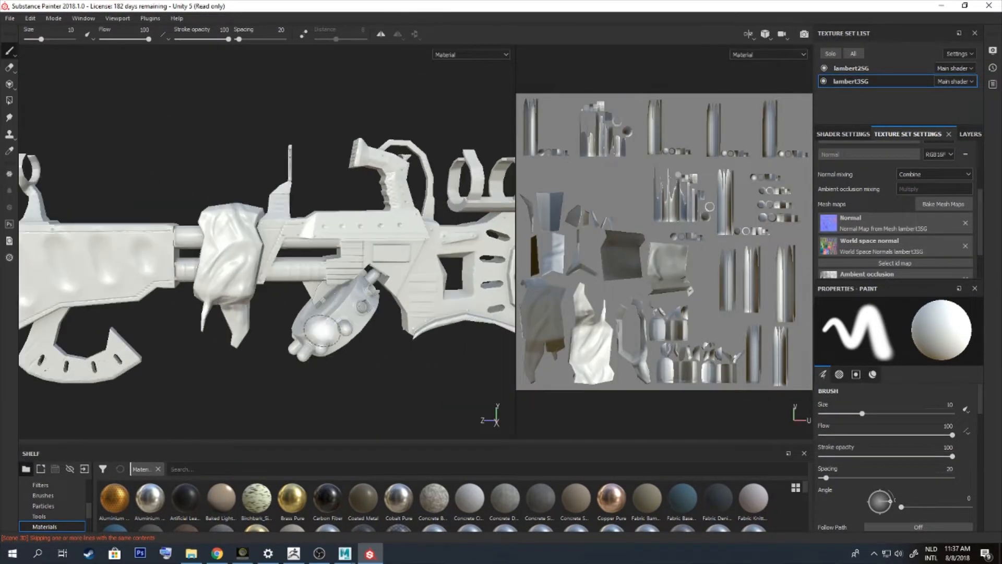
{"action": "left_click", "coordinate": [843, 134]}
{"action": "left_click", "coordinate": [83, 18]}
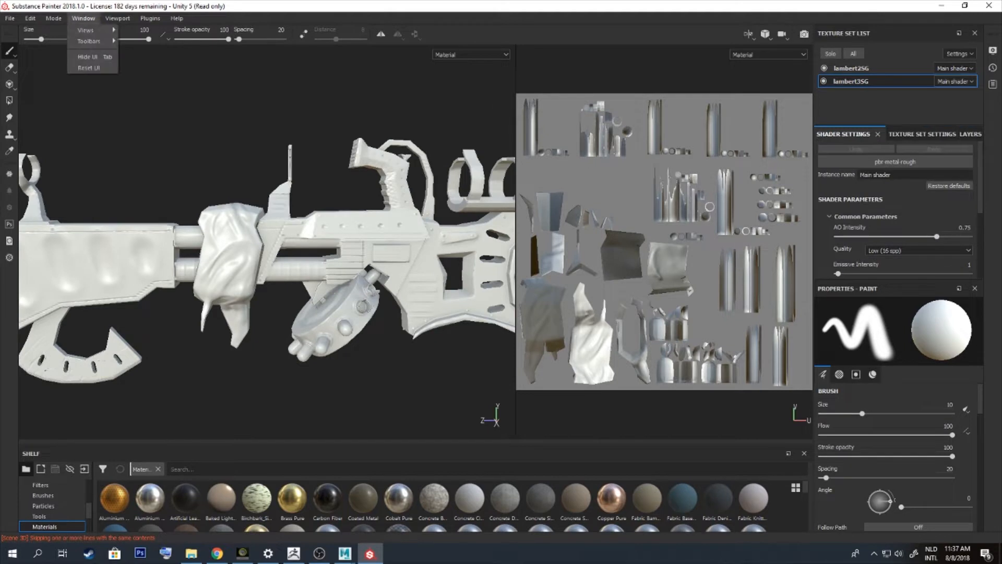
{"action": "left_click", "coordinate": [84, 19]}
{"action": "scroll", "coordinate": [899, 163], "scroll_direction": "down", "scroll_amount": 4}
{"action": "scroll", "coordinate": [899, 163], "scroll_direction": "up", "scroll_amount": 4}
{"action": "left_click", "coordinate": [895, 162]}
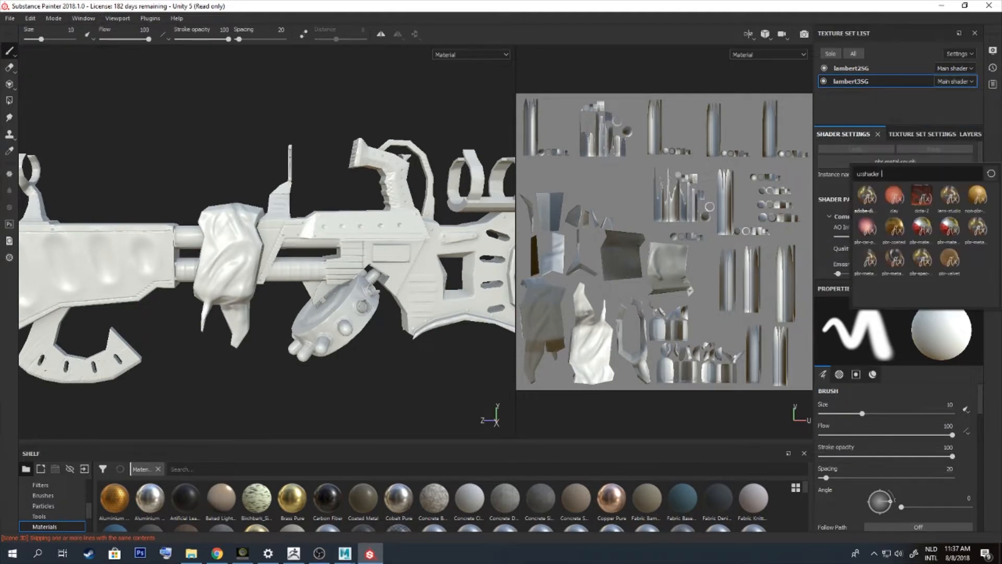
{"action": "left_click", "coordinate": [923, 257]}
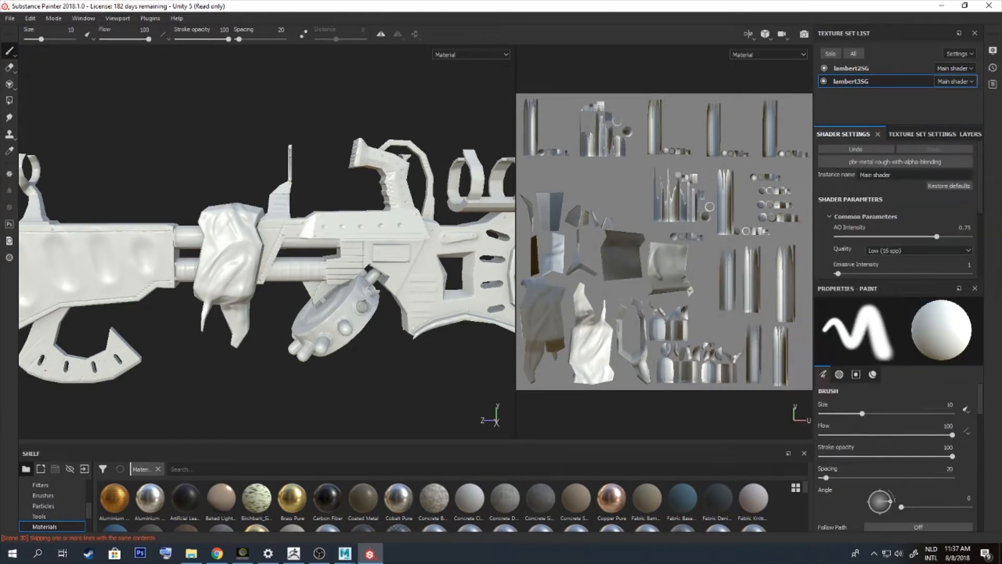
Add an Opacity channel to the lambert3SG texture set
{"action": "scroll", "coordinate": [896, 438], "scroll_direction": "down", "scroll_amount": 8}
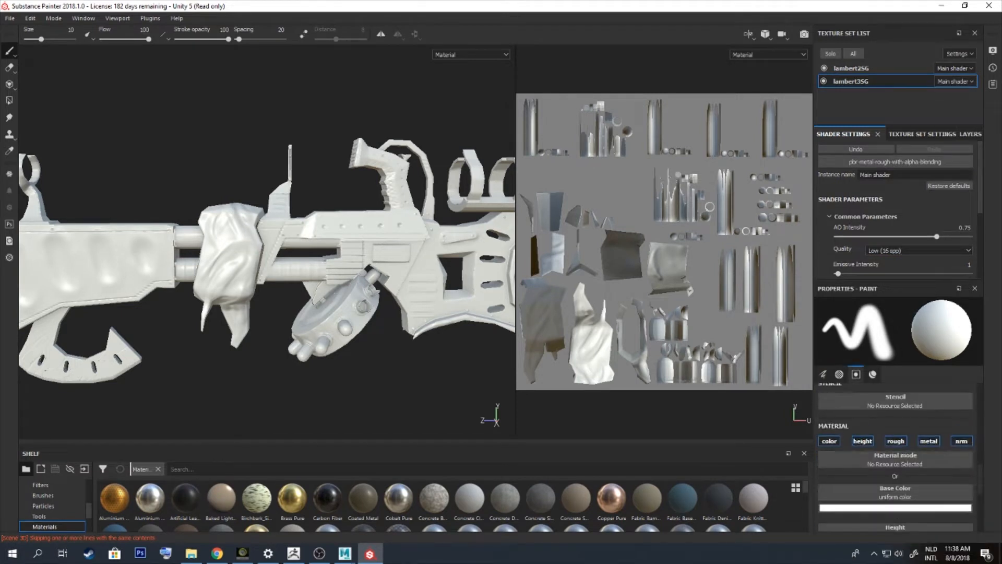
{"action": "scroll", "coordinate": [896, 437], "scroll_direction": "up", "scroll_amount": 4}
{"action": "scroll", "coordinate": [895, 454], "scroll_direction": "up", "scroll_amount": 5}
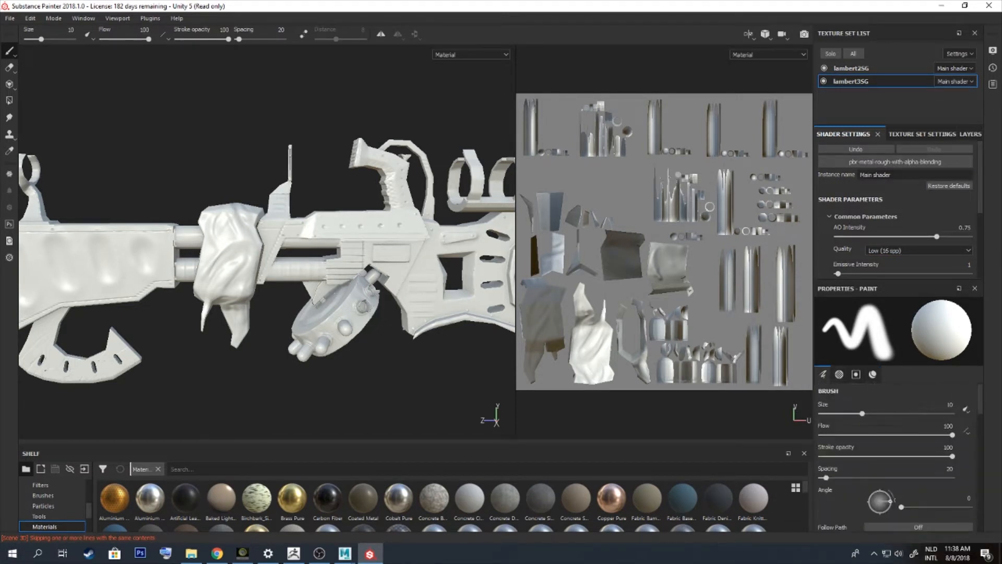
{"action": "left_click", "coordinate": [922, 134]}
{"action": "scroll", "coordinate": [934, 199], "scroll_direction": "up", "scroll_amount": 4}
{"action": "left_click", "coordinate": [966, 169]}
{"action": "left_click", "coordinate": [959, 281]}
Limit the brush material to opacity at 0.3745 and give the brush the Shape alpha with hardness 1
{"action": "scroll", "coordinate": [896, 454], "scroll_direction": "down", "scroll_amount": 3}
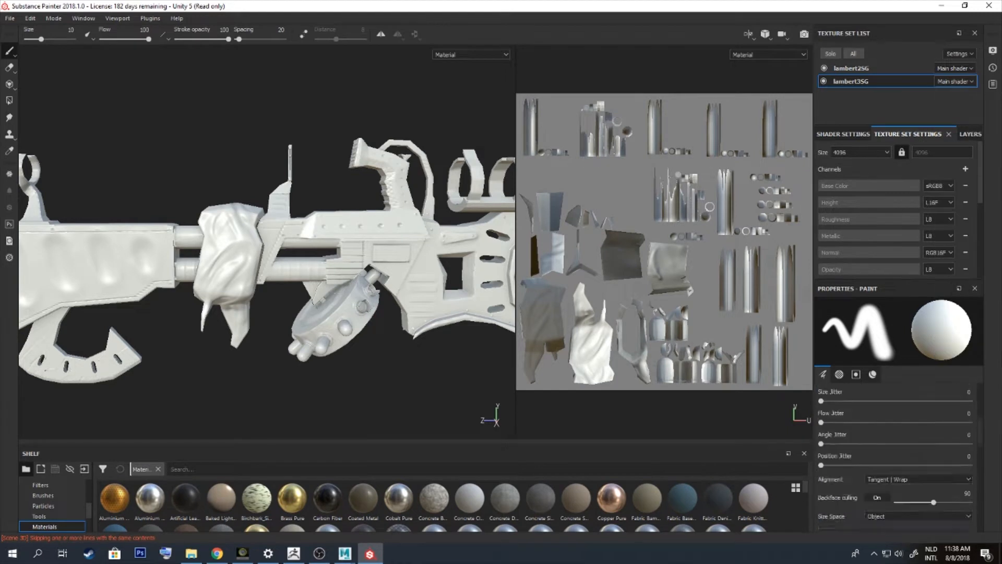
{"action": "scroll", "coordinate": [896, 454], "scroll_direction": "down", "scroll_amount": 5}
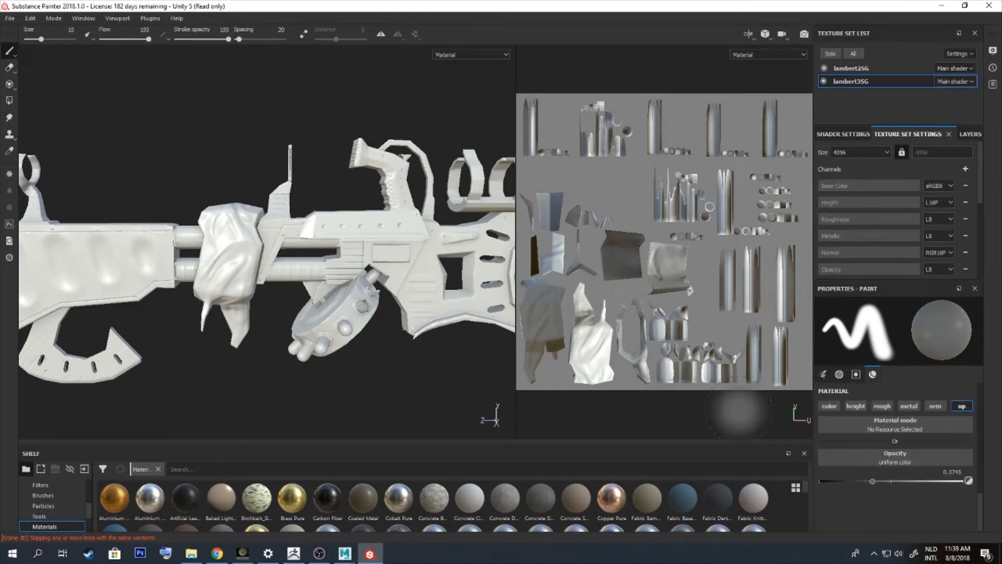
{"action": "scroll", "coordinate": [896, 428], "scroll_direction": "up", "scroll_amount": 3}
{"action": "key", "text": "["}
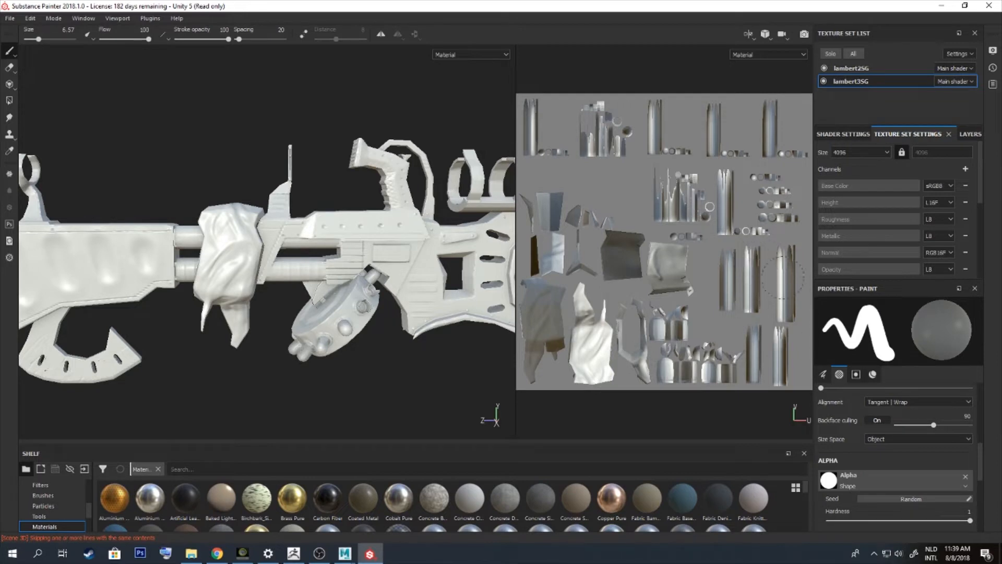
Paint the glass capsules on the drum under the gun semi-transparent, reducing the brush size for the smaller areas
{"action": "right_click_drag", "start_coordinate": [376, 390], "coordinate": [418, 376], "text": "alt"}
{"action": "mouse_move", "coordinate": [417, 376]}
{"action": "left_mouse_down", "text": "alt"}
{"action": "mouse_move", "coordinate": [418, 261]}
{"action": "mouse_move", "coordinate": [313, 276]}
{"action": "mouse_move", "coordinate": [448, 331]}
{"action": "mouse_move", "coordinate": [522, 167]}
{"action": "left_mouse_up", "text": "alt"}
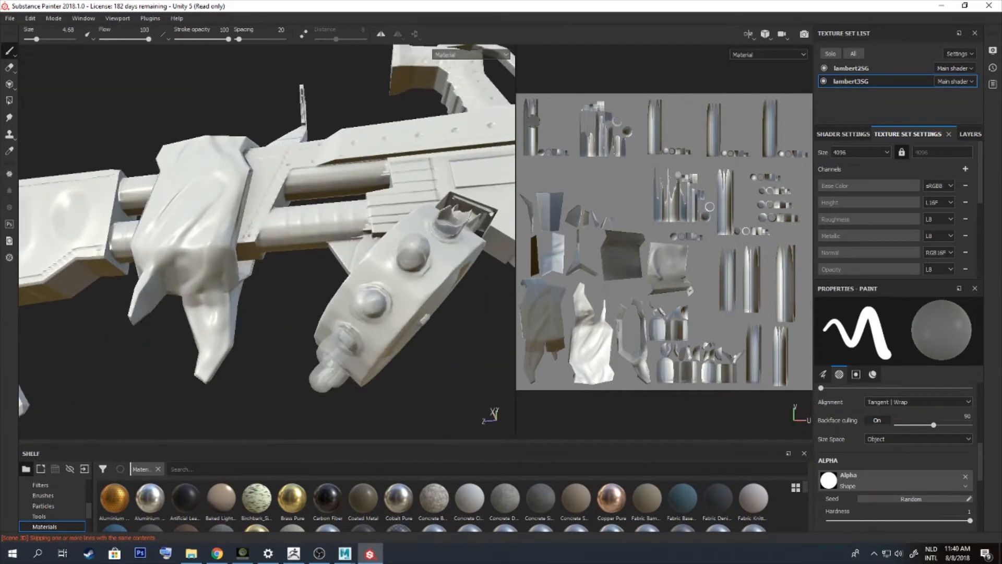
{"action": "mouse_move", "coordinate": [459, 342]}
{"action": "left_mouse_down", "text": "alt"}
{"action": "mouse_move", "coordinate": [366, 337]}
{"action": "mouse_move", "coordinate": [350, 355]}
{"action": "mouse_move", "coordinate": [457, 351]}
{"action": "mouse_move", "coordinate": [399, 334]}
{"action": "left_mouse_up", "text": "alt"}
{"action": "right_click_drag", "start_coordinate": [399, 334], "coordinate": [442, 370], "text": "alt"}
{"action": "key", "text": "bracketleft"}
{"action": "key", "text": "bracketleft"}
{"action": "key", "text": "bracketleft"}
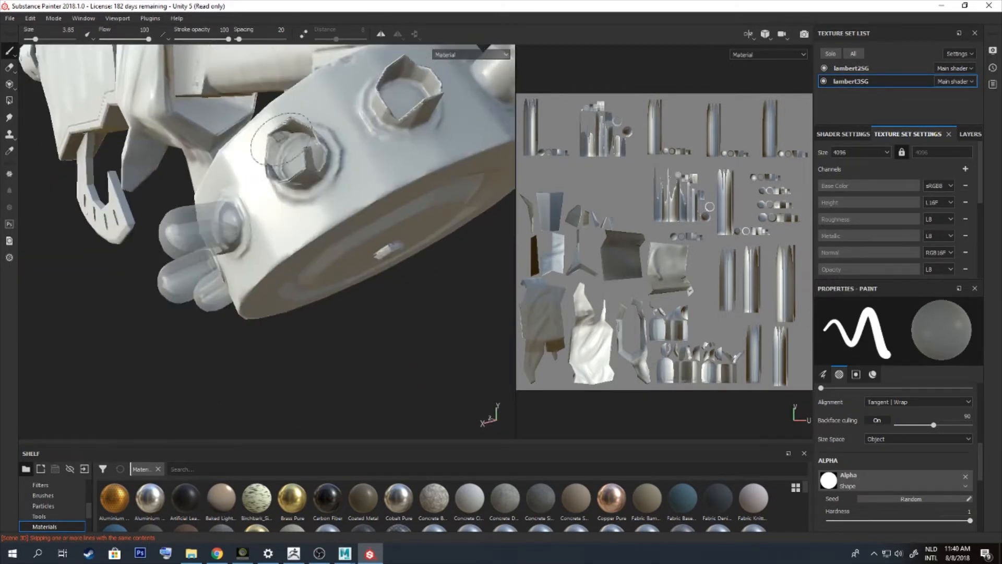
{"action": "left_click_drag", "start_coordinate": [428, 101], "coordinate": [395, 111]}
{"action": "key", "text": "bracketleft"}
{"action": "left_click_drag", "start_coordinate": [395, 73], "coordinate": [432, 94]}
Touch up the capsules' transparency from several angles, using brush size 1.33 and an opacity value of 1
{"action": "mouse_move", "coordinate": [264, 217]}
{"action": "left_mouse_down", "text": "alt"}
{"action": "mouse_move", "coordinate": [334, 222]}
{"action": "mouse_move", "coordinate": [303, 211]}
{"action": "left_mouse_up", "text": "alt"}
{"action": "left_click_drag", "start_coordinate": [336, 358], "coordinate": [236, 247], "text": "alt"}
{"action": "mouse_move", "coordinate": [309, 311]}
{"action": "left_mouse_down", "text": "alt"}
{"action": "mouse_move", "coordinate": [484, 354]}
{"action": "mouse_move", "coordinate": [327, 273]}
{"action": "mouse_move", "coordinate": [256, 206]}
{"action": "mouse_move", "coordinate": [245, 279]}
{"action": "left_mouse_up", "text": "alt"}
{"action": "key", "text": "bracketright"}
{"action": "mouse_move", "coordinate": [227, 147]}
{"action": "left_mouse_down", "text": "alt"}
{"action": "mouse_move", "coordinate": [334, 214]}
{"action": "mouse_move", "coordinate": [331, 141]}
{"action": "mouse_move", "coordinate": [271, 332]}
{"action": "mouse_move", "coordinate": [263, 229]}
{"action": "mouse_move", "coordinate": [397, 256]}
{"action": "left_mouse_up", "text": "alt"}
{"action": "mouse_move", "coordinate": [462, 261]}
{"action": "left_mouse_down", "text": "alt"}
{"action": "mouse_move", "coordinate": [441, 281]}
{"action": "mouse_move", "coordinate": [478, 250]}
{"action": "mouse_move", "coordinate": [402, 250]}
{"action": "mouse_move", "coordinate": [431, 200]}
{"action": "left_mouse_up", "text": "alt"}
{"action": "key", "text": "x"}
{"action": "mouse_move", "coordinate": [431, 280]}
{"action": "left_mouse_down", "text": "alt"}
{"action": "mouse_move", "coordinate": [448, 177]}
{"action": "mouse_move", "coordinate": [361, 157]}
{"action": "mouse_move", "coordinate": [293, 230]}
{"action": "left_mouse_up", "text": "alt"}
{"action": "scroll", "coordinate": [224, 241], "scroll_direction": "up", "scroll_amount": 4}
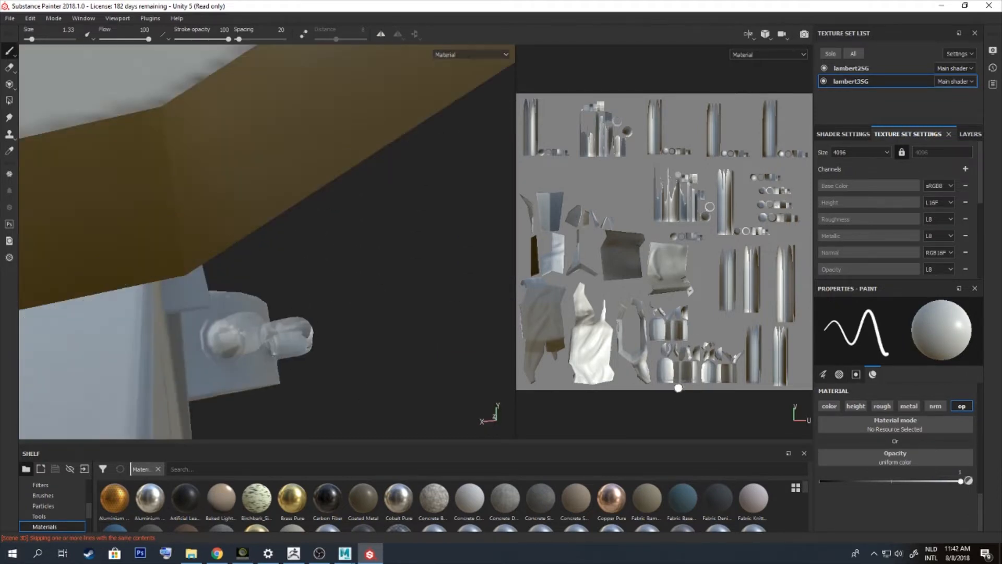
Set the brush opacity value to 0.7418 and paint the capsules' inner parts in the UV view
{"action": "scroll", "coordinate": [708, 359], "scroll_direction": "up", "scroll_amount": 5}
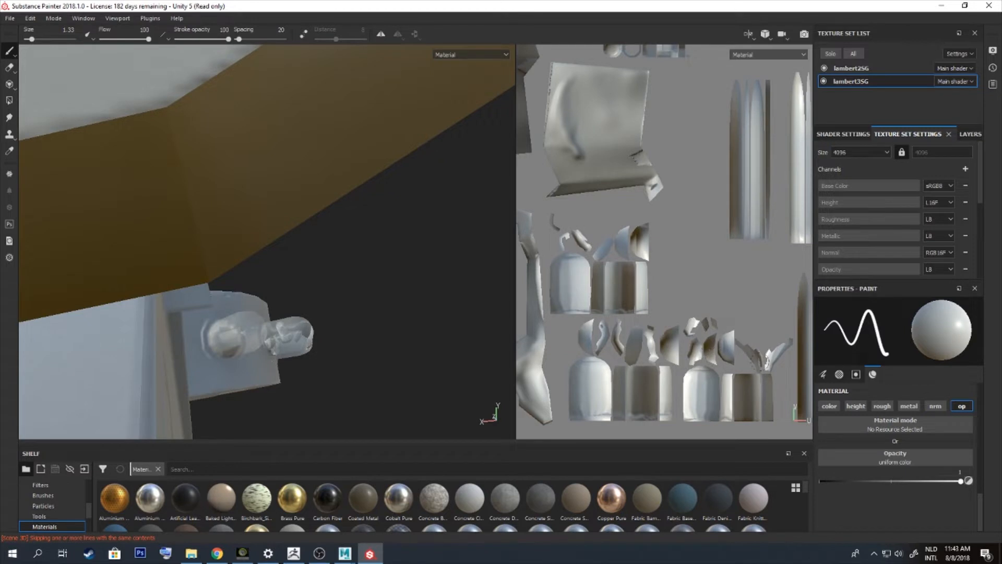
{"action": "scroll", "coordinate": [725, 354], "scroll_direction": "down", "scroll_amount": 3}
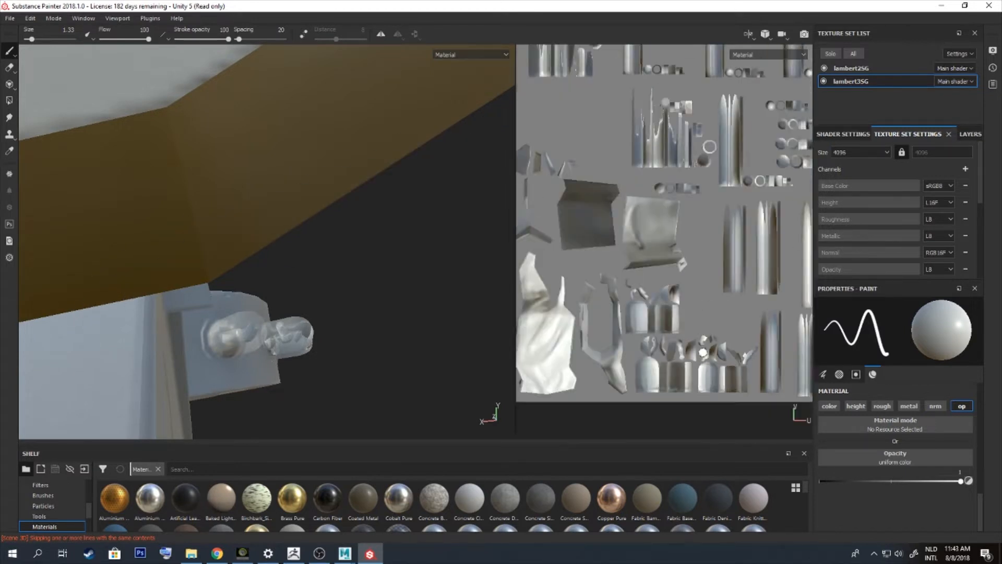
{"action": "key", "text": "x"}
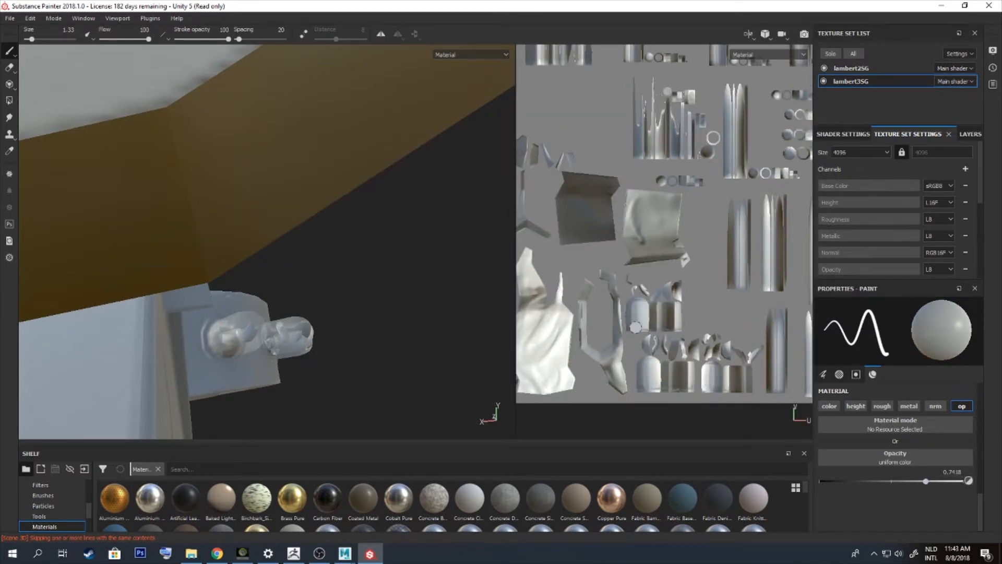
{"action": "left_click_drag", "start_coordinate": [313, 251], "coordinate": [301, 331], "text": "alt"}
{"action": "scroll", "coordinate": [361, 292], "scroll_direction": "down", "scroll_amount": 5}
{"action": "scroll", "coordinate": [443, 261], "scroll_direction": "up", "scroll_amount": 6}
{"action": "mouse_move", "coordinate": [301, 330]}
{"action": "middle_mouse_down", "text": "alt"}
{"action": "mouse_move", "coordinate": [444, 261]}
{"action": "mouse_move", "coordinate": [308, 318]}
{"action": "middle_mouse_up", "text": "alt"}
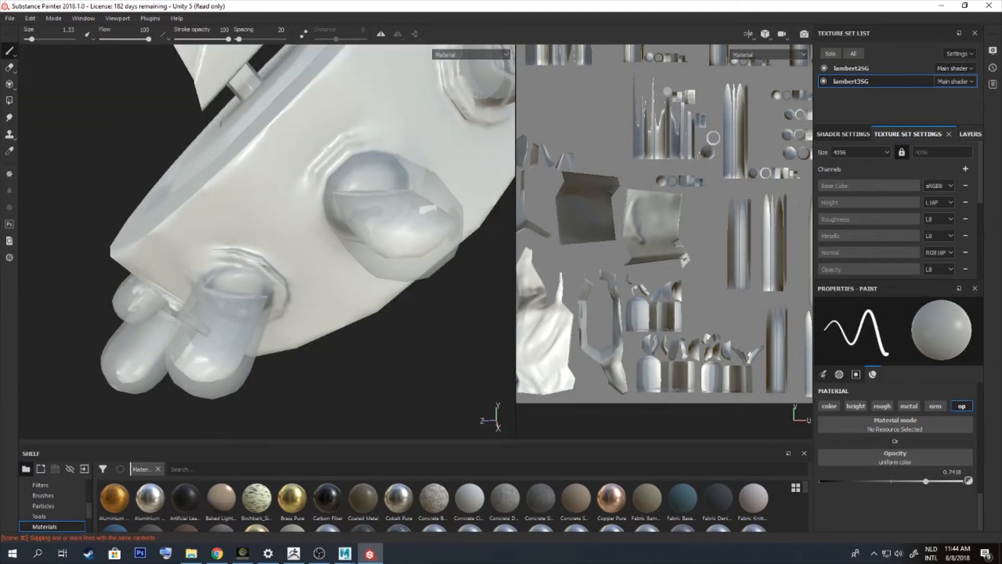
{"action": "scroll", "coordinate": [897, 219], "scroll_direction": "down", "scroll_amount": 3}
{"action": "scroll", "coordinate": [897, 220], "scroll_direction": "up", "scroll_amount": 3}
Add an Emissive channel to the texture set and limit the brush material to color and emissive
{"action": "left_click", "coordinate": [965, 168]}
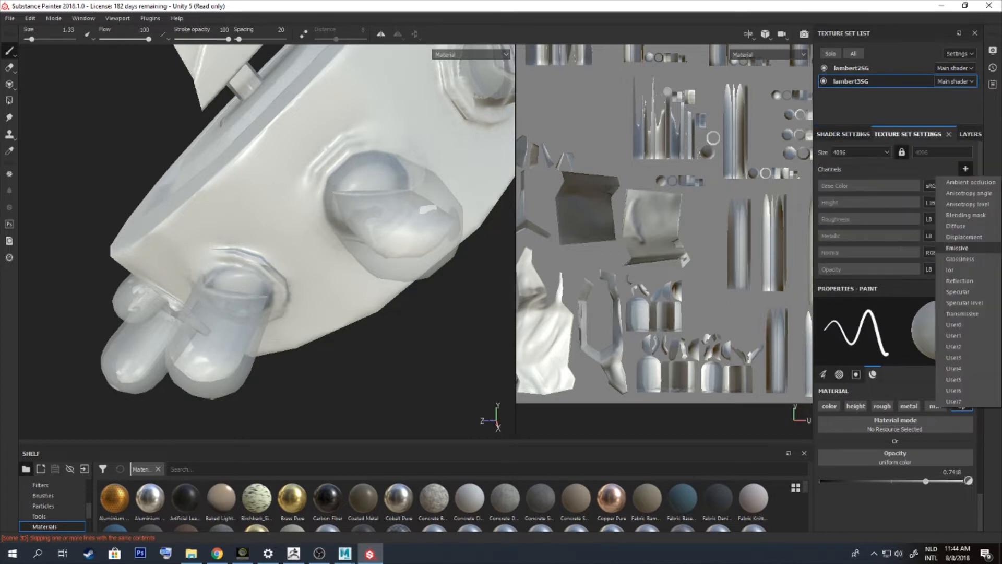
{"action": "left_click", "coordinate": [957, 248]}
{"action": "left_click", "coordinate": [917, 420]}
{"action": "left_click", "coordinate": [873, 419]}
{"action": "left_click", "coordinate": [829, 406]}
Set the brush's base color to a bright yellowish green
{"action": "left_click", "coordinate": [895, 487]}
{"action": "left_click", "coordinate": [934, 377]}
{"action": "left_click_drag", "start_coordinate": [947, 462], "coordinate": [947, 440]}
{"action": "mouse_move", "coordinate": [906, 397]}
{"action": "left_mouse_down"}
{"action": "mouse_move", "coordinate": [928, 434]}
{"action": "mouse_move", "coordinate": [934, 392]}
{"action": "left_mouse_up"}
{"action": "scroll", "coordinate": [313, 235], "scroll_direction": "down", "scroll_amount": 4}
Try a larger green stroke across the lower capsule islands in the UV view
{"action": "mouse_move", "coordinate": [334, 250]}
{"action": "left_mouse_down", "text": "alt"}
{"action": "mouse_move", "coordinate": [314, 235]}
{"action": "mouse_move", "coordinate": [323, 234]}
{"action": "left_mouse_up", "text": "alt"}
{"action": "right_click_drag", "start_coordinate": [673, 369], "coordinate": [694, 369], "text": "ctrl"}
{"action": "left_click_drag", "start_coordinate": [673, 369], "coordinate": [720, 368]}
{"action": "key", "text": "ctrl+z"}
{"action": "left_click_drag", "start_coordinate": [314, 235], "coordinate": [271, 230], "text": "alt"}
{"action": "scroll", "coordinate": [272, 230], "scroll_direction": "up", "scroll_amount": 4}
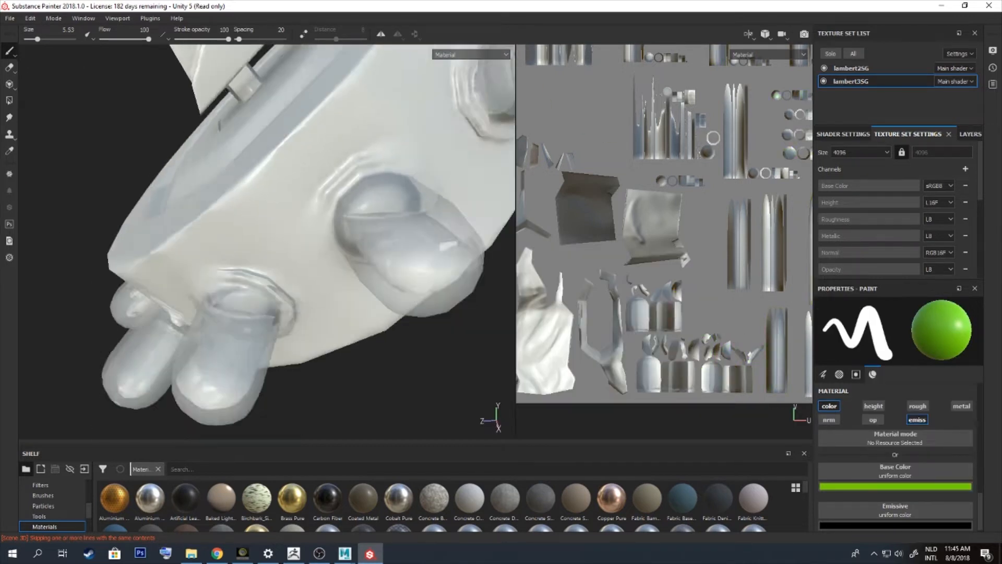
Set the brush alignment to UV and paint the capsules' inner islands green in the UV view
{"action": "scroll", "coordinate": [271, 230], "scroll_direction": "down", "scroll_amount": 6}
{"action": "left_click_drag", "start_coordinate": [981, 509], "coordinate": [980, 442]}
{"action": "left_click", "coordinate": [918, 476]}
{"action": "left_click", "coordinate": [869, 505]}
{"action": "left_click_drag", "start_coordinate": [643, 365], "coordinate": [753, 353]}
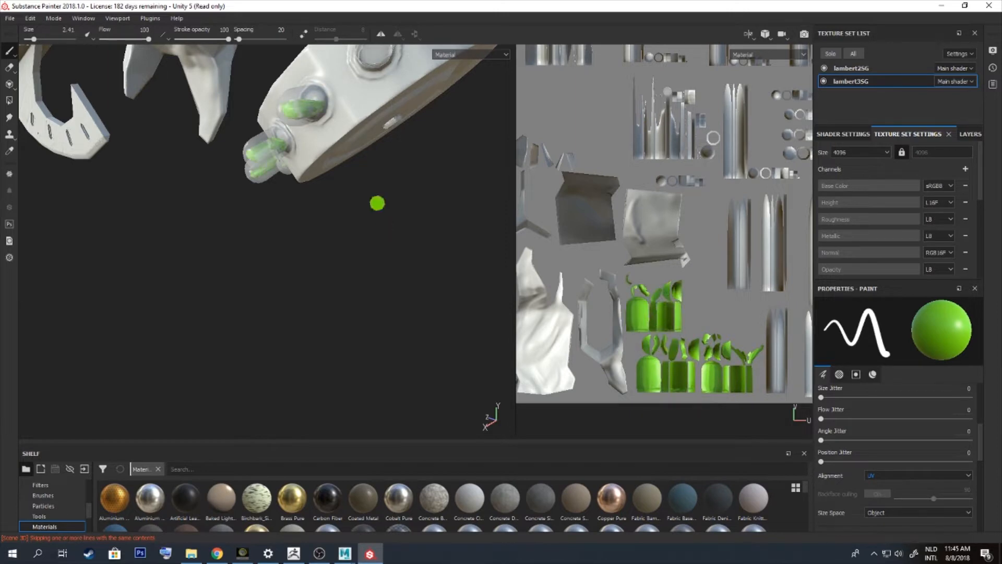
Set the brush's emissive color to bright yellow
{"action": "left_click_drag", "start_coordinate": [377, 203], "coordinate": [417, 198], "text": "alt"}
{"action": "middle_click_drag", "start_coordinate": [366, 199], "coordinate": [355, 293], "text": "alt"}
{"action": "right_click_drag", "start_coordinate": [355, 292], "coordinate": [407, 313], "text": "alt"}
{"action": "right_click_drag", "start_coordinate": [313, 314], "coordinate": [347, 346], "text": "alt"}
{"action": "left_click_drag", "start_coordinate": [353, 341], "coordinate": [365, 245], "text": "alt"}
{"action": "left_click", "coordinate": [873, 374]}
{"action": "left_click", "coordinate": [928, 521]}
{"action": "left_click_drag", "start_coordinate": [947, 497], "coordinate": [947, 482]}
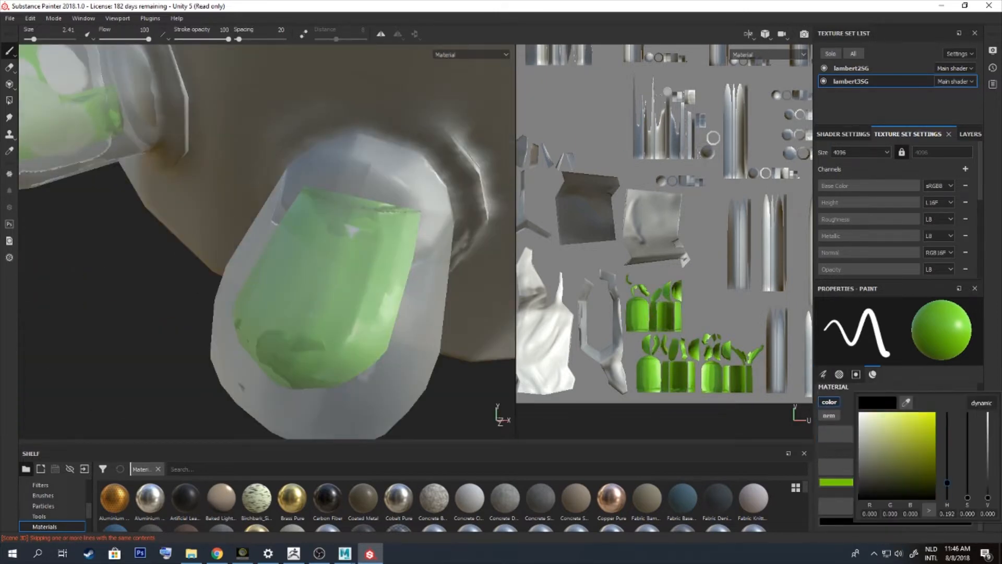
{"action": "left_click", "coordinate": [934, 414]}
Try painting the yellow emissive across the upper capsule islands in the UV view
{"action": "mouse_move", "coordinate": [634, 320]}
{"action": "left_mouse_down"}
{"action": "mouse_move", "coordinate": [639, 307]}
{"action": "mouse_move", "coordinate": [675, 309]}
{"action": "mouse_move", "coordinate": [673, 322]}
{"action": "left_mouse_up"}
{"action": "key", "text": "ctrl+z"}
{"action": "key", "text": "ctrl+z"}
{"action": "mouse_move", "coordinate": [638, 316]}
{"action": "left_mouse_down"}
{"action": "mouse_move", "coordinate": [678, 307]}
{"action": "mouse_move", "coordinate": [638, 304]}
{"action": "mouse_move", "coordinate": [680, 328]}
{"action": "left_mouse_up"}
{"action": "key", "text": "ctrl+z"}
Paint the yellow emissive over the liquid inside the capsules on the model and over the lower UV islands
{"action": "mouse_move", "coordinate": [240, 309]}
{"action": "left_mouse_down"}
{"action": "mouse_move", "coordinate": [341, 364]}
{"action": "mouse_move", "coordinate": [385, 319]}
{"action": "left_mouse_up"}
{"action": "right_click_drag", "start_coordinate": [385, 320], "coordinate": [399, 319], "text": "ctrl"}
{"action": "mouse_move", "coordinate": [394, 237]}
{"action": "left_mouse_down"}
{"action": "mouse_move", "coordinate": [279, 313]}
{"action": "mouse_move", "coordinate": [360, 334]}
{"action": "left_mouse_up"}
{"action": "mouse_move", "coordinate": [340, 293]}
{"action": "left_mouse_down", "text": "alt"}
{"action": "mouse_move", "coordinate": [352, 334]}
{"action": "mouse_move", "coordinate": [457, 274]}
{"action": "left_mouse_up", "text": "alt"}
{"action": "mouse_move", "coordinate": [417, 300]}
{"action": "left_mouse_down"}
{"action": "mouse_move", "coordinate": [365, 310]}
{"action": "mouse_move", "coordinate": [347, 370]}
{"action": "left_mouse_up"}
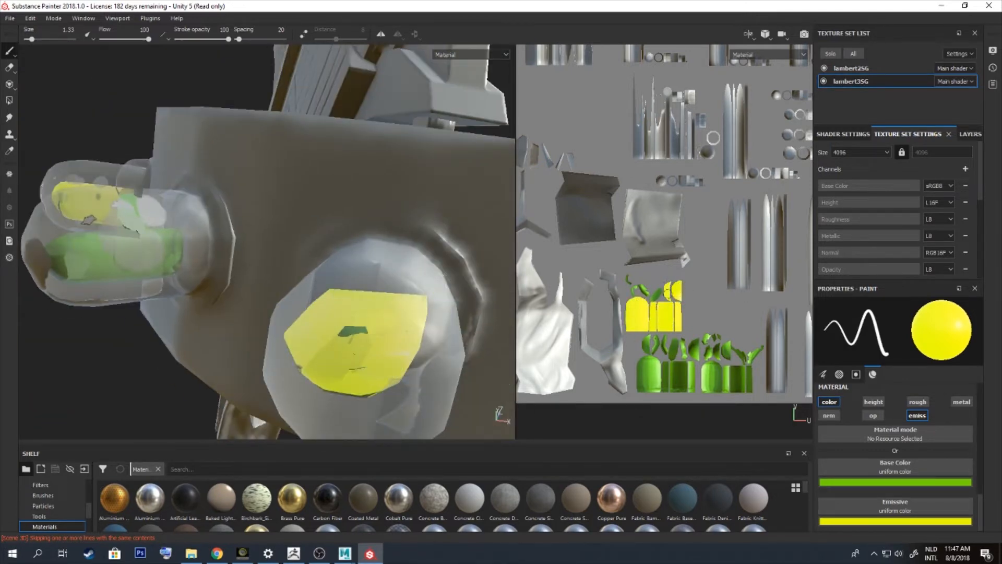
{"action": "key", "text": "bracketright"}
{"action": "mouse_move", "coordinate": [645, 361]}
{"action": "left_mouse_down"}
{"action": "mouse_move", "coordinate": [648, 388]}
{"action": "mouse_move", "coordinate": [671, 372]}
{"action": "left_mouse_up"}
{"action": "key", "text": "bracketright"}
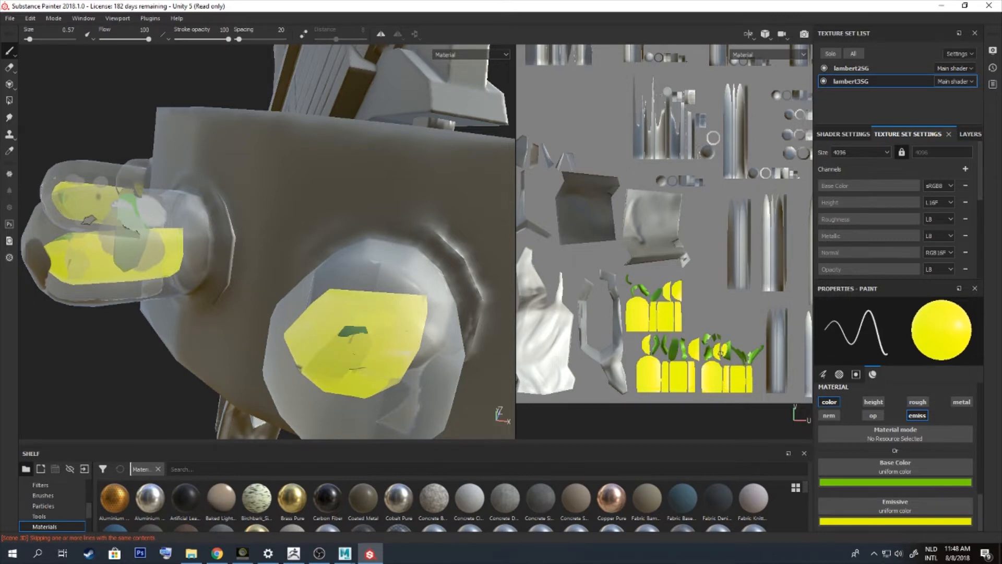
Examine the glowing capsules and their UV islands from several angles
{"action": "left_click_drag", "start_coordinate": [361, 282], "coordinate": [149, 327], "text": "alt"}
{"action": "middle_click_drag", "start_coordinate": [148, 328], "coordinate": [261, 285], "text": "alt"}
{"action": "right_click_drag", "start_coordinate": [696, 315], "coordinate": [735, 193], "text": "alt"}
{"action": "middle_click_drag", "start_coordinate": [734, 193], "coordinate": [647, 311], "text": "alt"}
{"action": "right_click_drag", "start_coordinate": [647, 311], "coordinate": [595, 261], "text": "alt"}
{"action": "middle_click_drag", "start_coordinate": [595, 235], "coordinate": [618, 236], "text": "alt"}
{"action": "left_click_drag", "start_coordinate": [293, 293], "coordinate": [148, 345], "text": "alt"}
{"action": "scroll", "coordinate": [883, 449], "scroll_direction": "up", "scroll_amount": 3}
{"action": "scroll", "coordinate": [882, 449], "scroll_direction": "down", "scroll_amount": 2}
Include the opacity channel in the brush material and set its value to 1
{"action": "left_click", "coordinate": [873, 469]}
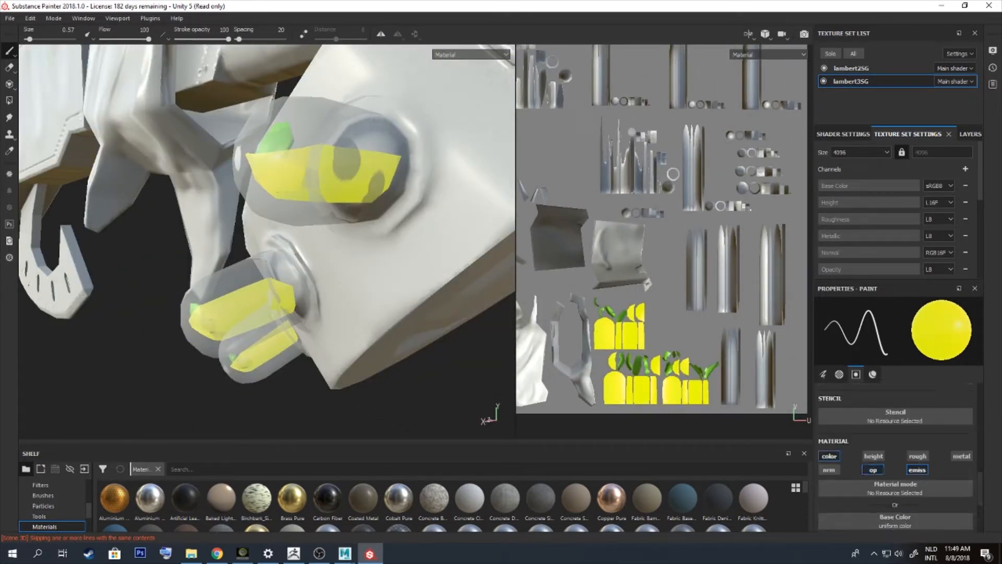
{"action": "scroll", "coordinate": [882, 470], "scroll_direction": "down", "scroll_amount": 2}
{"action": "left_click_drag", "start_coordinate": [952, 484], "coordinate": [964, 484]}
Change the brush's base color to a very dark green and its emissive color to a deep green
{"action": "left_click", "coordinate": [929, 521]}
{"action": "left_click", "coordinate": [947, 469]}
{"action": "left_click", "coordinate": [934, 459]}
{"action": "left_click", "coordinate": [902, 437]}
{"action": "left_click", "coordinate": [907, 479]}
{"action": "left_click", "coordinate": [929, 521]}
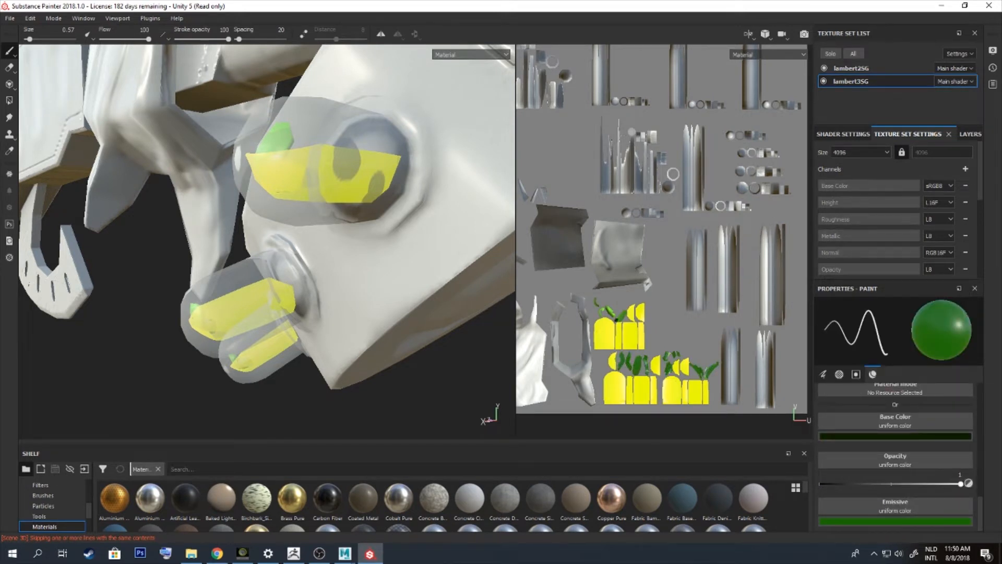
Set the brush's opacity value to 0 for erasing parts of the model
{"action": "scroll", "coordinate": [292, 209], "scroll_direction": "down", "scroll_amount": 5}
{"action": "left_click_drag", "start_coordinate": [292, 209], "coordinate": [514, 210], "text": "alt"}
{"action": "left_click_drag", "start_coordinate": [417, 264], "coordinate": [251, 261], "text": "alt"}
{"action": "scroll", "coordinate": [261, 235], "scroll_direction": "down", "scroll_amount": 5}
{"action": "middle_click_drag", "start_coordinate": [251, 261], "coordinate": [371, 209], "text": "alt"}
{"action": "left_click_drag", "start_coordinate": [961, 484], "coordinate": [820, 484]}
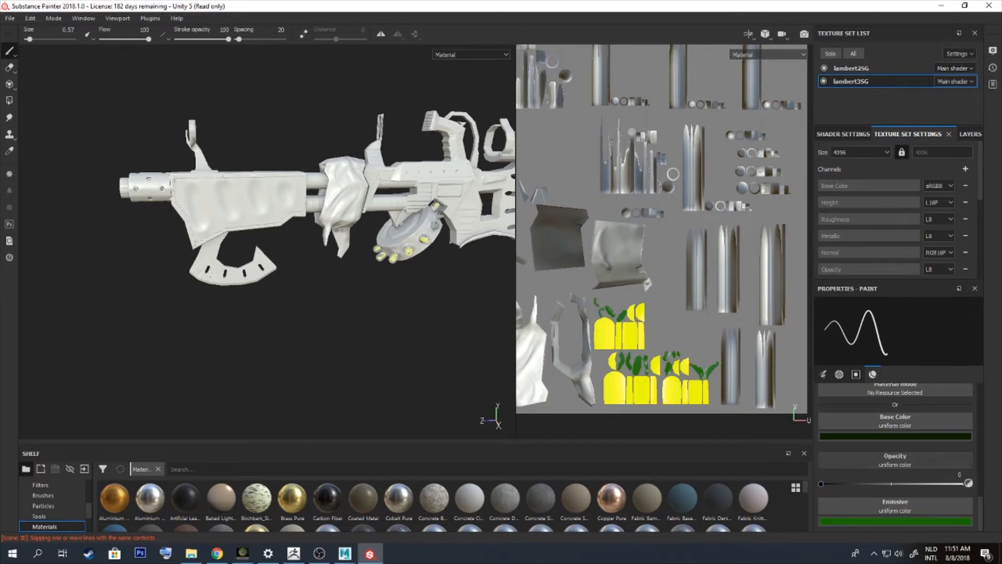
Give the brush the Brush Paper Dirty Drop alpha and a size of 4.63
{"action": "scroll", "coordinate": [895, 459], "scroll_direction": "up", "scroll_amount": 4}
{"action": "scroll", "coordinate": [895, 219], "scroll_direction": "down", "scroll_amount": 6}
{"action": "scroll", "coordinate": [896, 448], "scroll_direction": "up", "scroll_amount": 4}
{"action": "left_click", "coordinate": [895, 486]}
{"action": "scroll", "coordinate": [948, 449], "scroll_direction": "down", "scroll_amount": 3}
{"action": "left_click", "coordinate": [923, 449]}
{"action": "scroll", "coordinate": [321, 219], "scroll_direction": "up", "scroll_amount": 5}
{"action": "right_click_drag", "start_coordinate": [339, 309], "coordinate": [364, 308], "text": "ctrl"}
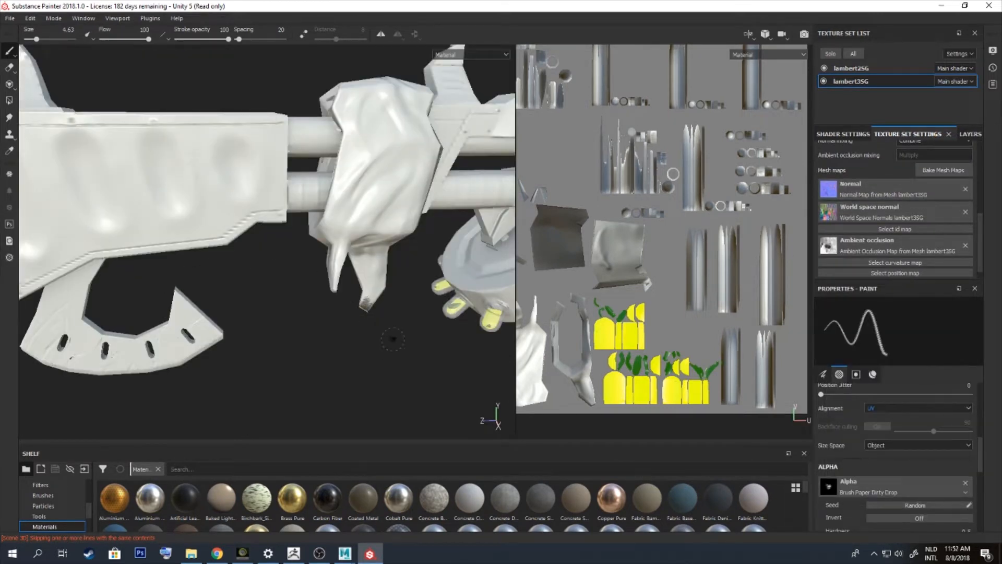
Set the brush alignment to Tangent | Planar, its size to 9.93, and raise the alpha hardness to 1
{"action": "scroll", "coordinate": [393, 339], "scroll_direction": "up", "scroll_amount": 5}
{"action": "middle_click_drag", "start_coordinate": [318, 322], "coordinate": [441, 300], "text": "alt"}
{"action": "left_click_drag", "start_coordinate": [441, 299], "coordinate": [428, 292], "text": "alt"}
{"action": "left_click", "coordinate": [918, 409]}
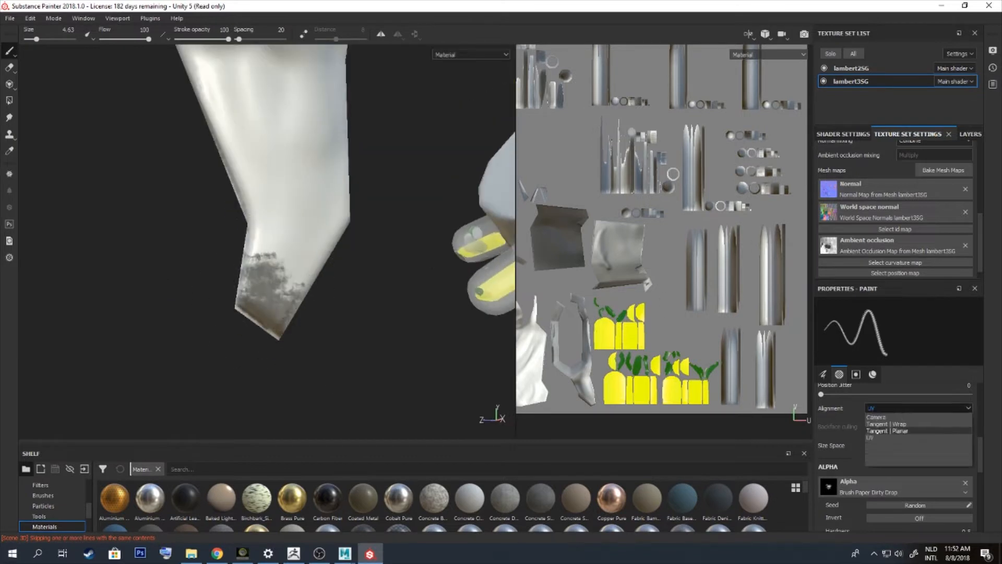
{"action": "left_click", "coordinate": [888, 431]}
{"action": "mouse_move", "coordinate": [267, 271]}
{"action": "right_mouse_down", "text": "ctrl"}
{"action": "mouse_move", "coordinate": [313, 271]}
{"action": "mouse_move", "coordinate": [298, 272]}
{"action": "right_mouse_up", "text": "ctrl"}
{"action": "scroll", "coordinate": [895, 449], "scroll_direction": "down", "scroll_amount": 4}
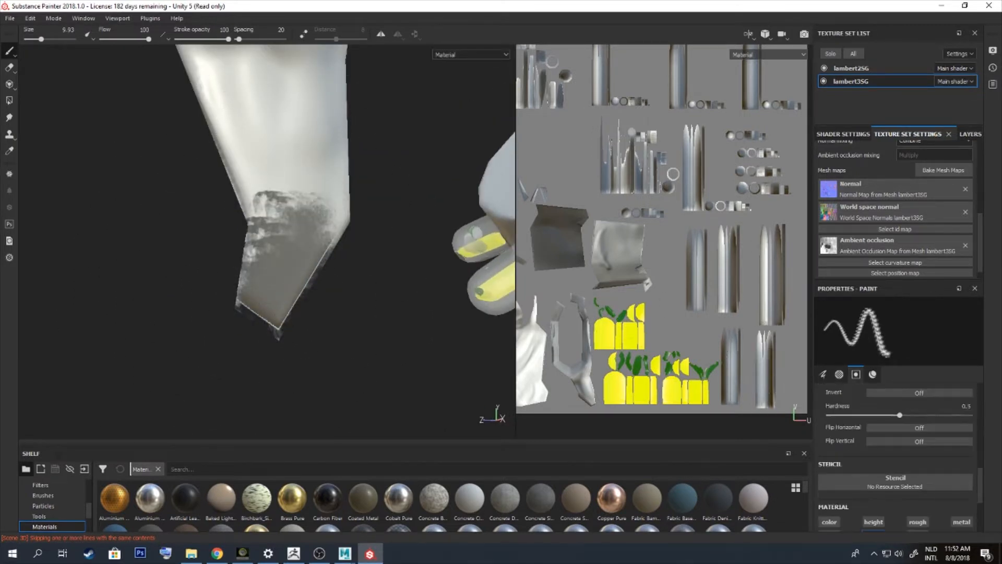
{"action": "left_click_drag", "start_coordinate": [899, 415], "coordinate": [973, 415]}
Try fraying the cloth's hanging tip with zero-opacity strokes, reducing the brush size to 5.53
{"action": "left_click_drag", "start_coordinate": [292, 219], "coordinate": [329, 206]}
{"action": "scroll", "coordinate": [895, 449], "scroll_direction": "down", "scroll_amount": 5}
{"action": "right_click_drag", "start_coordinate": [323, 219], "coordinate": [303, 220], "text": "ctrl"}
{"action": "scroll", "coordinate": [895, 449], "scroll_direction": "up", "scroll_amount": 10}
{"action": "scroll", "coordinate": [896, 449], "scroll_direction": "up", "scroll_amount": 2}
{"action": "mouse_move", "coordinate": [324, 214]}
{"action": "left_mouse_down", "text": "alt"}
{"action": "mouse_move", "coordinate": [410, 206]}
{"action": "mouse_move", "coordinate": [307, 235]}
{"action": "mouse_move", "coordinate": [308, 287]}
{"action": "left_mouse_up", "text": "alt"}
{"action": "mouse_move", "coordinate": [308, 287]}
{"action": "left_mouse_down", "text": "alt"}
{"action": "mouse_move", "coordinate": [360, 276]}
{"action": "mouse_move", "coordinate": [308, 287]}
{"action": "left_mouse_up", "text": "alt"}
{"action": "left_click_drag", "start_coordinate": [308, 292], "coordinate": [303, 298]}
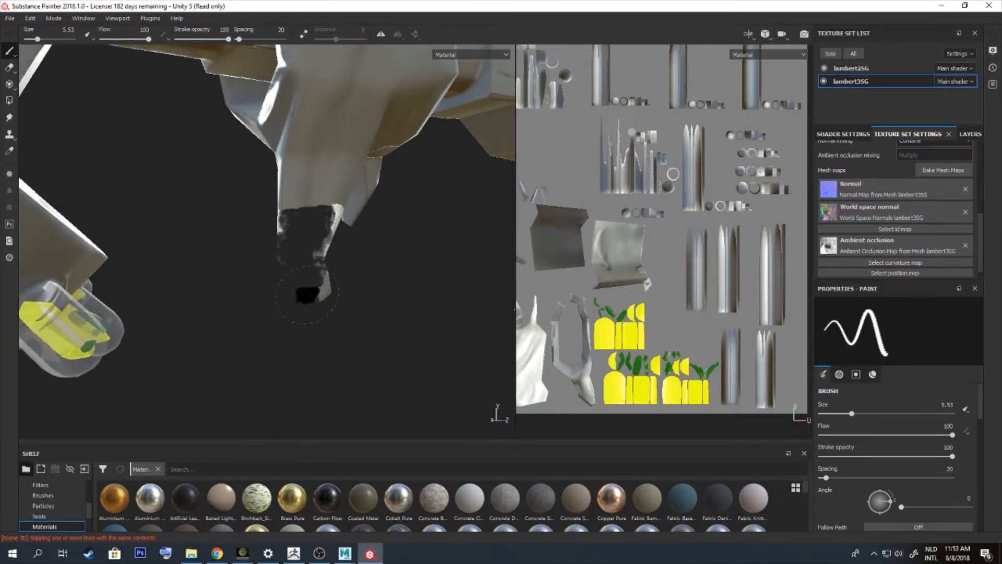
Undo the transparent strokes on the cloth's hanging tip
{"action": "key", "text": "ctrl+z"}
{"action": "key", "text": "ctrl+z"}
{"action": "key", "text": "ctrl+z"}
{"action": "left_click_drag", "start_coordinate": [442, 322], "coordinate": [364, 336], "text": "alt"}
{"action": "key", "text": "ctrl+z"}
{"action": "key", "text": "ctrl+z"}
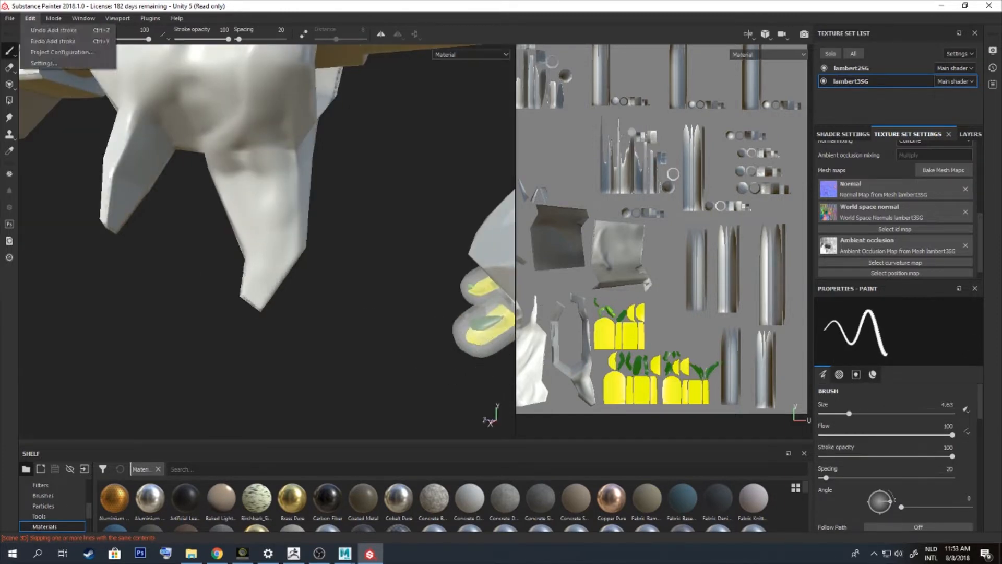
Save the project under the file name Gun
{"action": "key", "text": "ctrl+s"}
{"action": "type", "text": "Gun"}
{"action": "key", "text": "Return"}
Fray the ends of the cloth's hanging tips with zero-opacity brush strokes
{"action": "scroll", "coordinate": [895, 455], "scroll_direction": "down", "scroll_amount": 5}
{"action": "left_click", "coordinate": [829, 486]}
{"action": "scroll", "coordinate": [924, 458], "scroll_direction": "down", "scroll_amount": 10}
{"action": "left_click", "coordinate": [924, 458]}
{"action": "scroll", "coordinate": [923, 456], "scroll_direction": "down", "scroll_amount": 5}
{"action": "mouse_move", "coordinate": [256, 277]}
{"action": "left_mouse_down", "text": "alt"}
{"action": "mouse_move", "coordinate": [313, 298]}
{"action": "mouse_move", "coordinate": [307, 292]}
{"action": "left_mouse_up", "text": "alt"}
{"action": "mouse_move", "coordinate": [307, 292]}
{"action": "left_mouse_down", "text": "alt"}
{"action": "mouse_move", "coordinate": [320, 199]}
{"action": "mouse_move", "coordinate": [286, 301]}
{"action": "left_mouse_up", "text": "alt"}
{"action": "right_click_drag", "start_coordinate": [301, 261], "coordinate": [286, 261], "text": "ctrl"}
{"action": "mouse_move", "coordinate": [301, 261]}
{"action": "left_mouse_down", "text": "alt"}
{"action": "mouse_move", "coordinate": [278, 286]}
{"action": "mouse_move", "coordinate": [320, 204]}
{"action": "mouse_move", "coordinate": [292, 209]}
{"action": "mouse_move", "coordinate": [313, 230]}
{"action": "mouse_move", "coordinate": [376, 250]}
{"action": "left_mouse_up", "text": "alt"}
{"action": "left_click", "coordinate": [320, 203]}
{"action": "mouse_move", "coordinate": [369, 257]}
{"action": "left_mouse_down"}
{"action": "mouse_move", "coordinate": [387, 252]}
{"action": "mouse_move", "coordinate": [282, 245]}
{"action": "left_mouse_up"}
Paint a small transparent hole in the cloth's hanging tip using a smaller brush
{"action": "right_click_drag", "start_coordinate": [277, 209], "coordinate": [259, 209], "text": "ctrl"}
{"action": "left_click_drag", "start_coordinate": [259, 196], "coordinate": [255, 210]}
{"action": "left_click_drag", "start_coordinate": [313, 230], "coordinate": [250, 224], "text": "alt"}
{"action": "right_click_drag", "start_coordinate": [261, 208], "coordinate": [272, 209], "text": "ctrl"}
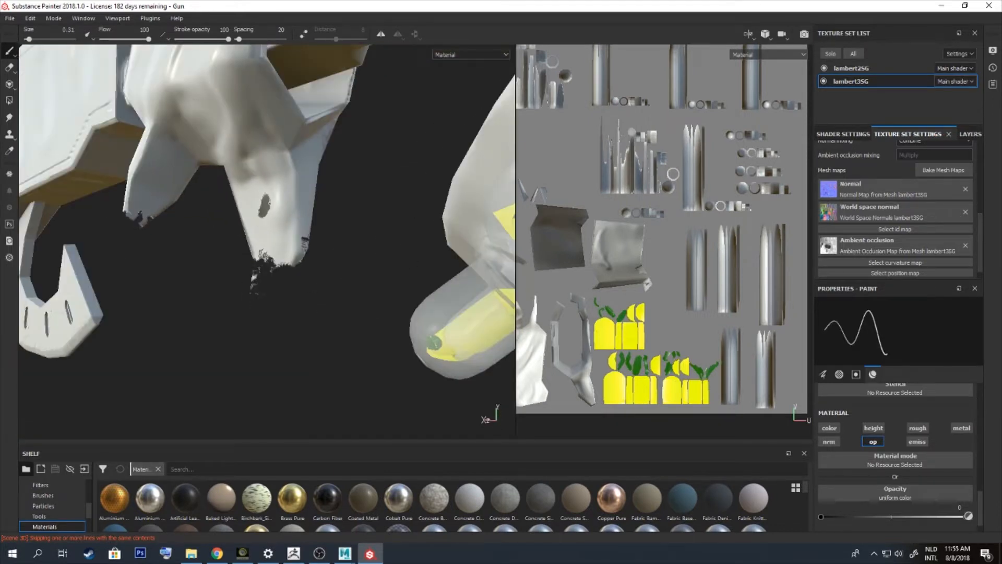
{"action": "scroll", "coordinate": [270, 209], "scroll_direction": "down", "scroll_amount": 5}
{"action": "left_click_drag", "start_coordinate": [261, 209], "coordinate": [308, 240], "text": "alt"}
Add the Fabric Rough material as a fill layer above Layer 1 and set its UV scale to 1.72
{"action": "left_click", "coordinate": [970, 134]}
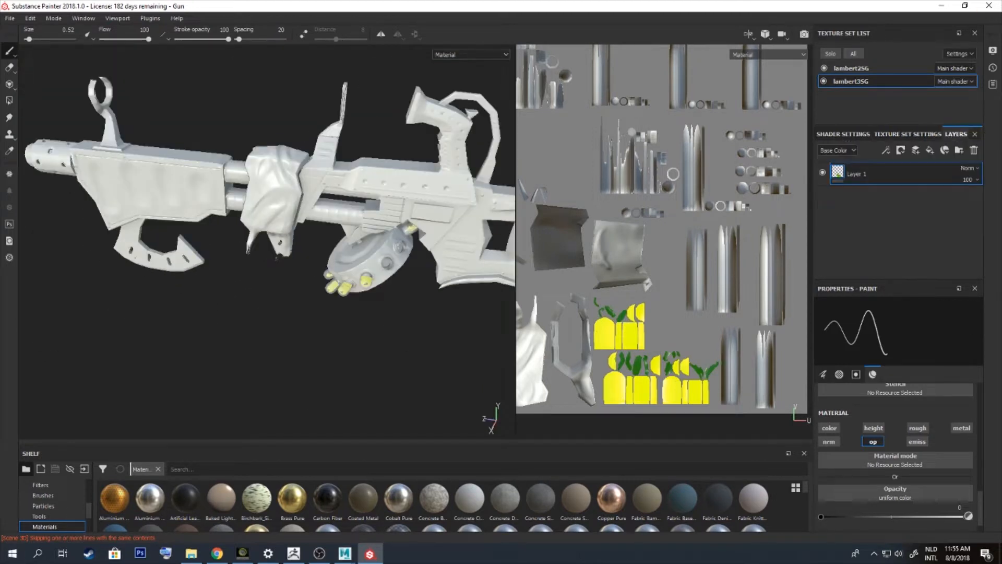
{"action": "scroll", "coordinate": [434, 496], "scroll_direction": "down", "scroll_amount": 1}
{"action": "left_click_drag", "start_coordinate": [434, 443], "coordinate": [433, 361]}
{"action": "scroll", "coordinate": [438, 470], "scroll_direction": "down", "scroll_amount": 1}
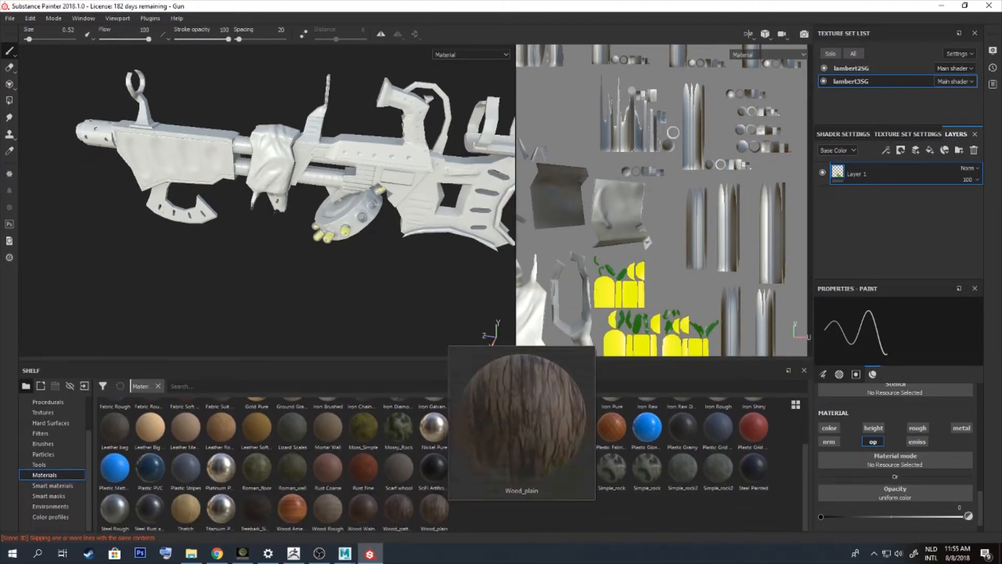
{"action": "scroll", "coordinate": [366, 490], "scroll_direction": "up", "scroll_amount": 3}
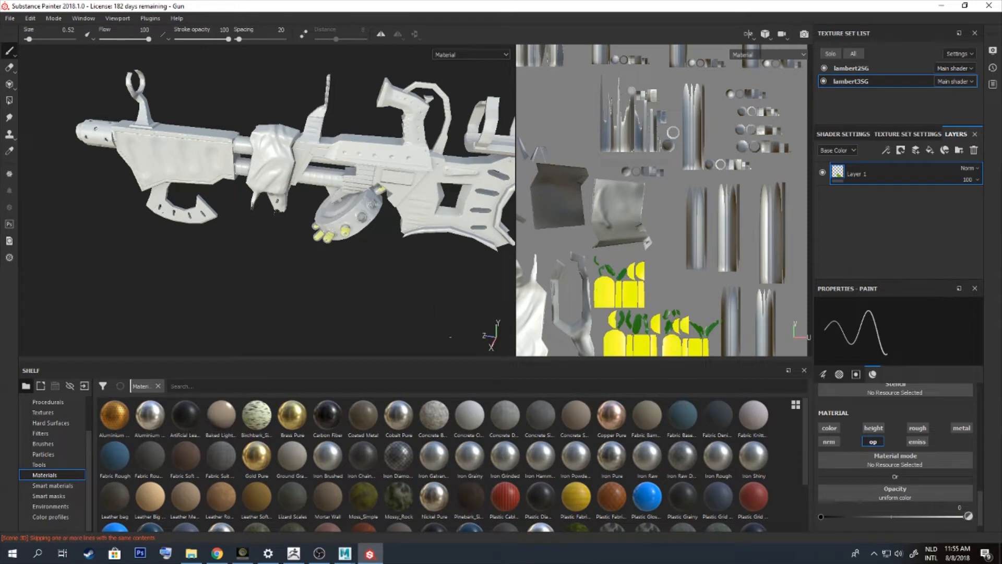
{"action": "left_click", "coordinate": [115, 455]}
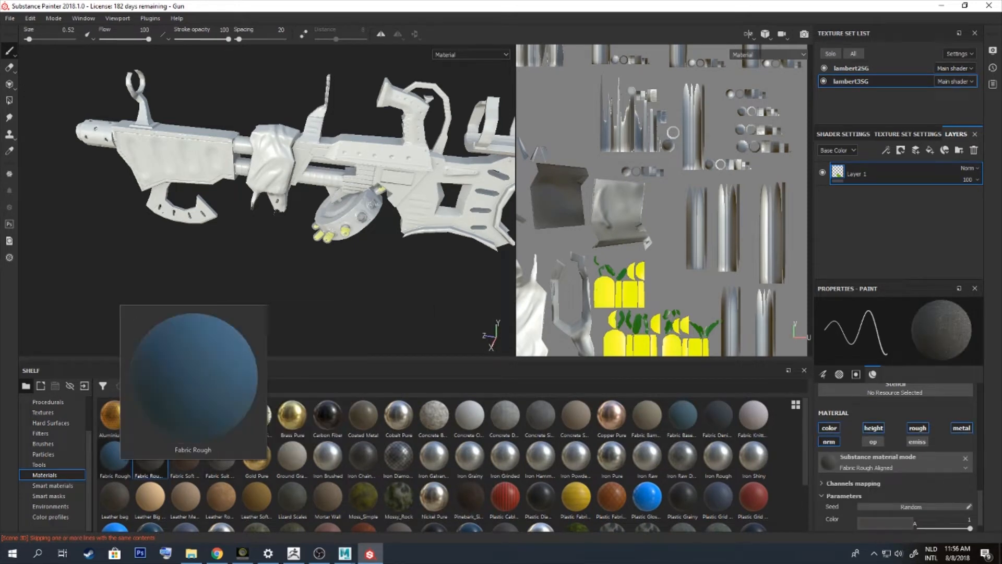
{"action": "left_click_drag", "start_coordinate": [114, 455], "coordinate": [887, 173]}
{"action": "mouse_move", "coordinate": [869, 384]}
{"action": "left_mouse_down"}
{"action": "mouse_move", "coordinate": [882, 384]}
{"action": "mouse_move", "coordinate": [873, 384]}
{"action": "left_mouse_up"}
{"action": "scroll", "coordinate": [273, 171], "scroll_direction": "up", "scroll_amount": 8}
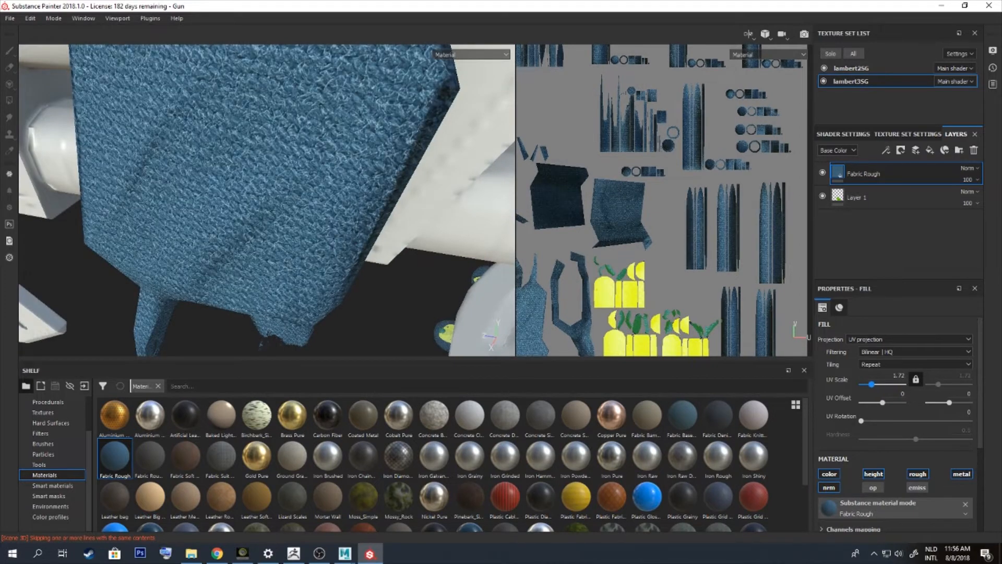
Change the fabric fill's colour to an orange-brown with hue 0.078, saturation 0.741 and value 0.509
{"action": "scroll", "coordinate": [273, 199], "scroll_direction": "down", "scroll_amount": 8}
{"action": "left_click_drag", "start_coordinate": [293, 209], "coordinate": [365, 209], "text": "alt"}
{"action": "scroll", "coordinate": [896, 418], "scroll_direction": "down", "scroll_amount": 5}
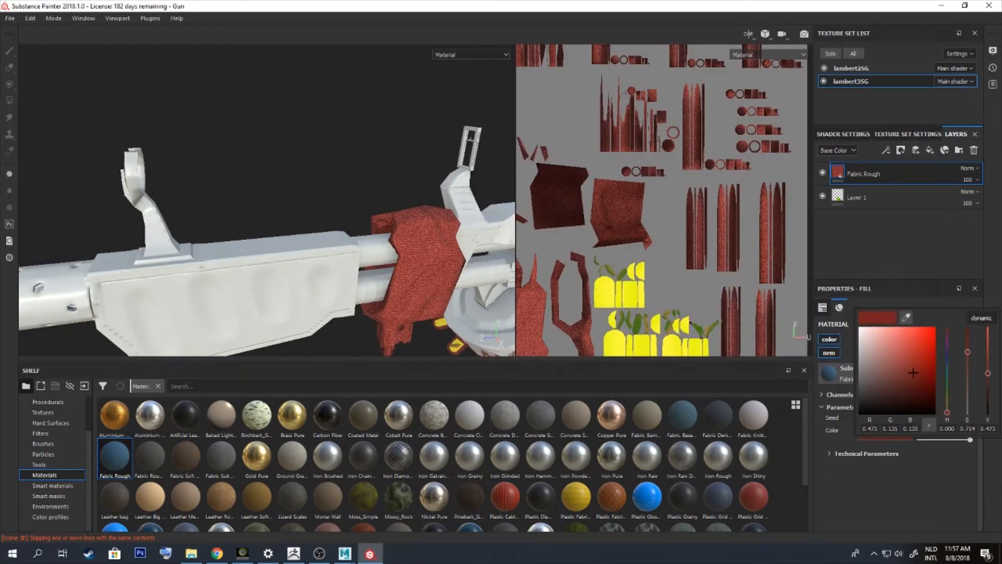
{"action": "left_click_drag", "start_coordinate": [947, 412], "coordinate": [947, 408]}
{"action": "left_click_drag", "start_coordinate": [988, 373], "coordinate": [988, 369]}
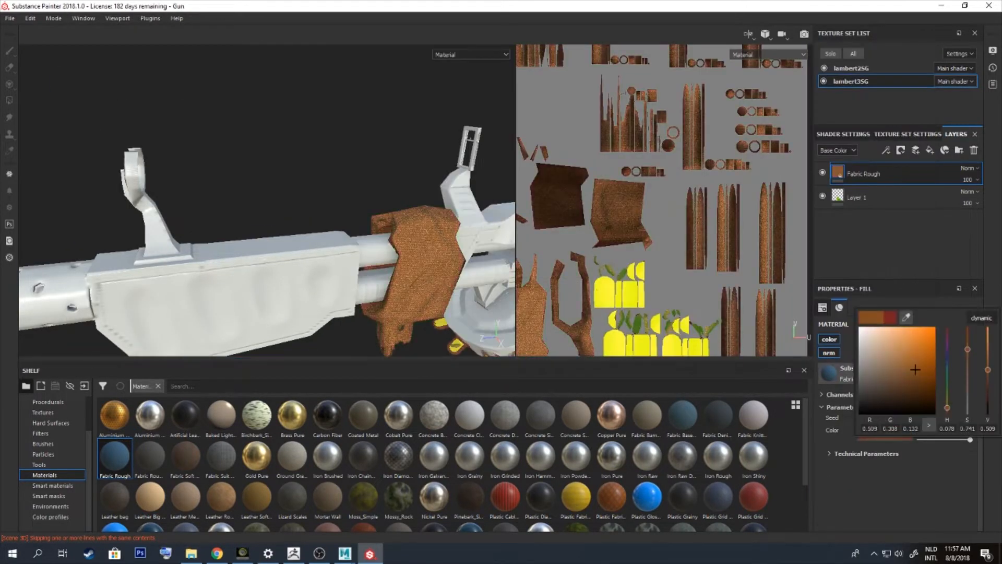
{"action": "scroll", "coordinate": [313, 209], "scroll_direction": "down", "scroll_amount": 5}
{"action": "scroll", "coordinate": [313, 209], "scroll_direction": "up", "scroll_amount": 5}
Add a black mask to the Fabric Rough layer and paint the fabric onto the front of the cloth
{"action": "mouse_move", "coordinate": [314, 209]}
{"action": "left_mouse_down", "text": "alt"}
{"action": "mouse_move", "coordinate": [334, 178]}
{"action": "mouse_move", "coordinate": [313, 219]}
{"action": "left_mouse_up", "text": "alt"}
{"action": "right_click", "coordinate": [857, 178]}
{"action": "left_click", "coordinate": [887, 194]}
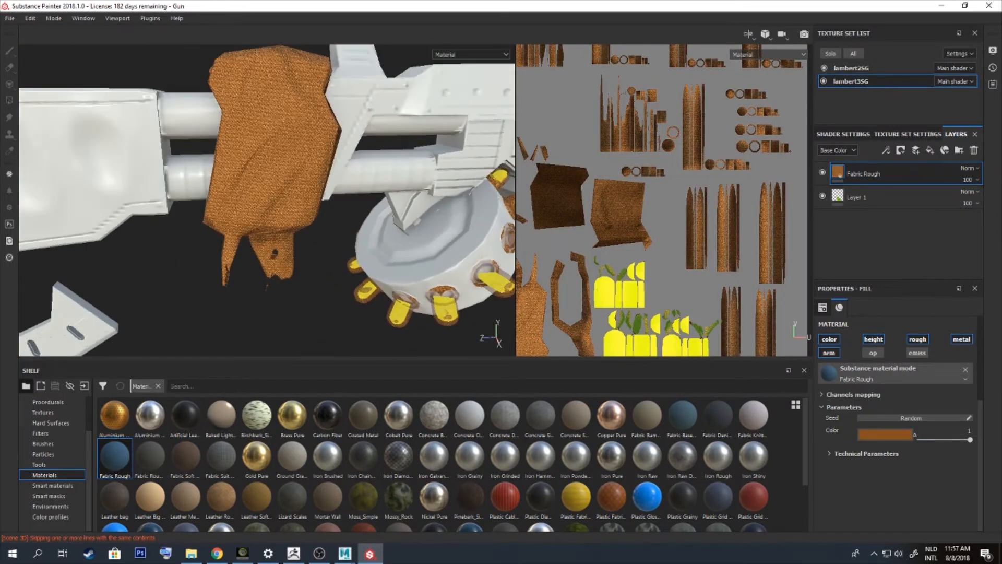
{"action": "left_click_drag", "start_coordinate": [256, 201], "coordinate": [209, 263]}
{"action": "left_click_drag", "start_coordinate": [269, 261], "coordinate": [272, 94]}
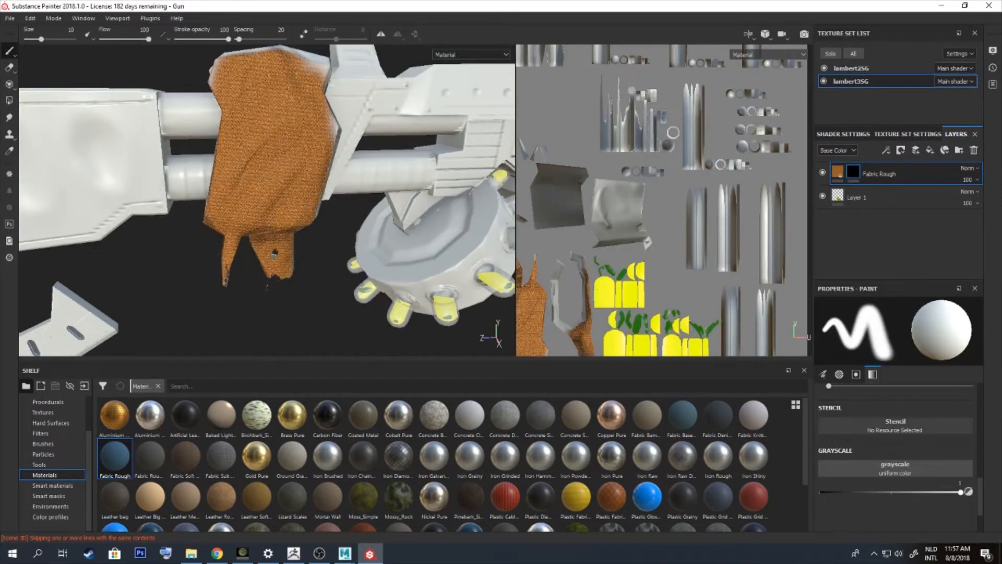
Paint the fabric mask over the remaining outer and side surfaces of the cloth
{"action": "mouse_move", "coordinate": [288, 230]}
{"action": "left_mouse_down", "text": "alt"}
{"action": "mouse_move", "coordinate": [196, 261]}
{"action": "mouse_move", "coordinate": [235, 209]}
{"action": "mouse_move", "coordinate": [272, 193]}
{"action": "left_mouse_up", "text": "alt"}
{"action": "mouse_move", "coordinate": [271, 193]}
{"action": "left_mouse_down", "text": "alt"}
{"action": "mouse_move", "coordinate": [316, 174]}
{"action": "mouse_move", "coordinate": [197, 88]}
{"action": "mouse_move", "coordinate": [292, 136]}
{"action": "mouse_move", "coordinate": [366, 251]}
{"action": "left_mouse_up", "text": "alt"}
{"action": "mouse_move", "coordinate": [365, 250]}
{"action": "left_mouse_down"}
{"action": "mouse_move", "coordinate": [374, 314]}
{"action": "mouse_move", "coordinate": [514, 293]}
{"action": "mouse_move", "coordinate": [313, 193]}
{"action": "left_mouse_up"}
{"action": "left_click_drag", "start_coordinate": [196, 156], "coordinate": [229, 183]}
{"action": "mouse_move", "coordinate": [230, 183]}
{"action": "left_mouse_down", "text": "alt"}
{"action": "mouse_move", "coordinate": [293, 219]}
{"action": "mouse_move", "coordinate": [208, 251]}
{"action": "mouse_move", "coordinate": [94, 266]}
{"action": "left_mouse_up", "text": "alt"}
{"action": "scroll", "coordinate": [895, 449], "scroll_direction": "up", "scroll_amount": 3}
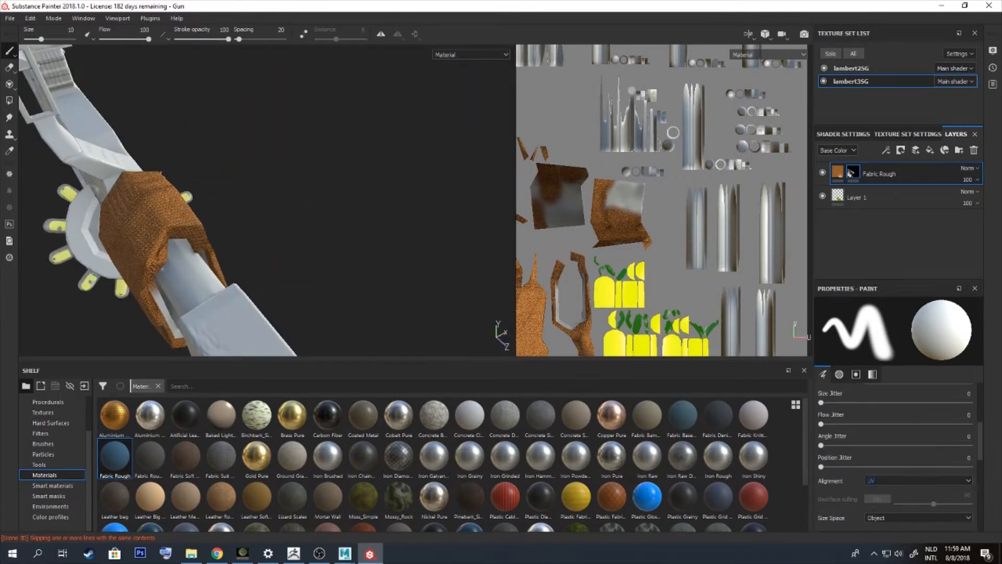
Switch to the lambert2SG texture set and try the Iron Grainy material as a fill layer on the gun body
{"action": "left_click_drag", "start_coordinate": [418, 224], "coordinate": [428, 157], "text": "alt"}
{"action": "right_click_drag", "start_coordinate": [428, 157], "coordinate": [366, 178], "text": "alt"}
{"action": "left_click", "coordinate": [851, 68]}
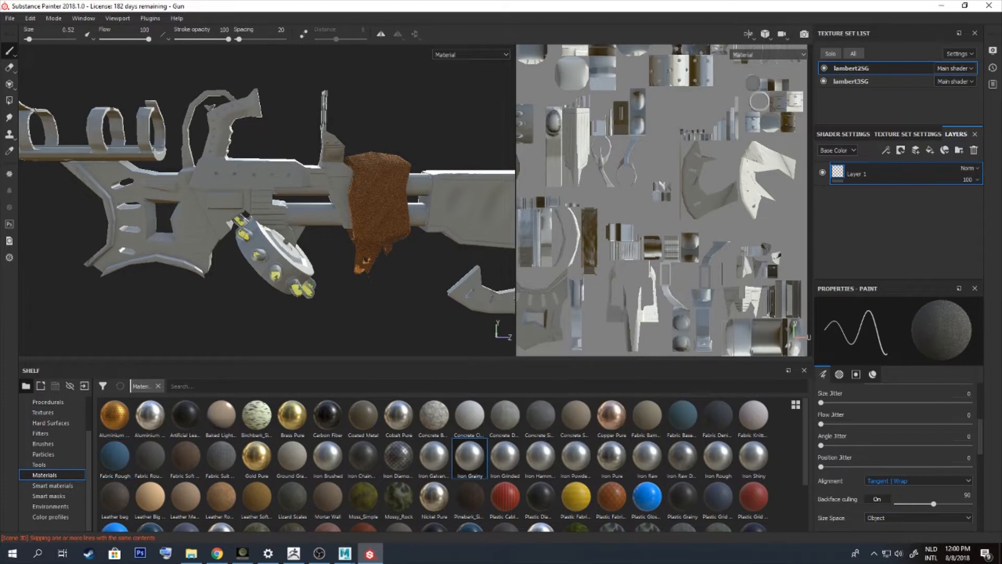
{"action": "left_click_drag", "start_coordinate": [470, 456], "coordinate": [887, 174]}
{"action": "right_click_drag", "start_coordinate": [292, 208], "coordinate": [365, 209], "text": "alt"}
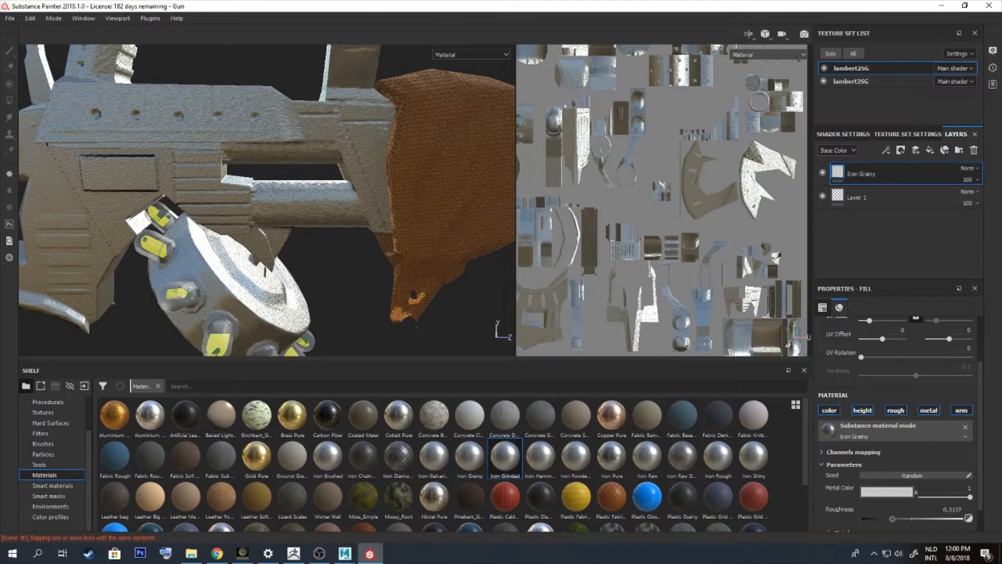
Swap the Iron Grainy layer for Iron Grinded, and that one for a powdered iron material
{"action": "left_click_drag", "start_coordinate": [505, 457], "coordinate": [887, 170]}
{"action": "left_click", "coordinate": [887, 197]}
{"action": "key", "text": "Delete"}
{"action": "left_click_drag", "start_coordinate": [576, 457], "coordinate": [887, 166]}
{"action": "left_click", "coordinate": [888, 196]}
{"action": "key", "text": "Delete"}
Try Iron Rough in place of the powdered iron layer and set its UV scale to 128
{"action": "scroll", "coordinate": [267, 201], "scroll_direction": "down", "scroll_amount": 5}
{"action": "left_click", "coordinate": [887, 174]}
{"action": "left_click_drag", "start_coordinate": [869, 346], "coordinate": [903, 347]}
{"action": "left_click_drag", "start_coordinate": [719, 457], "coordinate": [888, 165]}
{"action": "key", "text": "Delete"}
{"action": "scroll", "coordinate": [183, 178], "scroll_direction": "up", "scroll_amount": 5}
{"action": "scroll", "coordinate": [175, 183], "scroll_direction": "down", "scroll_amount": 2}
{"action": "left_click", "coordinate": [888, 174]}
{"action": "left_click_drag", "start_coordinate": [883, 384], "coordinate": [896, 384]}
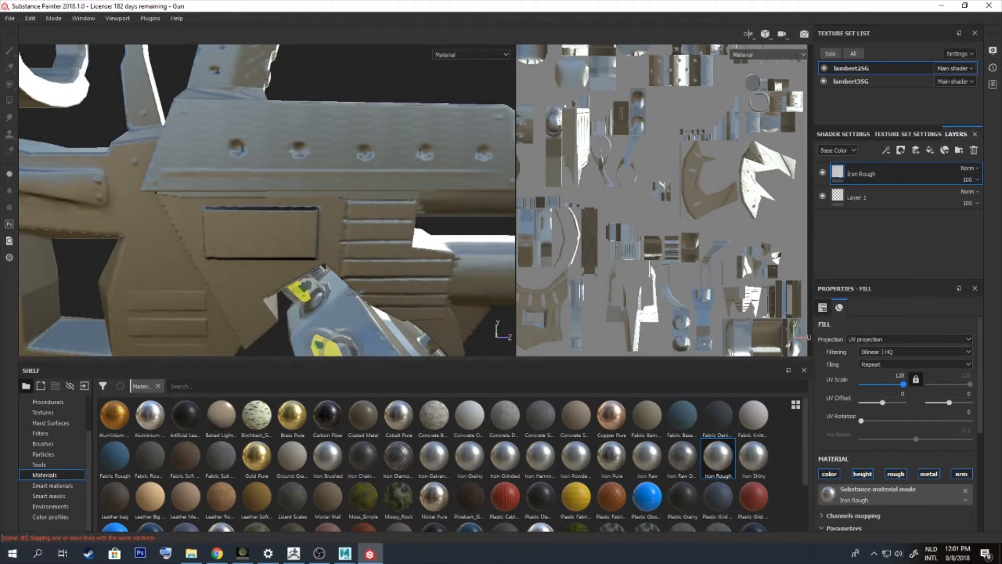
Try the Iron Hammered material on the gun body in place of the Iron Rough layer
{"action": "left_click_drag", "start_coordinate": [648, 457], "coordinate": [888, 173]}
{"action": "left_click_drag", "start_coordinate": [261, 209], "coordinate": [324, 203], "text": "alt"}
{"action": "scroll", "coordinate": [895, 418], "scroll_direction": "down", "scroll_amount": 3}
{"action": "right_click_drag", "start_coordinate": [313, 203], "coordinate": [418, 204], "text": "shift"}
{"action": "key", "text": "Delete"}
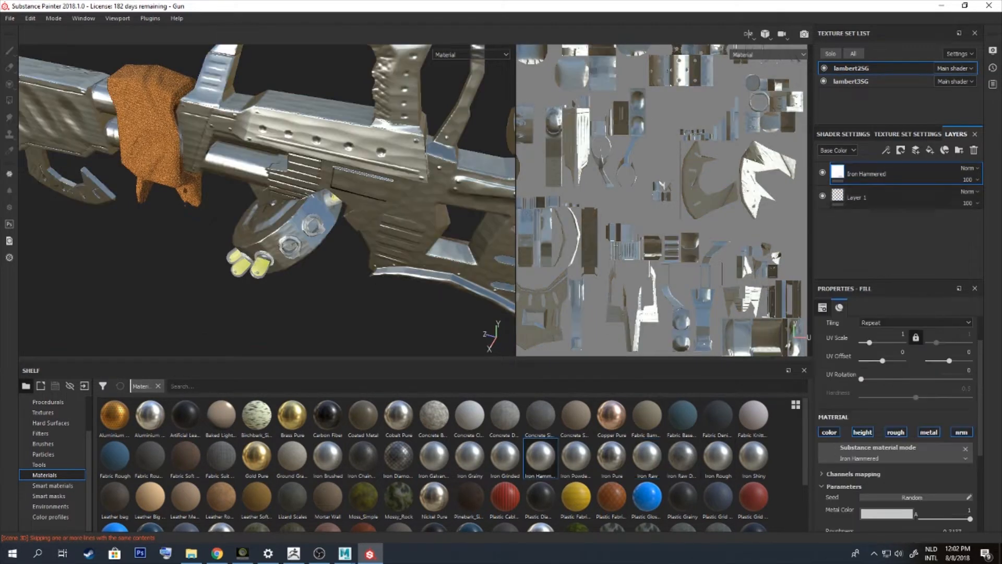
Replace the Iron Hammered layer with an Iron Rough fill layer and set its roughness to 0.1786
{"action": "left_click_drag", "start_coordinate": [718, 457], "coordinate": [887, 174]}
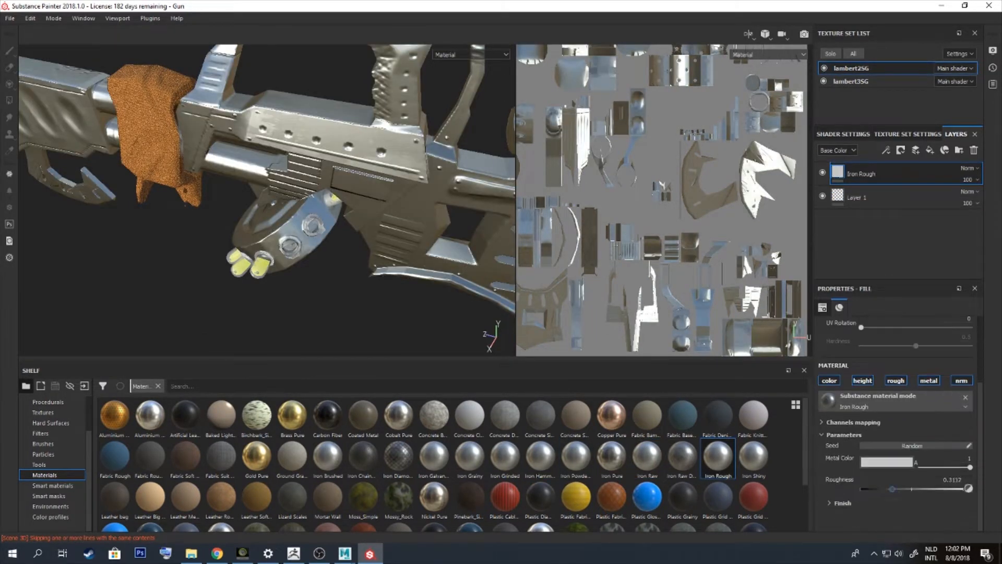
{"action": "left_click_drag", "start_coordinate": [292, 209], "coordinate": [313, 198], "text": "alt"}
{"action": "scroll", "coordinate": [272, 208], "scroll_direction": "down", "scroll_amount": 5}
{"action": "scroll", "coordinate": [271, 209], "scroll_direction": "up", "scroll_amount": 3}
Try the Cavity Rust smart mask on the Iron Rough layer, adjusting its Global Balance to 0.31
{"action": "left_click", "coordinate": [48, 495]}
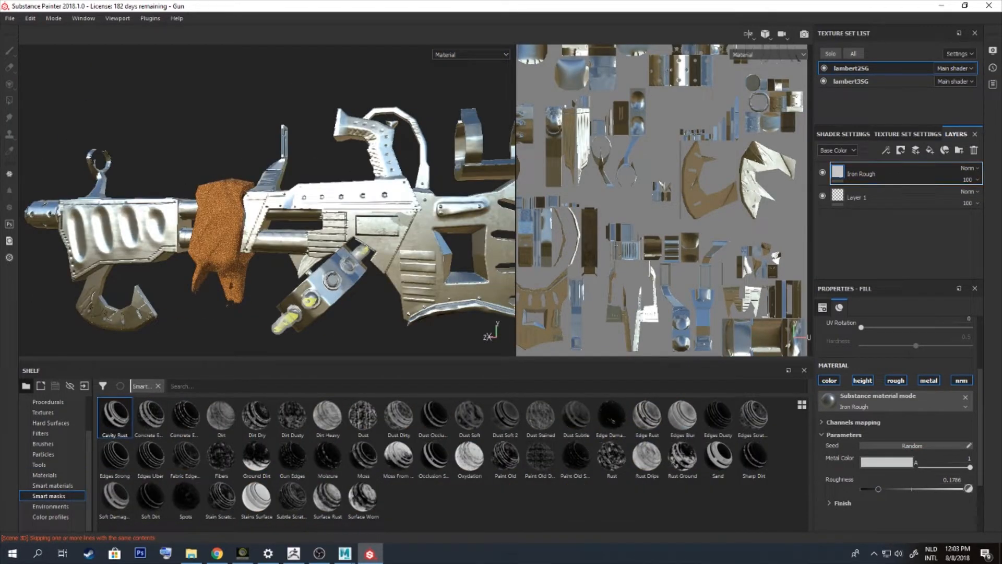
{"action": "left_click_drag", "start_coordinate": [115, 416], "coordinate": [867, 174]}
{"action": "mouse_move", "coordinate": [258, 307]}
{"action": "left_mouse_down", "text": "alt"}
{"action": "mouse_move", "coordinate": [323, 298]}
{"action": "mouse_move", "coordinate": [274, 308]}
{"action": "left_mouse_up", "text": "alt"}
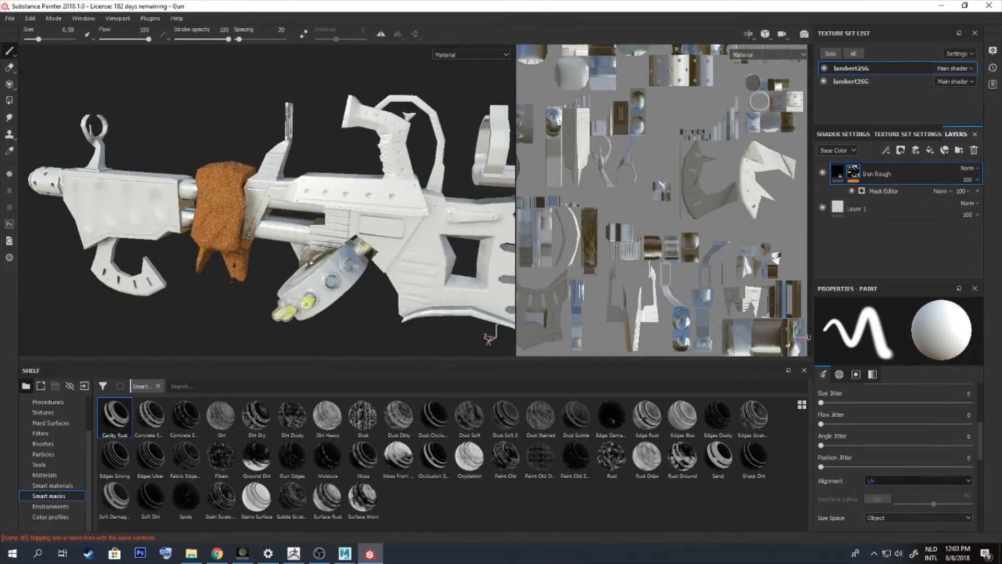
{"action": "scroll", "coordinate": [895, 449], "scroll_direction": "down", "scroll_amount": 3}
{"action": "left_click", "coordinate": [883, 191]}
{"action": "left_click_drag", "start_coordinate": [921, 398], "coordinate": [863, 398]}
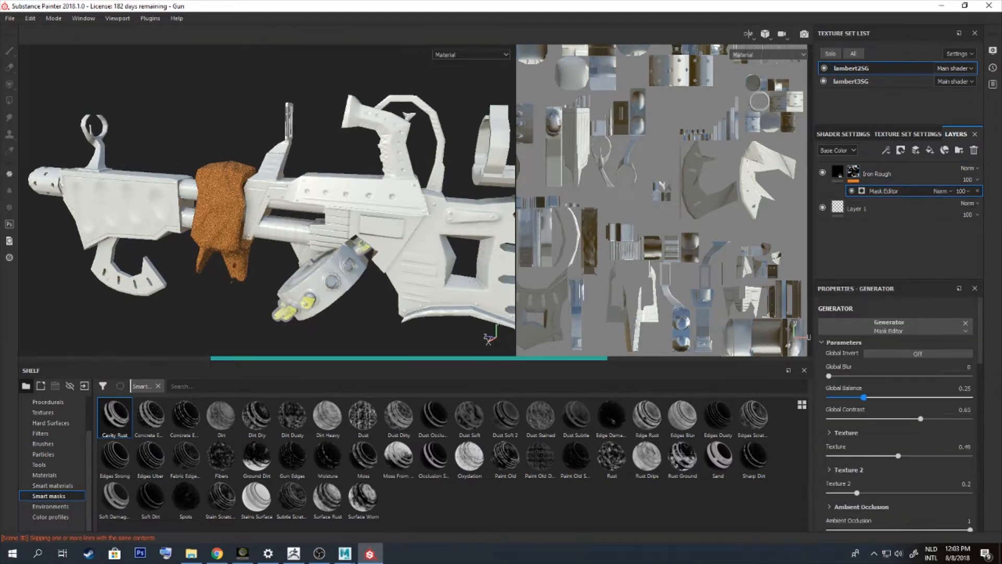
{"action": "left_click_drag", "start_coordinate": [932, 397], "coordinate": [970, 397]}
Remove the Cavity Rust mask and its generator from the Iron Rough layer
{"action": "left_click", "coordinate": [978, 192]}
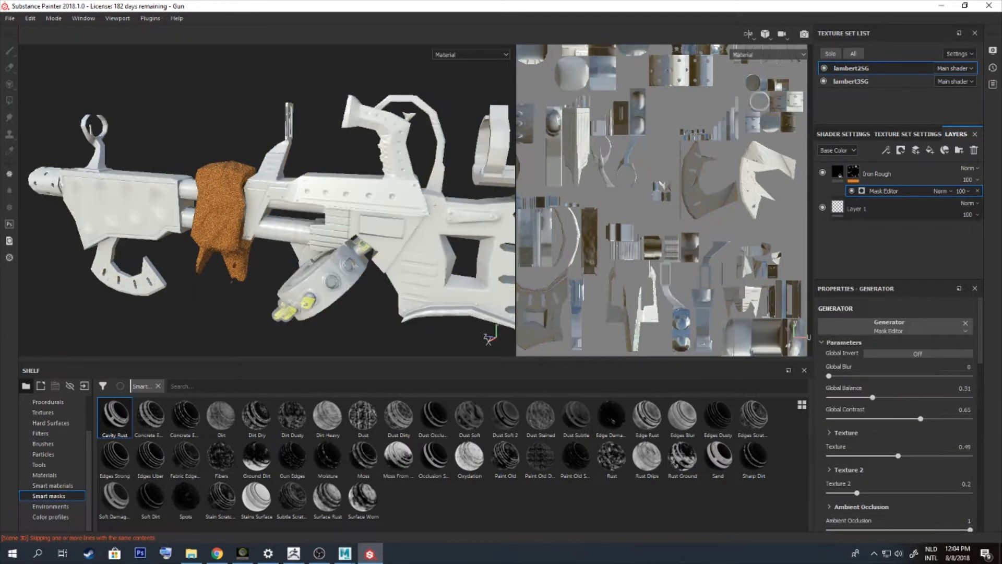
{"action": "right_click", "coordinate": [855, 172]}
{"action": "left_click", "coordinate": [882, 189]}
{"action": "left_click_drag", "start_coordinate": [225, 313], "coordinate": [261, 314], "text": "alt"}
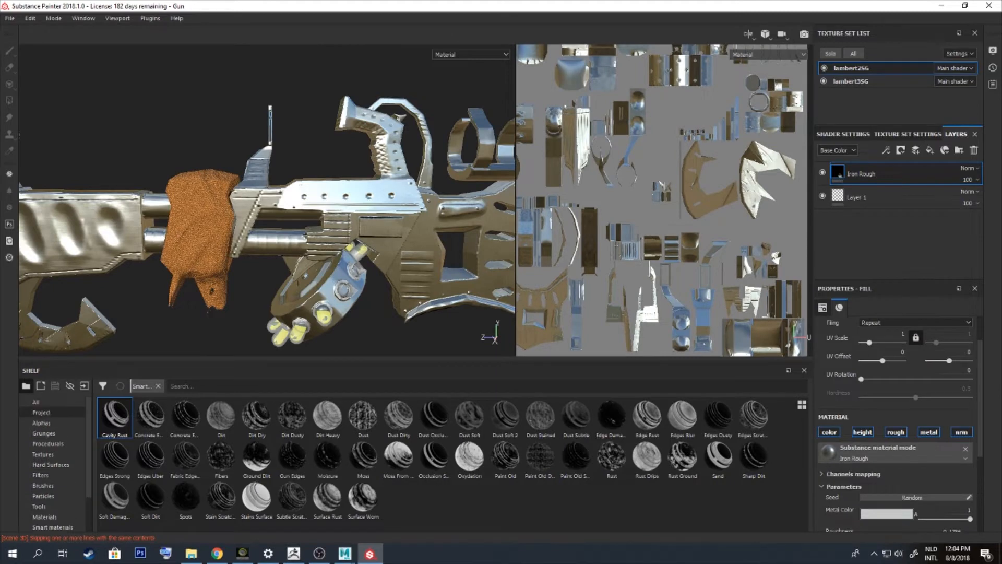
Try the Steel Gun Matte smart material above the Iron Rough layer and undo it
{"action": "left_click", "coordinate": [45, 517]}
{"action": "left_click", "coordinate": [53, 528]}
{"action": "scroll", "coordinate": [470, 465], "scroll_direction": "down", "scroll_amount": 3}
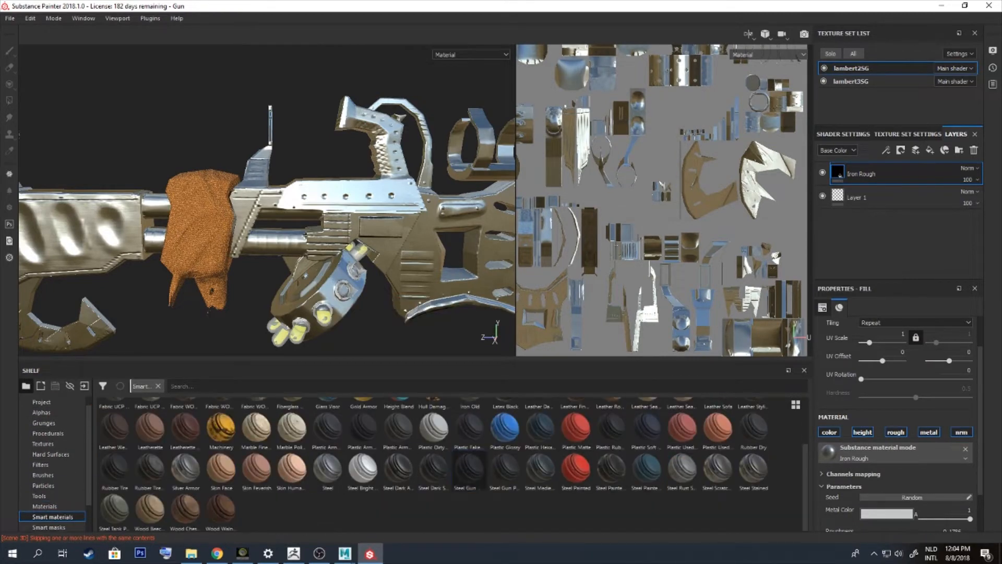
{"action": "left_click_drag", "start_coordinate": [469, 469], "coordinate": [883, 173]}
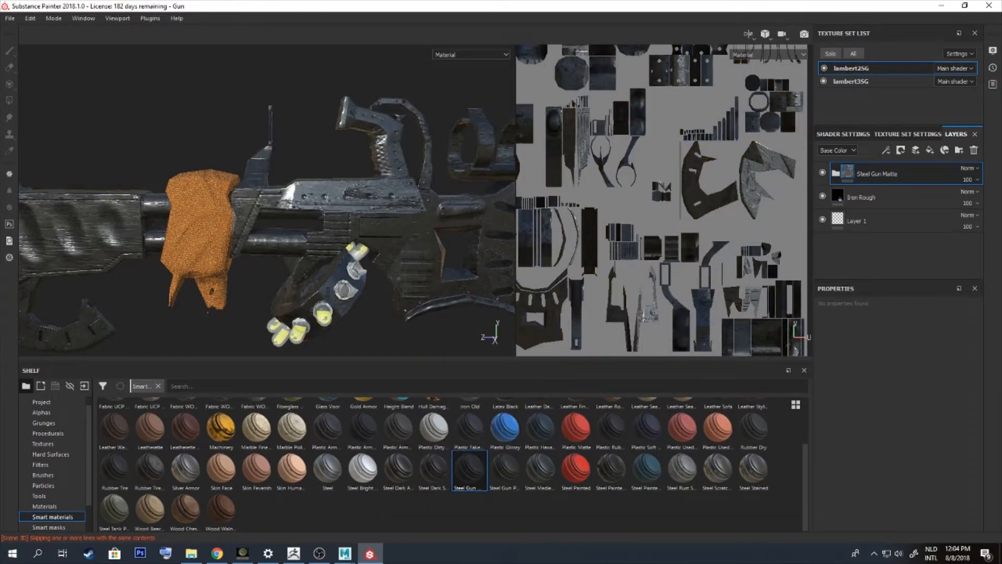
{"action": "left_click_drag", "start_coordinate": [313, 235], "coordinate": [339, 235], "text": "alt"}
{"action": "scroll", "coordinate": [287, 224], "scroll_direction": "down", "scroll_amount": 5}
{"action": "scroll", "coordinate": [287, 224], "scroll_direction": "up", "scroll_amount": 8}
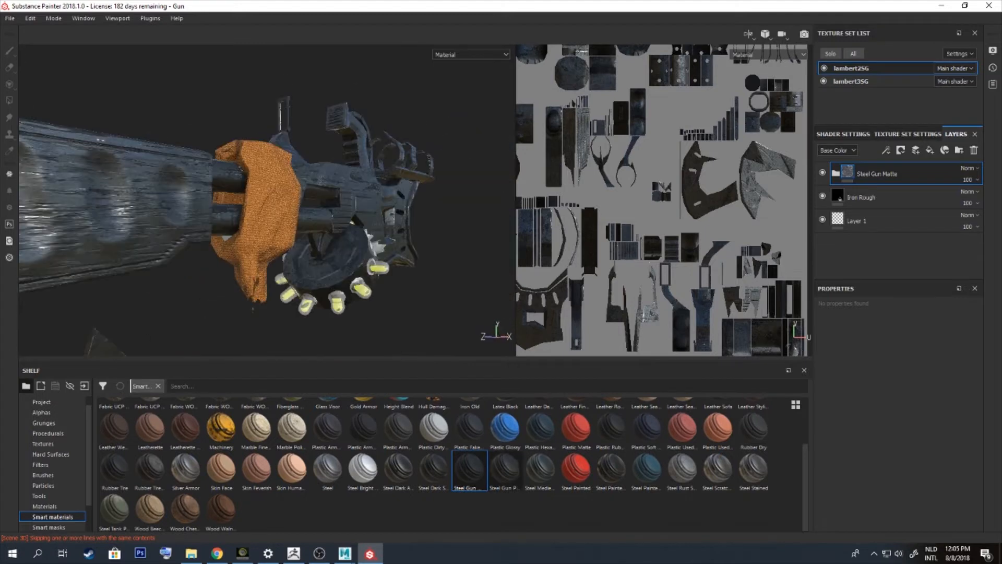
{"action": "key", "text": "ctrl+z"}
Add the Steel Gun Painted smart material above Iron Rough and set its Base Metal's Roughness Opacity Noise to 0.2
{"action": "left_click_drag", "start_coordinate": [504, 469], "coordinate": [883, 173]}
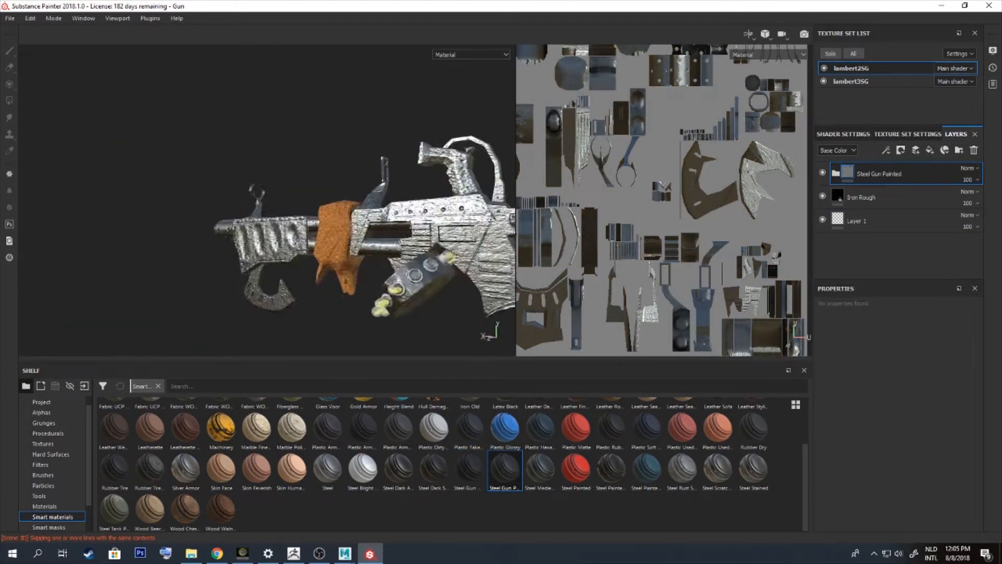
{"action": "left_click_drag", "start_coordinate": [835, 439], "coordinate": [856, 438]}
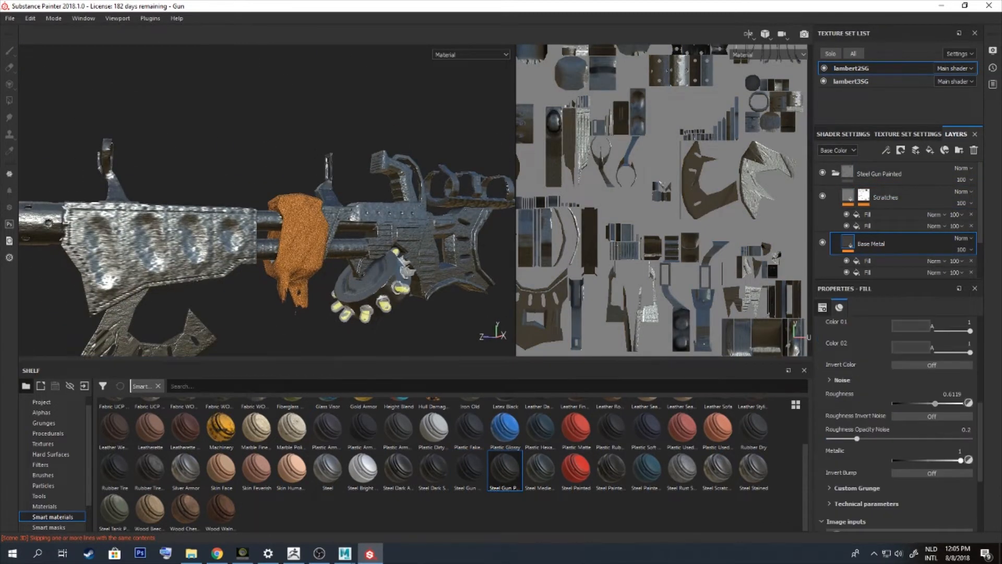
{"action": "left_click_drag", "start_coordinate": [355, 235], "coordinate": [323, 237], "text": "alt"}
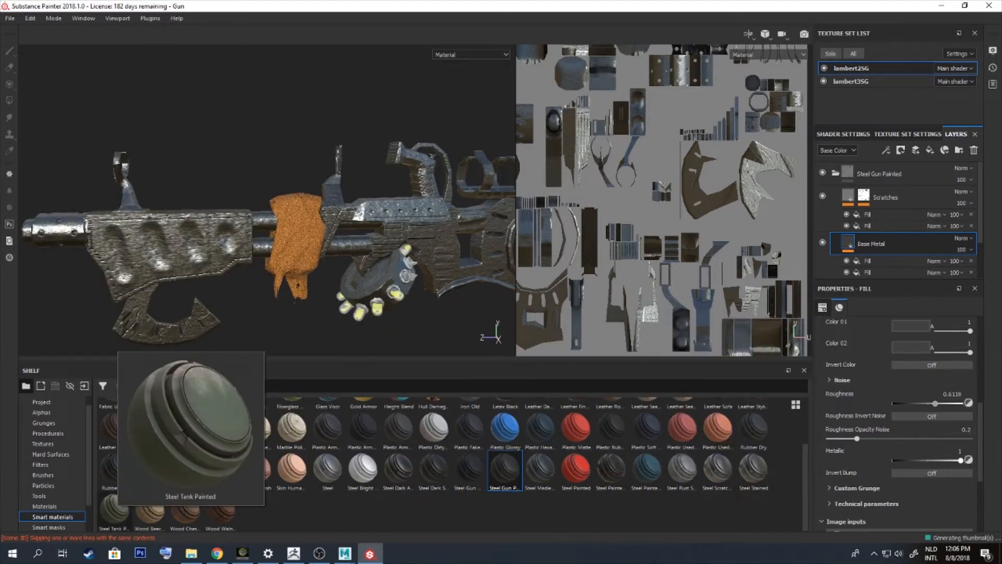
Limit Steel Gun Painted to the muzzle barrel with a black mask, using a brush with UV alignment and alpha hardness 1
{"action": "left_click", "coordinate": [678, 468]}
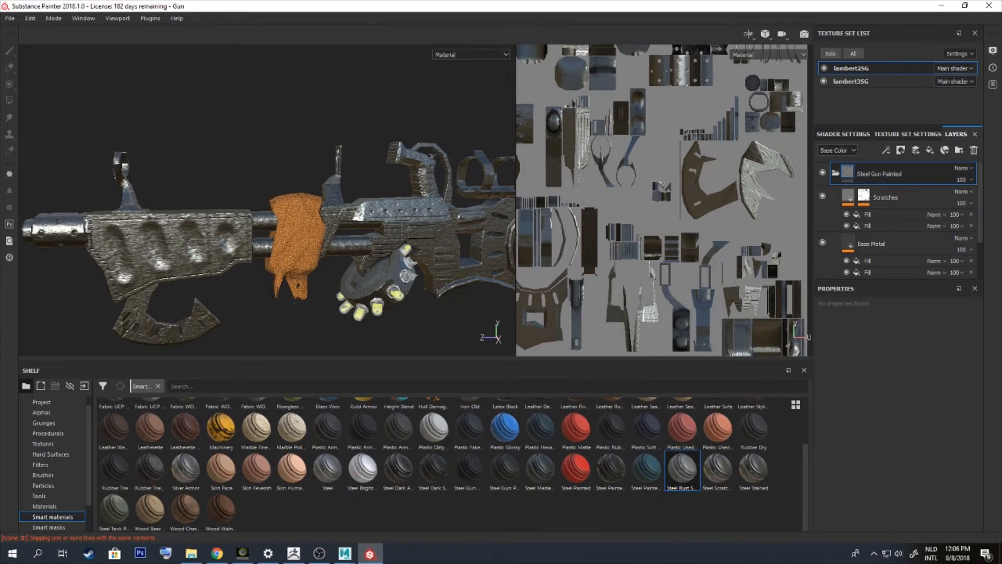
{"action": "left_click", "coordinate": [918, 396]}
{"action": "left_click", "coordinate": [889, 419]}
{"action": "left_click_drag", "start_coordinate": [829, 514], "coordinate": [970, 514]}
{"action": "middle_click_drag", "start_coordinate": [130, 209], "coordinate": [417, 240], "text": "alt"}
{"action": "scroll", "coordinate": [652, 193], "scroll_direction": "down", "scroll_amount": 5}
{"action": "scroll", "coordinate": [651, 193], "scroll_direction": "up", "scroll_amount": 5}
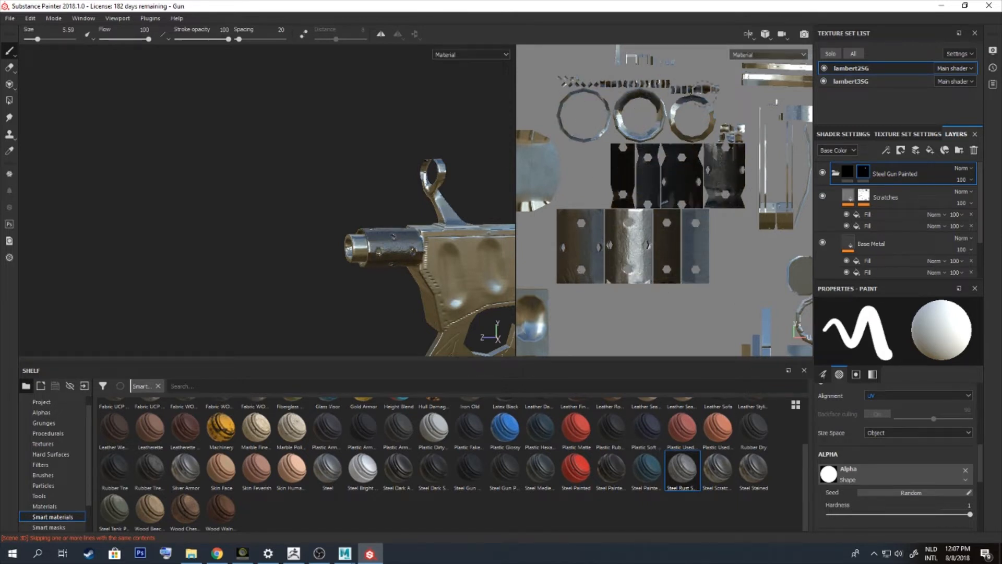
Extend the Steel Gun Painted mask to the ring fittings around the magazine's capsules
{"action": "scroll", "coordinate": [256, 237], "scroll_direction": "up", "scroll_amount": 4}
{"action": "scroll", "coordinate": [261, 246], "scroll_direction": "down", "scroll_amount": 6}
{"action": "left_click_drag", "start_coordinate": [255, 237], "coordinate": [269, 261], "text": "alt"}
{"action": "middle_click_drag", "start_coordinate": [268, 261], "coordinate": [136, 245], "text": "alt"}
{"action": "scroll", "coordinate": [730, 316], "scroll_direction": "up", "scroll_amount": 4}
{"action": "scroll", "coordinate": [695, 302], "scroll_direction": "down", "scroll_amount": 5}
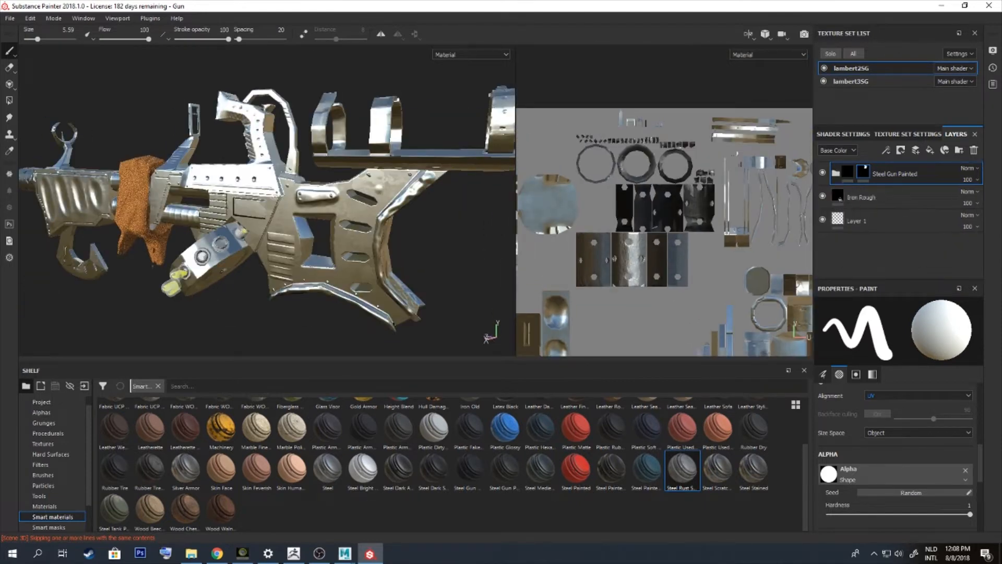
Add the Rust Fine material as a fill layer above Iron Rough and lighten its rust colour
{"action": "left_click", "coordinate": [862, 197]}
{"action": "left_click", "coordinate": [49, 527]}
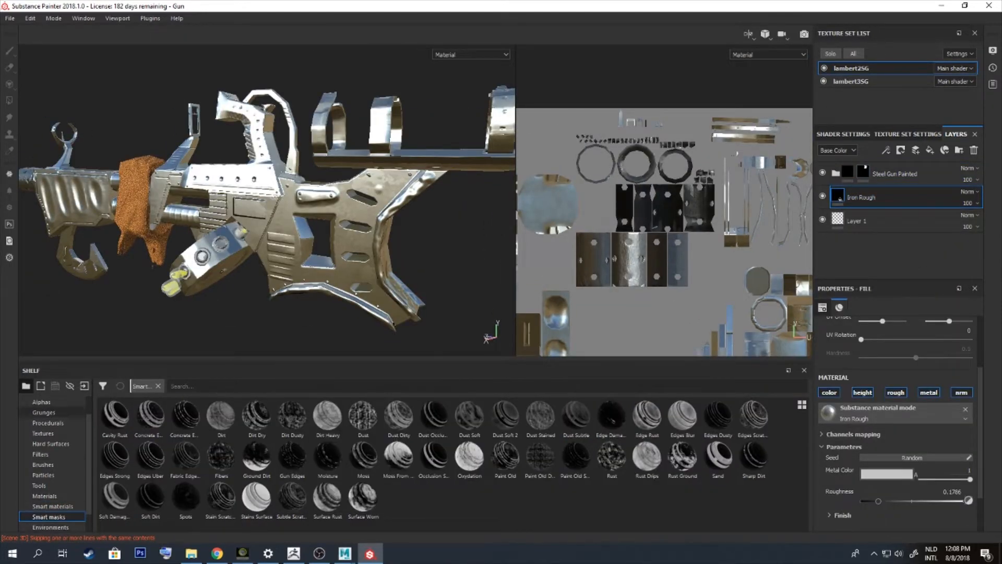
{"action": "left_click", "coordinate": [45, 496]}
{"action": "scroll", "coordinate": [363, 470], "scroll_direction": "down", "scroll_amount": 3}
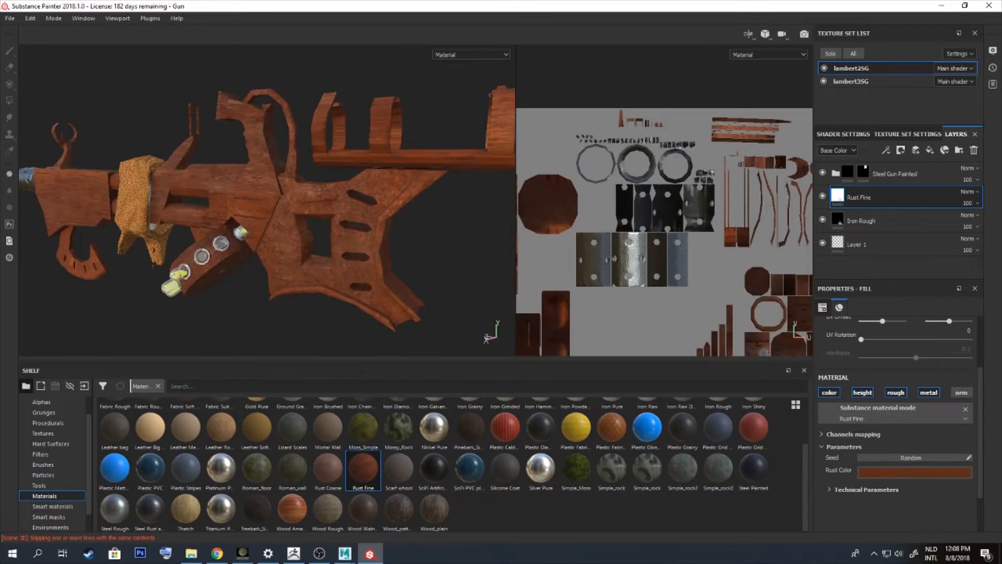
{"action": "left_click", "coordinate": [915, 472]}
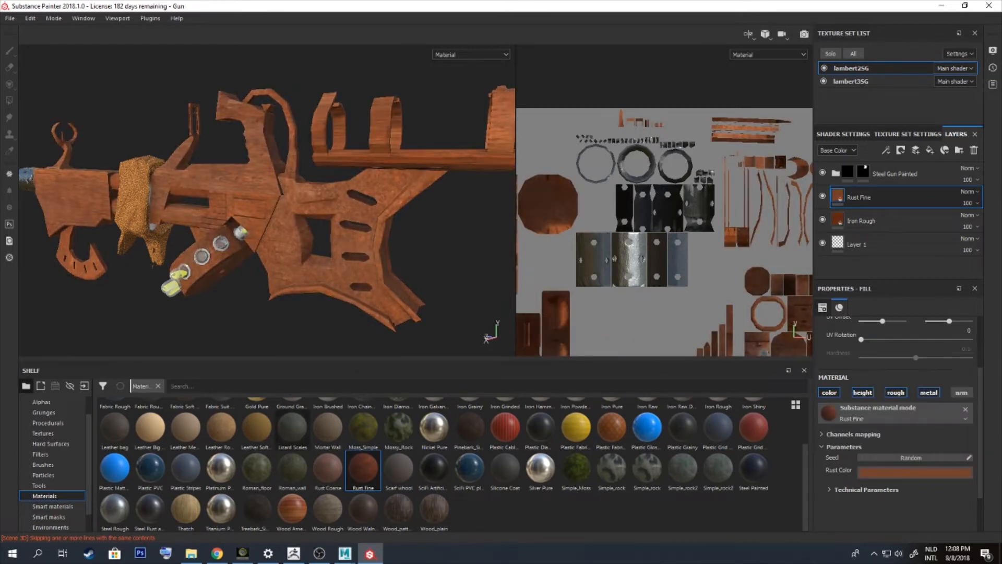
Apply the Cavity Rust smart mask to the Rust Fine layer and lower its Global Balance to 0.29
{"action": "left_click", "coordinate": [49, 516]}
{"action": "left_click_drag", "start_coordinate": [115, 417], "coordinate": [875, 198]}
{"action": "left_click", "coordinate": [884, 215]}
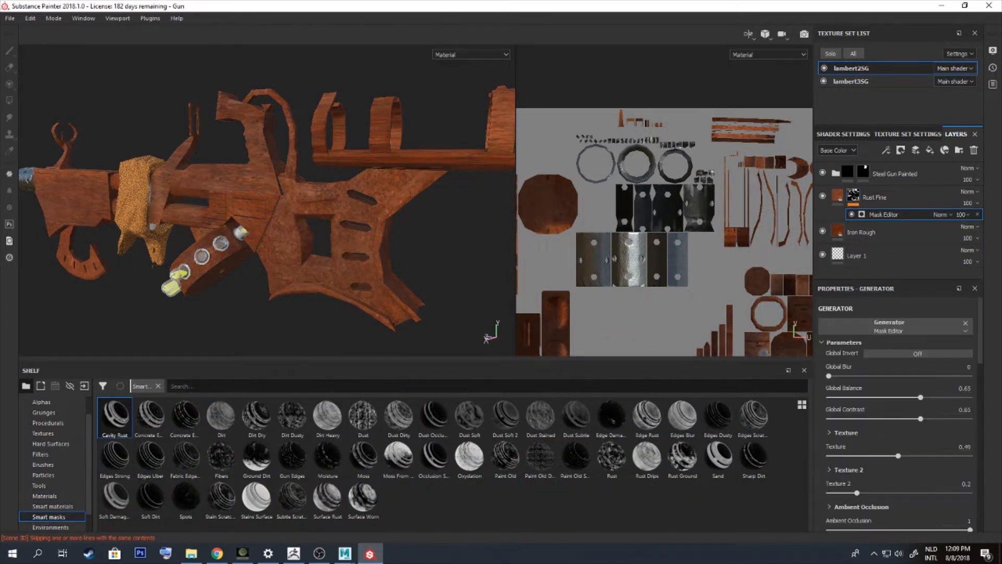
{"action": "left_click_drag", "start_coordinate": [968, 397], "coordinate": [870, 397]}
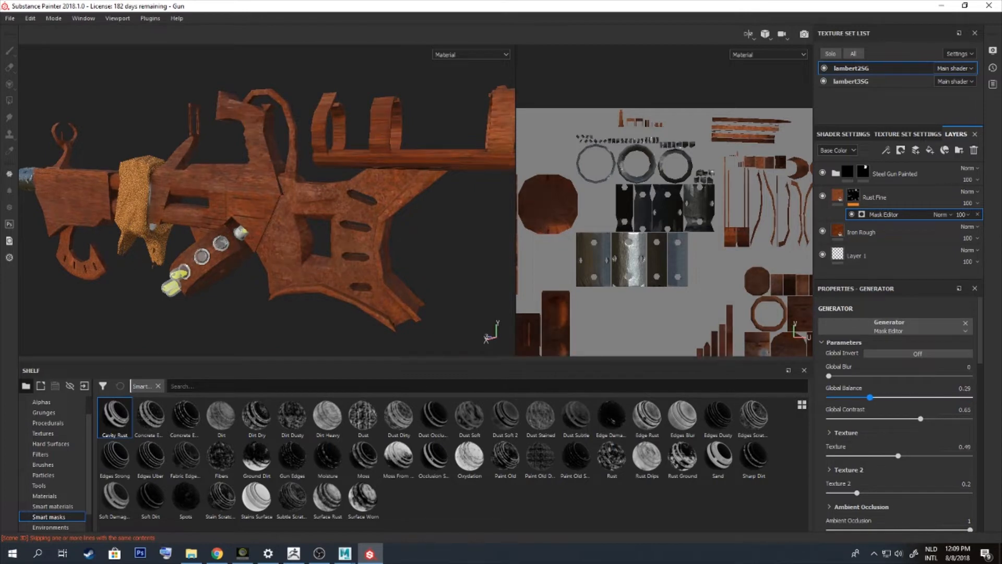
Undo the recent edits back through the addition of the Rust Fine layer and its Cavity Rust mask
{"action": "left_click", "coordinate": [861, 233]}
{"action": "key", "text": "ctrl+z"}
{"action": "key", "text": "ctrl+z"}
{"action": "key", "text": "ctrl+z"}
{"action": "key", "text": "ctrl+z"}
{"action": "key", "text": "ctrl+z"}
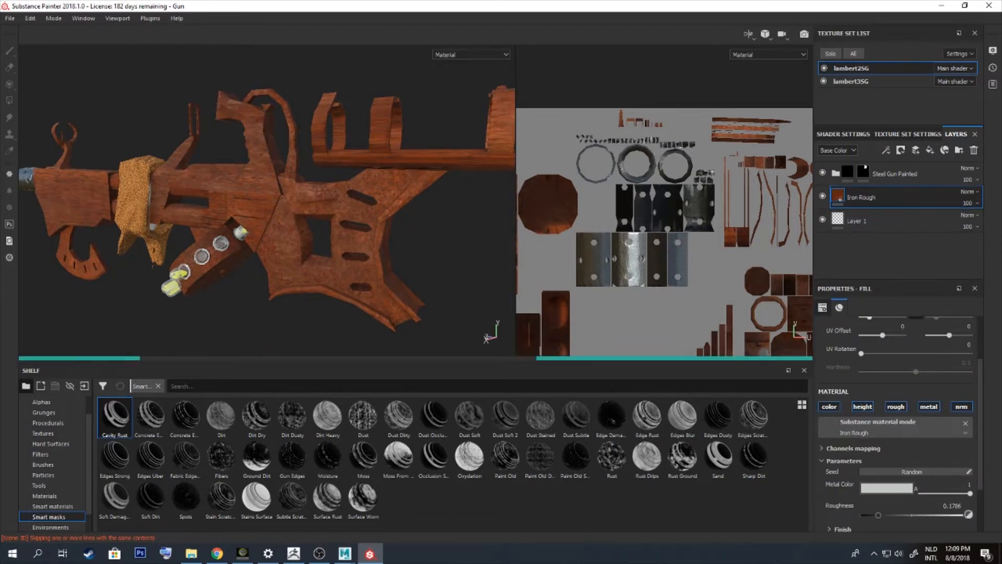
Add the Rust Fine material above Iron Rough again and apply the Cavity Rust smart mask to it
{"action": "left_click", "coordinate": [45, 496]}
{"action": "scroll", "coordinate": [363, 470], "scroll_direction": "down", "scroll_amount": 5}
{"action": "left_click_drag", "start_coordinate": [363, 471], "coordinate": [877, 186]}
{"action": "left_click", "coordinate": [49, 517]}
{"action": "left_click_drag", "start_coordinate": [115, 417], "coordinate": [875, 198]}
{"action": "left_click_drag", "start_coordinate": [208, 219], "coordinate": [308, 208], "text": "alt"}
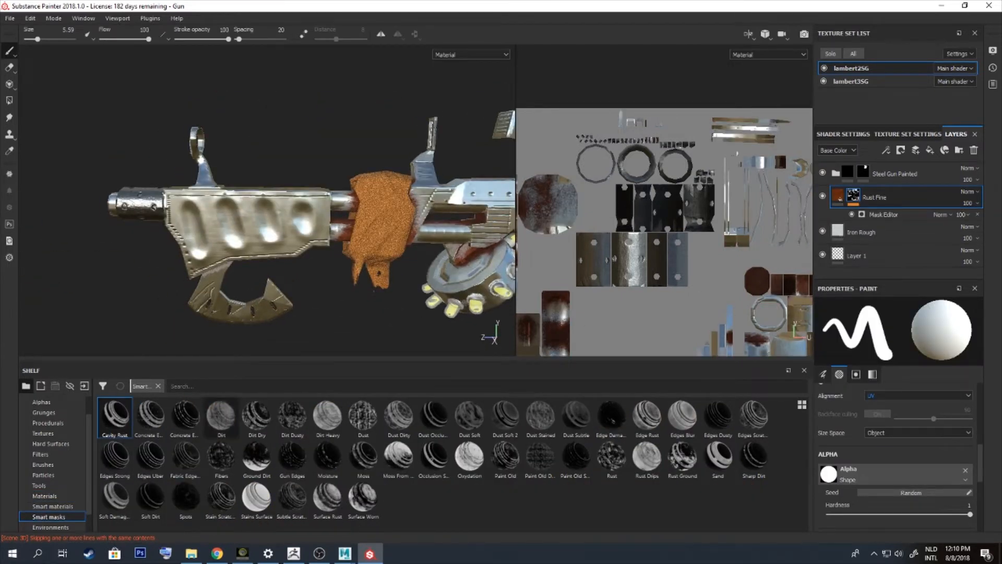
Remove the Cavity Rust mask from Rust Fine and try the Rust Ground smart mask instead
{"action": "right_click", "coordinate": [850, 194]}
{"action": "left_click", "coordinate": [874, 206]}
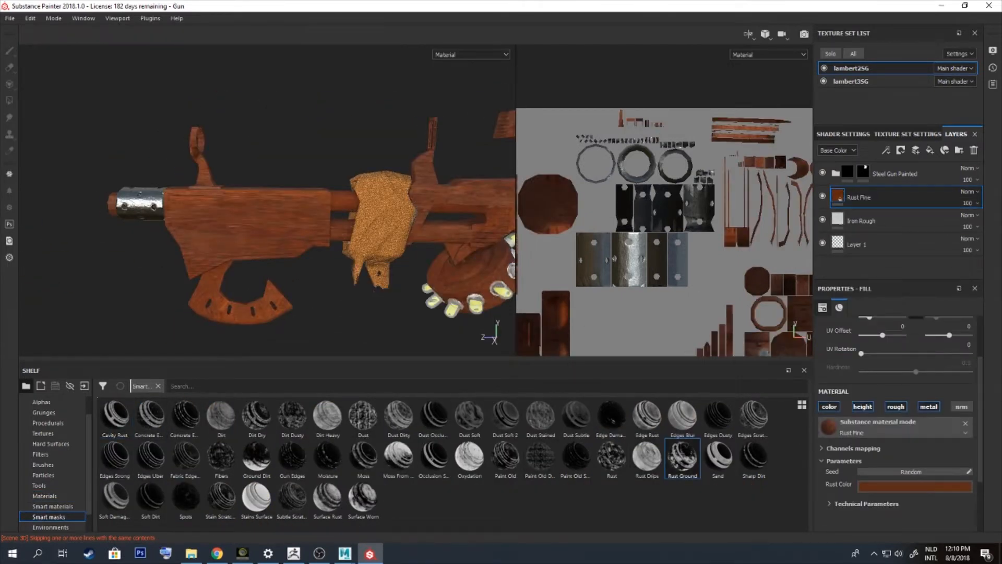
{"action": "left_click_drag", "start_coordinate": [875, 199], "coordinate": [875, 197]}
{"action": "middle_click_drag", "start_coordinate": [381, 219], "coordinate": [120, 152], "text": "alt"}
{"action": "mouse_move", "coordinate": [261, 209]}
{"action": "left_mouse_down", "text": "alt"}
{"action": "mouse_move", "coordinate": [303, 230]}
{"action": "mouse_move", "coordinate": [261, 209]}
{"action": "left_mouse_up", "text": "alt"}
Remove the Rust Ground mask from Rust Fine and apply the Rust smart mask
{"action": "left_click", "coordinate": [854, 196]}
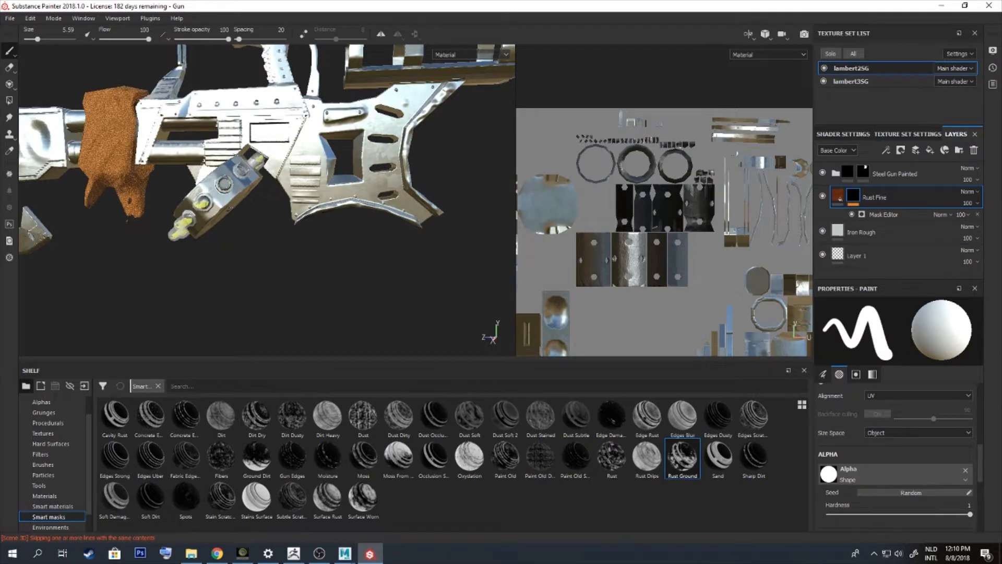
{"action": "right_click", "coordinate": [854, 196]}
{"action": "left_click", "coordinate": [876, 205]}
{"action": "left_click_drag", "start_coordinate": [611, 457], "coordinate": [875, 198]}
{"action": "scroll", "coordinate": [329, 269], "scroll_direction": "down", "scroll_amount": 5}
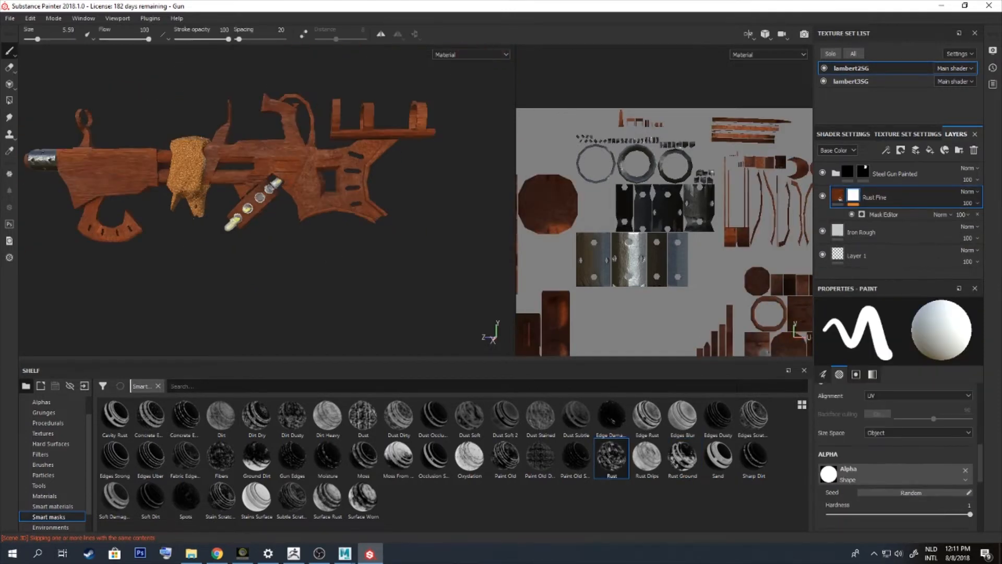
{"action": "scroll", "coordinate": [895, 444], "scroll_direction": "down", "scroll_amount": 8}
Set the Global Balance of the Rust Fine layer's Mask Editor to 0.15
{"action": "left_click", "coordinate": [884, 215]}
{"action": "left_click_drag", "start_coordinate": [833, 397], "coordinate": [853, 397]}
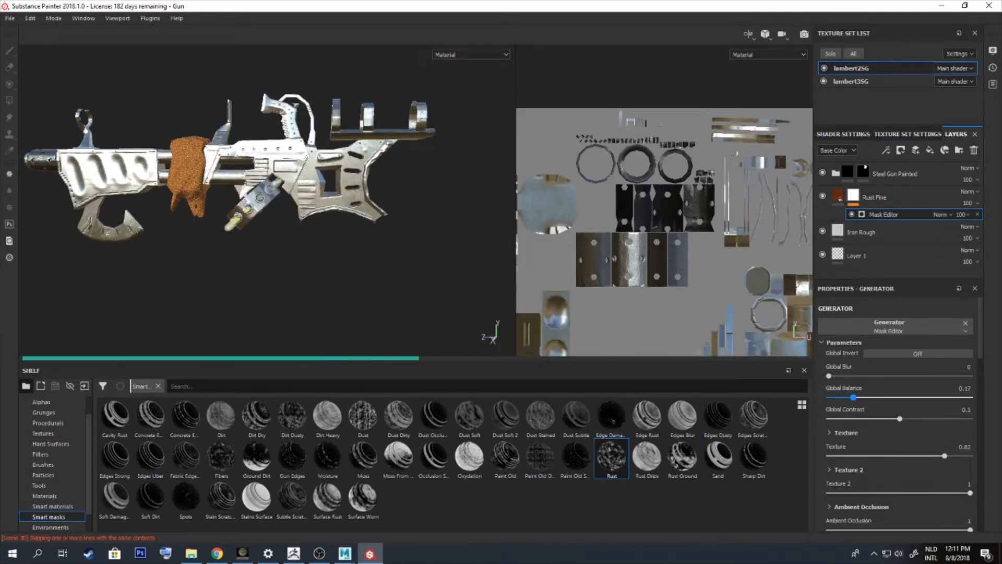
{"action": "middle_click_drag", "start_coordinate": [261, 183], "coordinate": [315, 212], "text": "alt"}
{"action": "left_click_drag", "start_coordinate": [836, 397], "coordinate": [851, 397]}
{"action": "left_click_drag", "start_coordinate": [323, 208], "coordinate": [42, 209], "text": "alt"}
Try the Stain Scratches smart mask on Rust Fine with a lower Global Balance, and delete its extra Mask Editor
{"action": "left_click", "coordinate": [221, 498]}
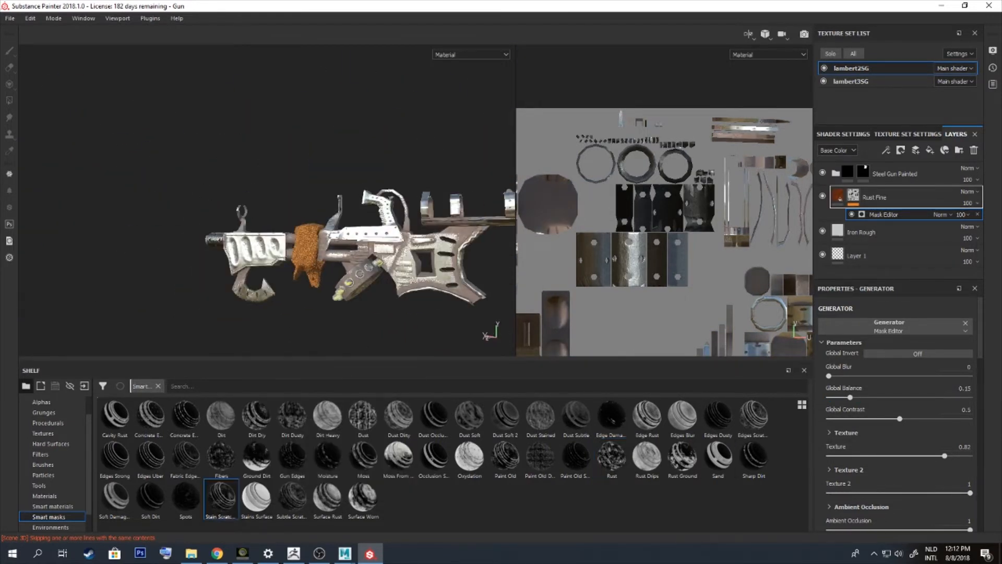
{"action": "left_click_drag", "start_coordinate": [222, 498], "coordinate": [882, 197]}
{"action": "left_click", "coordinate": [884, 226]}
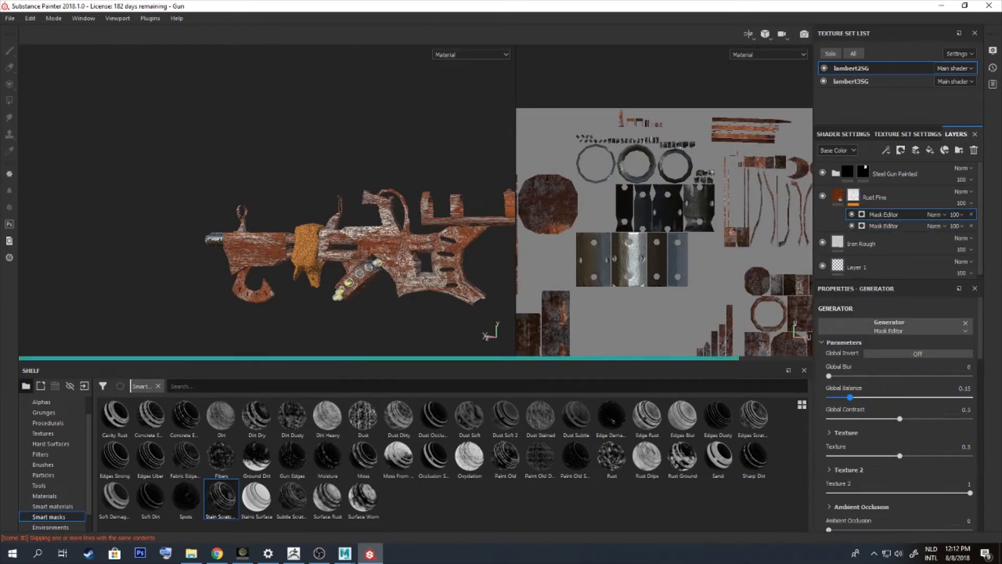
{"action": "left_click_drag", "start_coordinate": [852, 397], "coordinate": [829, 397]}
{"action": "left_click_drag", "start_coordinate": [293, 219], "coordinate": [334, 240], "text": "alt"}
{"action": "scroll", "coordinate": [292, 219], "scroll_direction": "up", "scroll_amount": 8}
{"action": "mouse_move", "coordinate": [219, 209]}
{"action": "left_mouse_down", "text": "alt"}
{"action": "mouse_move", "coordinate": [366, 219]}
{"action": "mouse_move", "coordinate": [282, 214]}
{"action": "left_mouse_up", "text": "alt"}
{"action": "left_click", "coordinate": [971, 215]}
Add a white mask to the Iron Rough layer
{"action": "scroll", "coordinate": [292, 214], "scroll_direction": "down", "scroll_amount": 5}
{"action": "middle_click_drag", "start_coordinate": [449, 235], "coordinate": [141, 214], "text": "alt"}
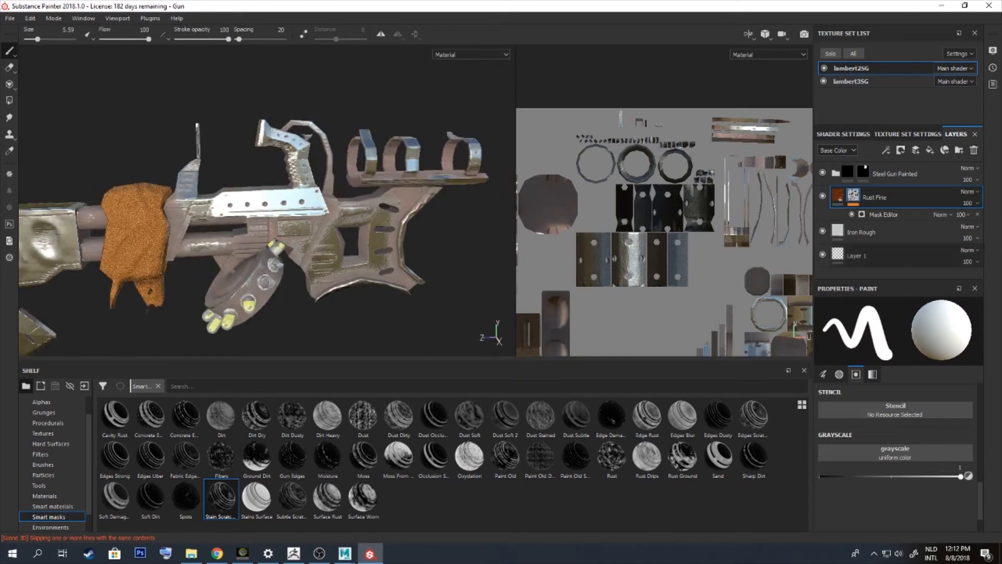
{"action": "scroll", "coordinate": [320, 292], "scroll_direction": "up", "scroll_amount": 5}
{"action": "scroll", "coordinate": [321, 313], "scroll_direction": "down", "scroll_amount": 4}
{"action": "right_click", "coordinate": [856, 232]}
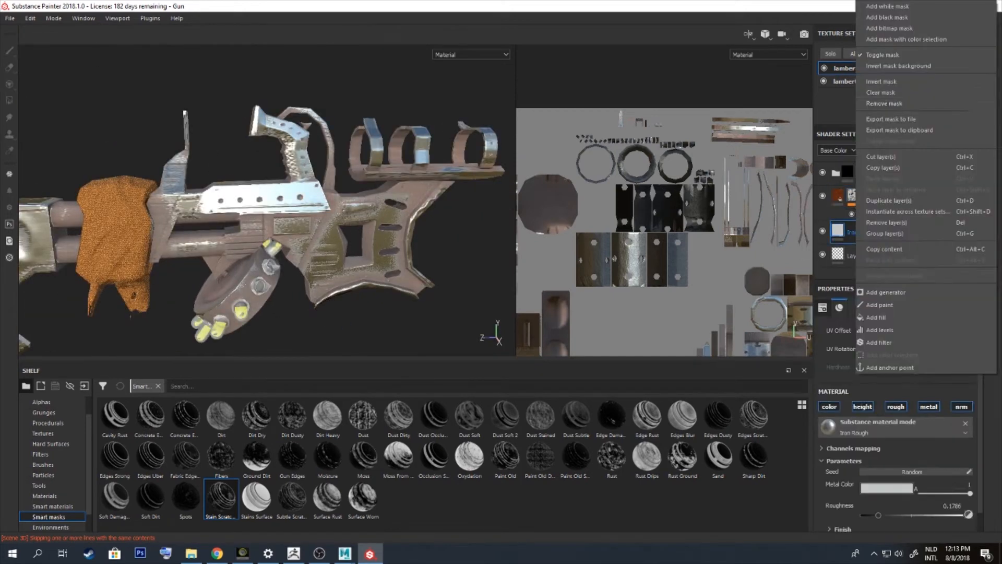
{"action": "left_click", "coordinate": [887, 6]}
{"action": "scroll", "coordinate": [445, 220], "scroll_direction": "down", "scroll_amount": 3}
{"action": "middle_click_drag", "start_coordinate": [445, 221], "coordinate": [314, 272], "text": "alt"}
{"action": "scroll", "coordinate": [313, 272], "scroll_direction": "up", "scroll_amount": 5}
{"action": "mouse_move", "coordinate": [313, 271]}
{"action": "left_mouse_down", "text": "alt"}
{"action": "mouse_move", "coordinate": [402, 224]}
{"action": "mouse_move", "coordinate": [292, 208]}
{"action": "mouse_move", "coordinate": [365, 225]}
{"action": "left_mouse_up", "text": "alt"}
{"action": "scroll", "coordinate": [292, 209], "scroll_direction": "down", "scroll_amount": 4}
Try applying the Stain Scratches smart mask to the Rust Fine layer again
{"action": "left_click_drag", "start_coordinate": [221, 497], "coordinate": [875, 198]}
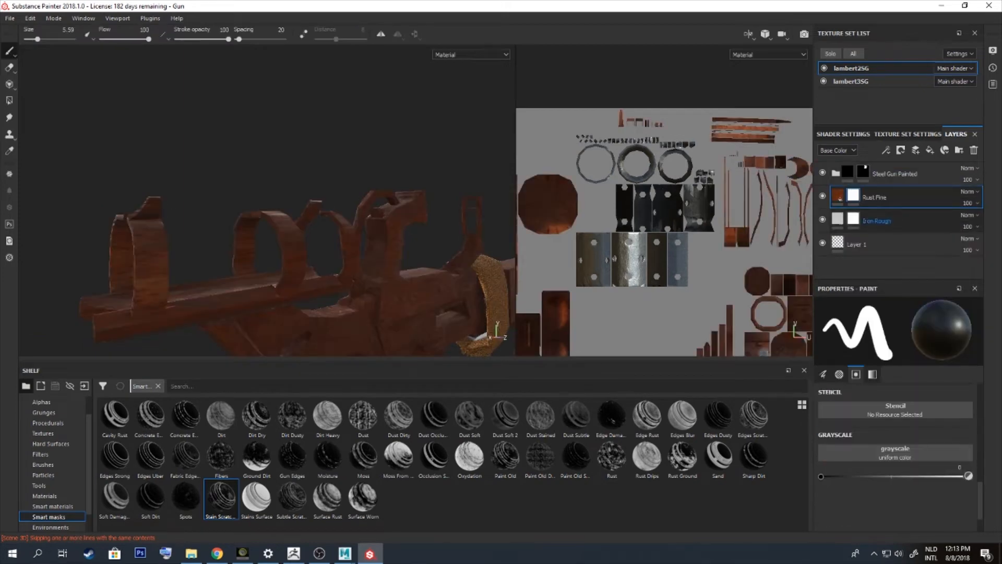
{"action": "left_click", "coordinate": [839, 198]}
{"action": "scroll", "coordinate": [292, 220], "scroll_direction": "down", "scroll_amount": 4}
{"action": "mouse_move", "coordinate": [225, 219]}
{"action": "left_mouse_down", "text": "alt"}
{"action": "mouse_move", "coordinate": [365, 214]}
{"action": "mouse_move", "coordinate": [323, 245]}
{"action": "left_mouse_up", "text": "alt"}
Create a folder containing the Rust Fine and Iron Rough layers and give it a white mask
{"action": "left_click", "coordinate": [875, 197]}
{"action": "left_click", "coordinate": [959, 150]}
{"action": "left_click_drag", "start_coordinate": [838, 220], "coordinate": [850, 197]}
{"action": "mouse_move", "coordinate": [835, 254]}
{"action": "left_mouse_down"}
{"action": "mouse_move", "coordinate": [848, 198]}
{"action": "mouse_move", "coordinate": [850, 246]}
{"action": "left_mouse_up"}
{"action": "left_click_drag", "start_coordinate": [313, 235], "coordinate": [271, 209], "text": "alt"}
{"action": "left_click", "coordinate": [848, 196]}
{"action": "right_click", "coordinate": [847, 196]}
{"action": "left_click", "coordinate": [869, 203]}
{"action": "scroll", "coordinate": [410, 208], "scroll_direction": "up", "scroll_amount": 5}
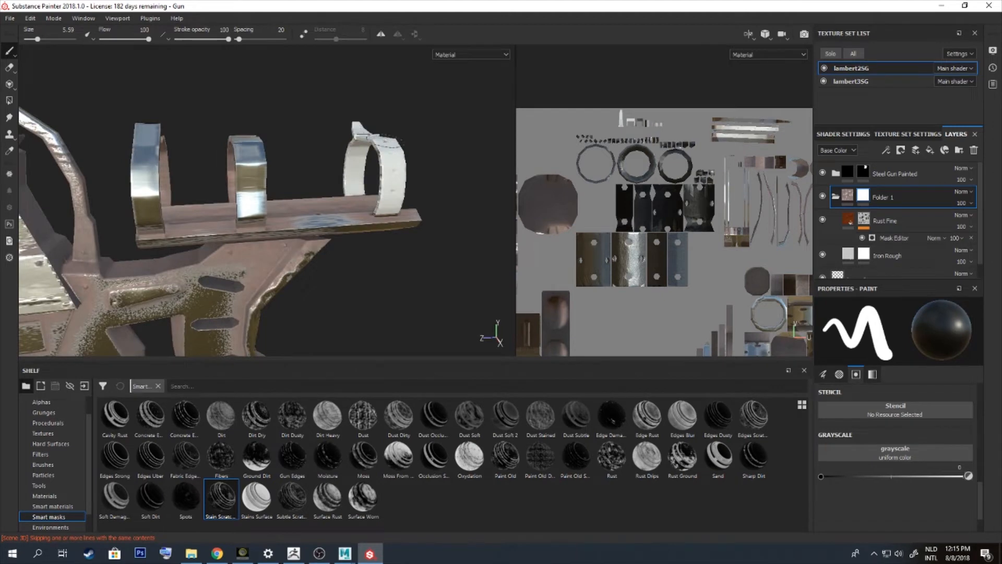
Paint black on the Folder 1 mask around the rings on the gun's upper rail with brush size 3.85
{"action": "left_click_drag", "start_coordinate": [383, 152], "coordinate": [387, 199], "text": "alt"}
{"action": "right_click_drag", "start_coordinate": [379, 184], "coordinate": [366, 184], "text": "ctrl"}
{"action": "left_click_drag", "start_coordinate": [376, 251], "coordinate": [284, 286], "text": "alt"}
{"action": "mouse_move", "coordinate": [419, 212]}
{"action": "left_mouse_down", "text": "alt"}
{"action": "mouse_move", "coordinate": [403, 214]}
{"action": "mouse_move", "coordinate": [395, 235]}
{"action": "mouse_move", "coordinate": [315, 220]}
{"action": "mouse_move", "coordinate": [382, 181]}
{"action": "mouse_move", "coordinate": [337, 199]}
{"action": "left_mouse_up", "text": "alt"}
{"action": "scroll", "coordinate": [896, 459], "scroll_direction": "up", "scroll_amount": 3}
{"action": "scroll", "coordinate": [896, 460], "scroll_direction": "up", "scroll_amount": 2}
{"action": "mouse_move", "coordinate": [337, 199]}
{"action": "left_mouse_down", "text": "alt"}
{"action": "mouse_move", "coordinate": [417, 208]}
{"action": "mouse_move", "coordinate": [465, 142]}
{"action": "mouse_move", "coordinate": [451, 186]}
{"action": "left_mouse_up", "text": "alt"}
{"action": "mouse_move", "coordinate": [451, 185]}
{"action": "left_mouse_down"}
{"action": "mouse_move", "coordinate": [478, 166]}
{"action": "mouse_move", "coordinate": [326, 241]}
{"action": "left_mouse_up"}
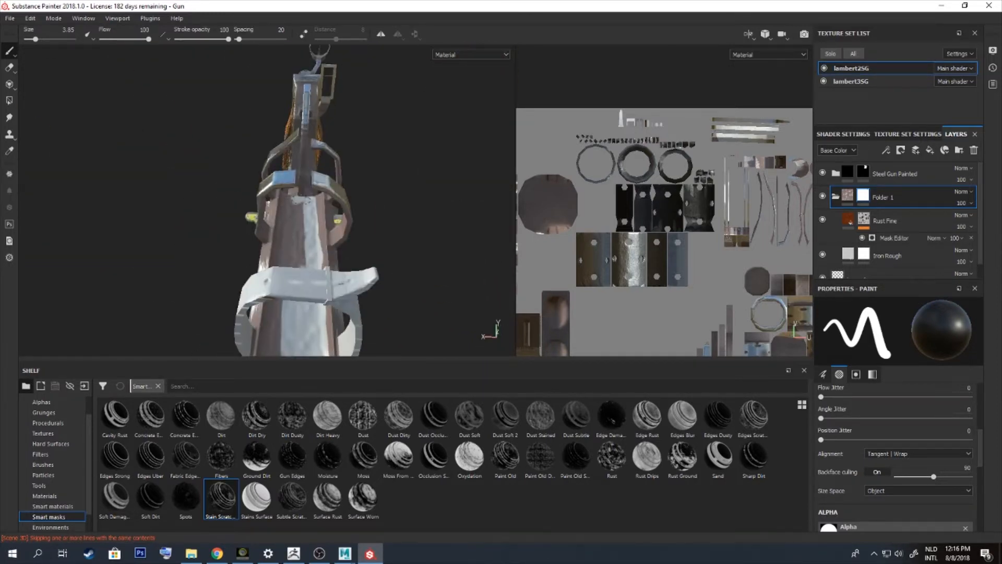
Shrink the brush to 1.35 and switch it to white for touching up the Folder 1 mask around the rail
{"action": "left_click_drag", "start_coordinate": [307, 201], "coordinate": [327, 208], "text": "alt"}
{"action": "middle_click_drag", "start_coordinate": [327, 209], "coordinate": [348, 74], "text": "alt"}
{"action": "left_click_drag", "start_coordinate": [419, 230], "coordinate": [399, 250], "text": "alt"}
{"action": "scroll", "coordinate": [631, 151], "scroll_direction": "up", "scroll_amount": 2}
{"action": "key", "text": "x"}
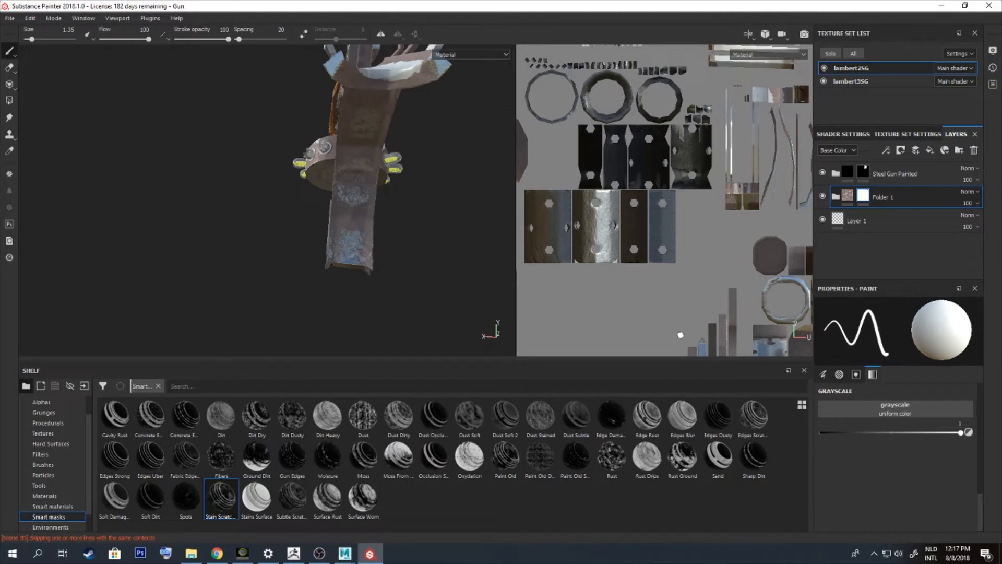
{"action": "left_click_drag", "start_coordinate": [335, 320], "coordinate": [280, 242], "text": "alt"}
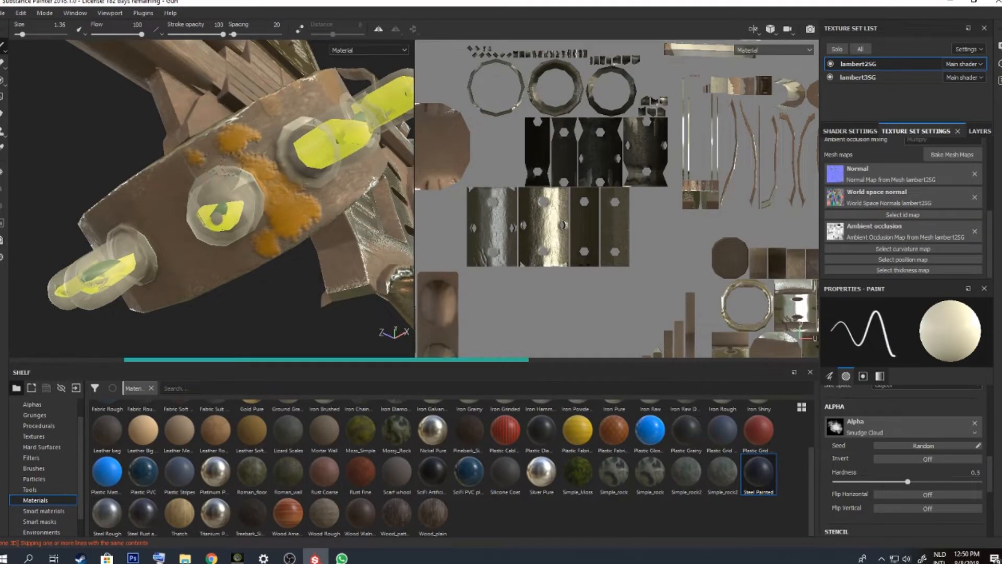
Paint orange painted steel over the capsule magazine's rim and face with the Smudge Cloud alpha at brush size 5.62
{"action": "right_click_drag", "start_coordinate": [296, 146], "coordinate": [323, 147], "text": "ctrl"}
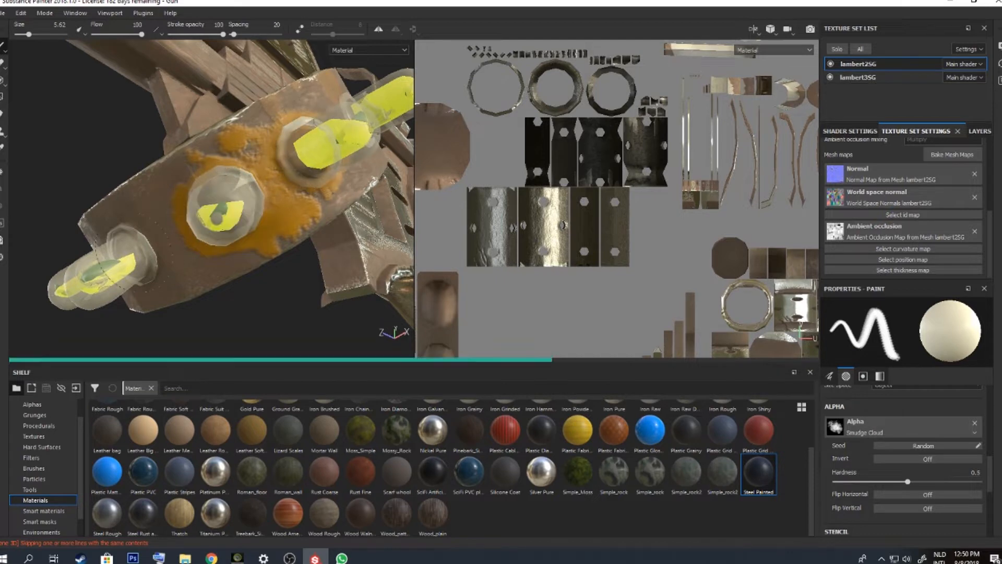
{"action": "left_click_drag", "start_coordinate": [244, 323], "coordinate": [236, 230], "text": "alt"}
{"action": "scroll", "coordinate": [287, 280], "scroll_direction": "down", "scroll_amount": 4}
{"action": "mouse_move", "coordinate": [286, 280]}
{"action": "left_mouse_down", "text": "alt"}
{"action": "mouse_move", "coordinate": [193, 220]}
{"action": "mouse_move", "coordinate": [265, 179]}
{"action": "mouse_move", "coordinate": [238, 201]}
{"action": "mouse_move", "coordinate": [182, 99]}
{"action": "left_mouse_up", "text": "alt"}
{"action": "scroll", "coordinate": [265, 179], "scroll_direction": "up", "scroll_amount": 3}
{"action": "mouse_move", "coordinate": [117, 86]}
{"action": "left_mouse_down", "text": "alt"}
{"action": "mouse_move", "coordinate": [325, 265]}
{"action": "mouse_move", "coordinate": [261, 159]}
{"action": "left_mouse_up", "text": "alt"}
{"action": "mouse_move", "coordinate": [154, 86]}
{"action": "left_mouse_down", "text": "alt"}
{"action": "mouse_move", "coordinate": [203, 113]}
{"action": "mouse_move", "coordinate": [183, 152]}
{"action": "mouse_move", "coordinate": [161, 141]}
{"action": "left_mouse_up", "text": "alt"}
{"action": "left_click_drag", "start_coordinate": [162, 141], "coordinate": [185, 167]}
{"action": "left_click_drag", "start_coordinate": [139, 219], "coordinate": [201, 238], "text": "alt"}
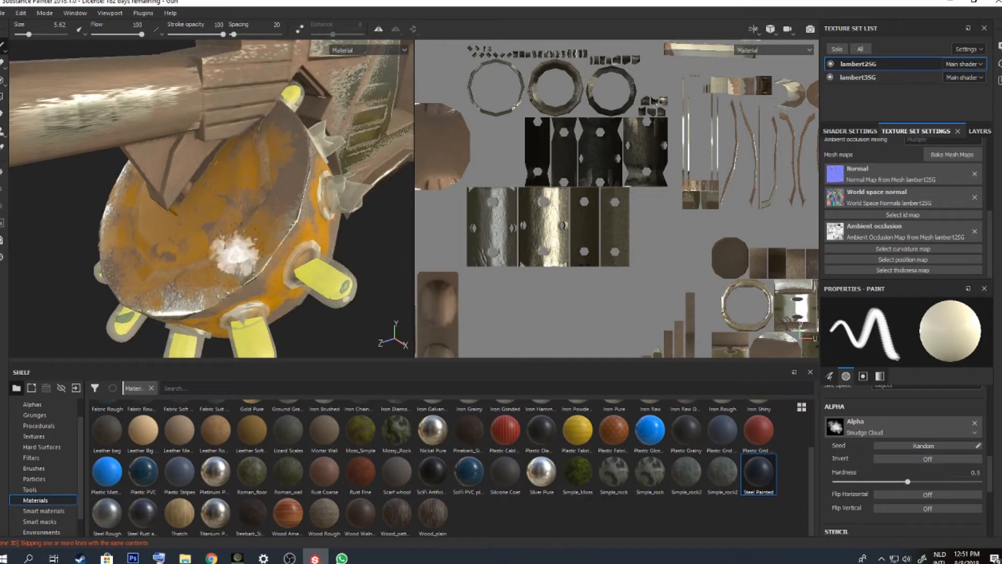
Set the brush alpha to Scratches Scatter and scratch the orange paint on the magazine's face in black
{"action": "left_click", "coordinate": [903, 427]}
{"action": "left_click", "coordinate": [909, 350]}
{"action": "left_click", "coordinate": [903, 427]}
{"action": "scroll", "coordinate": [909, 360], "scroll_direction": "down", "scroll_amount": 8}
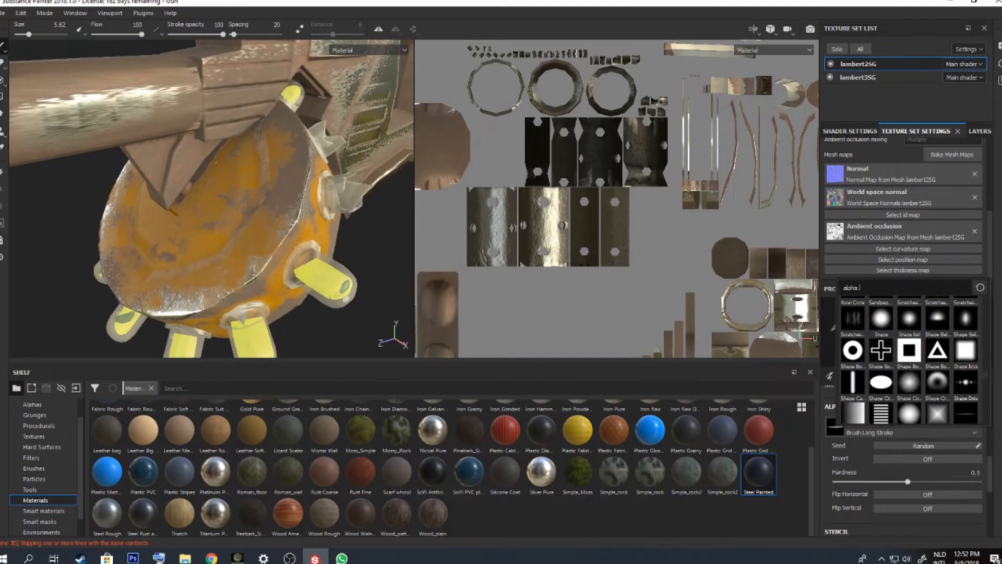
{"action": "left_click", "coordinate": [852, 318]}
{"action": "mouse_move", "coordinate": [341, 256]}
{"action": "left_mouse_down", "text": "alt"}
{"action": "mouse_move", "coordinate": [313, 237]}
{"action": "mouse_move", "coordinate": [300, 256]}
{"action": "mouse_move", "coordinate": [293, 223]}
{"action": "mouse_move", "coordinate": [149, 281]}
{"action": "mouse_move", "coordinate": [175, 291]}
{"action": "mouse_move", "coordinate": [131, 282]}
{"action": "left_mouse_up", "text": "alt"}
{"action": "mouse_move", "coordinate": [136, 125]}
{"action": "left_mouse_down", "text": "alt"}
{"action": "mouse_move", "coordinate": [192, 240]}
{"action": "mouse_move", "coordinate": [166, 202]}
{"action": "left_mouse_up", "text": "alt"}
{"action": "left_click_drag", "start_coordinate": [197, 239], "coordinate": [260, 200], "text": "alt"}
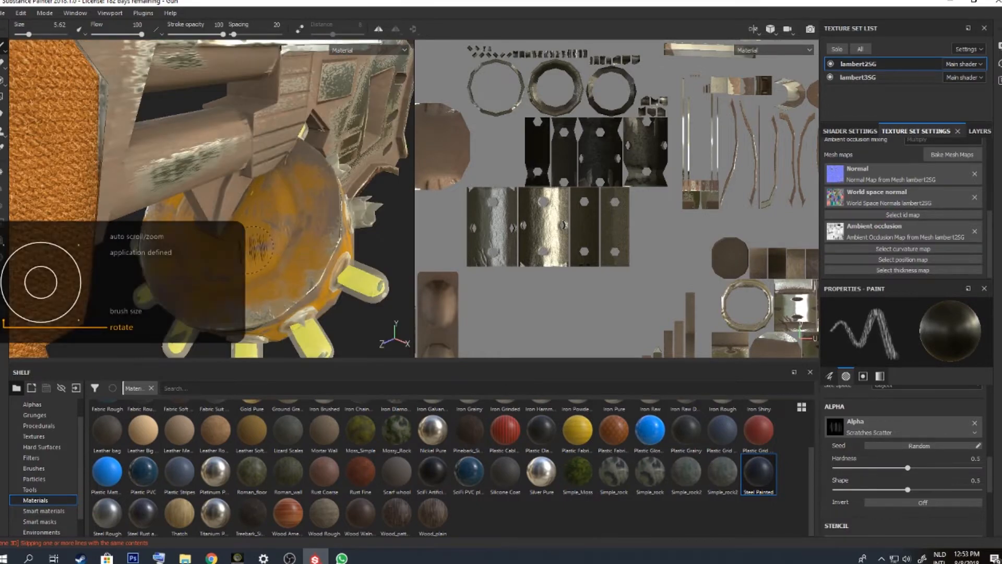
{"action": "left_click_drag", "start_coordinate": [259, 240], "coordinate": [240, 256], "text": "alt"}
Set the brush alpha to Smudge Paper with hardness 1
{"action": "left_click", "coordinate": [902, 428]}
{"action": "scroll", "coordinate": [905, 360], "scroll_direction": "down", "scroll_amount": 10}
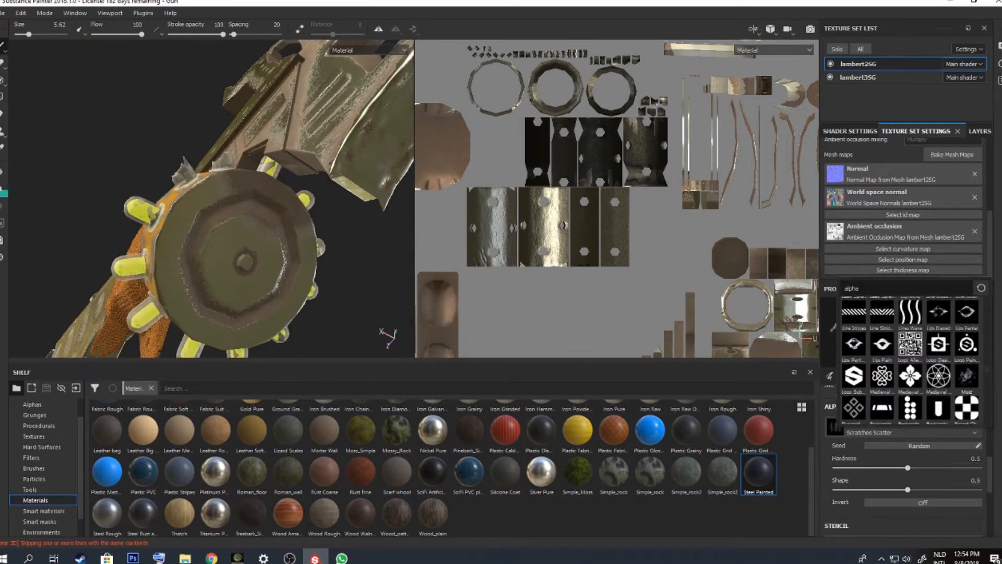
{"action": "left_click", "coordinate": [906, 345]}
{"action": "left_click", "coordinate": [902, 427]}
{"action": "scroll", "coordinate": [905, 361], "scroll_direction": "down", "scroll_amount": 10}
{"action": "left_click", "coordinate": [906, 324]}
Paint orange over the magazine's other round face with the white Smudge Paper brush, enlarging it to 8.84
{"action": "right_click_drag", "start_coordinate": [218, 272], "coordinate": [243, 273], "text": "ctrl"}
{"action": "left_click", "coordinate": [230, 285]}
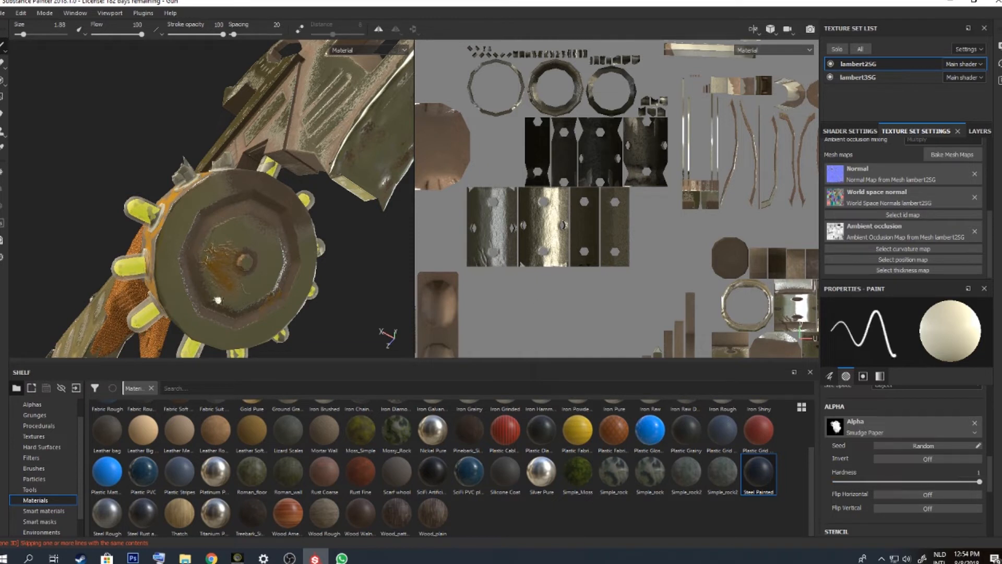
{"action": "left_click", "coordinate": [208, 251]}
{"action": "left_click", "coordinate": [240, 226]}
{"action": "left_click", "coordinate": [280, 270]}
{"action": "left_click", "coordinate": [229, 314]}
{"action": "right_click_drag", "start_coordinate": [168, 258], "coordinate": [178, 258], "text": "ctrl"}
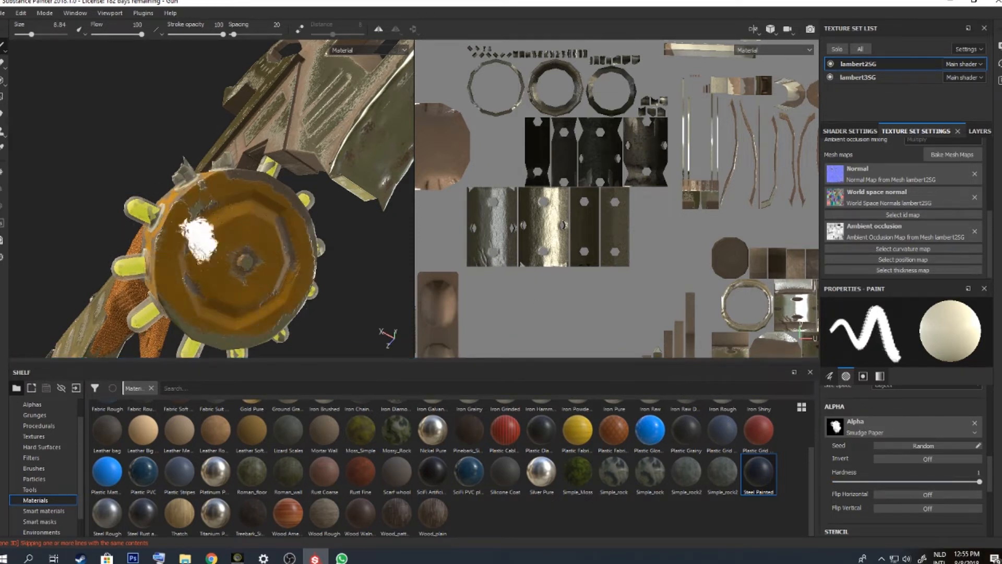
Scratch the magazine's orange round face in black with the Scratches Hard alpha at brush size 26.77
{"action": "left_click", "coordinate": [835, 426]}
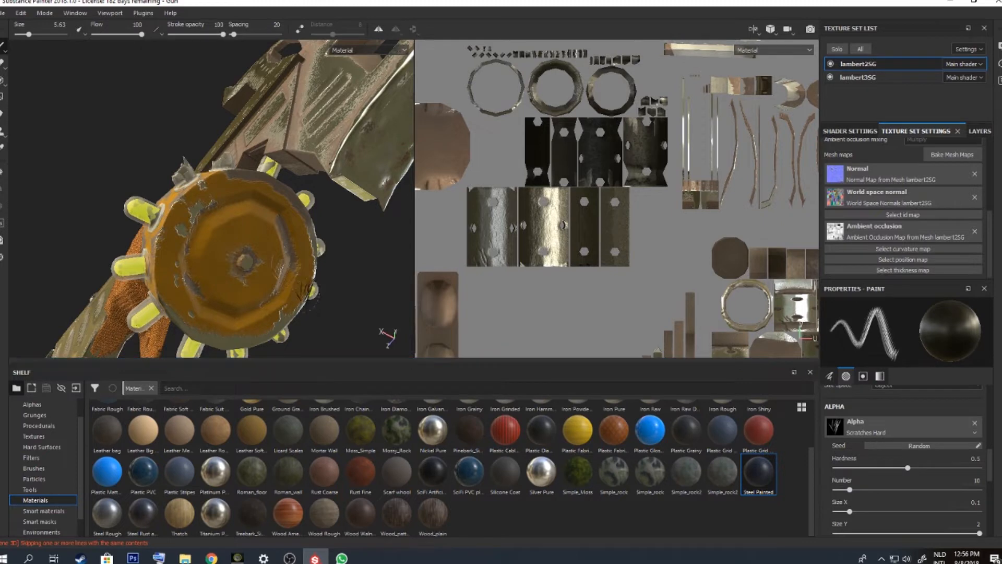
{"action": "left_click_drag", "start_coordinate": [310, 277], "coordinate": [265, 274], "text": "alt"}
{"action": "right_click_drag", "start_coordinate": [265, 274], "coordinate": [292, 274], "text": "ctrl"}
{"action": "left_click", "coordinate": [213, 312]}
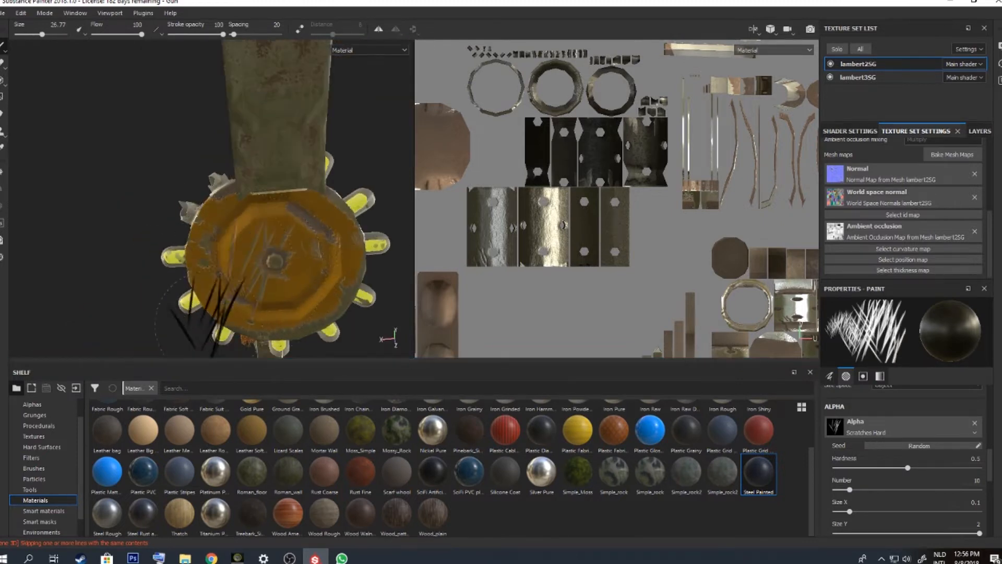
{"action": "mouse_move", "coordinate": [157, 272]}
{"action": "left_mouse_down", "text": "alt"}
{"action": "mouse_move", "coordinate": [311, 325]}
{"action": "mouse_move", "coordinate": [235, 251]}
{"action": "mouse_move", "coordinate": [238, 230]}
{"action": "left_mouse_up", "text": "alt"}
Set the brush alpha to Brush Dirty Vertical with hardness 0.24 and enlarge the brush to 48.64
{"action": "left_click", "coordinate": [902, 427]}
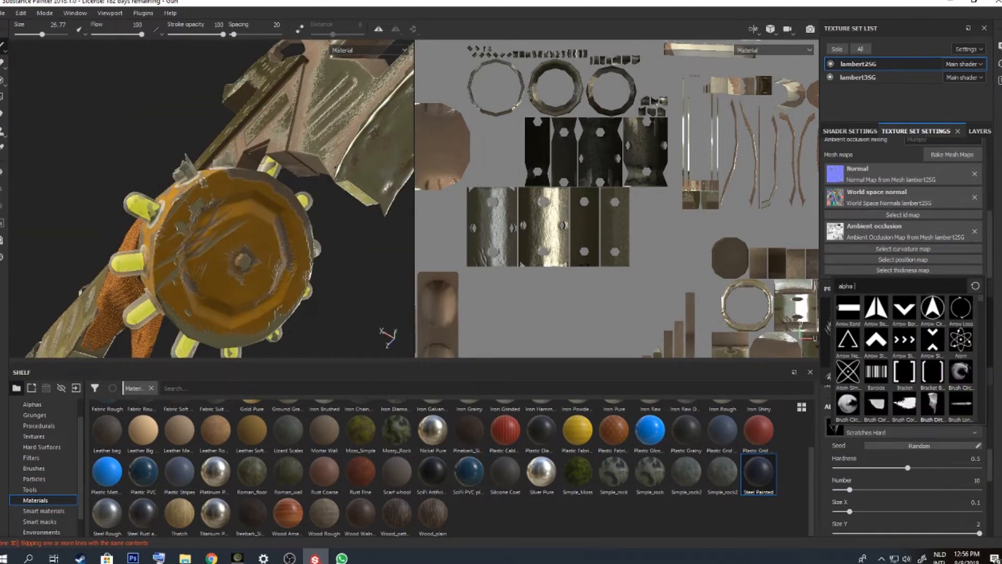
{"action": "left_click", "coordinate": [889, 386]}
{"action": "right_click_drag", "start_coordinate": [189, 282], "coordinate": [219, 282], "text": "ctrl"}
{"action": "scroll", "coordinate": [151, 172], "scroll_direction": "down", "scroll_amount": 5}
{"action": "left_click_drag", "start_coordinate": [152, 173], "coordinate": [208, 203], "text": "alt"}
{"action": "middle_click_drag", "start_coordinate": [209, 204], "coordinate": [319, 287], "text": "alt"}
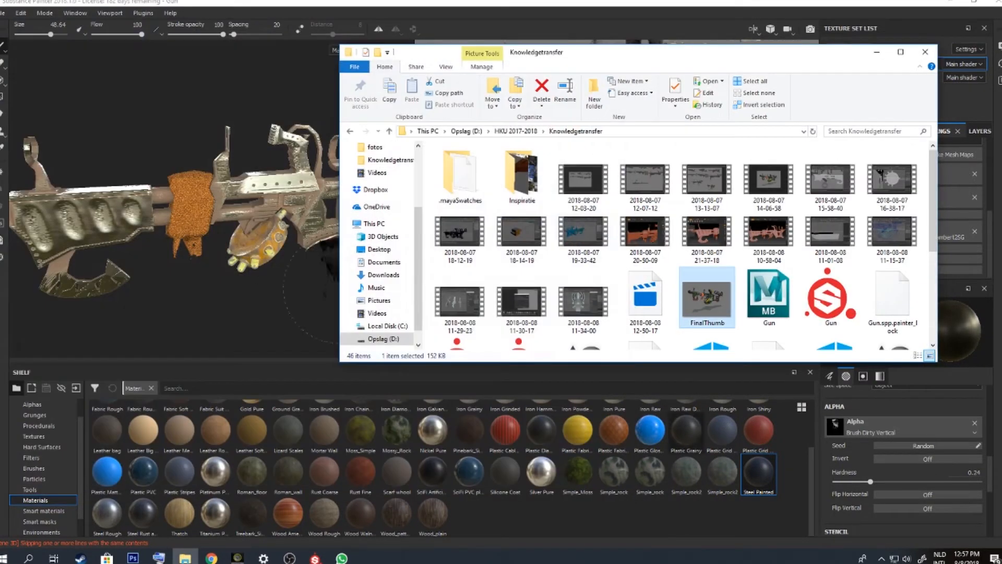
Close the file window and try the Steel Tank Painted smart material above Folder 1
{"action": "left_click", "coordinate": [877, 52]}
{"action": "left_click_drag", "start_coordinate": [337, 292], "coordinate": [373, 256], "text": "alt"}
{"action": "left_click", "coordinate": [979, 131]}
{"action": "left_click", "coordinate": [843, 195]}
{"action": "left_click", "coordinate": [44, 511]}
{"action": "scroll", "coordinate": [107, 514], "scroll_direction": "down", "scroll_amount": 3}
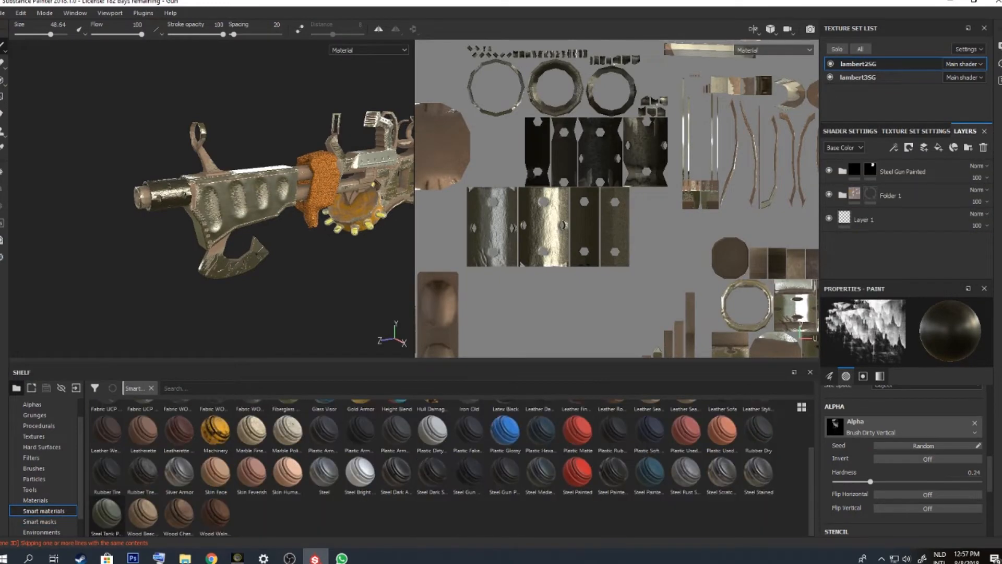
{"action": "left_click_drag", "start_coordinate": [107, 515], "coordinate": [887, 184]}
{"action": "left_click", "coordinate": [843, 196]}
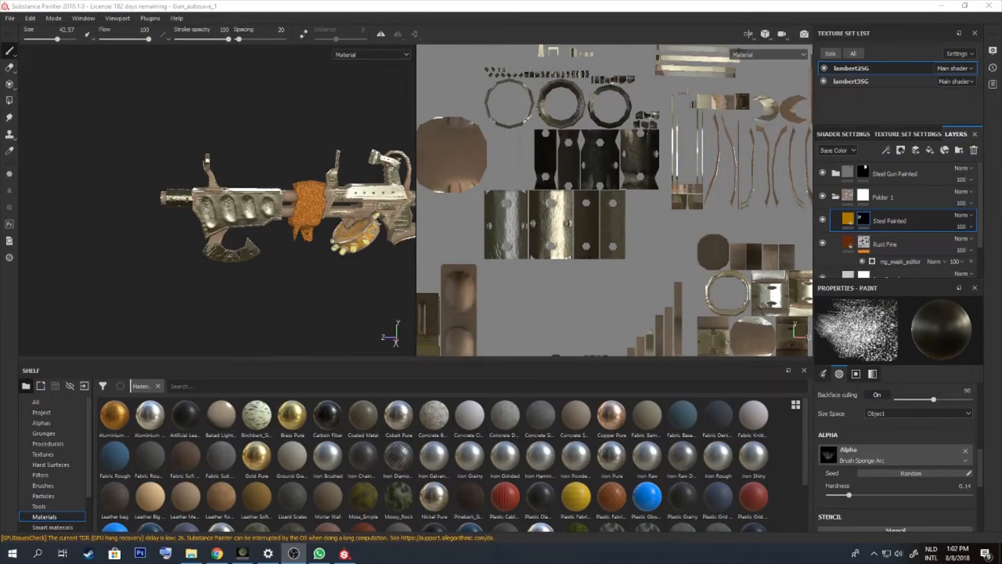
Add the Steel Tank Painted smart material above Folder 1 with a black mask
{"action": "left_click", "coordinate": [52, 527]}
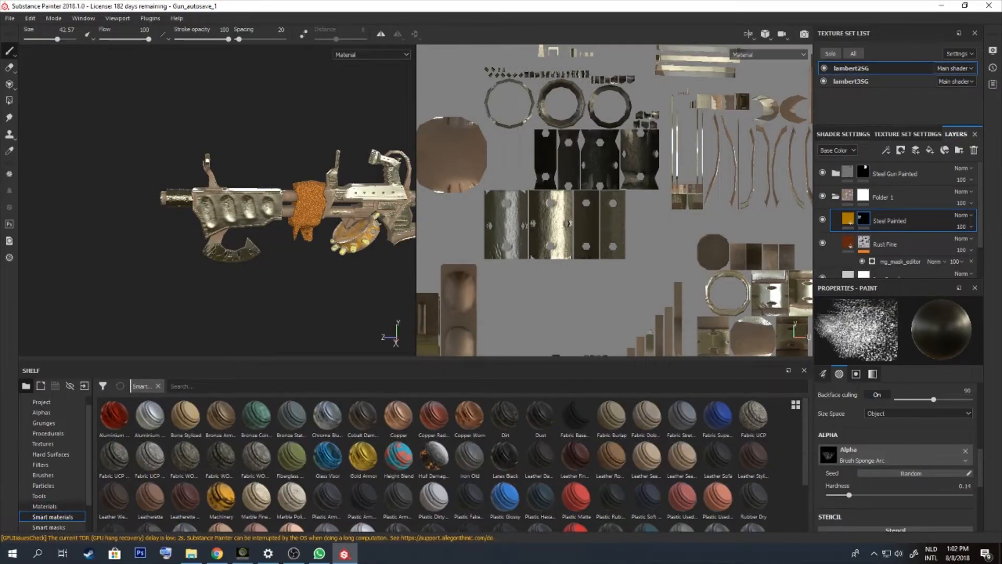
{"action": "scroll", "coordinate": [146, 464], "scroll_direction": "down", "scroll_amount": 3}
{"action": "mouse_move", "coordinate": [114, 509]}
{"action": "left_mouse_down"}
{"action": "mouse_move", "coordinate": [887, 197]}
{"action": "mouse_move", "coordinate": [888, 187]}
{"action": "left_mouse_up"}
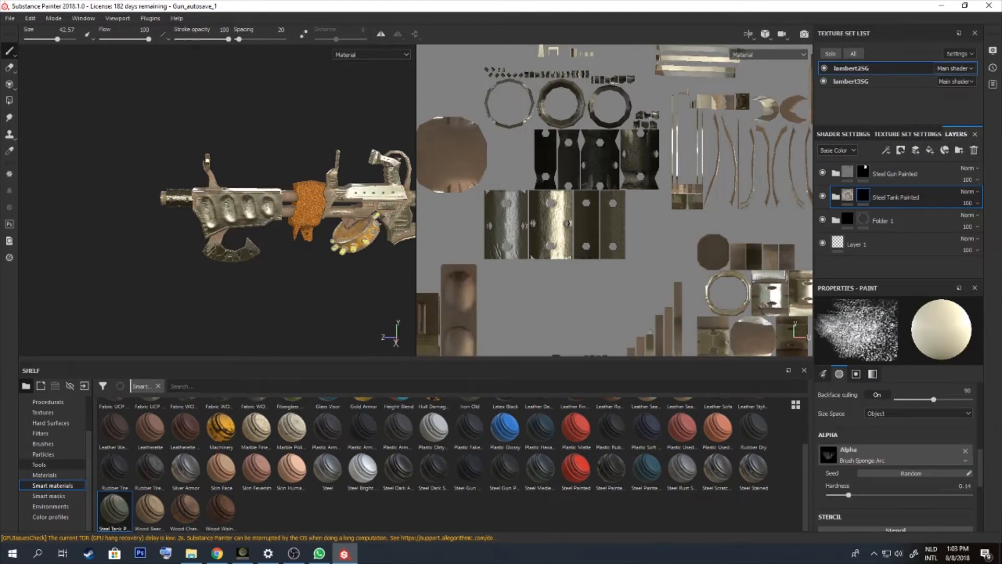
Set the brush alpha to Brush Paint Fluid with hardness 1
{"action": "left_click", "coordinate": [896, 455]}
{"action": "scroll", "coordinate": [908, 388], "scroll_direction": "down", "scroll_amount": 20}
{"action": "scroll", "coordinate": [908, 388], "scroll_direction": "up", "scroll_amount": 5}
{"action": "left_click", "coordinate": [888, 494]}
{"action": "left_click", "coordinate": [905, 455]}
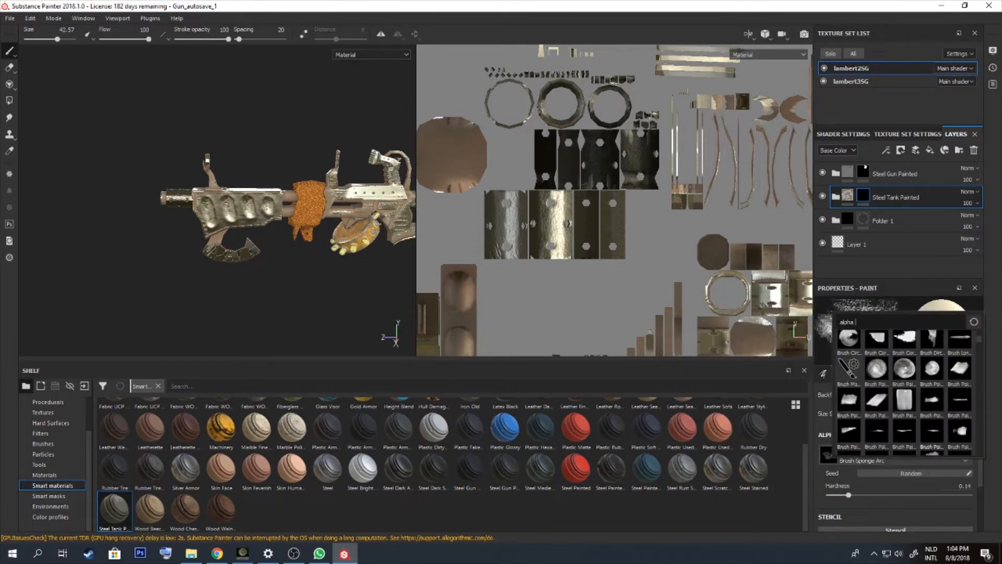
{"action": "left_click", "coordinate": [905, 380]}
{"action": "scroll", "coordinate": [277, 243], "scroll_direction": "up", "scroll_amount": 5}
{"action": "scroll", "coordinate": [738, 159], "scroll_direction": "down", "scroll_amount": 5}
Try a mask stroke on the front handguard's UV islands, undo it and set the brush alignment to UV
{"action": "middle_click_drag", "start_coordinate": [655, 185], "coordinate": [641, 154], "text": "alt"}
{"action": "scroll", "coordinate": [645, 208], "scroll_direction": "up", "scroll_amount": 5}
{"action": "scroll", "coordinate": [548, 209], "scroll_direction": "up", "scroll_amount": 2}
{"action": "middle_click_drag", "start_coordinate": [548, 209], "coordinate": [723, 250], "text": "alt"}
{"action": "scroll", "coordinate": [895, 459], "scroll_direction": "up", "scroll_amount": 2}
{"action": "scroll", "coordinate": [895, 459], "scroll_direction": "down", "scroll_amount": 5}
{"action": "scroll", "coordinate": [895, 459], "scroll_direction": "up", "scroll_amount": 10}
{"action": "scroll", "coordinate": [895, 459], "scroll_direction": "down", "scroll_amount": 5}
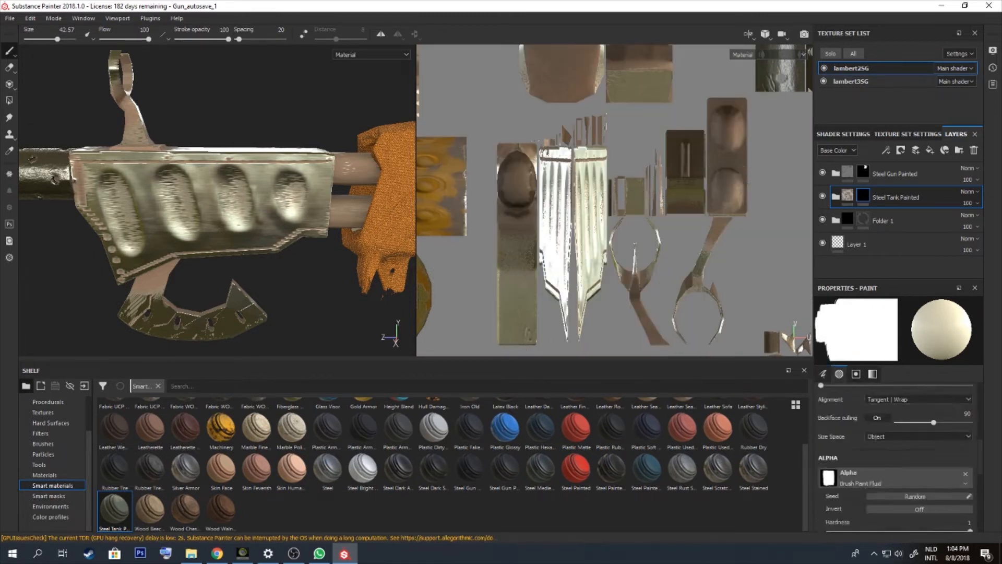
{"action": "left_click", "coordinate": [613, 170]}
{"action": "key", "text": "ctrl+z"}
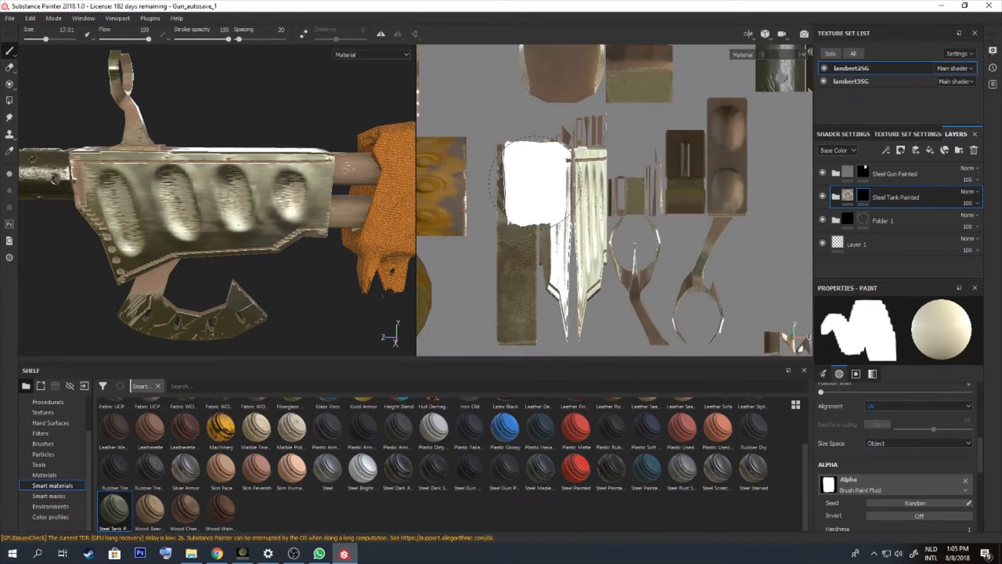
Reduce the brush size to 11.05 and set its Size Space to Viewport
{"action": "key", "text": "bracketleft"}
{"action": "key", "text": "bracketleft"}
{"action": "key", "text": "bracketleft"}
{"action": "key", "text": "bracketleft"}
{"action": "left_click", "coordinate": [608, 200]}
{"action": "left_click", "coordinate": [918, 442]}
{"action": "left_click", "coordinate": [887, 455]}
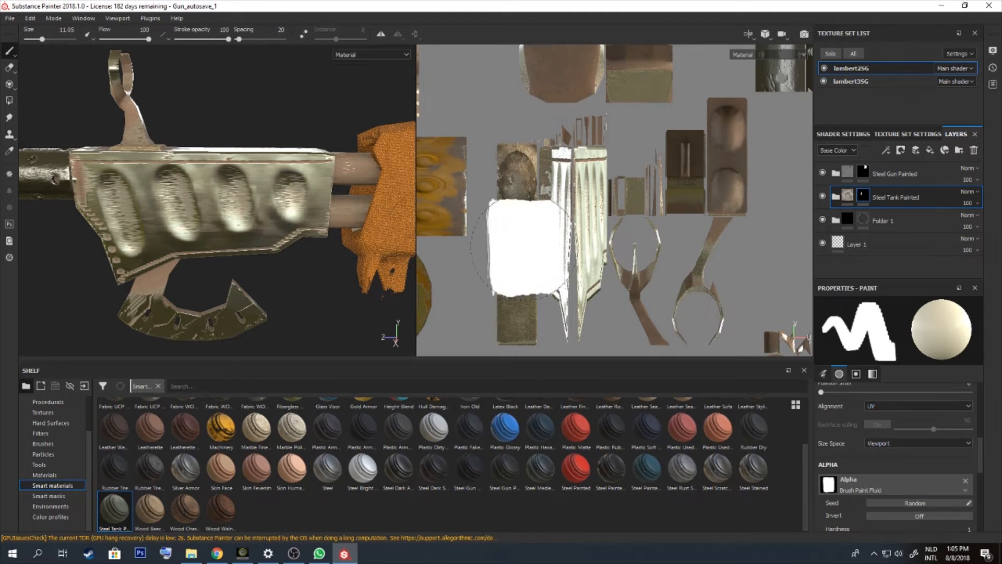
Undo the last mask stroke and reduce the brush size to 2.97
{"action": "key", "text": "ctrl+z"}
{"action": "key", "text": "bracketleft"}
{"action": "key", "text": "bracketleft"}
{"action": "key", "text": "bracketleft"}
{"action": "key", "text": "bracketleft"}
{"action": "key", "text": "bracketright"}
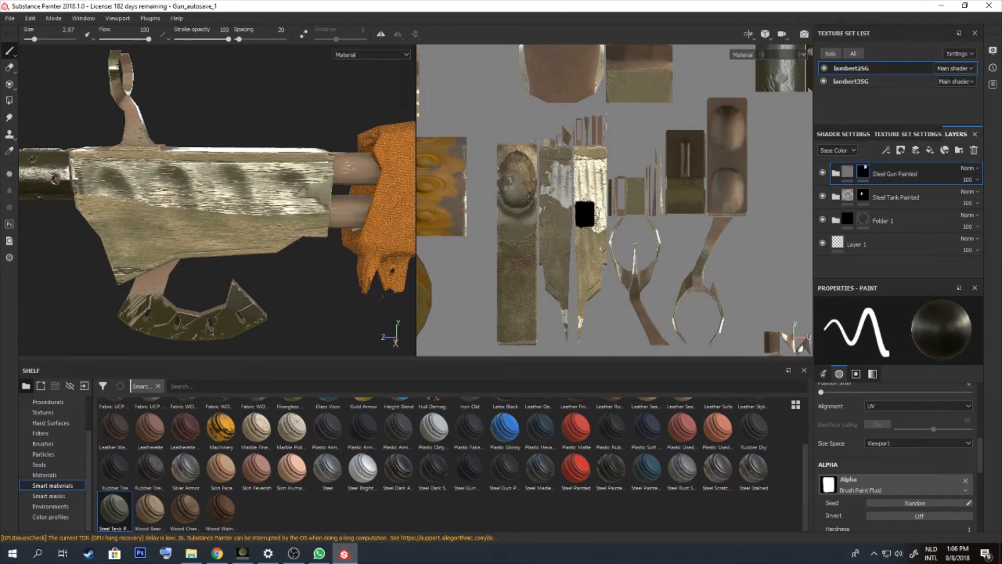
Move the Steel Tank Painted material above Steel Gun Painted in the layer stack and check its effect by toggling visibility
{"action": "scroll", "coordinate": [215, 222], "scroll_direction": "down", "scroll_amount": 3}
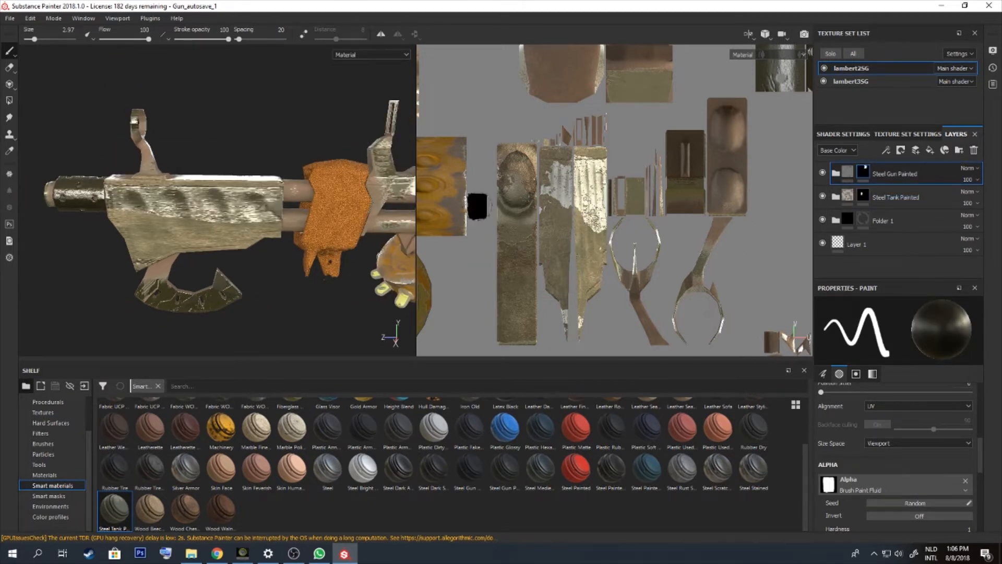
{"action": "left_click", "coordinate": [863, 196]}
{"action": "left_click_drag", "start_coordinate": [365, 209], "coordinate": [67, 235], "text": "alt"}
{"action": "left_click_drag", "start_coordinate": [891, 191], "coordinate": [893, 162]}
{"action": "mouse_move", "coordinate": [335, 230]}
{"action": "left_mouse_down", "text": "alt"}
{"action": "mouse_move", "coordinate": [251, 214]}
{"action": "mouse_move", "coordinate": [314, 214]}
{"action": "mouse_move", "coordinate": [162, 214]}
{"action": "left_mouse_up", "text": "alt"}
{"action": "left_click", "coordinate": [823, 172]}
{"action": "left_click", "coordinate": [823, 172]}
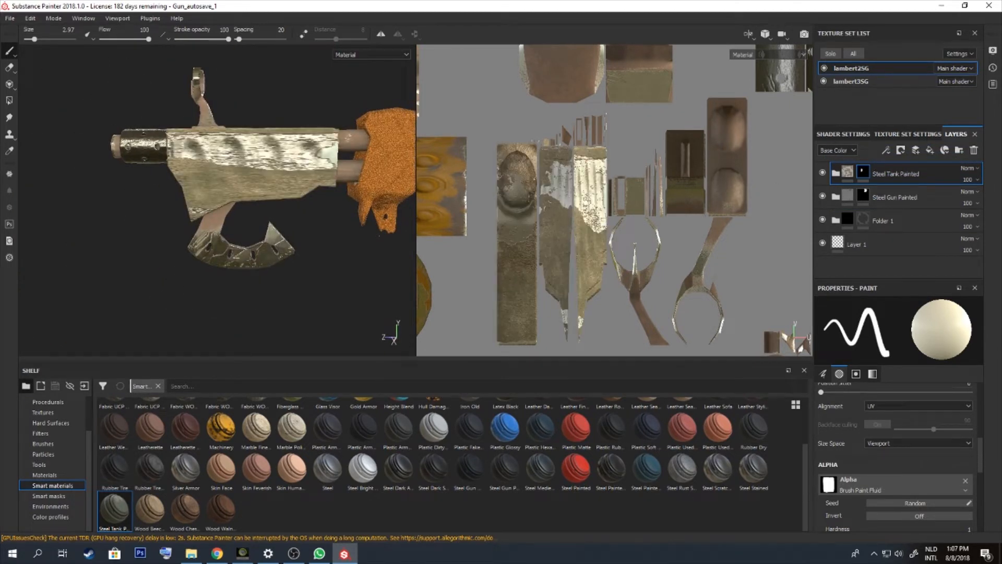
Expand the Steel Tank Painted material and examine the Mask Editor settings of its Edge Wear and Rust layers
{"action": "left_click", "coordinate": [837, 173]}
{"action": "left_click", "coordinate": [863, 195]}
{"action": "left_click", "coordinate": [894, 214]}
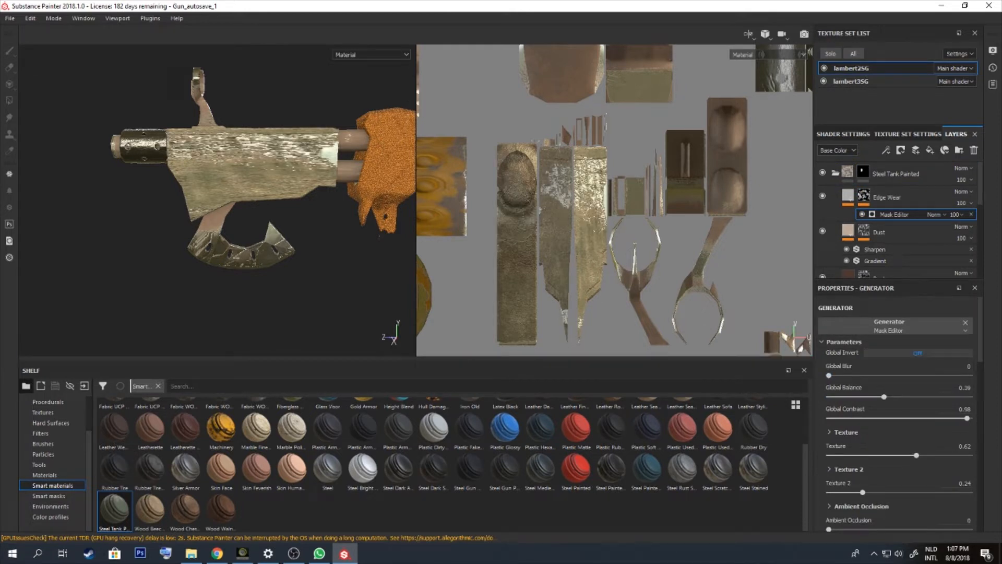
{"action": "left_click", "coordinate": [863, 172]}
{"action": "scroll", "coordinate": [896, 460], "scroll_direction": "down", "scroll_amount": 8}
{"action": "scroll", "coordinate": [895, 459], "scroll_direction": "up", "scroll_amount": 2}
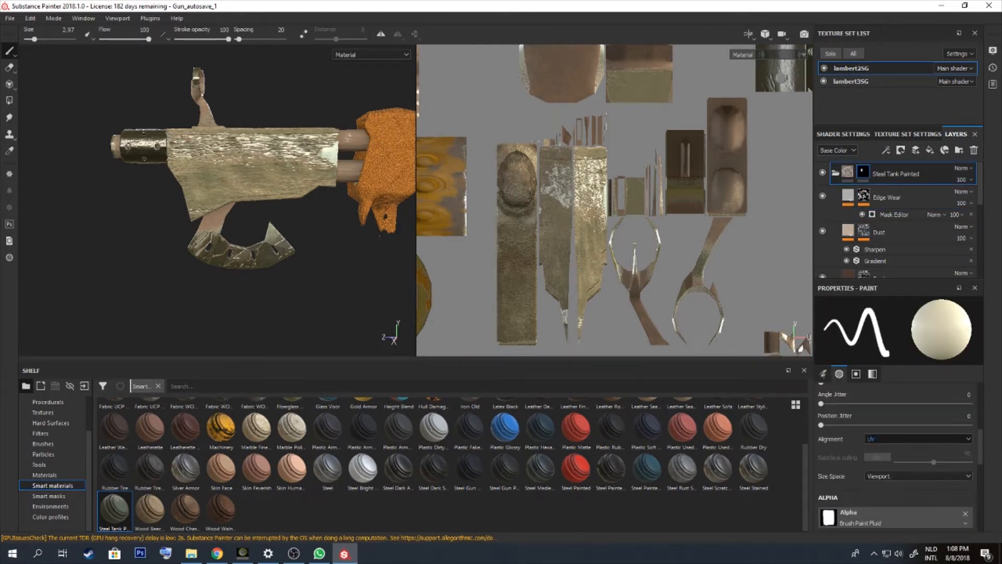
{"action": "scroll", "coordinate": [895, 459], "scroll_direction": "down", "scroll_amount": 5}
{"action": "left_click", "coordinate": [863, 230]}
{"action": "scroll", "coordinate": [865, 224], "scroll_direction": "down", "scroll_amount": 2}
{"action": "left_click", "coordinate": [863, 213]}
{"action": "left_click", "coordinate": [894, 233]}
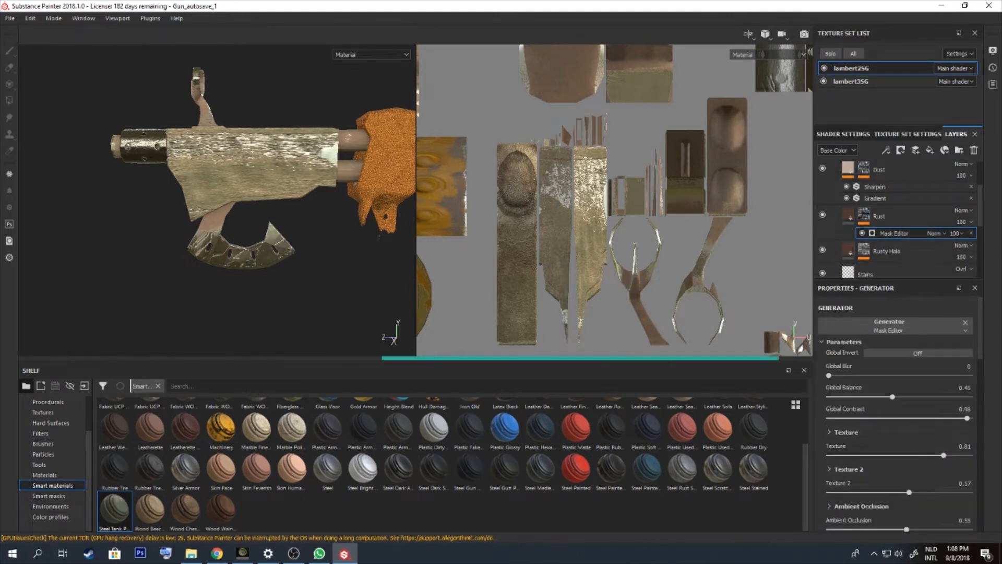
Change the base color of Steel Tank Painted's Base fill to dark green, R 0.014, G 0.099, B 0.033
{"action": "scroll", "coordinate": [895, 234], "scroll_direction": "down", "scroll_amount": 3}
{"action": "left_click", "coordinate": [882, 227]}
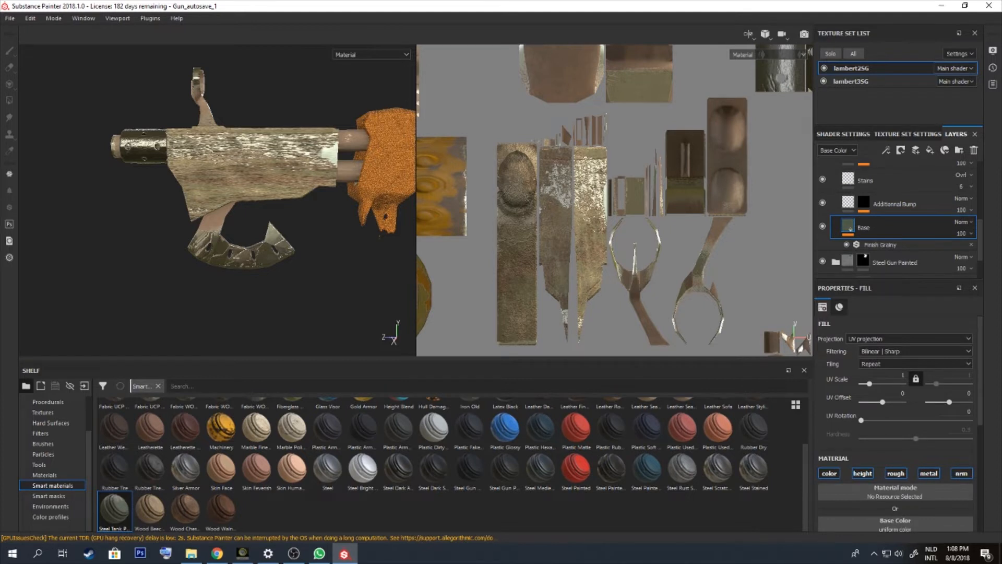
{"action": "scroll", "coordinate": [896, 418], "scroll_direction": "down", "scroll_amount": 3}
{"action": "left_click", "coordinate": [895, 446]}
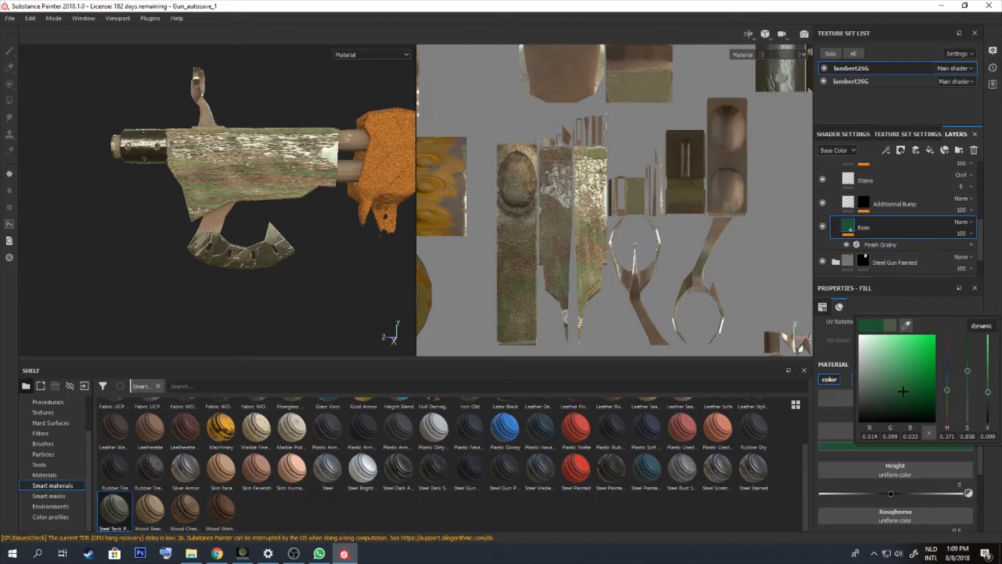
Reload the updated gun mesh through the project configuration
{"action": "left_click", "coordinate": [10, 18]}
{"action": "left_click", "coordinate": [149, 18]}
{"action": "left_click", "coordinate": [10, 18]}
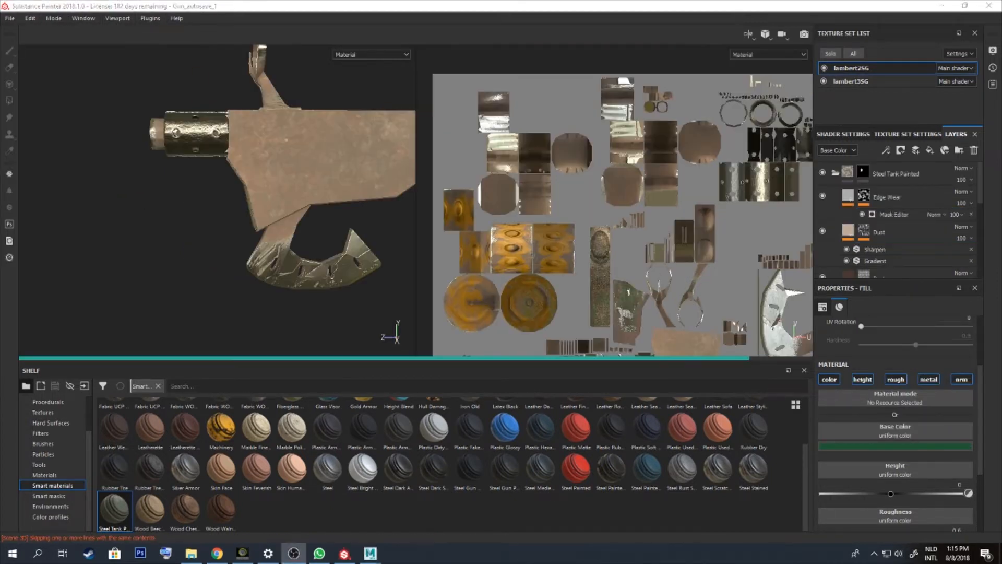
{"action": "left_click", "coordinate": [30, 19]}
{"action": "left_click", "coordinate": [47, 49]}
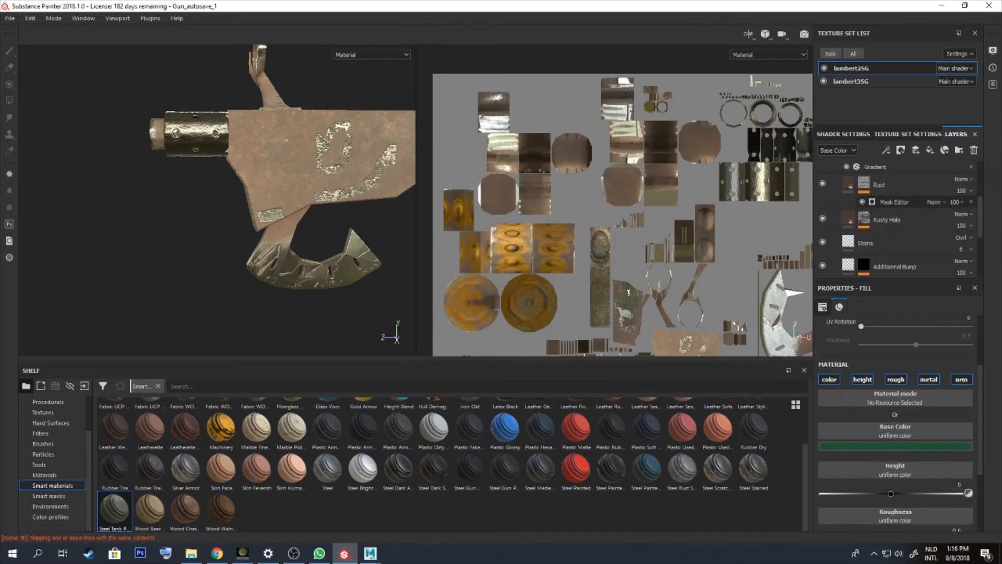
Rebake the mesh maps of the lambert2SG texture set
{"action": "scroll", "coordinate": [895, 460], "scroll_direction": "down", "scroll_amount": 3}
{"action": "scroll", "coordinate": [895, 459], "scroll_direction": "up", "scroll_amount": 5}
{"action": "left_click_drag", "start_coordinate": [156, 250], "coordinate": [323, 240], "text": "alt"}
{"action": "left_click", "coordinate": [908, 135]}
{"action": "scroll", "coordinate": [896, 220], "scroll_direction": "down", "scroll_amount": 3}
{"action": "left_click", "coordinate": [944, 207]}
{"action": "left_click", "coordinate": [553, 445]}
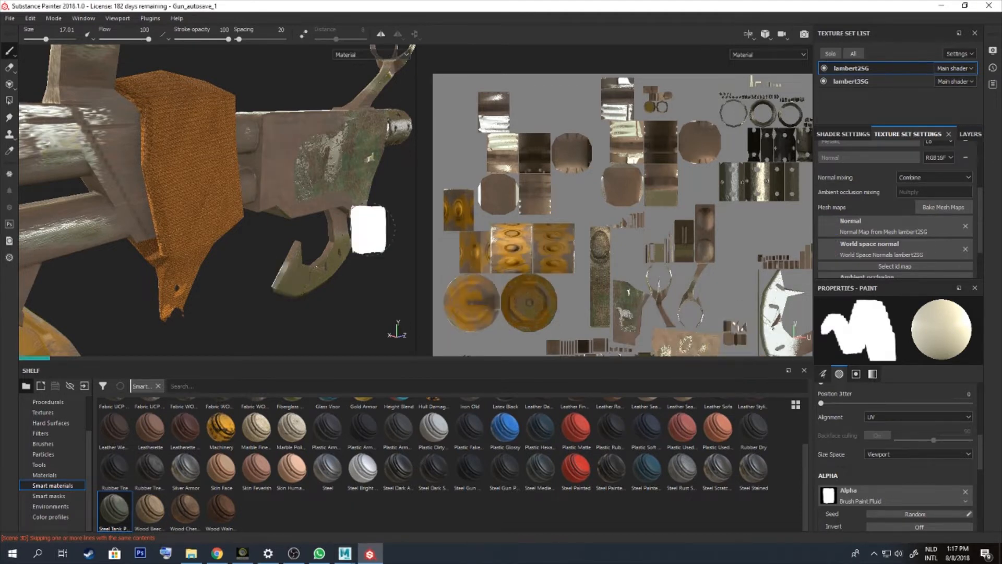
Set the brush size to 4.51 and paint the tank paint mask across the handguard's large side island in the UV view
{"action": "middle_click_drag", "start_coordinate": [374, 172], "coordinate": [249, 172], "text": "alt"}
{"action": "middle_click_drag", "start_coordinate": [686, 273], "coordinate": [653, 158], "text": "alt"}
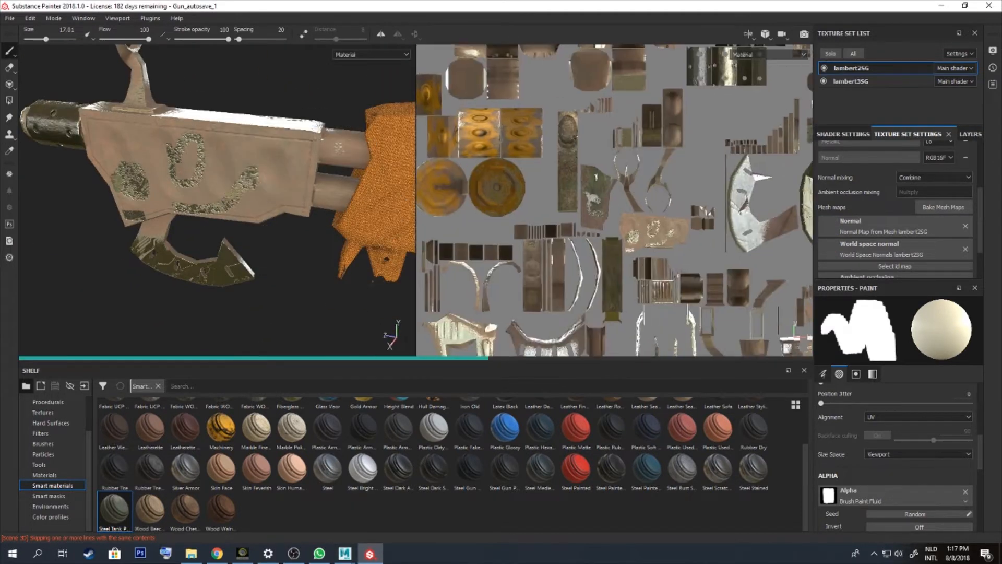
{"action": "left_click_drag", "start_coordinate": [46, 39], "coordinate": [40, 39]}
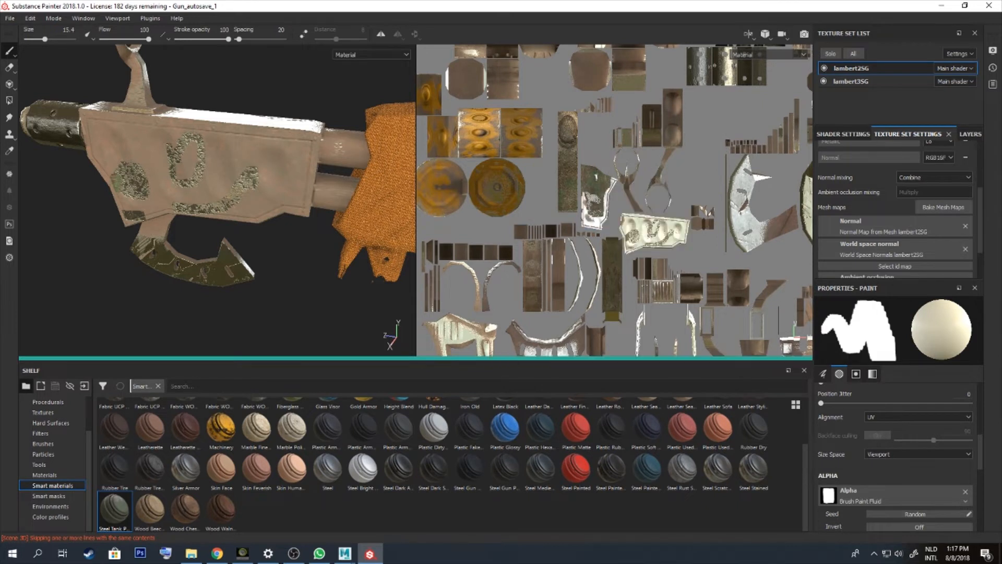
{"action": "right_click_drag", "start_coordinate": [657, 261], "coordinate": [645, 261], "text": "ctrl"}
{"action": "left_click_drag", "start_coordinate": [630, 242], "coordinate": [680, 226]}
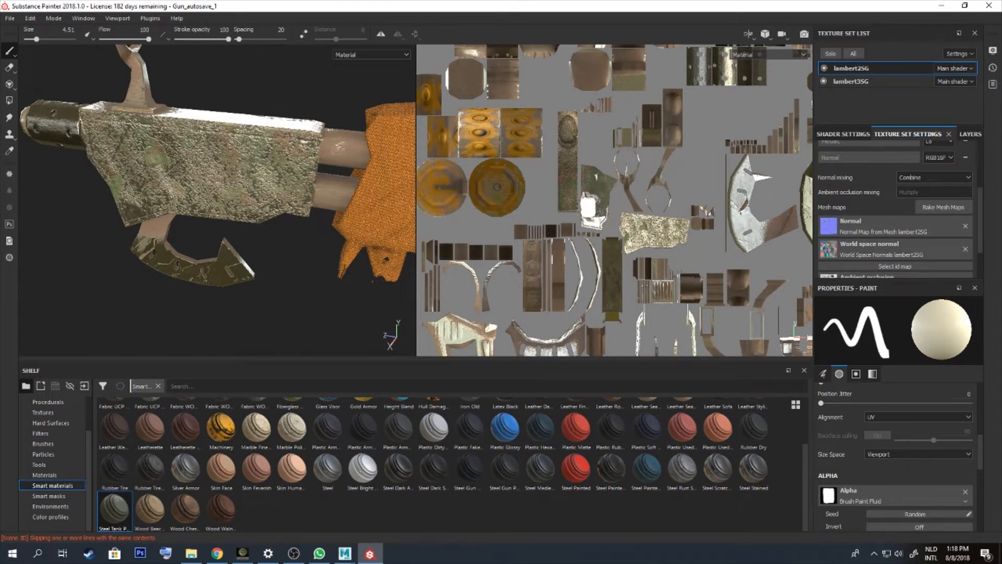
Enlarge the brush and extend the tank paint mask directly on the handguard in the 3D view
{"action": "scroll", "coordinate": [704, 228], "scroll_direction": "up", "scroll_amount": 5}
{"action": "left_click_drag", "start_coordinate": [209, 209], "coordinate": [261, 272], "text": "alt"}
{"action": "scroll", "coordinate": [679, 251], "scroll_direction": "down", "scroll_amount": 3}
{"action": "left_click_drag", "start_coordinate": [235, 220], "coordinate": [253, 251], "text": "alt"}
{"action": "right_click_drag", "start_coordinate": [230, 220], "coordinate": [255, 220], "text": "ctrl"}
{"action": "left_click_drag", "start_coordinate": [229, 220], "coordinate": [324, 240]}
{"action": "left_click_drag", "start_coordinate": [261, 234], "coordinate": [282, 266], "text": "alt"}
Set the brush size to 6.37 and paint the mask over the dark slotted UV island above the handguard islands
{"action": "mouse_move", "coordinate": [220, 219]}
{"action": "left_mouse_down", "text": "alt"}
{"action": "mouse_move", "coordinate": [282, 178]}
{"action": "mouse_move", "coordinate": [386, 199]}
{"action": "mouse_move", "coordinate": [376, 201]}
{"action": "mouse_move", "coordinate": [428, 201]}
{"action": "left_mouse_up", "text": "alt"}
{"action": "scroll", "coordinate": [340, 183], "scroll_direction": "down", "scroll_amount": 4}
{"action": "right_click_drag", "start_coordinate": [716, 144], "coordinate": [679, 125], "text": "ctrl"}
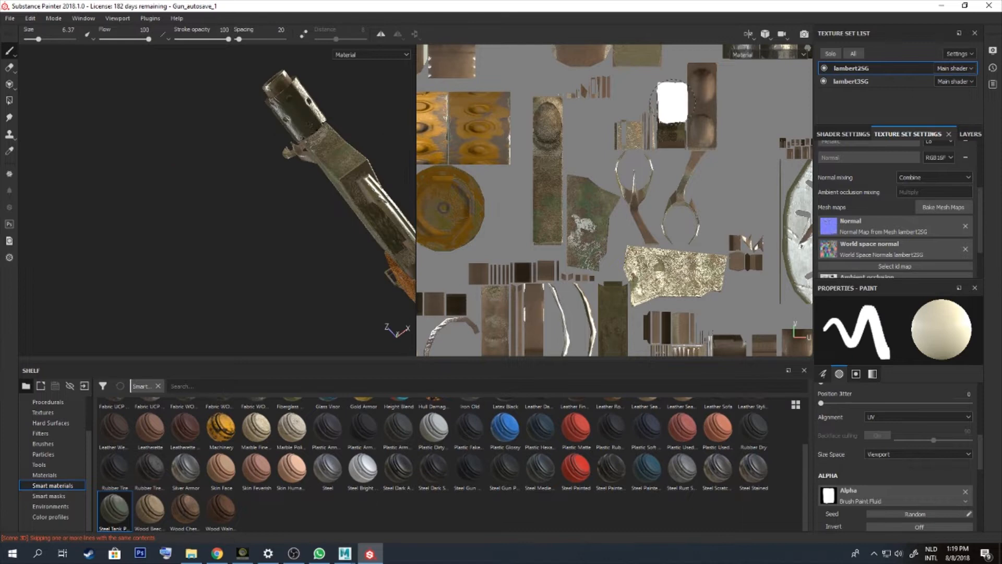
{"action": "left_click_drag", "start_coordinate": [673, 105], "coordinate": [673, 135]}
Expand Steel Tank Painted and set the Global Balance of its Edge Wear mask to 0.18
{"action": "left_click_drag", "start_coordinate": [381, 198], "coordinate": [334, 196], "text": "alt"}
{"action": "left_click_drag", "start_coordinate": [324, 230], "coordinate": [209, 172], "text": "alt"}
{"action": "left_click", "coordinate": [970, 134]}
{"action": "left_click", "coordinate": [836, 172]}
{"action": "left_click", "coordinate": [864, 195]}
{"action": "left_click", "coordinate": [894, 215]}
{"action": "left_click", "coordinate": [855, 397]}
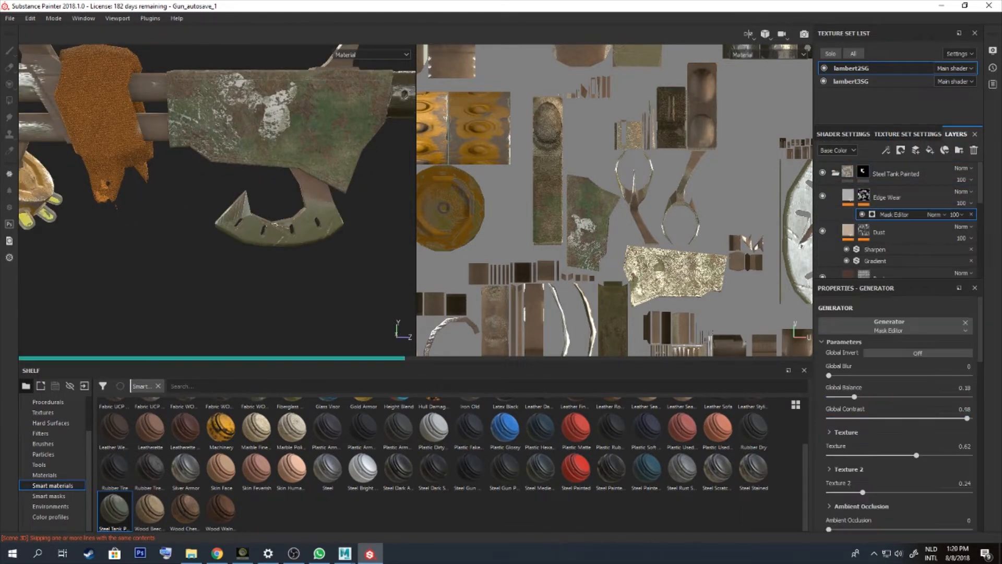
Try several higher Global Balance values for the Edge Wear mask while viewing the handguard
{"action": "left_click_drag", "start_coordinate": [855, 397], "coordinate": [873, 397]}
{"action": "mouse_move", "coordinate": [250, 172]}
{"action": "left_mouse_down", "text": "alt"}
{"action": "mouse_move", "coordinate": [255, 261]}
{"action": "mouse_move", "coordinate": [246, 177]}
{"action": "left_mouse_up", "text": "alt"}
{"action": "left_click_drag", "start_coordinate": [873, 397], "coordinate": [918, 397]}
{"action": "left_click_drag", "start_coordinate": [251, 178], "coordinate": [266, 219], "text": "alt"}
{"action": "left_click_drag", "start_coordinate": [918, 396], "coordinate": [884, 397]}
{"action": "mouse_move", "coordinate": [251, 188]}
{"action": "left_mouse_down", "text": "alt"}
{"action": "mouse_move", "coordinate": [261, 215]}
{"action": "mouse_move", "coordinate": [253, 172]}
{"action": "left_mouse_up", "text": "alt"}
Adjust the Global Balance of the Dust layer's Mask Editor to about 0.29
{"action": "left_click", "coordinate": [864, 230]}
{"action": "left_click", "coordinate": [895, 249]}
{"action": "left_click_drag", "start_coordinate": [873, 397], "coordinate": [855, 396]}
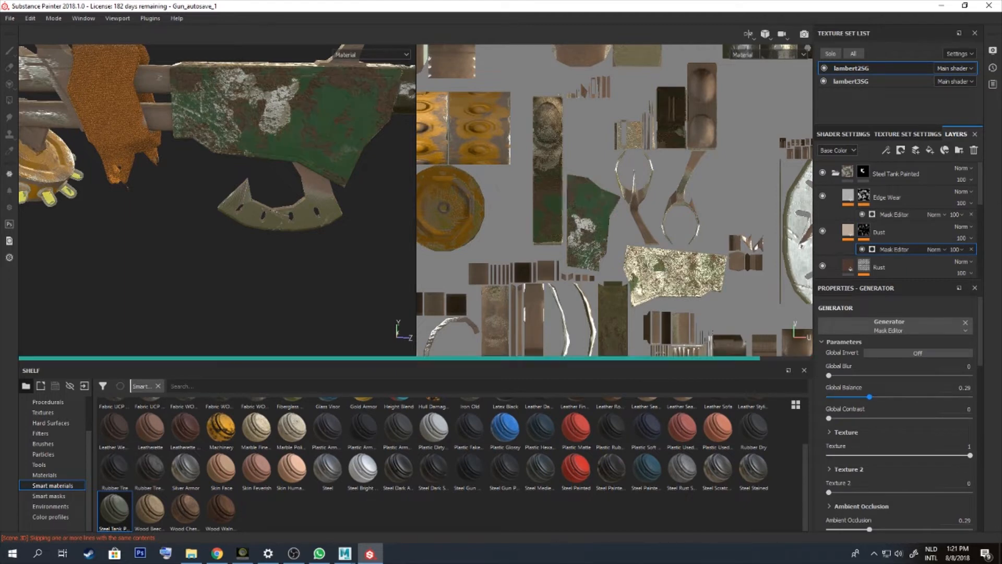
Set the Rust mask's Global Balance to 0.31 and check the Rusty Halo mask on both sides of the handguard
{"action": "scroll", "coordinate": [894, 230], "scroll_direction": "down", "scroll_amount": 2}
{"action": "left_click", "coordinate": [864, 203]}
{"action": "left_click", "coordinate": [894, 222]}
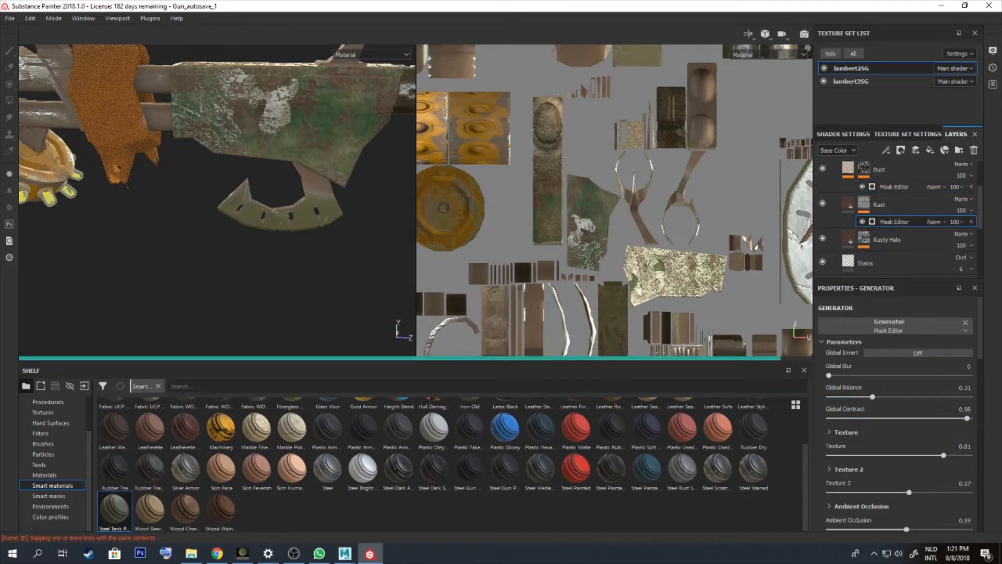
{"action": "left_click", "coordinate": [864, 237]}
{"action": "mouse_move", "coordinate": [313, 204]}
{"action": "left_mouse_down", "text": "alt"}
{"action": "mouse_move", "coordinate": [159, 205]}
{"action": "mouse_move", "coordinate": [250, 208]}
{"action": "mouse_move", "coordinate": [278, 239]}
{"action": "mouse_move", "coordinate": [205, 286]}
{"action": "mouse_move", "coordinate": [235, 264]}
{"action": "left_mouse_up", "text": "alt"}
{"action": "scroll", "coordinate": [277, 239], "scroll_direction": "down", "scroll_amount": 3}
{"action": "scroll", "coordinate": [235, 264], "scroll_direction": "up", "scroll_amount": 3}
{"action": "left_click", "coordinate": [864, 203]}
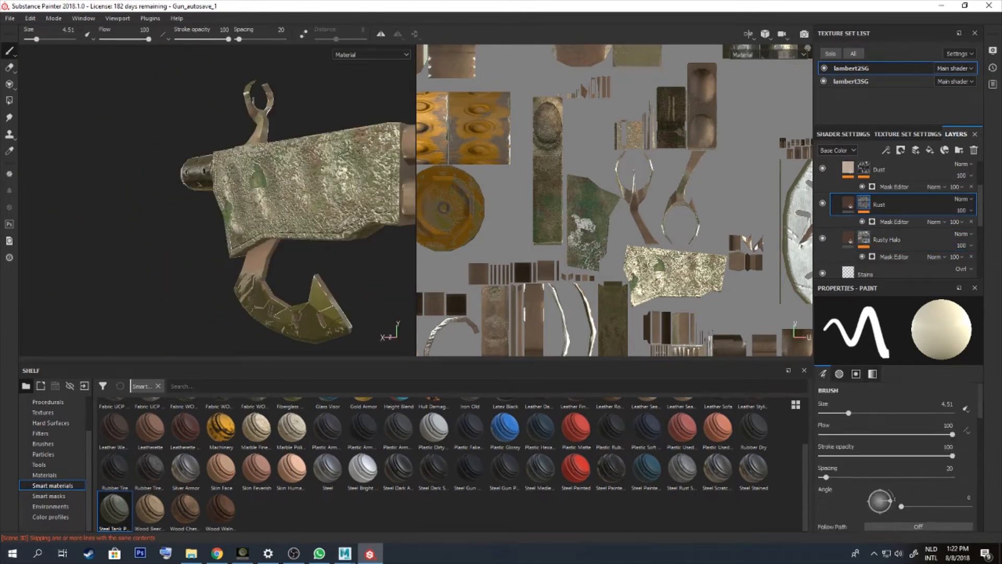
{"action": "left_click", "coordinate": [894, 221]}
Set the Edge Wear mask's Global Balance to 0.28 and collapse the Steel Tank Painted folder
{"action": "scroll", "coordinate": [894, 209], "scroll_direction": "up", "scroll_amount": 2}
{"action": "left_click", "coordinate": [894, 214]}
{"action": "left_click_drag", "start_coordinate": [829, 397], "coordinate": [868, 396]}
{"action": "mouse_move", "coordinate": [172, 209]}
{"action": "left_mouse_down", "text": "alt"}
{"action": "mouse_move", "coordinate": [292, 209]}
{"action": "mouse_move", "coordinate": [230, 204]}
{"action": "left_mouse_up", "text": "alt"}
{"action": "scroll", "coordinate": [261, 199], "scroll_direction": "up", "scroll_amount": 3}
{"action": "scroll", "coordinate": [894, 230], "scroll_direction": "down", "scroll_amount": 3}
{"action": "scroll", "coordinate": [894, 230], "scroll_direction": "up", "scroll_amount": 3}
{"action": "left_click", "coordinate": [836, 173]}
{"action": "left_click", "coordinate": [836, 196]}
{"action": "left_click", "coordinate": [836, 197]}
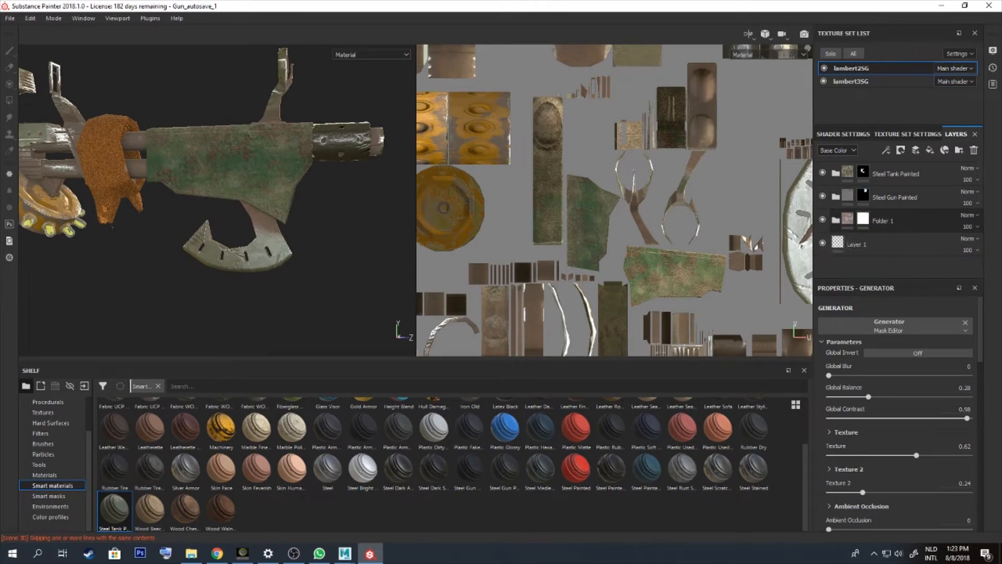
Duplicate the Steel Painted layer inside Folder 1 and remove the mask from the copy
{"action": "left_click", "coordinate": [836, 220]}
{"action": "left_click", "coordinate": [849, 243]}
{"action": "middle_click_drag", "start_coordinate": [172, 208], "coordinate": [295, 209], "text": "alt"}
{"action": "right_click", "coordinate": [849, 242]}
{"action": "left_click", "coordinate": [890, 338]}
{"action": "right_click", "coordinate": [863, 241]}
{"action": "left_click", "coordinate": [889, 342]}
Set the copied layer's Paint Color to dark red, H 0.006, S 0.837, V 0.413
{"action": "scroll", "coordinate": [898, 417], "scroll_direction": "down", "scroll_amount": 3}
{"action": "left_click", "coordinate": [923, 528]}
{"action": "left_click_drag", "start_coordinate": [947, 492], "coordinate": [947, 501]}
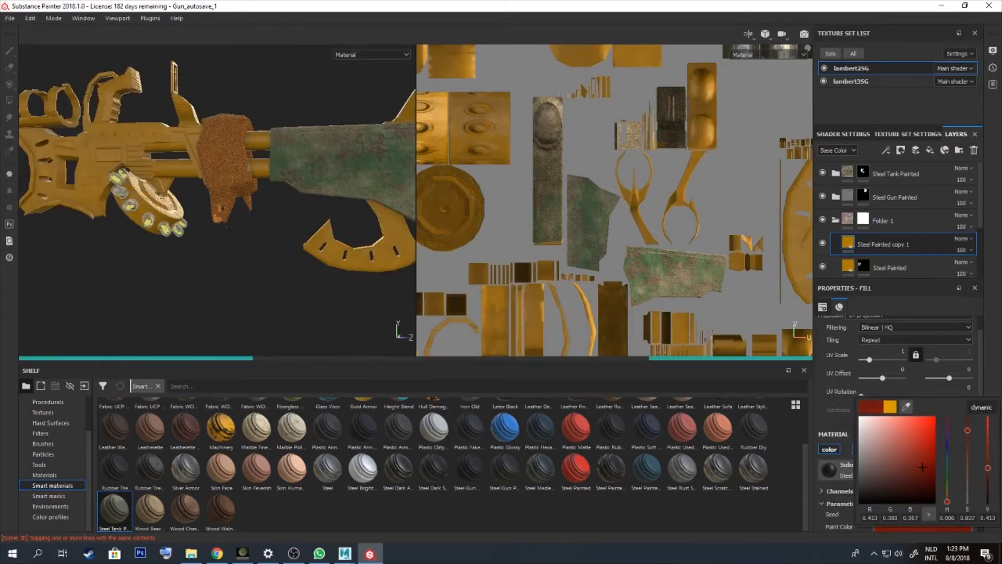
{"action": "left_click_drag", "start_coordinate": [933, 430], "coordinate": [923, 465]}
Add a black mask to Steel Painted copy 1 and set the brush alpha to Brush Corner Large
{"action": "right_click", "coordinate": [882, 244]}
{"action": "left_click", "coordinate": [891, 17]}
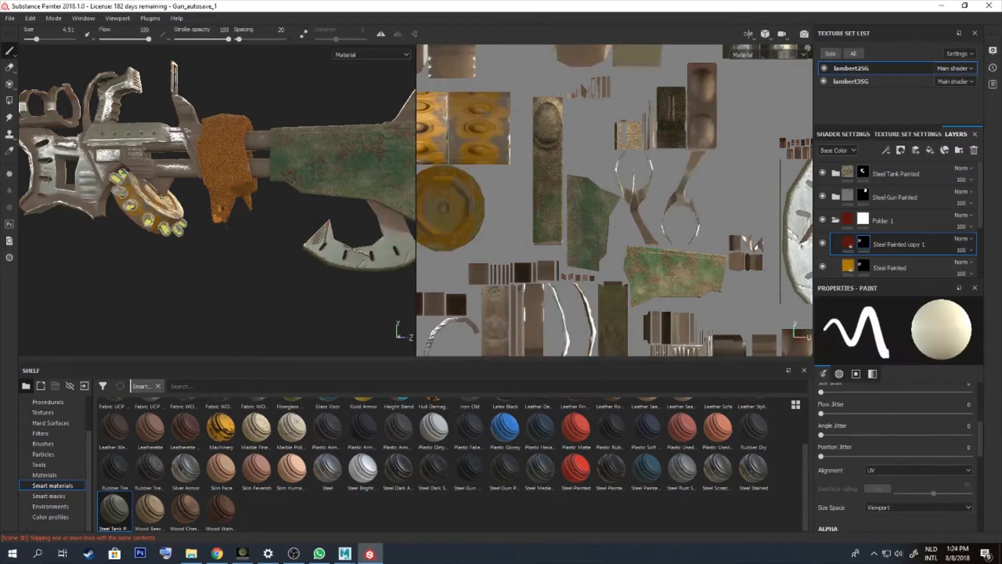
{"action": "middle_click_drag", "start_coordinate": [227, 209], "coordinate": [188, 204], "text": "alt"}
{"action": "scroll", "coordinate": [898, 449], "scroll_direction": "down", "scroll_amount": 1}
{"action": "scroll", "coordinate": [898, 449], "scroll_direction": "up", "scroll_amount": 5}
{"action": "scroll", "coordinate": [898, 454], "scroll_direction": "down", "scroll_amount": 8}
{"action": "left_click", "coordinate": [898, 455]}
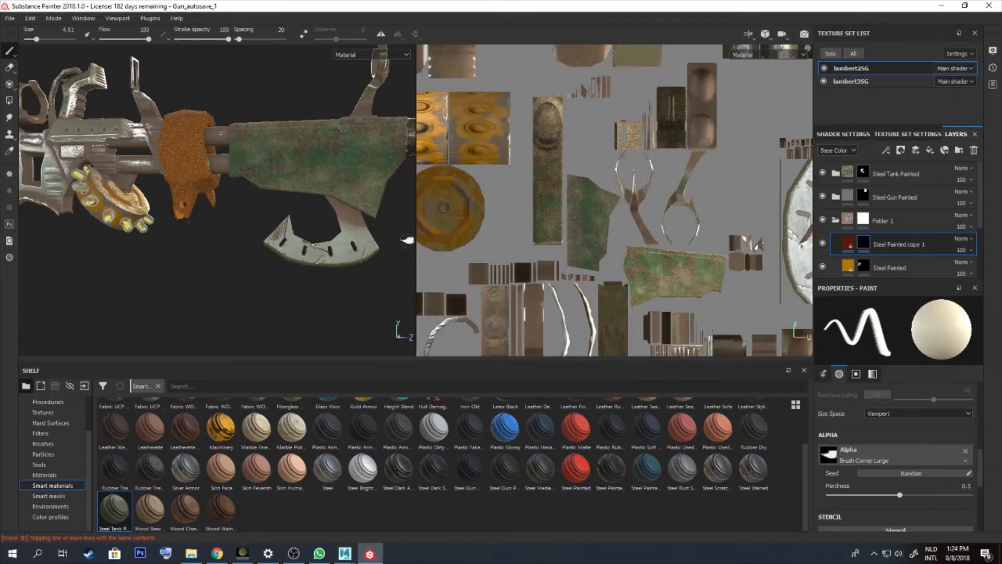
Paint the red layer's mask over the first axe blade's UV island and trim it with a black 1.75 brush
{"action": "scroll", "coordinate": [783, 214], "scroll_direction": "down", "scroll_amount": 4}
{"action": "middle_click_drag", "start_coordinate": [783, 217], "coordinate": [595, 217], "text": "alt"}
{"action": "scroll", "coordinate": [599, 220], "scroll_direction": "up", "scroll_amount": 5}
{"action": "left_click_drag", "start_coordinate": [597, 219], "coordinate": [620, 201]}
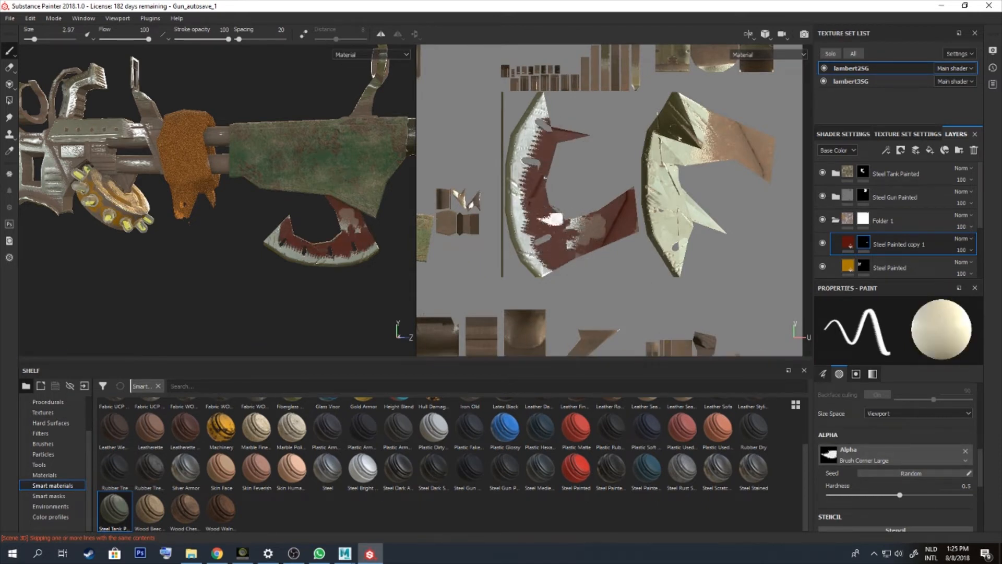
{"action": "key", "text": "x"}
{"action": "key", "text": "bracketleft"}
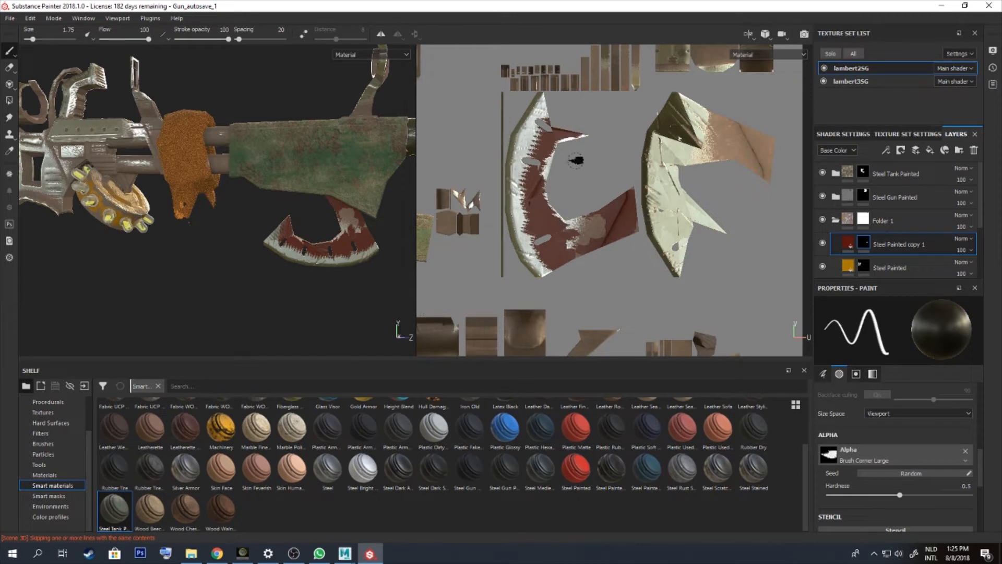
Switch back to white, set the alpha to Brush Circular Partial with hardness 1 and paint the second blade's island red
{"action": "key", "text": "x"}
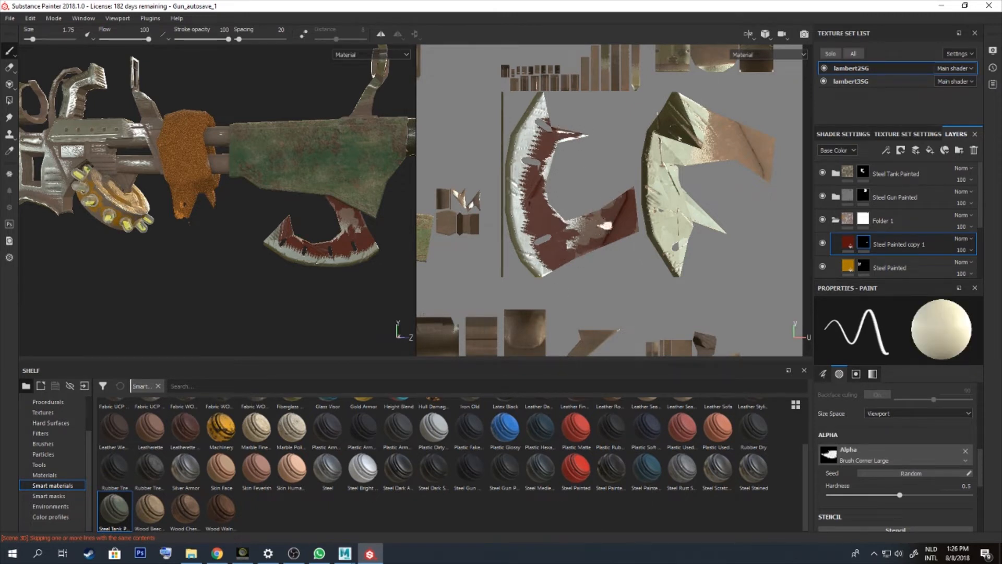
{"action": "left_click", "coordinate": [892, 455]}
{"action": "left_click", "coordinate": [903, 384]}
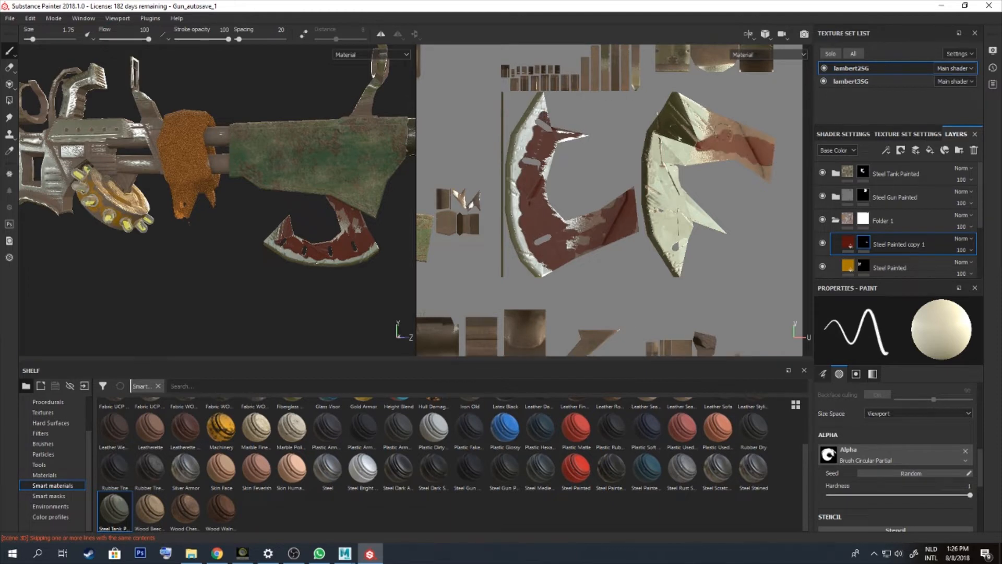
Set the brush alpha to Scratches Hard and scratch away red paint on the first blade island with a black 6.37 brush
{"action": "left_click", "coordinate": [892, 455]}
{"action": "scroll", "coordinate": [901, 386], "scroll_direction": "down", "scroll_amount": 10}
{"action": "scroll", "coordinate": [901, 386], "scroll_direction": "up", "scroll_amount": 10}
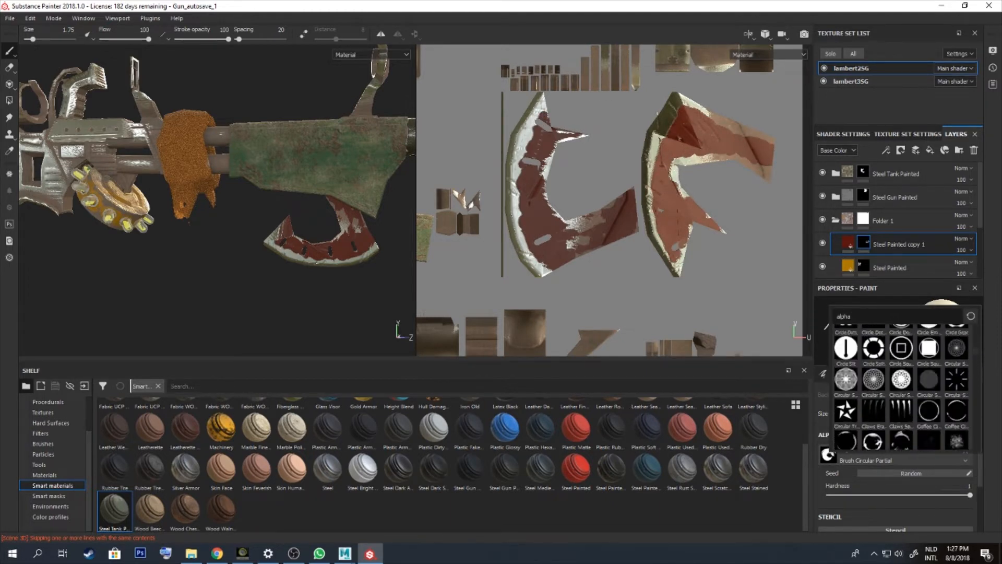
{"action": "left_click", "coordinate": [928, 389]}
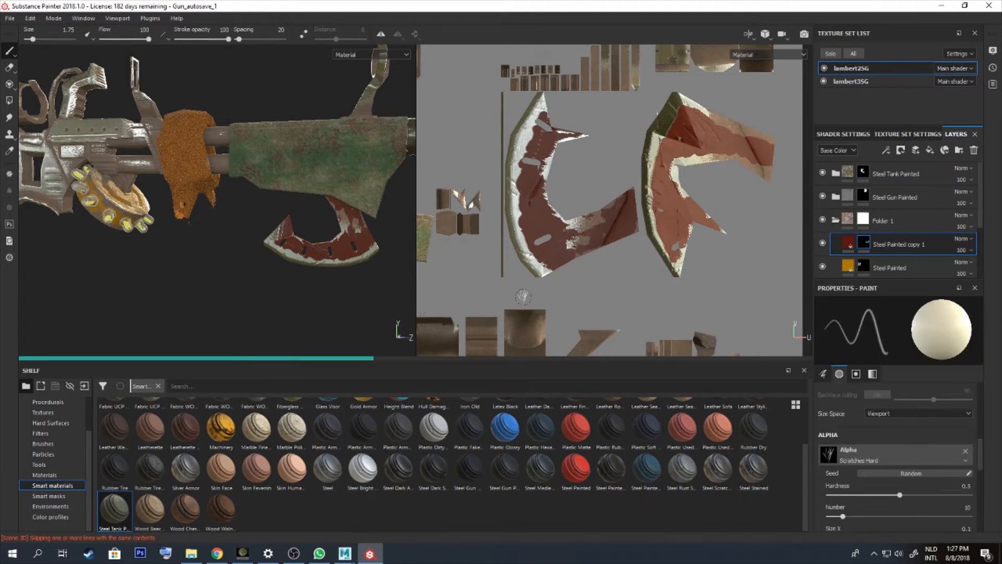
{"action": "key", "text": "x"}
{"action": "key", "text": "]"}
{"action": "key", "text": "]"}
{"action": "left_click_drag", "start_coordinate": [557, 238], "coordinate": [551, 251]}
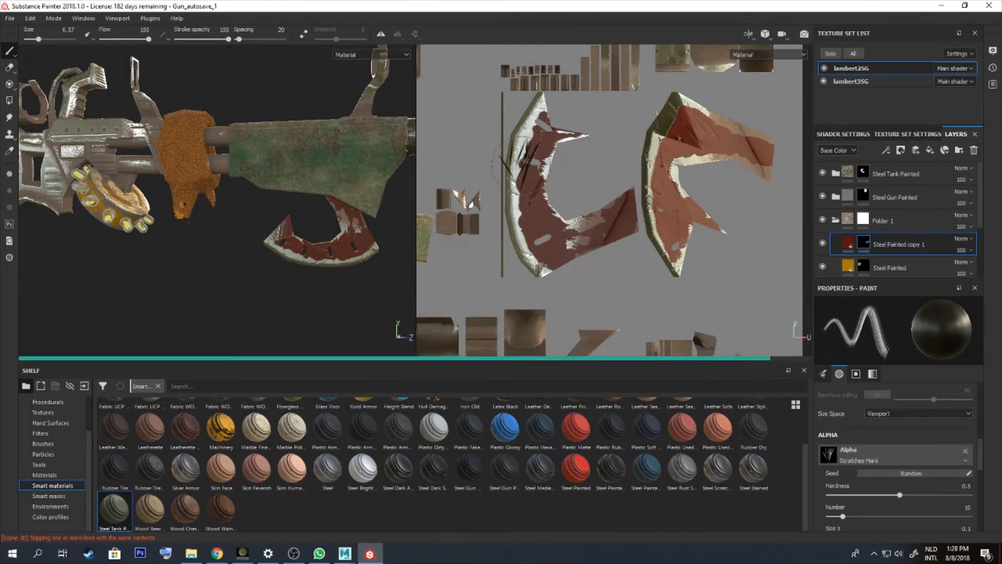
Scratch away red paint on the second blade's UV island, varying the size of the black Scratches Hard brush
{"action": "key", "text": "["}
{"action": "key", "text": "["}
{"action": "key", "text": "["}
{"action": "key", "text": "["}
{"action": "key", "text": "bracketleft"}
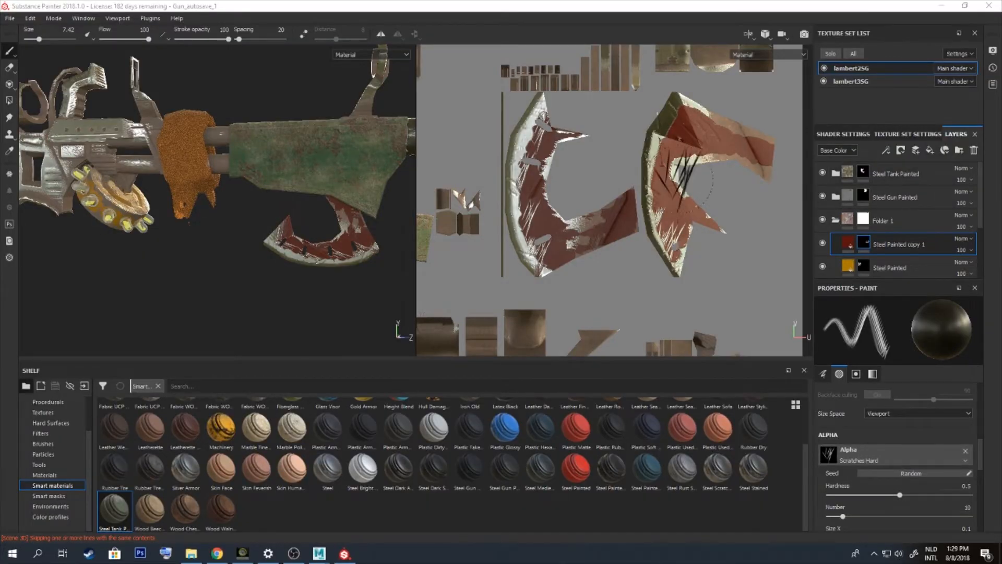
{"action": "key", "text": "bracketleft"}
{"action": "key", "text": "bracketleft"}
{"action": "key", "text": "bracketleft"}
{"action": "key", "text": "bracketleft"}
{"action": "key", "text": "bracketleft"}
Set the brush alpha to Sandpaper Vertical with size 18.7 and hardness 0.25, and dab it on the first blade's red paint
{"action": "left_click", "coordinate": [892, 455]}
{"action": "scroll", "coordinate": [906, 389], "scroll_direction": "down", "scroll_amount": 10}
{"action": "left_click", "coordinate": [906, 389]}
{"action": "key", "text": "bracketright"}
{"action": "key", "text": "bracketright"}
{"action": "key", "text": "bracketright"}
{"action": "key", "text": "bracketright"}
{"action": "key", "text": "bracketright"}
{"action": "key", "text": "bracketright"}
{"action": "key", "text": "bracketright"}
{"action": "key", "text": "bracketright"}
{"action": "key", "text": "bracketright"}
{"action": "key", "text": "bracketright"}
{"action": "key", "text": "bracketright"}
{"action": "key", "text": "bracketright"}
{"action": "key", "text": "bracketright"}
{"action": "left_click", "coordinate": [560, 243]}
{"action": "left_click", "coordinate": [863, 495]}
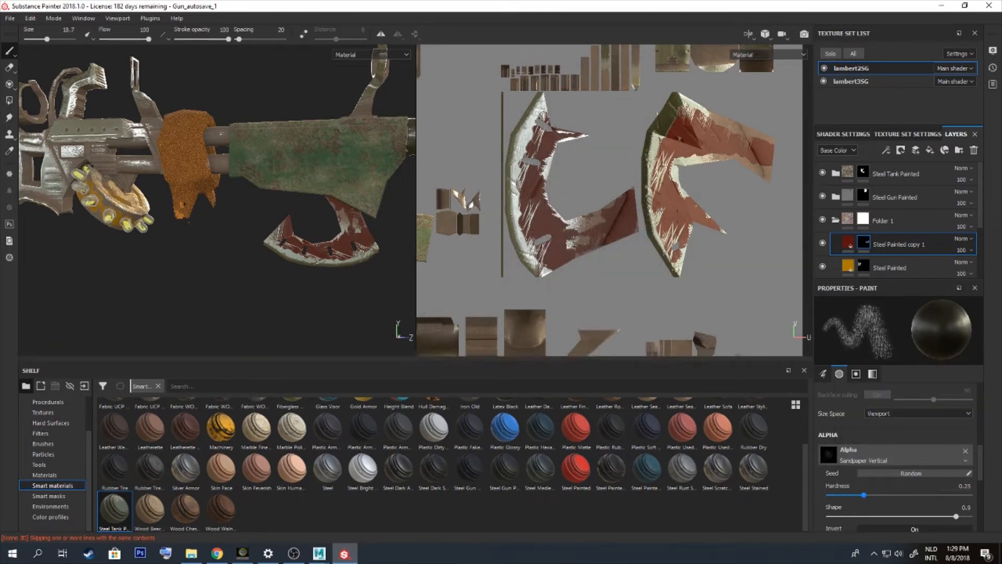
Examine the whole gun and look through the Materials and Smart materials libraries for a material for the remaining parts
{"action": "left_click_drag", "start_coordinate": [189, 224], "coordinate": [191, 302], "text": "alt"}
{"action": "scroll", "coordinate": [191, 303], "scroll_direction": "down", "scroll_amount": 3}
{"action": "left_click", "coordinate": [864, 172]}
{"action": "mouse_move", "coordinate": [271, 230]}
{"action": "left_mouse_down", "text": "alt"}
{"action": "mouse_move", "coordinate": [242, 199]}
{"action": "mouse_move", "coordinate": [175, 196]}
{"action": "mouse_move", "coordinate": [138, 180]}
{"action": "left_mouse_up", "text": "alt"}
{"action": "scroll", "coordinate": [282, 232], "scroll_direction": "down", "scroll_amount": 3}
{"action": "middle_click_drag", "start_coordinate": [282, 233], "coordinate": [175, 219], "text": "alt"}
{"action": "scroll", "coordinate": [399, 496], "scroll_direction": "up", "scroll_amount": 3}
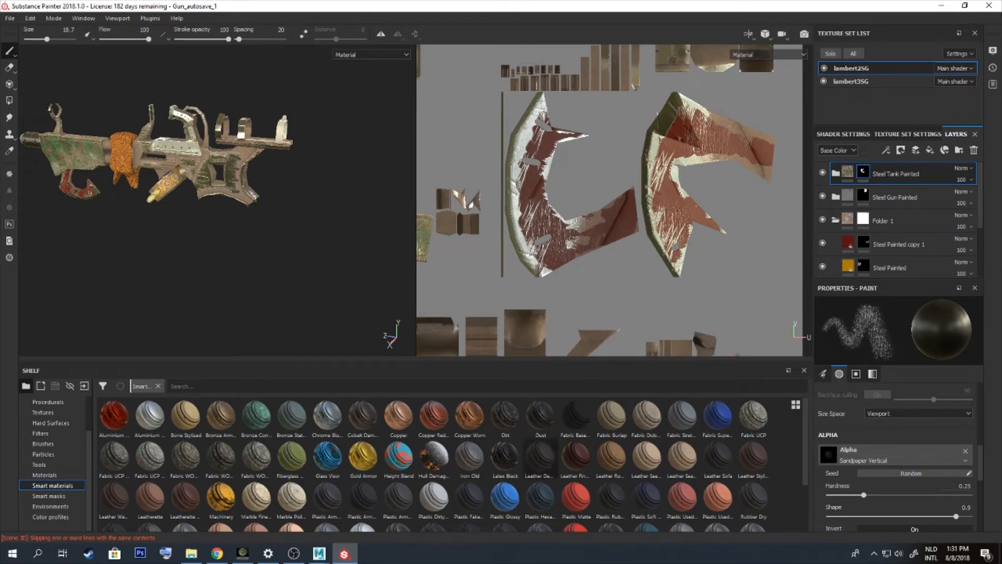
{"action": "left_click", "coordinate": [44, 474]}
{"action": "scroll", "coordinate": [366, 464], "scroll_direction": "down", "scroll_amount": 2}
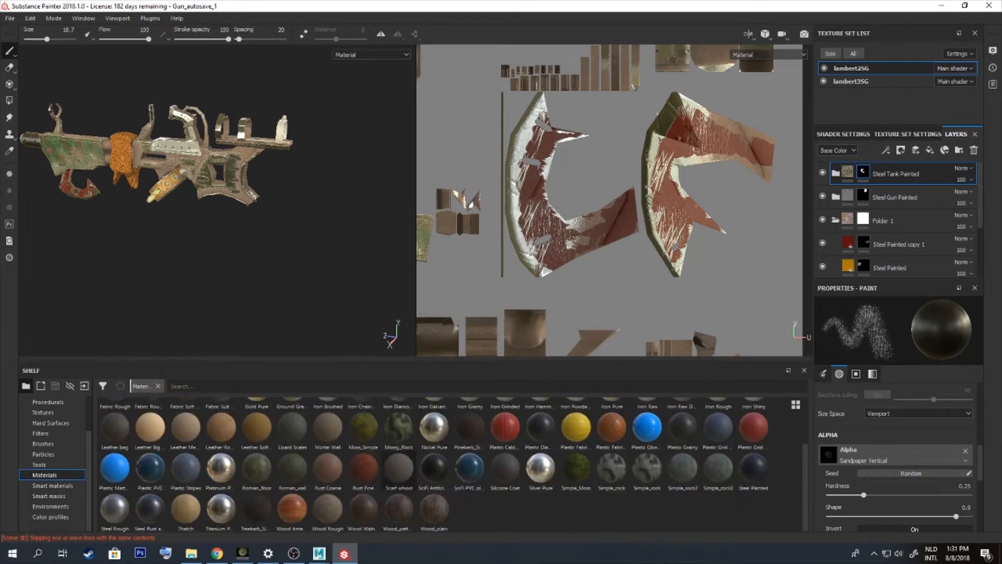
{"action": "scroll", "coordinate": [219, 459], "scroll_direction": "up", "scroll_amount": 2}
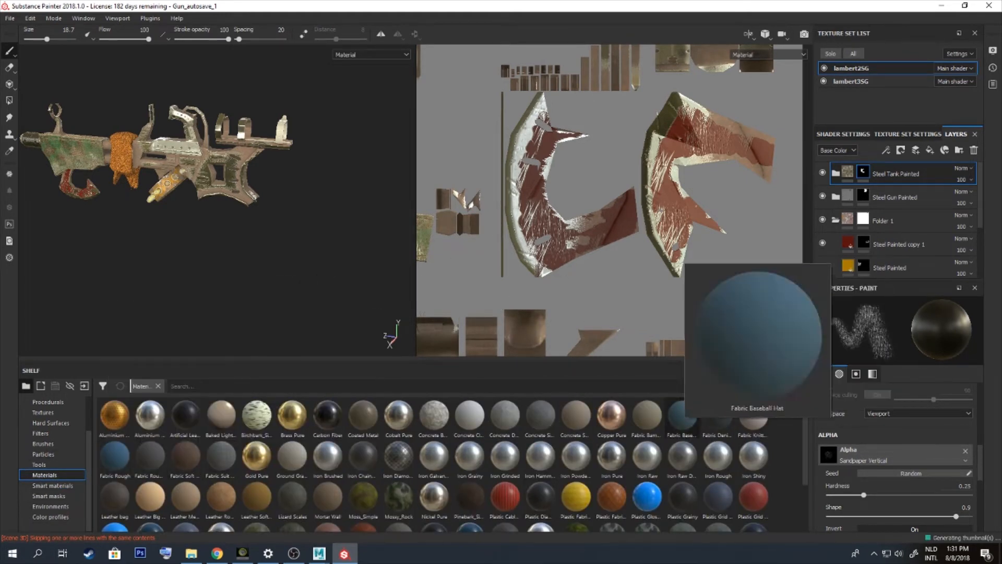
{"action": "scroll", "coordinate": [575, 459], "scroll_direction": "down", "scroll_amount": 2}
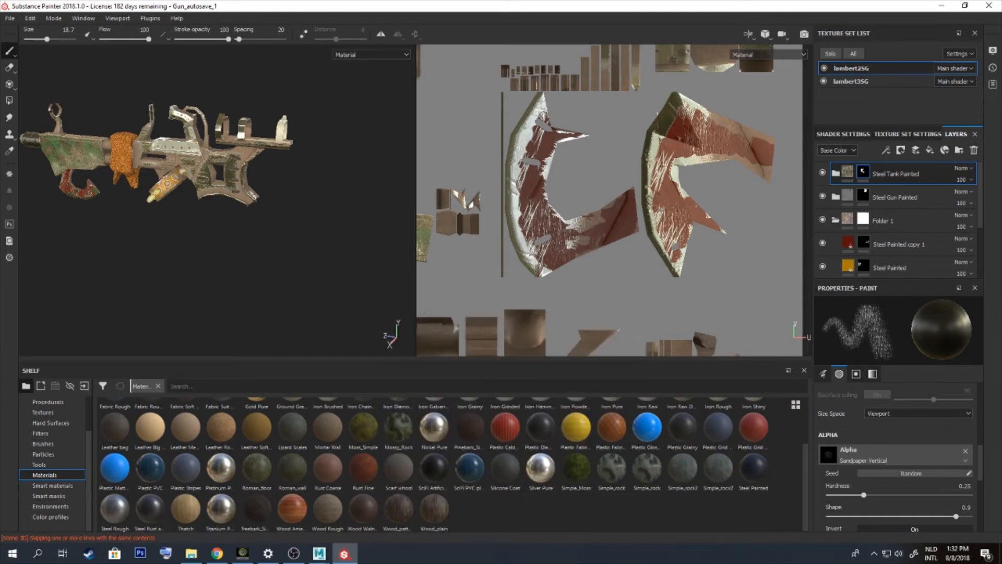
{"action": "left_click", "coordinate": [52, 485]}
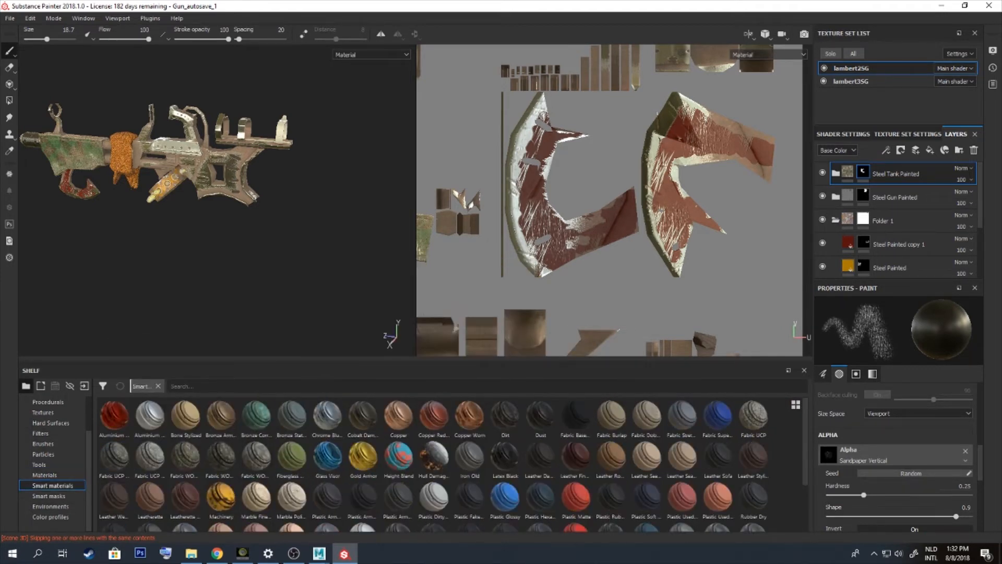
Add the Fabric Dobby Aged smart material on top of the layer stack and open its folder
{"action": "mouse_move", "coordinate": [646, 416]}
{"action": "left_click_drag", "start_coordinate": [646, 416], "coordinate": [887, 166]}
{"action": "left_click", "coordinate": [836, 173]}
{"action": "scroll", "coordinate": [888, 225], "scroll_direction": "down", "scroll_amount": 1}
{"action": "left_click", "coordinate": [881, 224]}
{"action": "scroll", "coordinate": [895, 407], "scroll_direction": "down", "scroll_amount": 1}
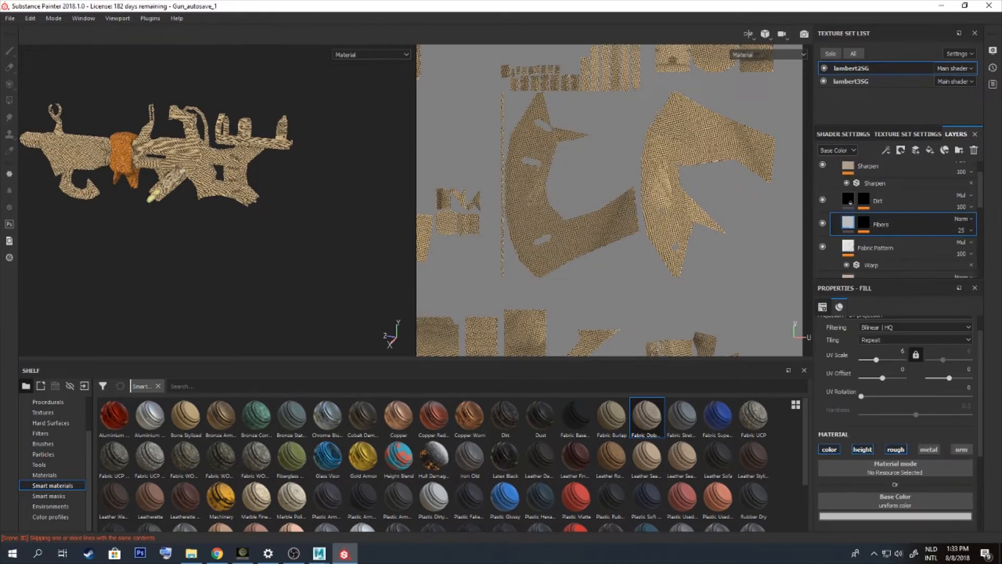
Increase the UV scale of the Fabric Pattern layer inside Fabric Dobby Aged, checking the weave up close
{"action": "scroll", "coordinate": [578, 252], "scroll_direction": "up", "scroll_amount": 6}
{"action": "scroll", "coordinate": [887, 224], "scroll_direction": "down", "scroll_amount": 1}
{"action": "left_click", "coordinate": [876, 216]}
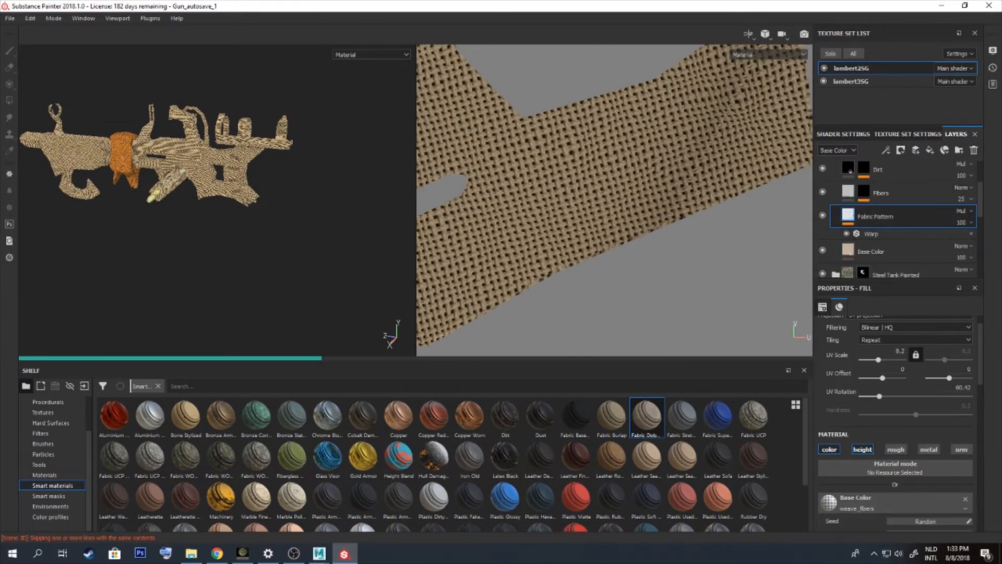
{"action": "left_click_drag", "start_coordinate": [879, 360], "coordinate": [903, 359]}
{"action": "scroll", "coordinate": [227, 194], "scroll_direction": "up", "scroll_amount": 7}
{"action": "scroll", "coordinate": [228, 200], "scroll_direction": "down", "scroll_amount": 7}
{"action": "scroll", "coordinate": [888, 225], "scroll_direction": "down", "scroll_amount": 2}
{"action": "scroll", "coordinate": [895, 408], "scroll_direction": "down", "scroll_amount": 2}
{"action": "scroll", "coordinate": [887, 225], "scroll_direction": "up", "scroll_amount": 2}
Set the colour of Fabric Dobby Aged's Base Color layer to dark red
{"action": "left_click", "coordinate": [871, 251]}
{"action": "scroll", "coordinate": [894, 407], "scroll_direction": "down", "scroll_amount": 3}
{"action": "left_click", "coordinate": [894, 353]}
{"action": "left_click", "coordinate": [932, 389]}
{"action": "left_click_drag", "start_coordinate": [932, 390], "coordinate": [930, 423]}
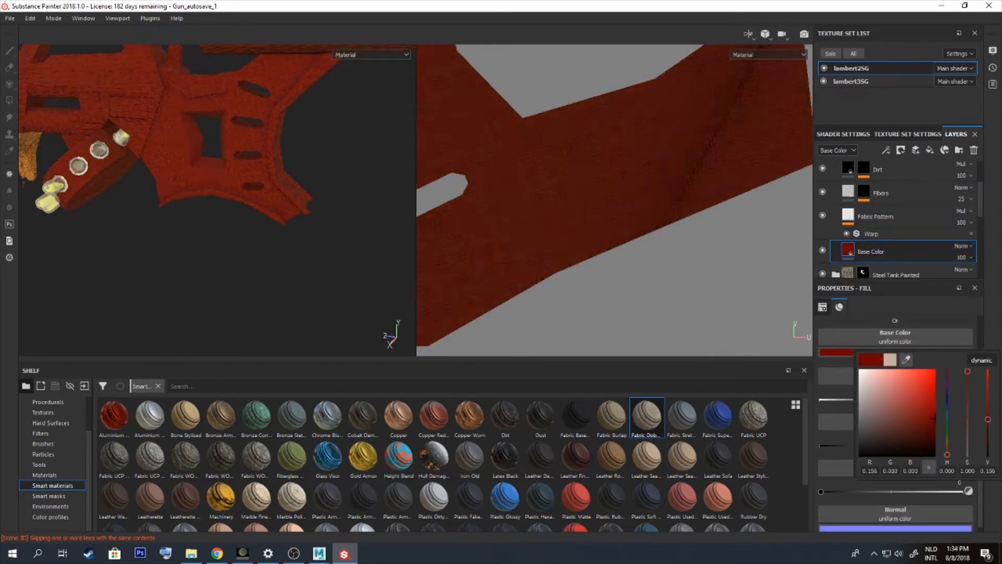
{"action": "scroll", "coordinate": [887, 225], "scroll_direction": "up", "scroll_amount": 3}
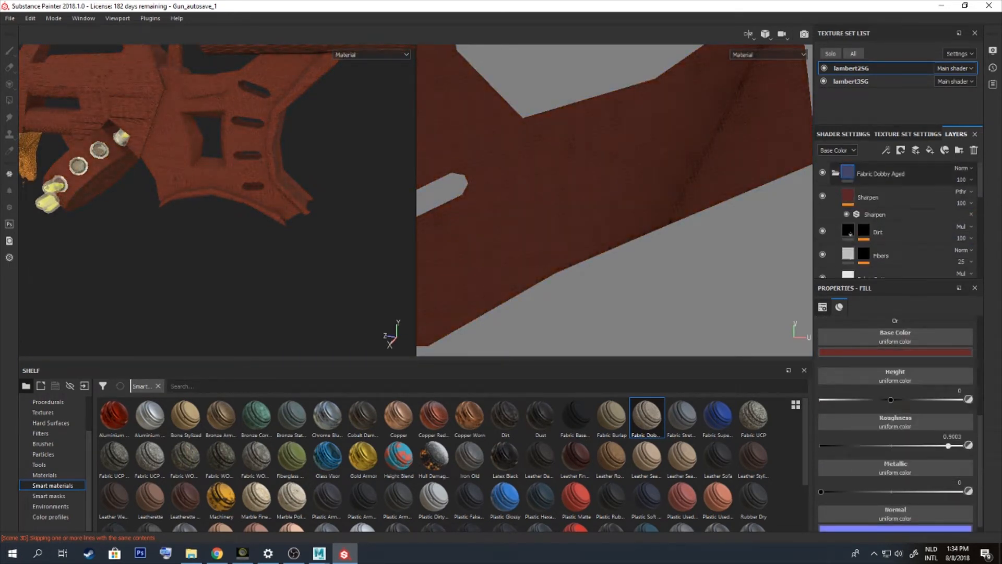
Collapse the Fabric Dobby Aged folder and give it a black mask
{"action": "left_click", "coordinate": [836, 173]}
{"action": "right_click", "coordinate": [846, 170]}
{"action": "left_click", "coordinate": [873, 189]}
{"action": "left_click_drag", "start_coordinate": [334, 208], "coordinate": [198, 213], "text": "alt"}
Set the brush alpha to Brush Paint Vertical with hardness 1 and size 5.4, and paint red fabric on the back of the stock
{"action": "mouse_move", "coordinate": [544, 453]}
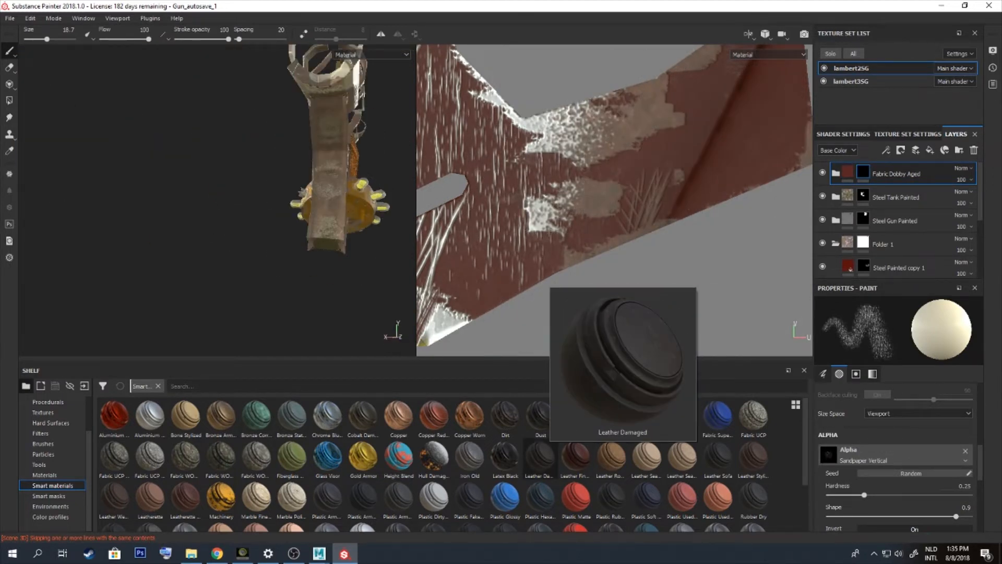
{"action": "left_click", "coordinate": [830, 456]}
{"action": "left_click", "coordinate": [887, 507]}
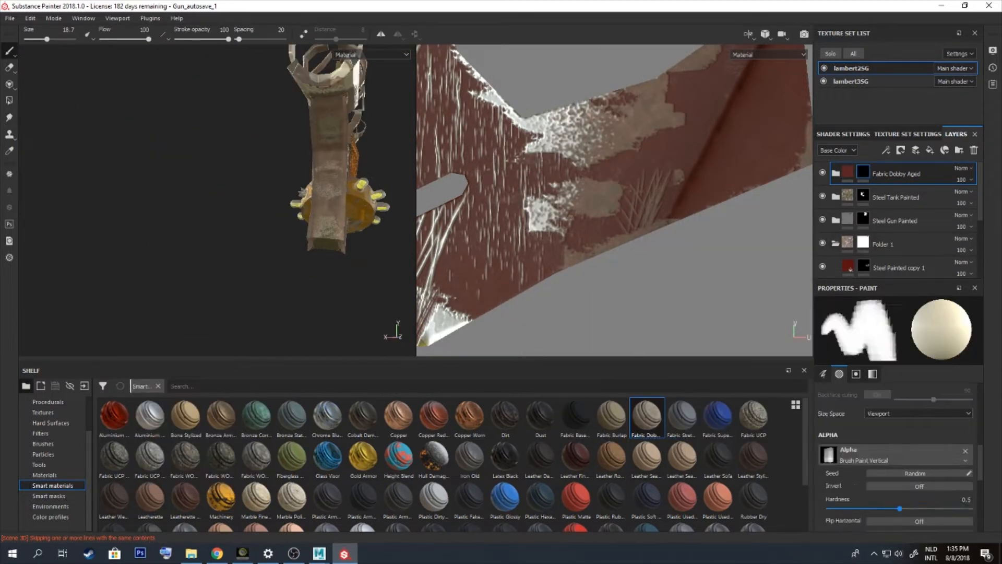
{"action": "scroll", "coordinate": [314, 225], "scroll_direction": "up", "scroll_amount": 3}
{"action": "left_click_drag", "start_coordinate": [300, 225], "coordinate": [329, 229], "text": "alt"}
{"action": "scroll", "coordinate": [328, 228], "scroll_direction": "down", "scroll_amount": 1}
{"action": "scroll", "coordinate": [888, 460], "scroll_direction": "down", "scroll_amount": 6}
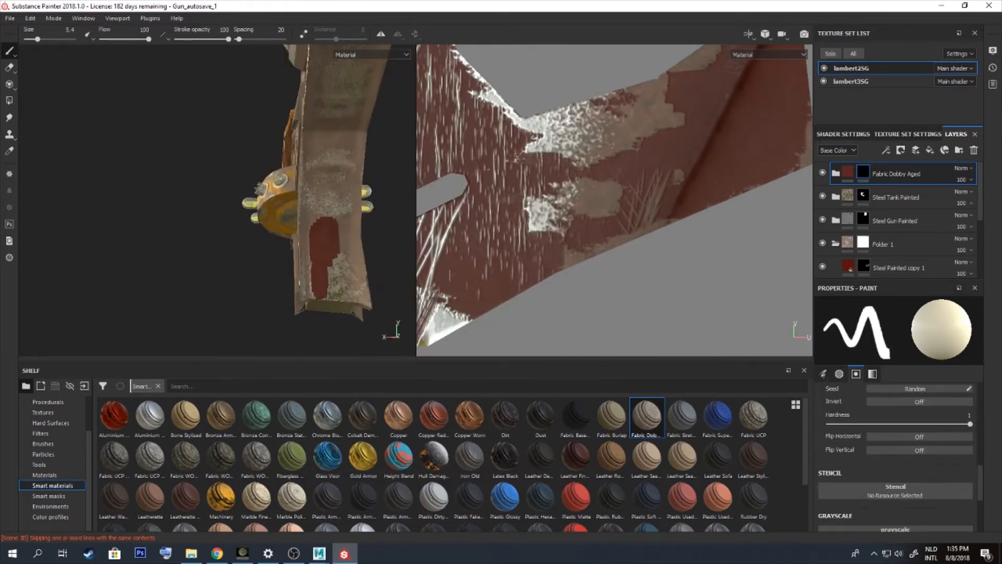
Set the height of Fabric Dobby Aged's Base Color layer to 0.1491
{"action": "left_click", "coordinate": [836, 173]}
{"action": "scroll", "coordinate": [887, 230], "scroll_direction": "down", "scroll_amount": 3}
{"action": "left_click", "coordinate": [891, 250]}
{"action": "scroll", "coordinate": [895, 417], "scroll_direction": "down", "scroll_amount": 5}
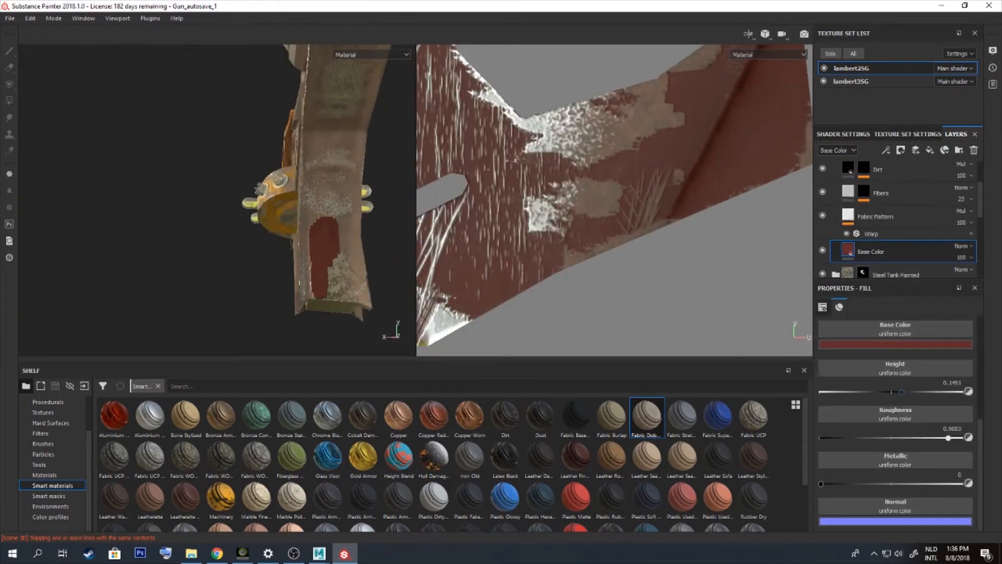
{"action": "left_click", "coordinate": [334, 274]}
{"action": "scroll", "coordinate": [887, 229], "scroll_direction": "up", "scroll_amount": 3}
Paint the fabric mask along the full back face of the stock, finishing with a 2.97 brush
{"action": "left_click", "coordinate": [863, 172]}
{"action": "left_click_drag", "start_coordinate": [335, 263], "coordinate": [333, 292]}
{"action": "left_click_drag", "start_coordinate": [342, 208], "coordinate": [316, 230], "text": "alt"}
{"action": "right_click_drag", "start_coordinate": [316, 227], "coordinate": [321, 225], "text": "ctrl"}
{"action": "left_click_drag", "start_coordinate": [381, 292], "coordinate": [314, 307], "text": "alt"}
{"action": "left_click_drag", "start_coordinate": [314, 307], "coordinate": [293, 116]}
{"action": "mouse_move", "coordinate": [293, 117]}
{"action": "left_mouse_down", "text": "alt"}
{"action": "mouse_move", "coordinate": [355, 120]}
{"action": "mouse_move", "coordinate": [261, 112]}
{"action": "mouse_move", "coordinate": [285, 108]}
{"action": "left_mouse_up", "text": "alt"}
Add the Leather Damaged smart material above Fabric Dobby Aged, leaving it unmasked, and hide the fabric folder
{"action": "right_click", "coordinate": [860, 172]}
{"action": "left_click", "coordinate": [890, 327]}
{"action": "left_click", "coordinate": [541, 457]}
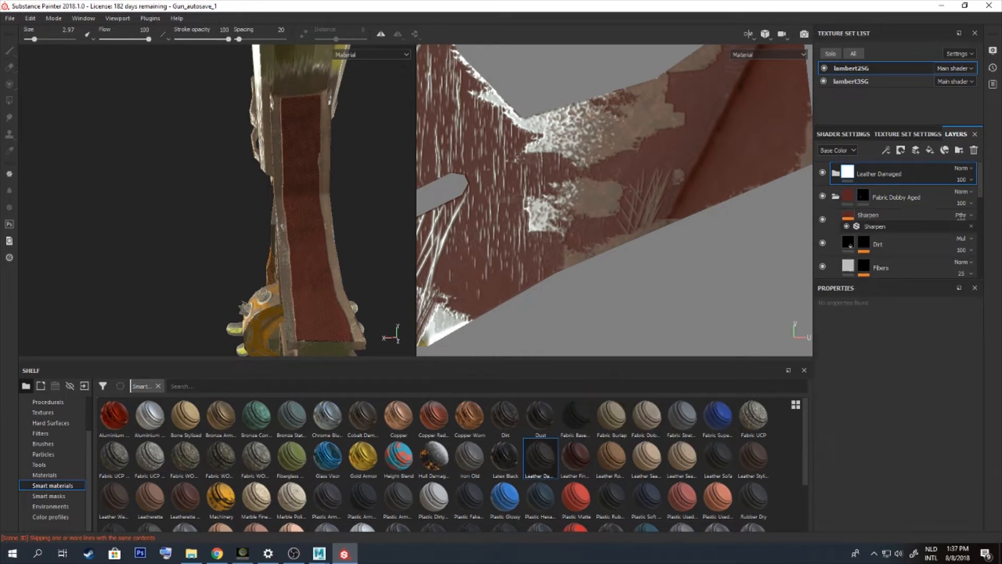
{"action": "right_click", "coordinate": [860, 171]}
{"action": "left_click", "coordinate": [887, 177]}
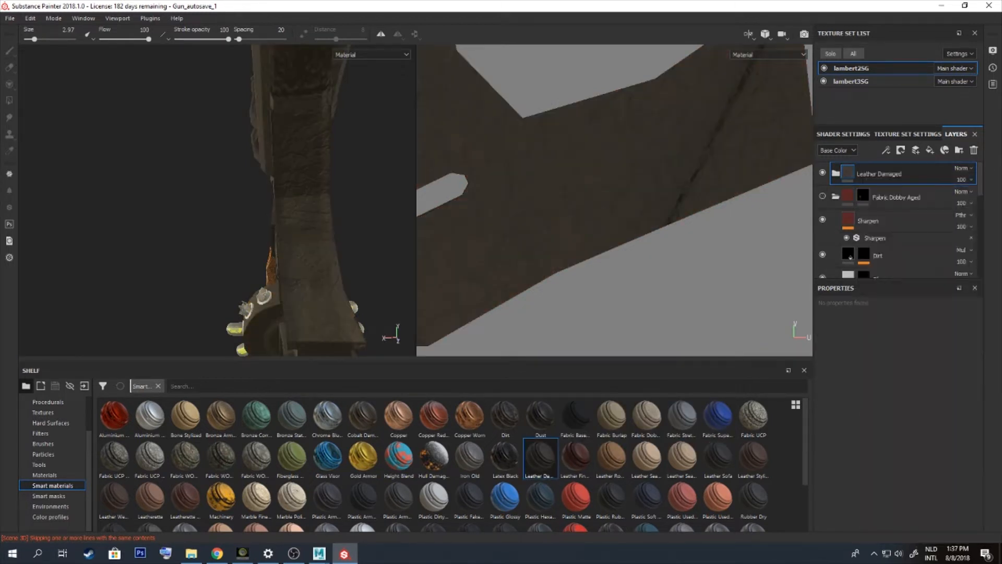
{"action": "right_click", "coordinate": [865, 172]}
{"action": "left_click", "coordinate": [892, 275]}
Delete the Fabric Dobby Aged folder from the layer stack
{"action": "mouse_move", "coordinate": [863, 195]}
{"action": "left_mouse_down"}
{"action": "mouse_move", "coordinate": [862, 181]}
{"action": "mouse_move", "coordinate": [864, 191]}
{"action": "left_mouse_up"}
{"action": "right_click", "coordinate": [865, 196]}
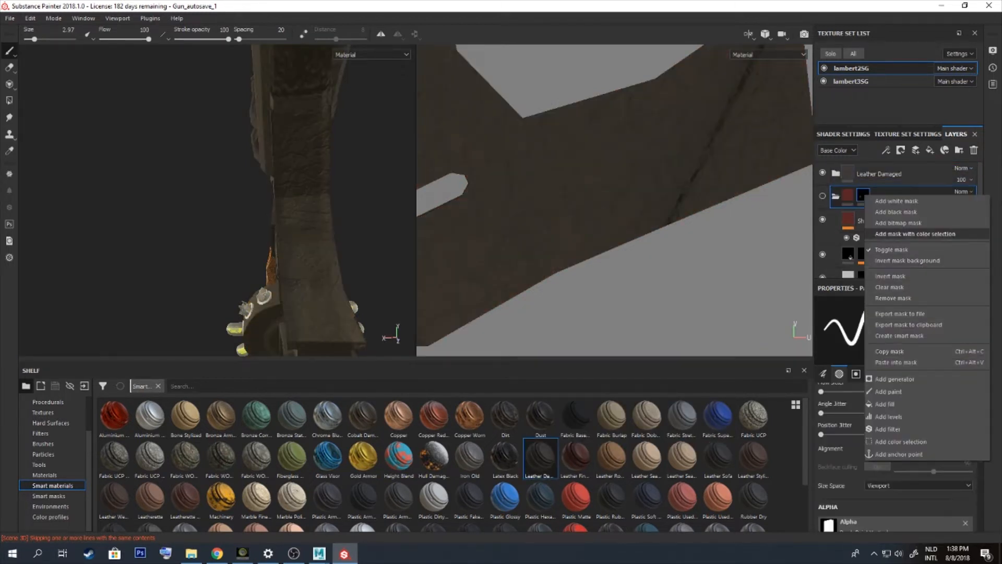
{"action": "right_click", "coordinate": [861, 176]}
{"action": "left_click", "coordinate": [850, 196]}
{"action": "key", "text": "Delete"}
Open the Leather Damaged folder and set its Base Color layer to red
{"action": "left_click", "coordinate": [836, 173]}
{"action": "left_click", "coordinate": [871, 268]}
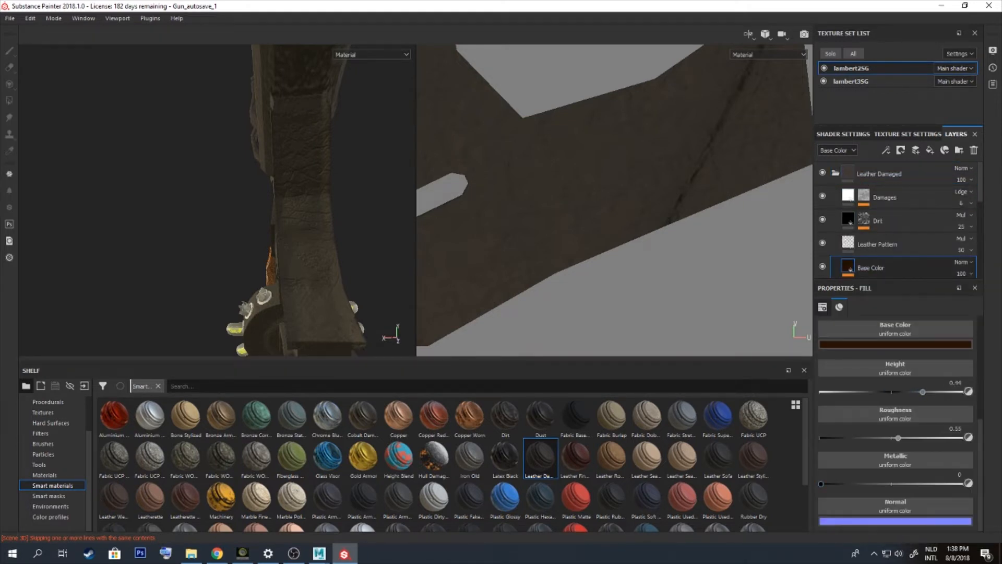
{"action": "left_click", "coordinate": [894, 344]}
{"action": "left_click_drag", "start_coordinate": [924, 425], "coordinate": [926, 411]}
Add a black mask to Leather Damaged and paint the red leather along the back of the stock, reducing the brush to 5.4
{"action": "right_click", "coordinate": [856, 167]}
{"action": "left_click", "coordinate": [883, 183]}
{"action": "left_click_drag", "start_coordinate": [292, 209], "coordinate": [313, 211], "text": "alt"}
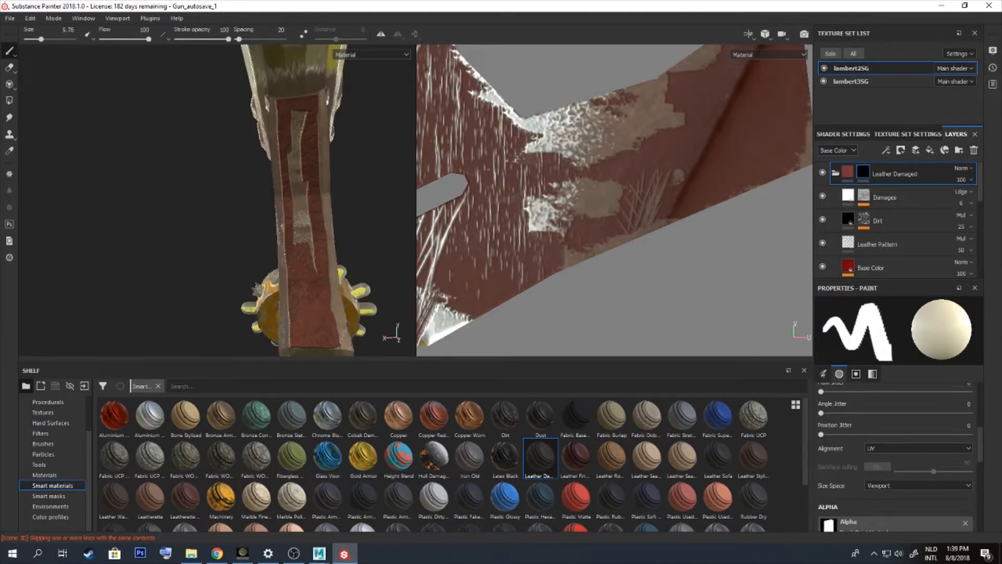
{"action": "left_click_drag", "start_coordinate": [344, 245], "coordinate": [379, 205], "text": "alt"}
{"action": "right_click_drag", "start_coordinate": [379, 205], "coordinate": [368, 205], "text": "ctrl"}
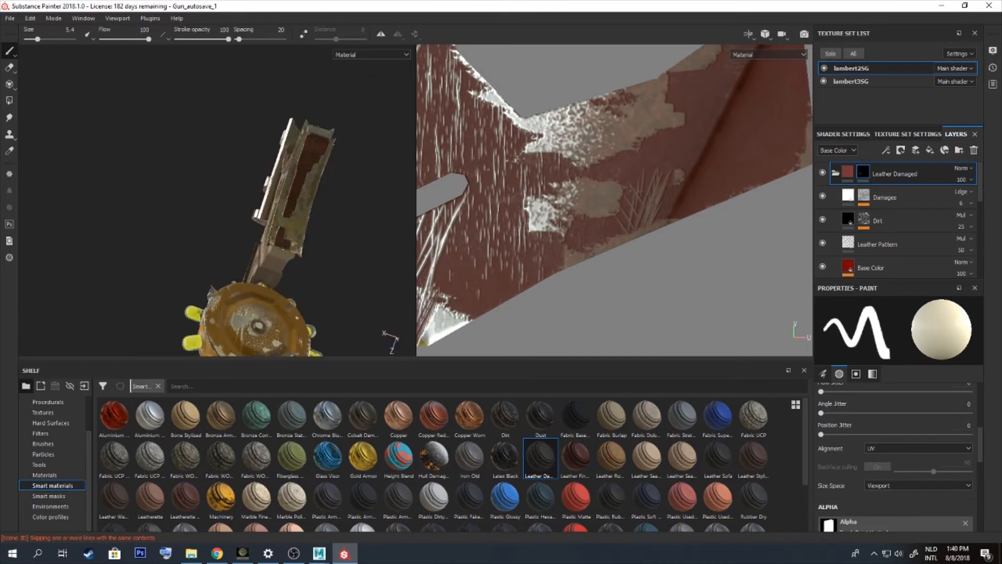
Paint the red leather onto the rail's forked end and side panels with a brush size of 6.37, working on model and UV islands
{"action": "left_click_drag", "start_coordinate": [289, 219], "coordinate": [307, 174], "text": "alt"}
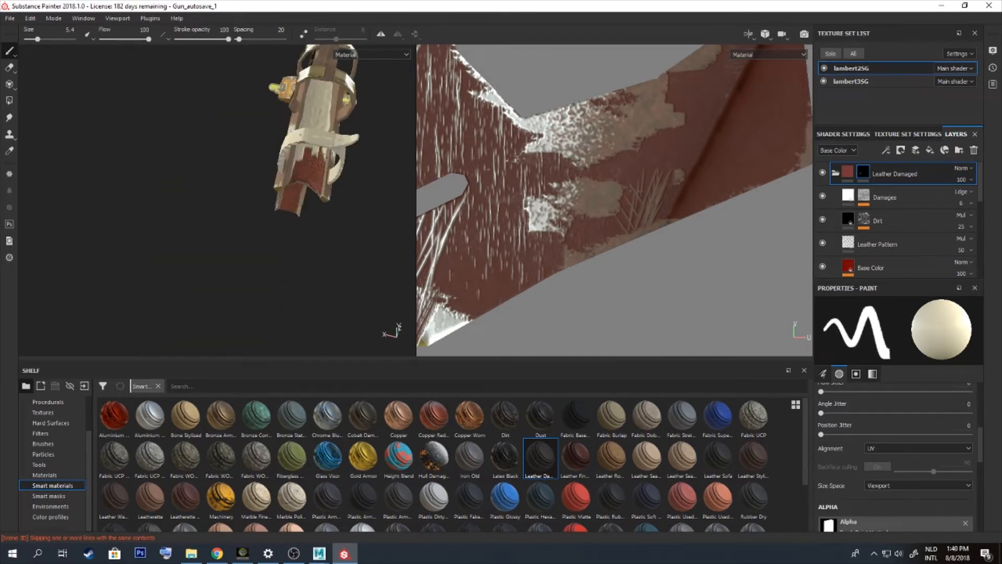
{"action": "scroll", "coordinate": [275, 158], "scroll_direction": "up", "scroll_amount": 3}
{"action": "scroll", "coordinate": [543, 126], "scroll_direction": "down", "scroll_amount": 10}
{"action": "scroll", "coordinate": [535, 118], "scroll_direction": "up", "scroll_amount": 4}
{"action": "mouse_move", "coordinate": [271, 173]}
{"action": "left_mouse_down", "text": "alt"}
{"action": "mouse_move", "coordinate": [175, 232]}
{"action": "mouse_move", "coordinate": [224, 200]}
{"action": "mouse_move", "coordinate": [235, 245]}
{"action": "mouse_move", "coordinate": [313, 230]}
{"action": "left_mouse_up", "text": "alt"}
{"action": "scroll", "coordinate": [204, 199], "scroll_direction": "down", "scroll_amount": 3}
{"action": "right_click_drag", "start_coordinate": [169, 188], "coordinate": [162, 188], "text": "ctrl"}
{"action": "middle_click_drag", "start_coordinate": [679, 300], "coordinate": [631, 295], "text": "alt"}
{"action": "scroll", "coordinate": [675, 252], "scroll_direction": "up", "scroll_amount": 8}
Save the project, and switch to Maya to take the gun model out of UV component selection
{"action": "left_click", "coordinate": [9, 18]}
{"action": "left_click", "coordinate": [26, 92]}
{"action": "left_click", "coordinate": [320, 553]}
{"action": "left_click", "coordinate": [266, 506]}
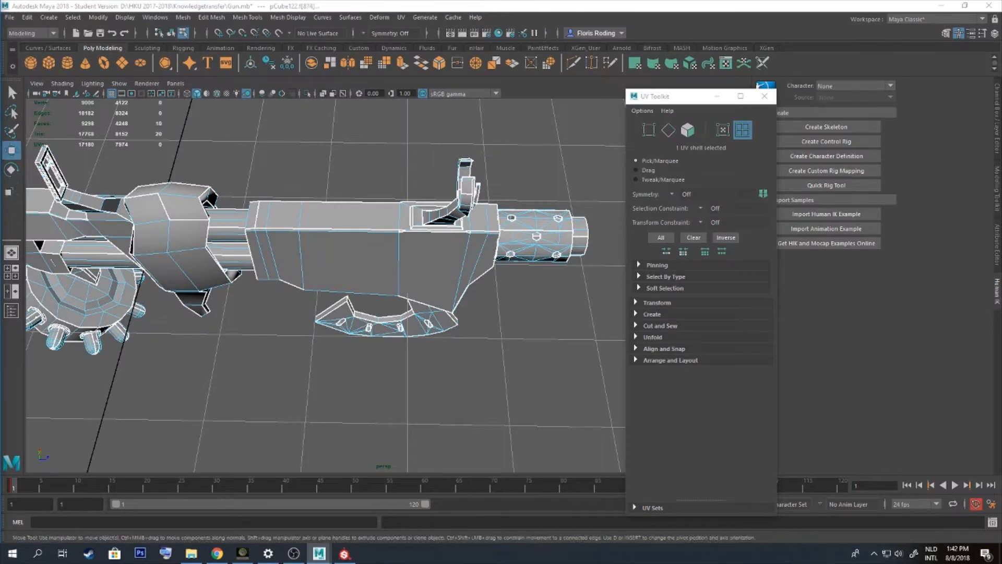
{"action": "key", "text": "F8"}
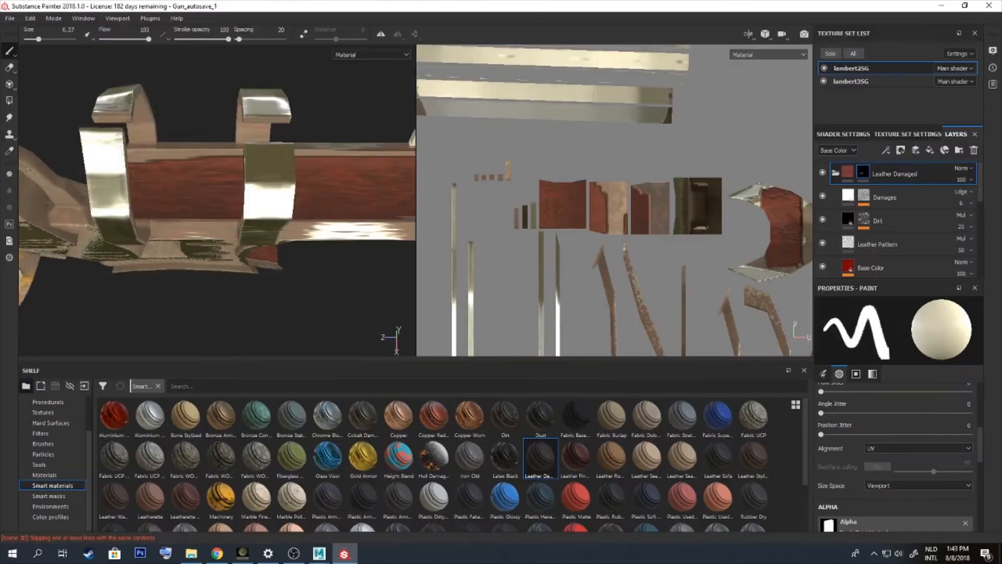
Switch back to Substance Painter and load the updated gun mesh file through the project configuration
{"action": "left_click", "coordinate": [31, 19]}
{"action": "left_click", "coordinate": [59, 55]}
{"action": "left_click", "coordinate": [568, 243]}
{"action": "double_click", "coordinate": [532, 308]}
{"action": "left_click", "coordinate": [512, 311]}
{"action": "scroll", "coordinate": [219, 199], "scroll_direction": "down", "scroll_amount": 5}
{"action": "left_click_drag", "start_coordinate": [219, 199], "coordinate": [276, 235], "text": "alt"}
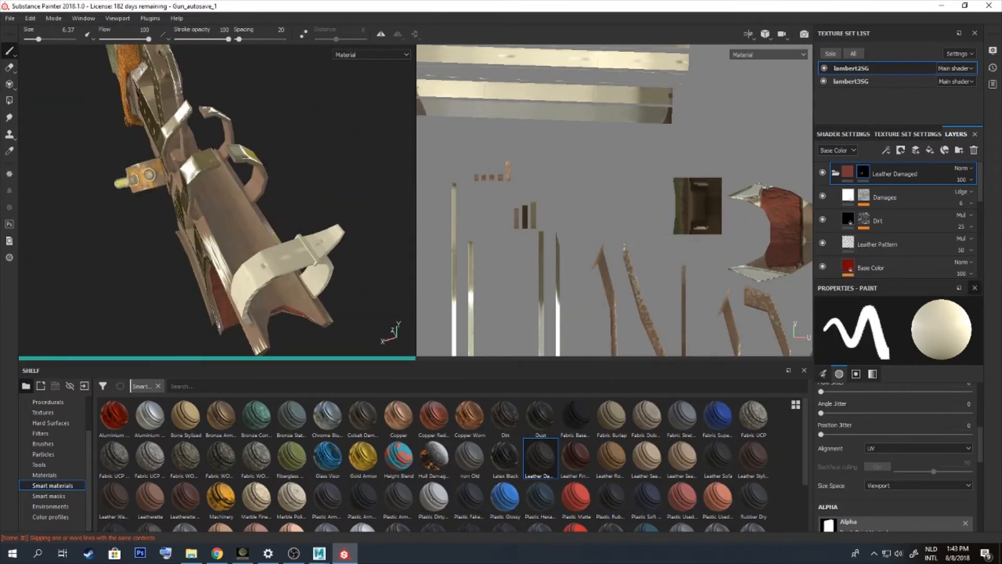
Bake the mesh maps of the lambert2SG texture set again for the updated mesh
{"action": "left_click", "coordinate": [908, 135]}
{"action": "left_click", "coordinate": [943, 208]}
{"action": "left_click", "coordinate": [569, 350]}
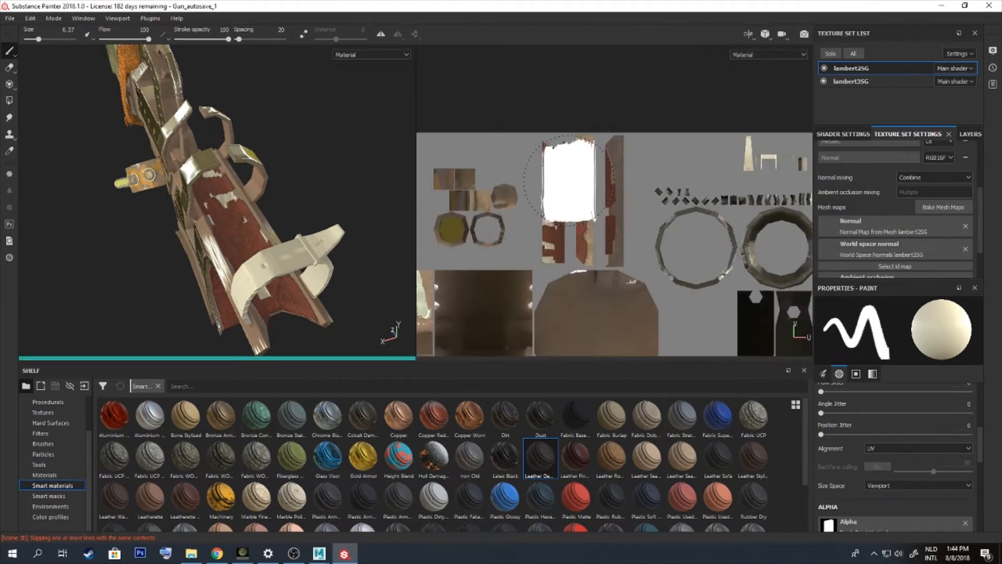
Repaint the leather mask over the rail's new UV islands with a 2.32 brush and undo the stray stroke beside them
{"action": "right_click_drag", "start_coordinate": [569, 180], "coordinate": [550, 183], "text": "ctrl"}
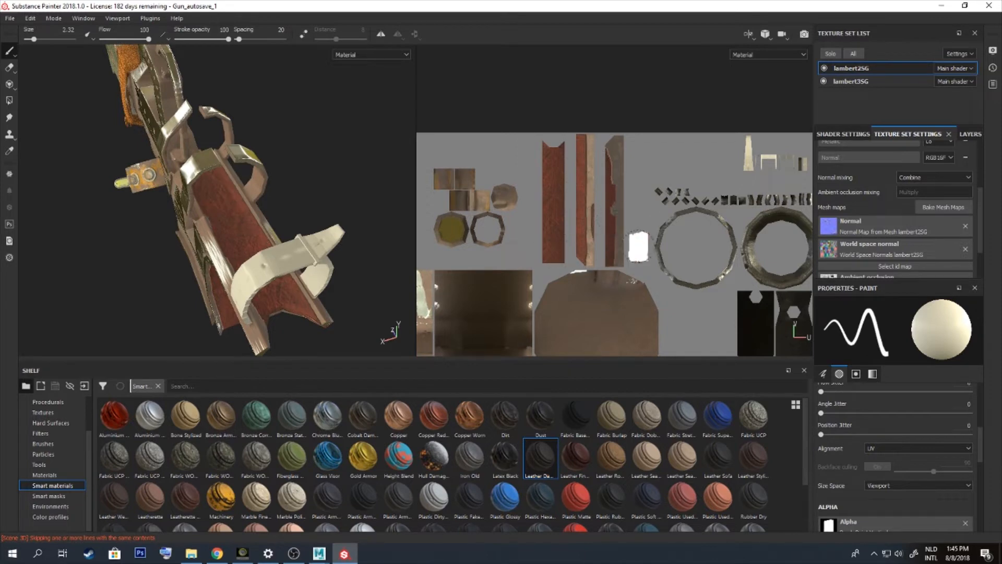
{"action": "key", "text": "shift"}
{"action": "key", "text": "ctrl+z"}
Set the brush alpha to Stain Splat Paper and dab black wear spots into the rail's red leather
{"action": "left_click_drag", "start_coordinate": [324, 240], "coordinate": [227, 163], "text": "alt"}
{"action": "scroll", "coordinate": [883, 485], "scroll_direction": "down", "scroll_amount": 1}
{"action": "left_click", "coordinate": [882, 496]}
{"action": "scroll", "coordinate": [905, 434], "scroll_direction": "down", "scroll_amount": 5}
{"action": "left_click", "coordinate": [906, 433]}
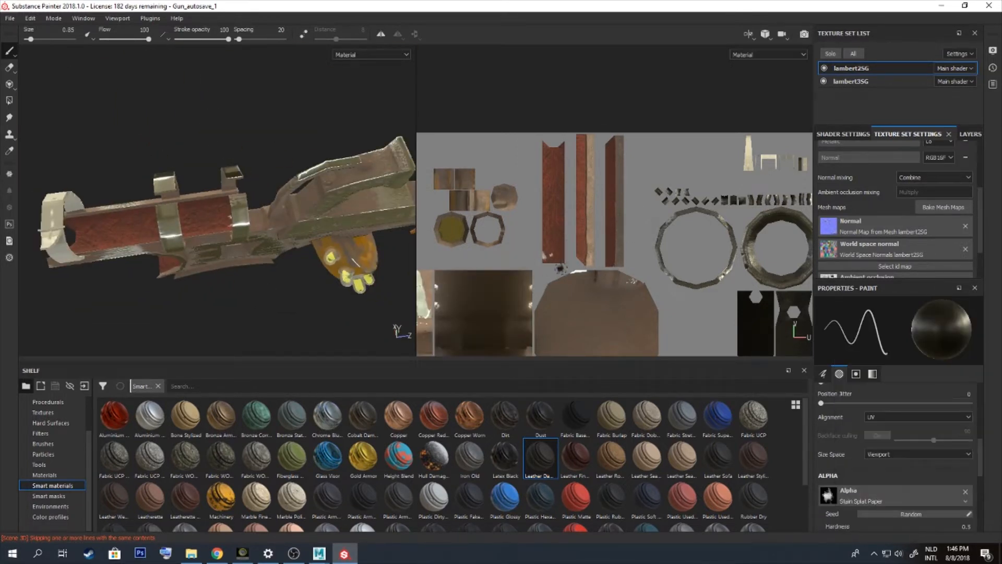
{"action": "left_click", "coordinate": [127, 250]}
Wear away more leather along the inside of the rail with size 15.4 and hardness 0.1
{"action": "scroll", "coordinate": [157, 235], "scroll_direction": "down", "scroll_amount": 2}
{"action": "left_click_drag", "start_coordinate": [199, 230], "coordinate": [222, 217], "text": "alt"}
{"action": "scroll", "coordinate": [224, 219], "scroll_direction": "up", "scroll_amount": 5}
{"action": "right_click_drag", "start_coordinate": [221, 219], "coordinate": [138, 240], "text": "ctrl"}
{"action": "left_click_drag", "start_coordinate": [208, 268], "coordinate": [345, 264], "text": "alt"}
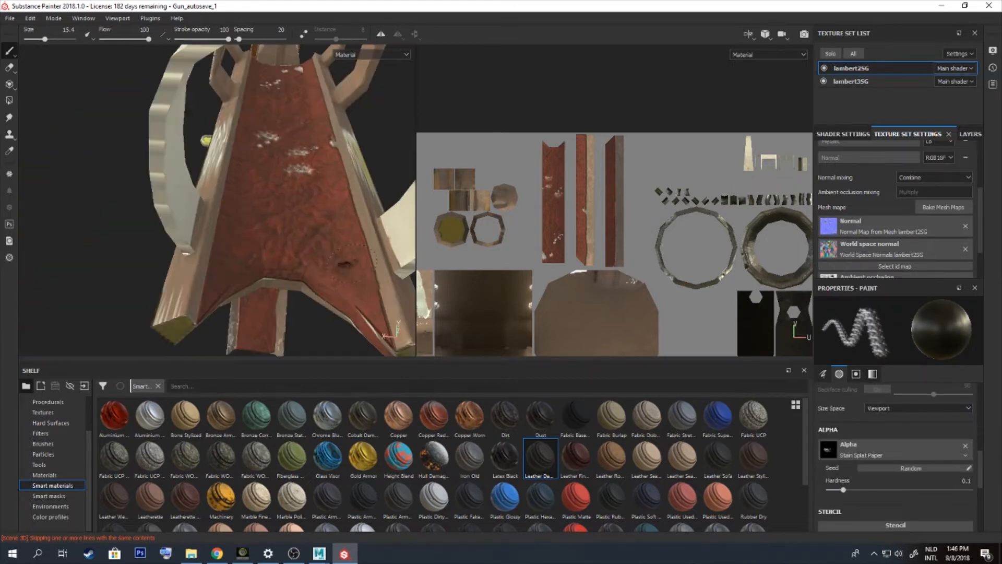
Set the brush alignment to Tangent | Wrap with size 8.55 and wear away the leather near the rail's forked end
{"action": "scroll", "coordinate": [892, 413], "scroll_direction": "up", "scroll_amount": 1}
{"action": "left_click", "coordinate": [893, 402]}
{"action": "left_click", "coordinate": [890, 418]}
{"action": "right_click_drag", "start_coordinate": [314, 273], "coordinate": [302, 272], "text": "ctrl"}
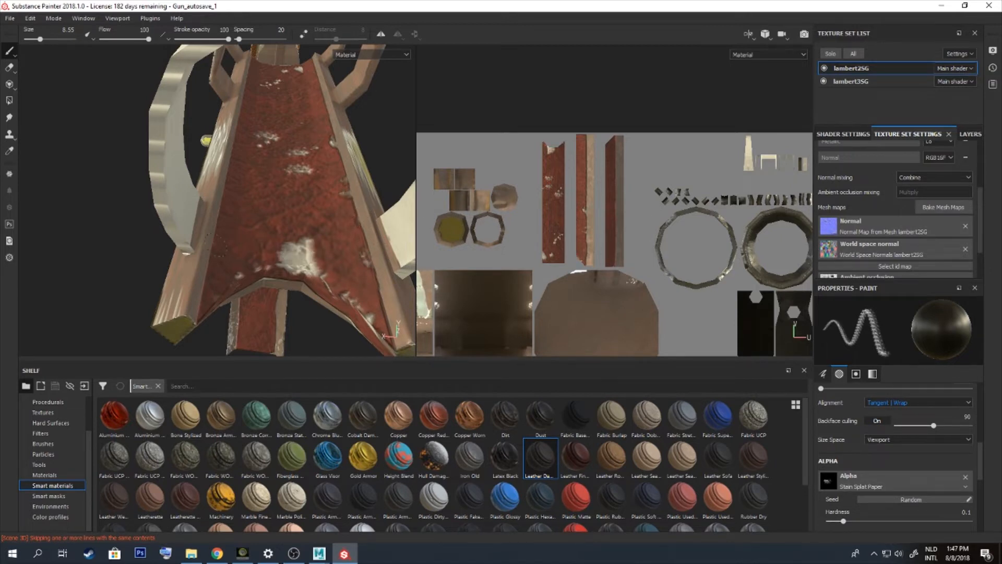
Inspect the worn leather across the whole gun and bring back the layer stack
{"action": "scroll", "coordinate": [216, 246], "scroll_direction": "down", "scroll_amount": 5}
{"action": "left_click_drag", "start_coordinate": [96, 264], "coordinate": [198, 250], "text": "alt"}
{"action": "scroll", "coordinate": [157, 240], "scroll_direction": "down", "scroll_amount": 4}
{"action": "scroll", "coordinate": [219, 234], "scroll_direction": "up", "scroll_amount": 4}
{"action": "scroll", "coordinate": [219, 235], "scroll_direction": "down", "scroll_amount": 4}
{"action": "scroll", "coordinate": [892, 224], "scroll_direction": "up", "scroll_amount": 1}
{"action": "left_click", "coordinate": [971, 135]}
{"action": "right_click", "coordinate": [836, 173]}
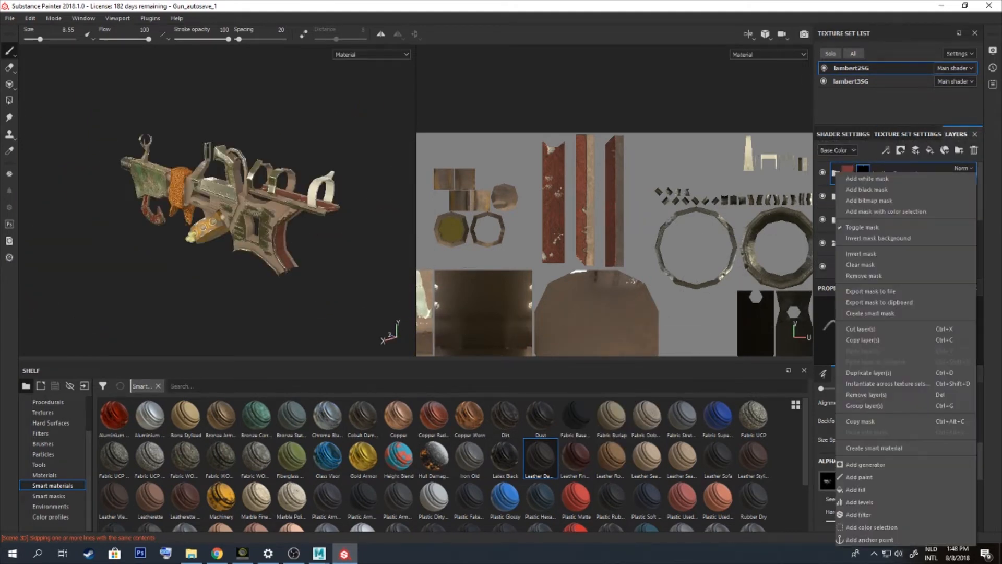
{"action": "left_click", "coordinate": [783, 243]}
{"action": "scroll", "coordinate": [775, 249], "scroll_direction": "up", "scroll_amount": 1}
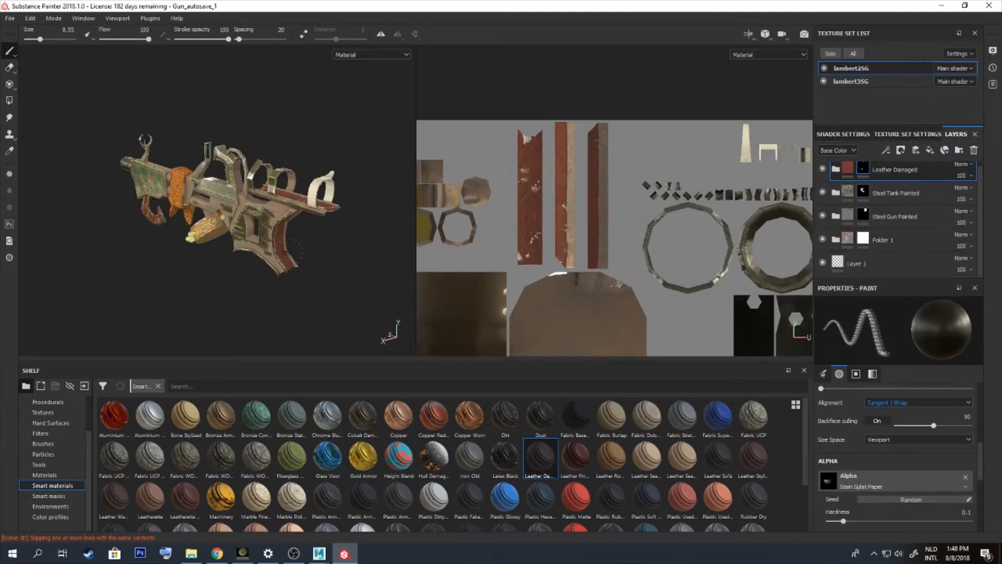
{"action": "scroll", "coordinate": [344, 235], "scroll_direction": "up", "scroll_amount": 4}
{"action": "mouse_move", "coordinate": [683, 456]}
{"action": "right_click", "coordinate": [850, 166]}
{"action": "left_click", "coordinate": [838, 240]}
{"action": "left_click", "coordinate": [835, 169]}
{"action": "right_click", "coordinate": [853, 262]}
{"action": "left_click", "coordinate": [898, 199]}
Add a paint effect to the mask of the Leather Damaged folder
{"action": "left_click", "coordinate": [864, 172]}
{"action": "left_click_drag", "start_coordinate": [335, 261], "coordinate": [292, 261], "text": "alt"}
{"action": "right_click", "coordinate": [862, 168]}
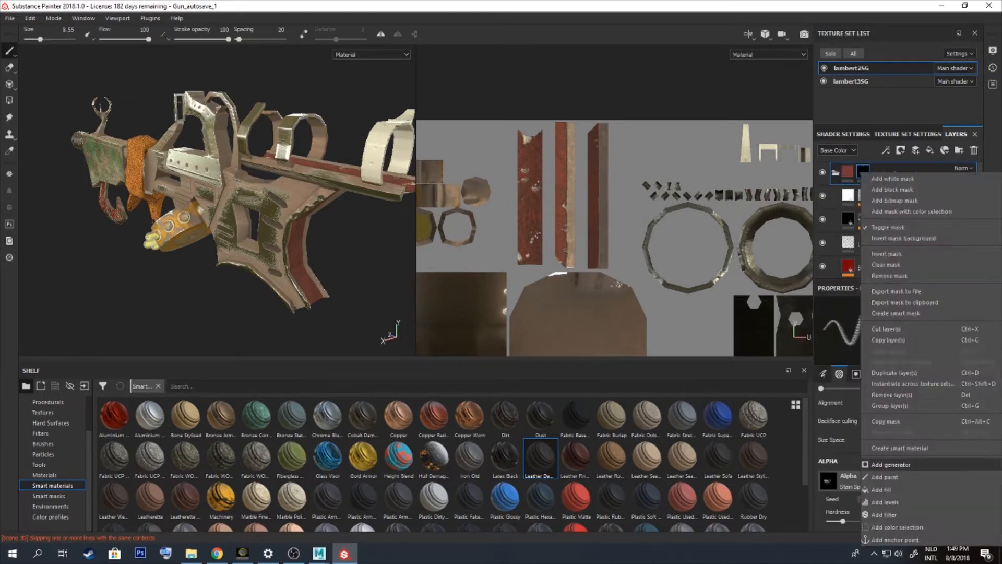
{"action": "left_click", "coordinate": [883, 481]}
{"action": "scroll", "coordinate": [334, 220], "scroll_direction": "up", "scroll_amount": 3}
{"action": "left_click_drag", "start_coordinate": [355, 219], "coordinate": [308, 224], "text": "alt"}
{"action": "left_click", "coordinate": [863, 172]}
{"action": "left_click_drag", "start_coordinate": [261, 251], "coordinate": [297, 251], "text": "alt"}
Set the brush alpha to Brush Paint Fluid with full hardness, switch to white and start painting leather on the rail's end ring
{"action": "left_click", "coordinate": [897, 481]}
{"action": "left_click", "coordinate": [905, 418]}
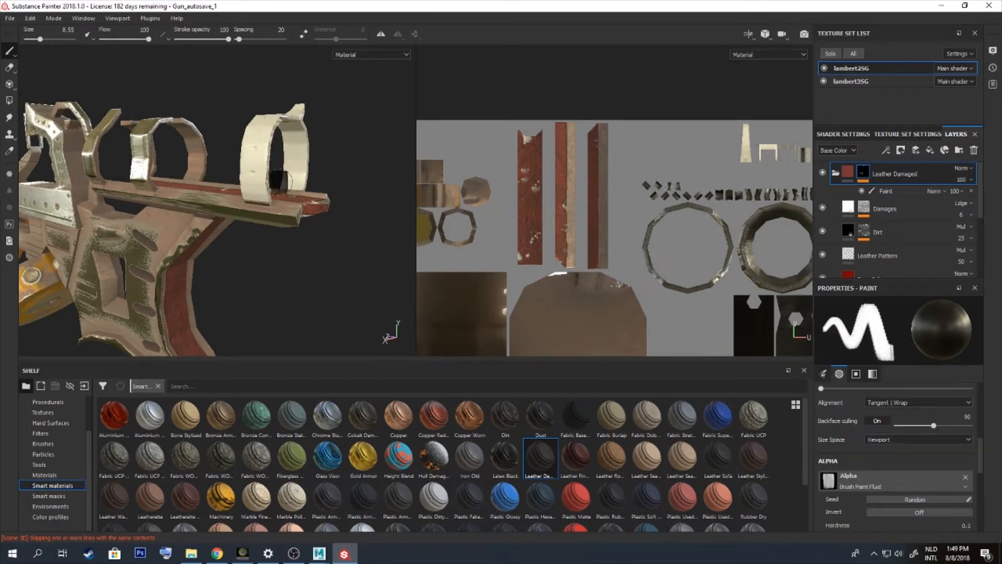
{"action": "key", "text": "x"}
{"action": "left_click", "coordinate": [254, 160]}
{"action": "scroll", "coordinate": [895, 459], "scroll_direction": "down", "scroll_amount": 2}
{"action": "left_click_drag", "start_coordinate": [901, 472], "coordinate": [970, 472]}
Undo the trial leather stroke across the end ring's UV strips and set the brush alignment to UV
{"action": "middle_click_drag", "start_coordinate": [772, 198], "coordinate": [439, 224], "text": "alt"}
{"action": "scroll", "coordinate": [641, 183], "scroll_direction": "up", "scroll_amount": 1}
{"action": "right_click_drag", "start_coordinate": [641, 183], "coordinate": [611, 182], "text": "ctrl"}
{"action": "left_click_drag", "start_coordinate": [611, 172], "coordinate": [789, 173]}
{"action": "key", "text": "ctrl+z"}
{"action": "scroll", "coordinate": [903, 443], "scroll_direction": "up", "scroll_amount": 2}
{"action": "left_click", "coordinate": [919, 434]}
{"action": "left_click", "coordinate": [882, 468]}
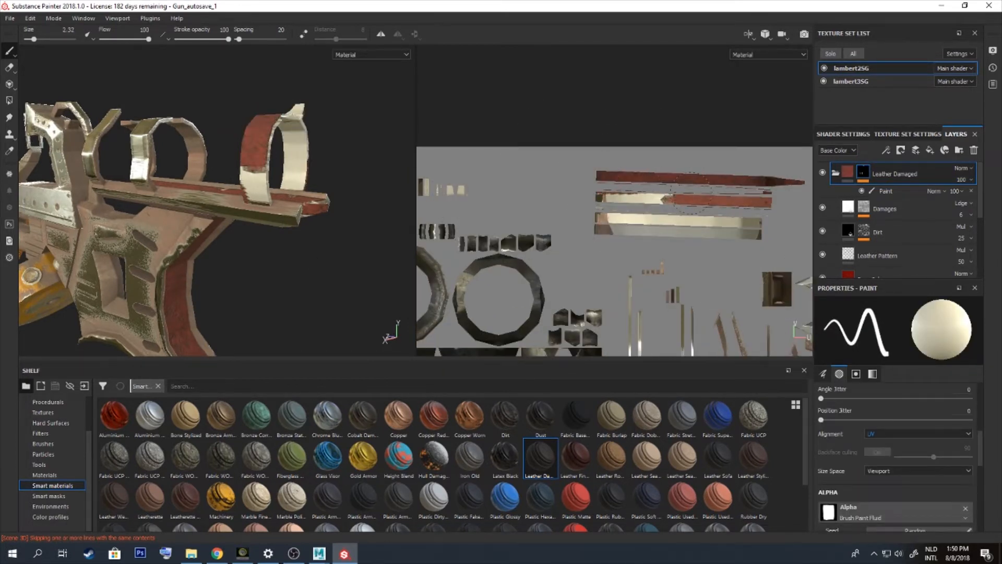
Paint the Leather Damaged mask over the end ring's four long UV strips with brush size 1.75
{"action": "scroll", "coordinate": [678, 214], "scroll_direction": "up", "scroll_amount": 3}
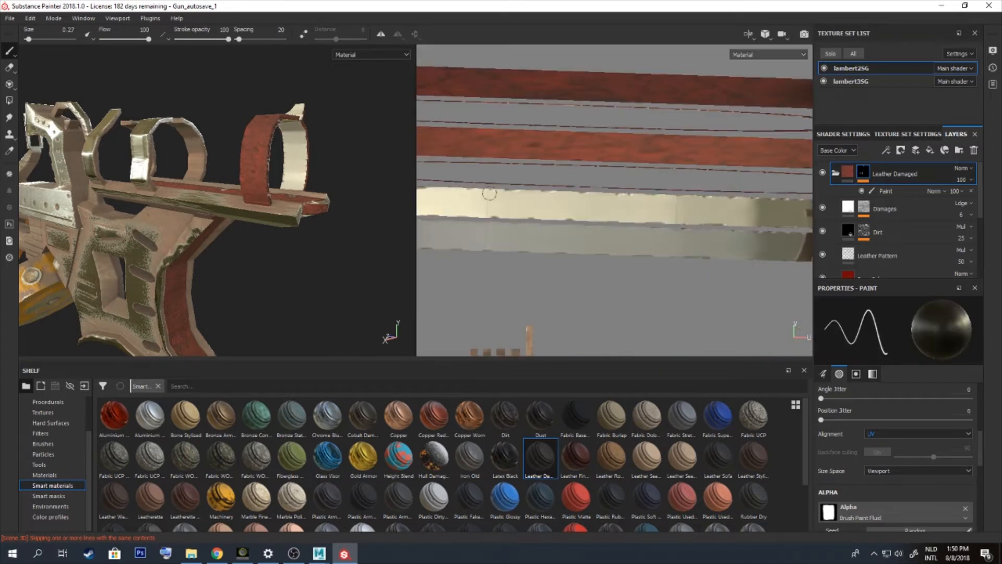
{"action": "scroll", "coordinate": [471, 205], "scroll_direction": "down", "scroll_amount": 2}
{"action": "middle_click_drag", "start_coordinate": [471, 206], "coordinate": [606, 309], "text": "alt"}
{"action": "mouse_move", "coordinate": [251, 172]}
{"action": "left_mouse_down", "text": "alt"}
{"action": "mouse_move", "coordinate": [172, 235]}
{"action": "mouse_move", "coordinate": [173, 173]}
{"action": "mouse_move", "coordinate": [293, 188]}
{"action": "left_mouse_up", "text": "alt"}
{"action": "scroll", "coordinate": [615, 209], "scroll_direction": "down", "scroll_amount": 1}
{"action": "key", "text": "b"}
{"action": "key", "text": "b"}
{"action": "key", "text": "m"}
{"action": "middle_click_drag", "start_coordinate": [752, 273], "coordinate": [628, 239], "text": "alt"}
{"action": "key", "text": "x"}
{"action": "right_click_drag", "start_coordinate": [449, 215], "coordinate": [468, 215], "text": "ctrl"}
{"action": "left_click_drag", "start_coordinate": [468, 214], "coordinate": [736, 222]}
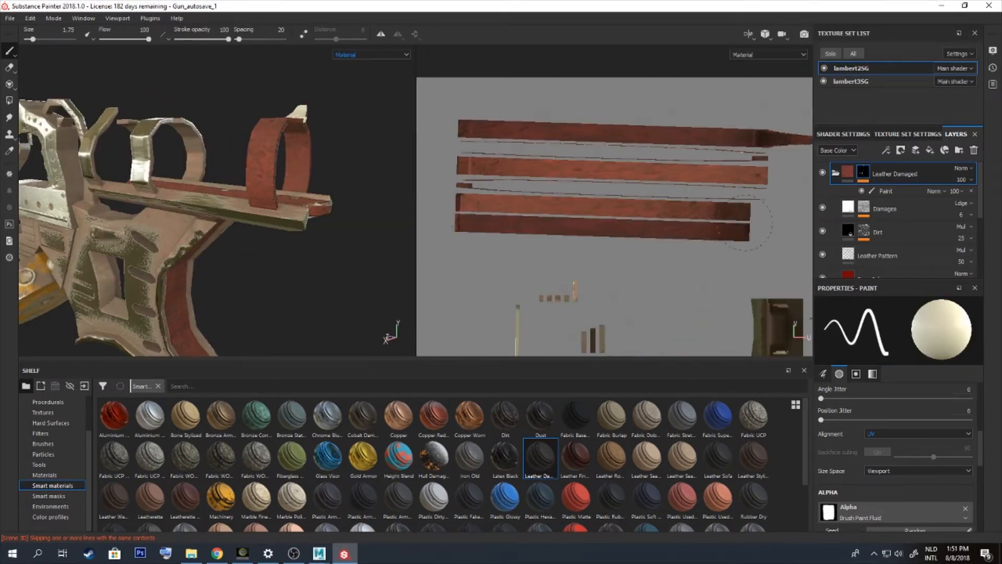
Paint leather onto the strap tongue, buckle and small neighbouring UV islands of the end ring
{"action": "middle_click_drag", "start_coordinate": [596, 175], "coordinate": [619, 145], "text": "alt"}
{"action": "left_click_drag", "start_coordinate": [261, 209], "coordinate": [300, 284], "text": "alt"}
{"action": "middle_click_drag", "start_coordinate": [522, 208], "coordinate": [679, 245], "text": "alt"}
{"action": "scroll", "coordinate": [627, 219], "scroll_direction": "down", "scroll_amount": 1}
{"action": "left_click_drag", "start_coordinate": [533, 180], "coordinate": [694, 201]}
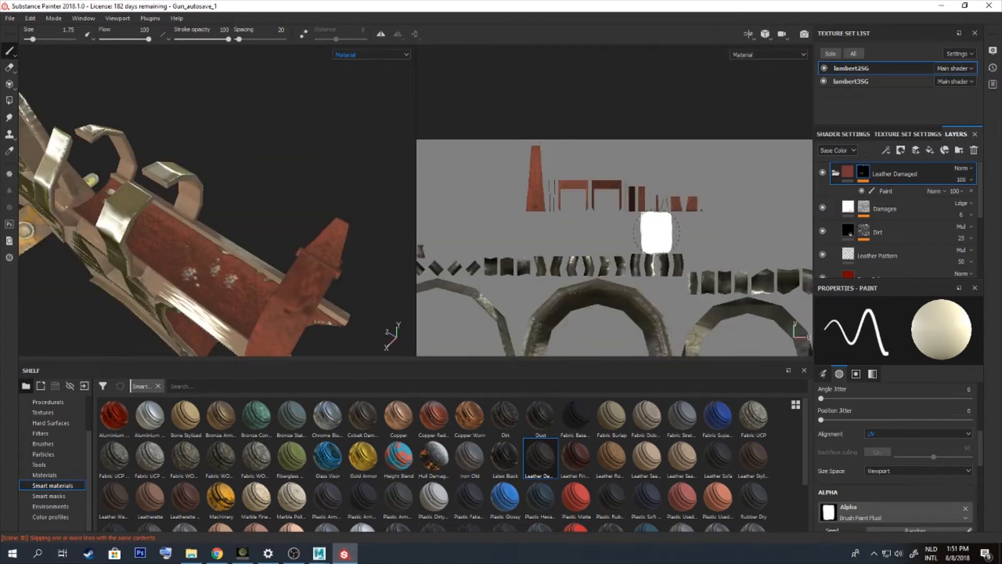
Show the base materials with Gold Pure and remove the Paint effect from the Leather Damaged folder's mask
{"action": "scroll", "coordinate": [656, 230], "scroll_direction": "up", "scroll_amount": 1}
{"action": "left_click", "coordinate": [45, 475]}
{"action": "left_click", "coordinate": [256, 457]}
{"action": "left_click", "coordinate": [887, 191]}
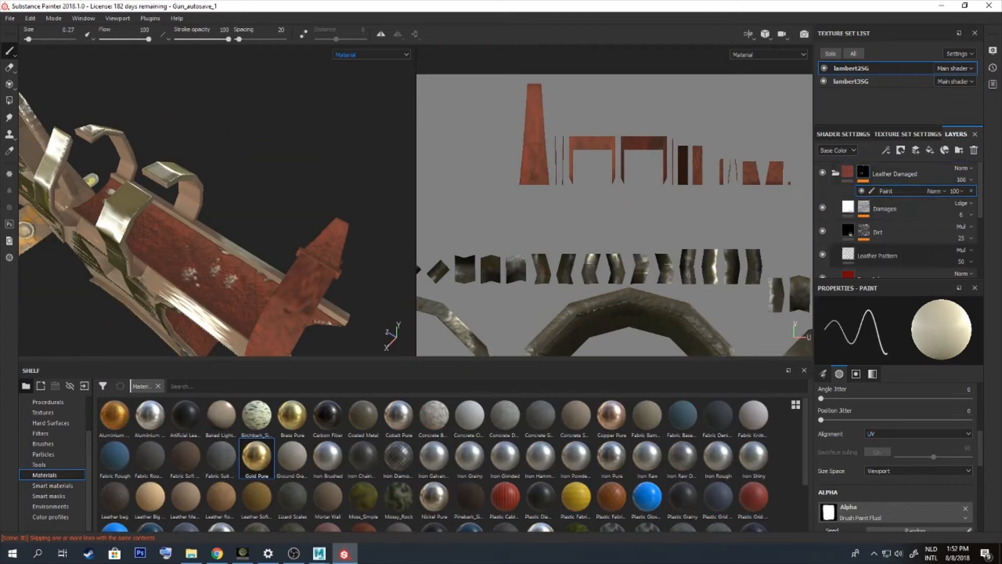
{"action": "scroll", "coordinate": [895, 454], "scroll_direction": "down", "scroll_amount": 5}
{"action": "scroll", "coordinate": [895, 454], "scroll_direction": "up", "scroll_amount": 10}
{"action": "right_click", "coordinate": [902, 193]}
{"action": "double_click", "coordinate": [888, 191]}
{"action": "left_click", "coordinate": [971, 191]}
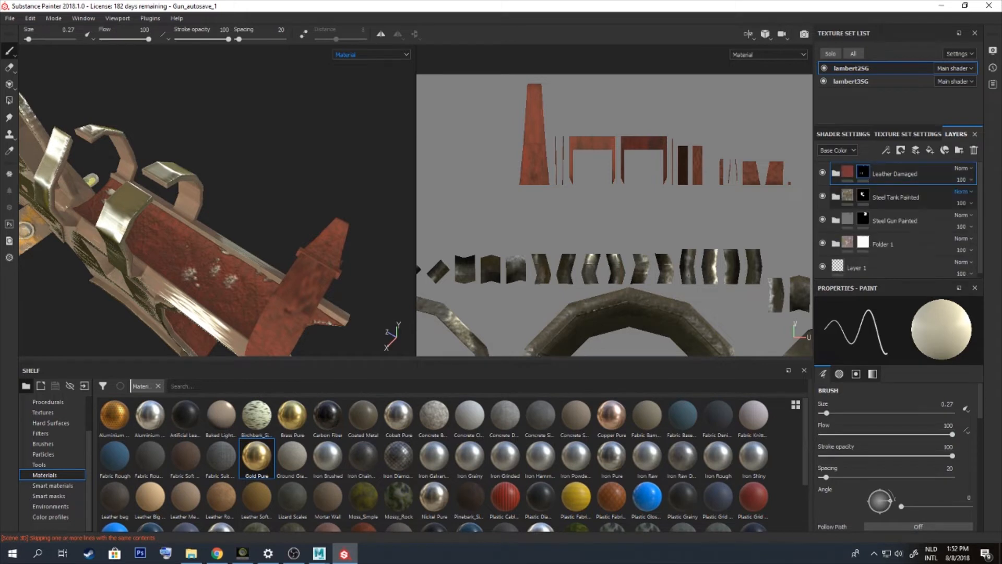
Try to mask the Leather Damaged folder with a color selection and a bitmap mask
{"action": "right_click", "coordinate": [864, 172]}
{"action": "left_click", "coordinate": [894, 212]}
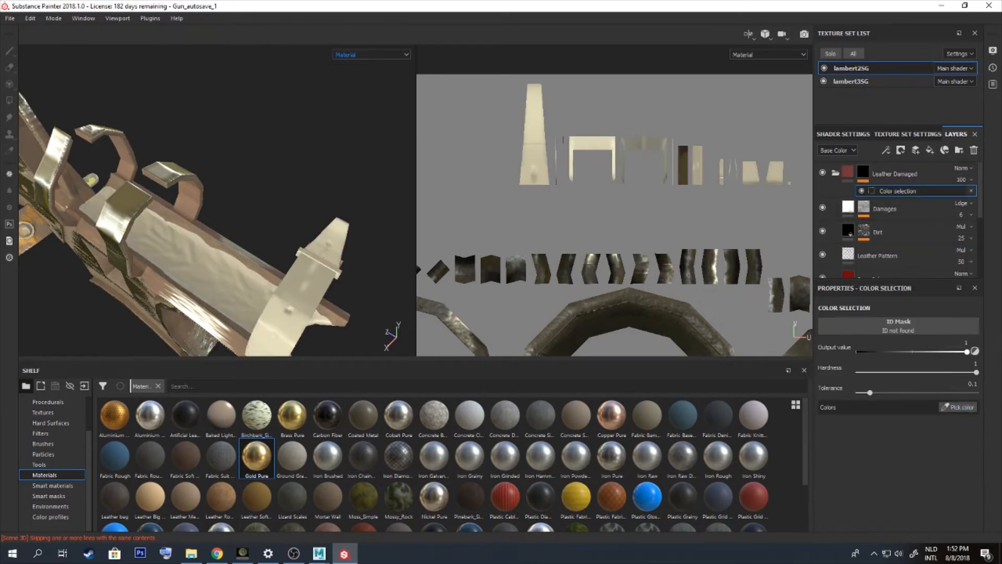
{"action": "left_click", "coordinate": [971, 191]}
{"action": "scroll", "coordinate": [218, 200], "scroll_direction": "down", "scroll_amount": 3}
{"action": "left_click_drag", "start_coordinate": [534, 92], "coordinate": [534, 180]}
{"action": "left_click_drag", "start_coordinate": [218, 219], "coordinate": [261, 167], "text": "alt"}
{"action": "left_click_drag", "start_coordinate": [218, 200], "coordinate": [271, 193], "text": "alt"}
{"action": "scroll", "coordinate": [235, 200], "scroll_direction": "up", "scroll_amount": 4}
{"action": "right_click", "coordinate": [867, 172]}
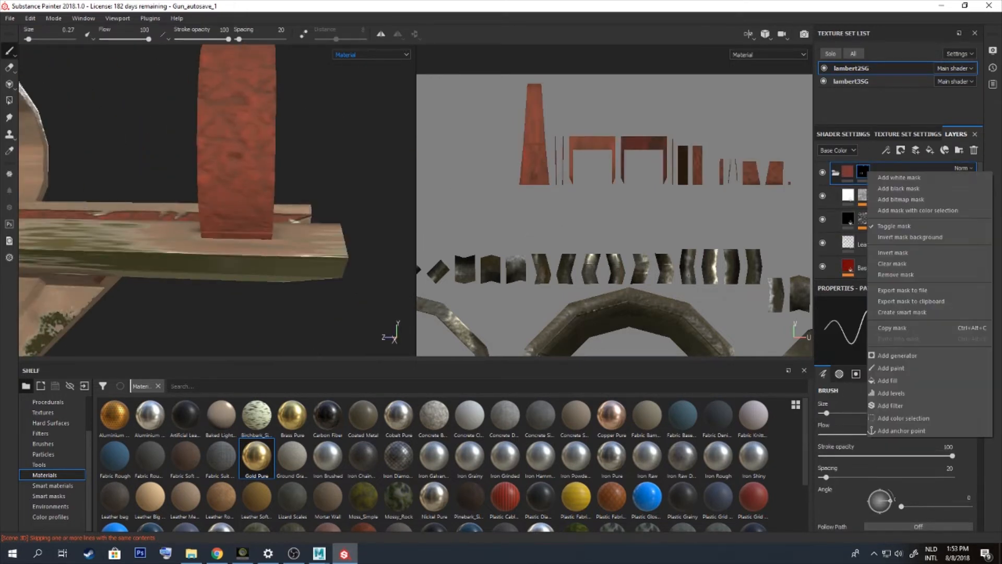
{"action": "left_click", "coordinate": [901, 200]}
{"action": "left_click", "coordinate": [425, 214], "text": "alt"}
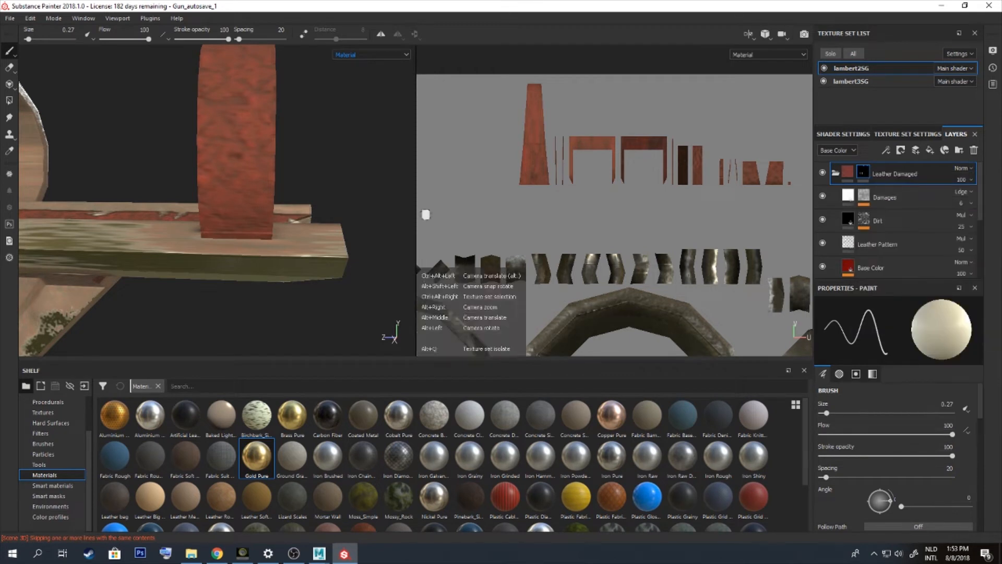
Add a new paint layer above Leather Damaged and set its paint to a rough, very dark brown
{"action": "left_click", "coordinate": [916, 150]}
{"action": "scroll", "coordinate": [895, 459], "scroll_direction": "down", "scroll_amount": 10}
{"action": "left_click", "coordinate": [927, 485]}
{"action": "left_click", "coordinate": [932, 447]}
{"action": "left_click", "coordinate": [947, 448]}
{"action": "left_click_drag", "start_coordinate": [947, 448], "coordinate": [947, 451]}
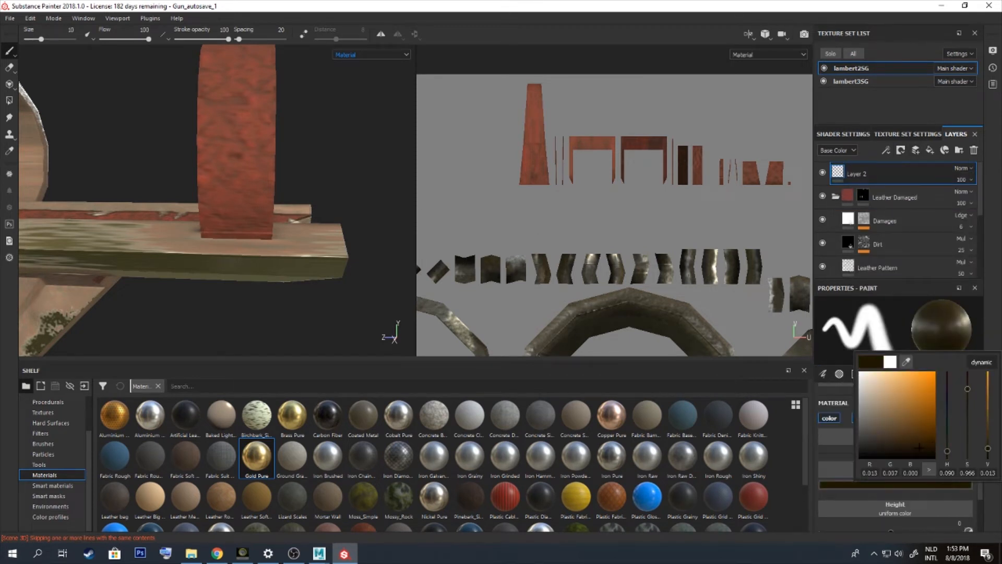
{"action": "scroll", "coordinate": [896, 459], "scroll_direction": "down", "scroll_amount": 3}
{"action": "left_click_drag", "start_coordinate": [862, 516], "coordinate": [924, 516]}
Set full brush hardness with a small size and paint the strap tongue and small strap UV islands dark brown
{"action": "scroll", "coordinate": [895, 459], "scroll_direction": "up", "scroll_amount": 7}
{"action": "left_click_drag", "start_coordinate": [869, 463], "coordinate": [971, 464]}
{"action": "left_click_drag", "start_coordinate": [41, 39], "coordinate": [33, 39]}
{"action": "right_click_drag", "start_coordinate": [706, 177], "coordinate": [720, 178], "text": "ctrl"}
{"action": "left_click_drag", "start_coordinate": [702, 164], "coordinate": [592, 154]}
{"action": "scroll", "coordinate": [895, 459], "scroll_direction": "up", "scroll_amount": 3}
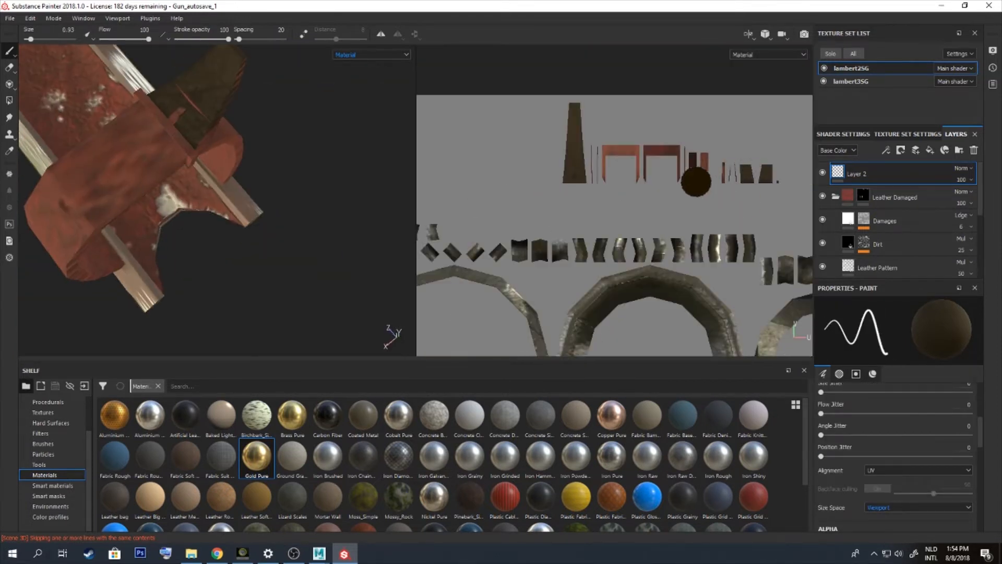
{"action": "scroll", "coordinate": [714, 202], "scroll_direction": "up", "scroll_amount": 2}
{"action": "left_click_drag", "start_coordinate": [702, 143], "coordinate": [702, 176]}
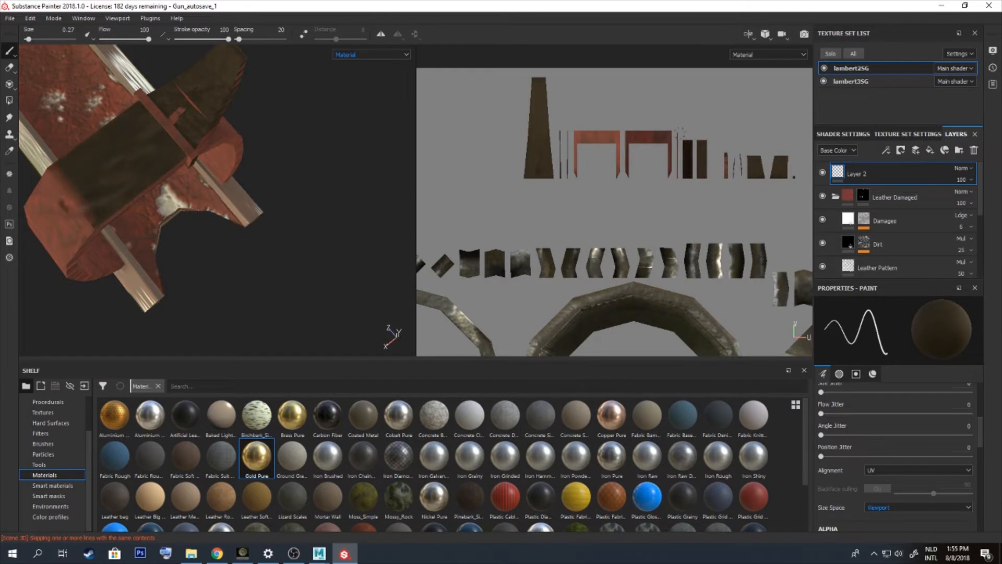
Paint the end ring's long UV strips dark brown with a brush size of 3.7
{"action": "right_click_drag", "start_coordinate": [718, 170], "coordinate": [814, 188], "text": "alt"}
{"action": "middle_click_drag", "start_coordinate": [814, 188], "coordinate": [682, 245], "text": "alt"}
{"action": "right_click_drag", "start_coordinate": [682, 246], "coordinate": [525, 300], "text": "alt"}
{"action": "middle_click_drag", "start_coordinate": [525, 300], "coordinate": [849, 238], "text": "alt"}
{"action": "middle_click_drag", "start_coordinate": [570, 147], "coordinate": [804, 244], "text": "alt"}
{"action": "right_click_drag", "start_coordinate": [502, 239], "coordinate": [537, 240], "text": "ctrl"}
{"action": "mouse_move", "coordinate": [470, 157]}
{"action": "left_mouse_down"}
{"action": "mouse_move", "coordinate": [627, 232]}
{"action": "mouse_move", "coordinate": [679, 238]}
{"action": "left_mouse_up"}
{"action": "left_click_drag", "start_coordinate": [261, 157], "coordinate": [188, 83], "text": "alt"}
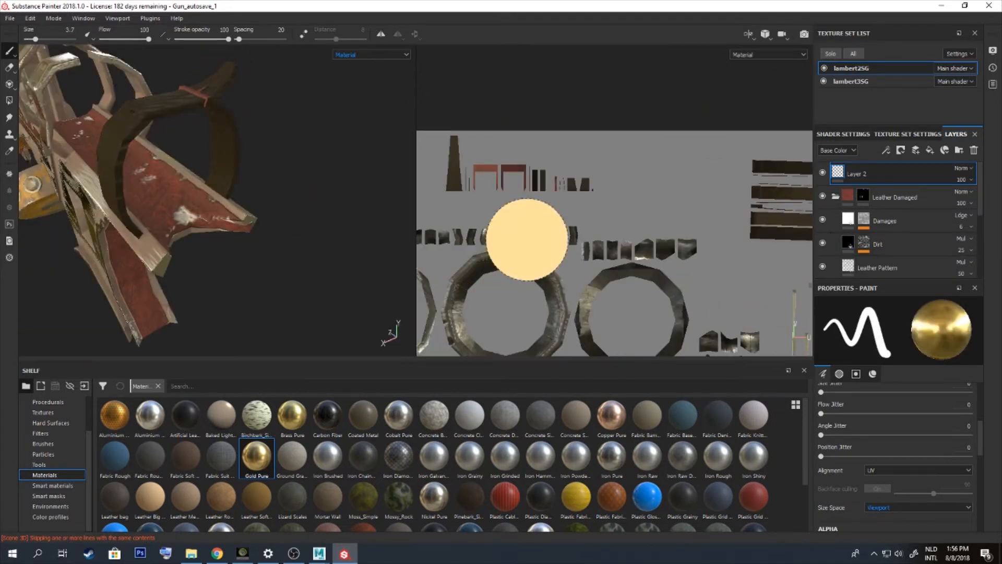
Paint the strap's U-shaped buckle islands and small clasp strip with Gold Pure at roughness 0.44
{"action": "left_click", "coordinate": [873, 373]}
{"action": "left_click_drag", "start_coordinate": [515, 167], "coordinate": [525, 190]}
{"action": "mouse_move", "coordinate": [529, 186]}
{"action": "right_mouse_down", "text": "alt"}
{"action": "mouse_move", "coordinate": [580, 186]}
{"action": "mouse_move", "coordinate": [579, 178]}
{"action": "right_mouse_up", "text": "alt"}
{"action": "left_click_drag", "start_coordinate": [593, 172], "coordinate": [593, 197]}
{"action": "right_click_drag", "start_coordinate": [293, 198], "coordinate": [229, 199], "text": "alt"}
{"action": "left_click_drag", "start_coordinate": [230, 198], "coordinate": [292, 209], "text": "alt"}
{"action": "right_click_drag", "start_coordinate": [555, 284], "coordinate": [532, 284], "text": "alt"}
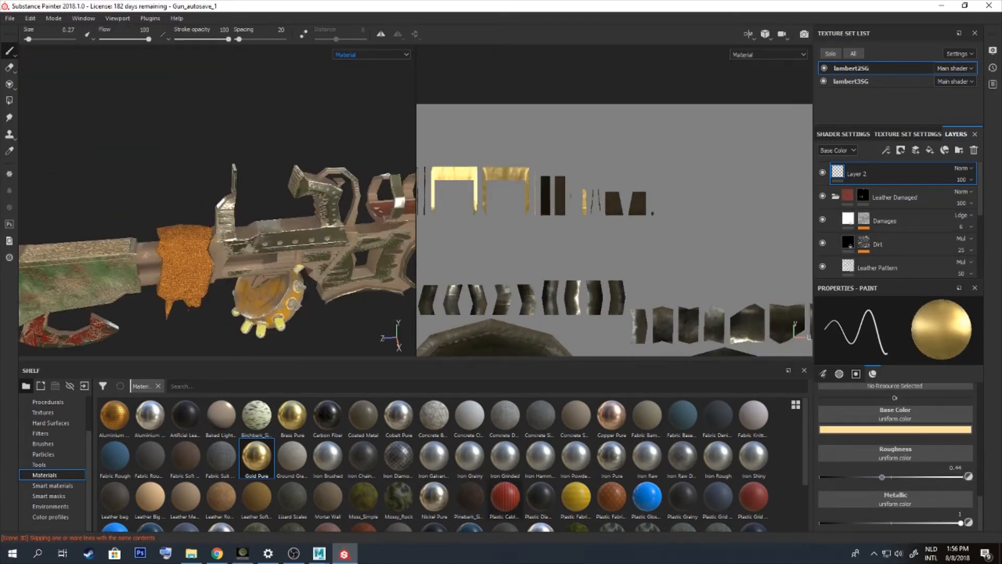
Choose the Plastic Grainy material and paint the ribbed face of the upper handle's grip
{"action": "left_click", "coordinate": [683, 497]}
{"action": "middle_click_drag", "start_coordinate": [584, 292], "coordinate": [600, 157], "text": "alt"}
{"action": "right_click_drag", "start_coordinate": [600, 209], "coordinate": [502, 209], "text": "alt"}
{"action": "middle_click_drag", "start_coordinate": [626, 272], "coordinate": [600, 156], "text": "alt"}
{"action": "middle_click_drag", "start_coordinate": [663, 214], "coordinate": [605, 206], "text": "alt"}
{"action": "right_click_drag", "start_coordinate": [605, 209], "coordinate": [652, 209], "text": "alt"}
{"action": "mouse_move", "coordinate": [251, 208]}
{"action": "left_mouse_down", "text": "alt"}
{"action": "mouse_move", "coordinate": [297, 209]}
{"action": "mouse_move", "coordinate": [287, 209]}
{"action": "left_mouse_up", "text": "alt"}
{"action": "right_click_drag", "start_coordinate": [573, 222], "coordinate": [587, 223], "text": "ctrl"}
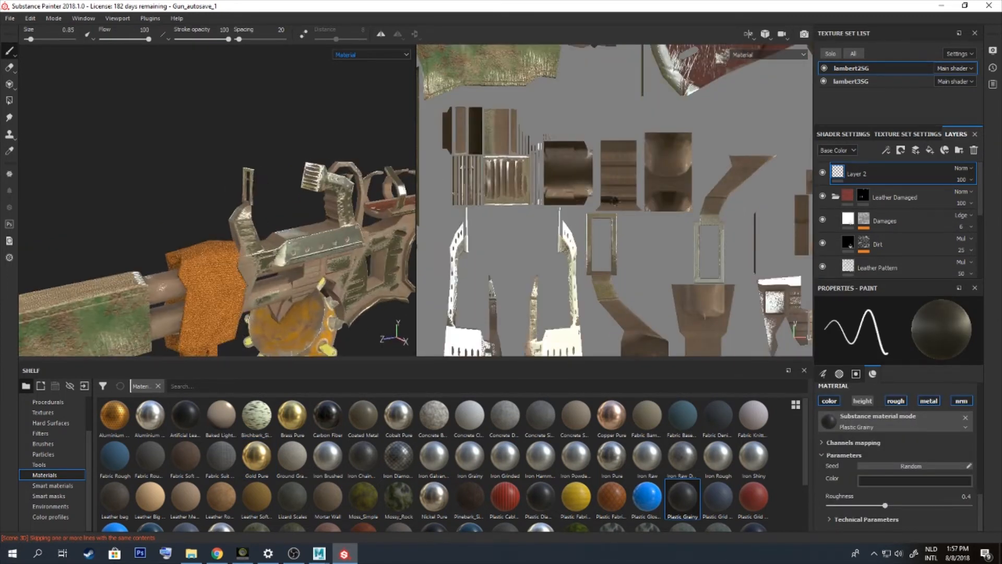
{"action": "left_click_drag", "start_coordinate": [292, 209], "coordinate": [313, 209], "text": "alt"}
{"action": "right_click_drag", "start_coordinate": [292, 209], "coordinate": [365, 209], "text": "alt"}
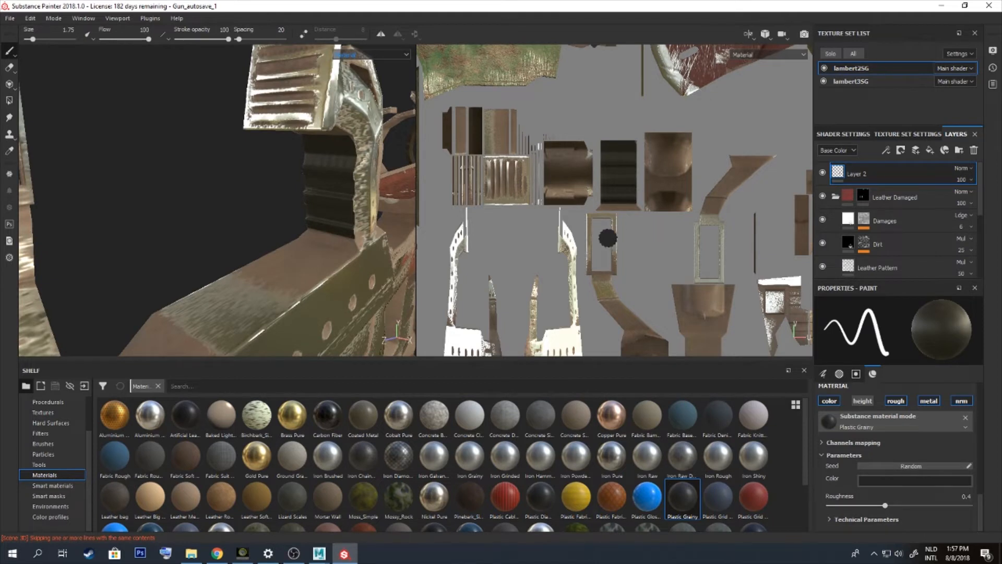
Start painting the top of the handle's side plate on its UV island with Plastic Grainy
{"action": "left_click_drag", "start_coordinate": [251, 209], "coordinate": [313, 193], "text": "alt"}
{"action": "right_click_drag", "start_coordinate": [313, 209], "coordinate": [261, 209], "text": "alt"}
{"action": "right_click_drag", "start_coordinate": [509, 210], "coordinate": [553, 211], "text": "alt"}
{"action": "middle_click_drag", "start_coordinate": [553, 210], "coordinate": [603, 223], "text": "alt"}
{"action": "right_click_drag", "start_coordinate": [611, 235], "coordinate": [590, 235], "text": "alt"}
{"action": "middle_click_drag", "start_coordinate": [611, 313], "coordinate": [600, 191], "text": "alt"}
{"action": "left_click_drag", "start_coordinate": [590, 125], "coordinate": [591, 133]}
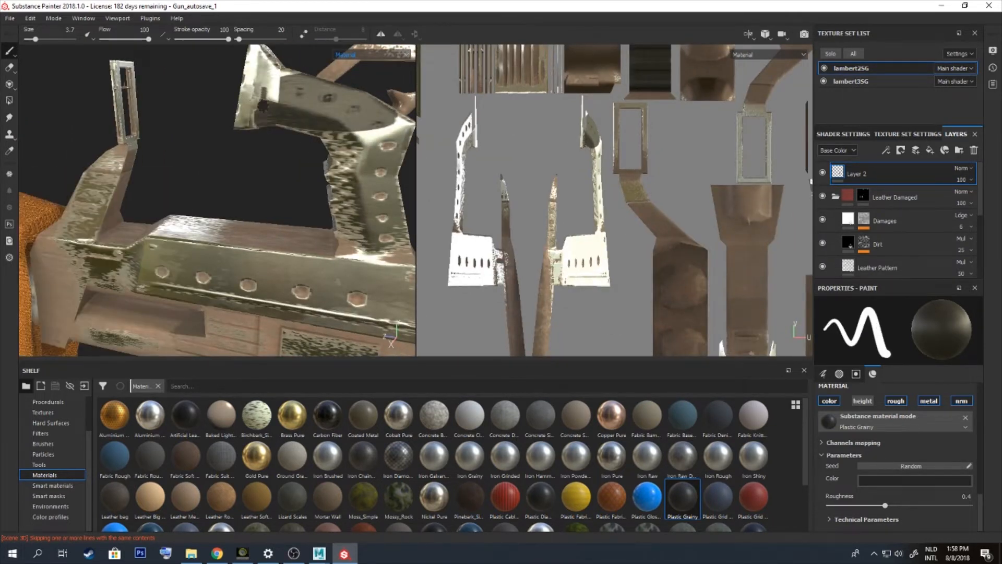
Paint the handle's side plates and smooth back face with Plastic Grainy directly on the model
{"action": "mouse_move", "coordinate": [254, 110]}
{"action": "left_mouse_down", "text": "alt"}
{"action": "mouse_move", "coordinate": [261, 125]}
{"action": "mouse_move", "coordinate": [250, 152]}
{"action": "mouse_move", "coordinate": [285, 183]}
{"action": "left_mouse_up", "text": "alt"}
{"action": "mouse_move", "coordinate": [282, 180]}
{"action": "left_mouse_down"}
{"action": "mouse_move", "coordinate": [285, 200]}
{"action": "mouse_move", "coordinate": [278, 193]}
{"action": "left_mouse_up"}
{"action": "left_click_drag", "start_coordinate": [279, 193], "coordinate": [305, 204], "text": "alt"}
{"action": "mouse_move", "coordinate": [305, 204]}
{"action": "left_mouse_down"}
{"action": "mouse_move", "coordinate": [295, 261]}
{"action": "mouse_move", "coordinate": [299, 157]}
{"action": "left_mouse_up"}
{"action": "left_click_drag", "start_coordinate": [368, 195], "coordinate": [363, 242]}
{"action": "mouse_move", "coordinate": [363, 241]}
{"action": "left_mouse_down", "text": "alt"}
{"action": "mouse_move", "coordinate": [323, 230]}
{"action": "mouse_move", "coordinate": [261, 240]}
{"action": "mouse_move", "coordinate": [267, 251]}
{"action": "left_mouse_up", "text": "alt"}
{"action": "left_click_drag", "start_coordinate": [267, 250], "coordinate": [324, 208], "text": "alt"}
{"action": "left_click_drag", "start_coordinate": [328, 201], "coordinate": [301, 223]}
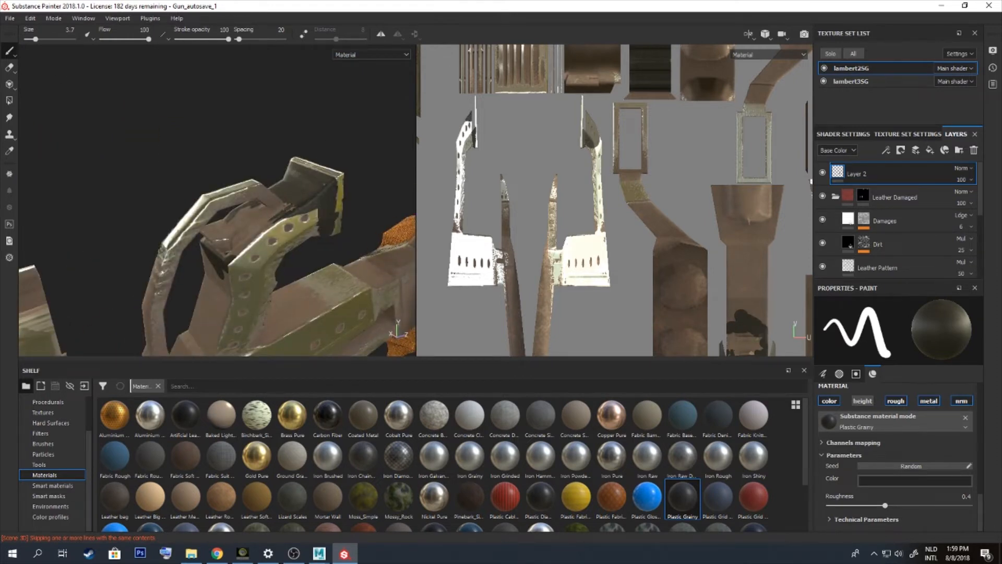
{"action": "mouse_move", "coordinate": [301, 223]}
{"action": "left_mouse_down", "text": "alt"}
{"action": "mouse_move", "coordinate": [294, 172]}
{"action": "mouse_move", "coordinate": [274, 188]}
{"action": "left_mouse_up", "text": "alt"}
{"action": "left_click_drag", "start_coordinate": [274, 188], "coordinate": [238, 191], "text": "alt"}
{"action": "left_click_drag", "start_coordinate": [240, 191], "coordinate": [206, 196]}
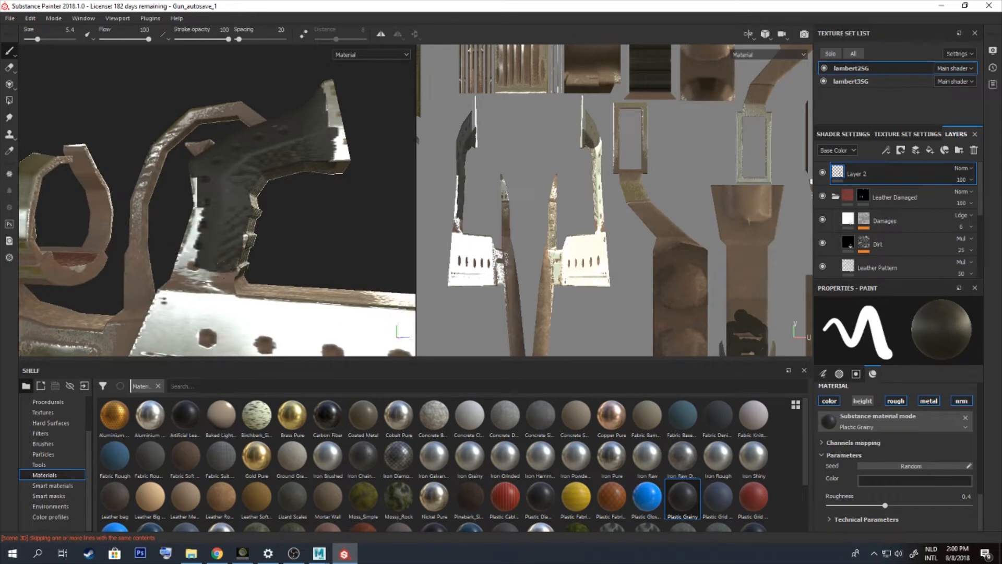
Cover the handle's remaining bare sides and lower edges with Plastic Grainy
{"action": "left_click_drag", "start_coordinate": [199, 245], "coordinate": [216, 209], "text": "alt"}
{"action": "mouse_move", "coordinate": [214, 208]}
{"action": "left_mouse_down"}
{"action": "mouse_move", "coordinate": [191, 263]}
{"action": "mouse_move", "coordinate": [240, 245]}
{"action": "mouse_move", "coordinate": [178, 235]}
{"action": "left_mouse_up"}
{"action": "left_click_drag", "start_coordinate": [157, 251], "coordinate": [131, 212]}
{"action": "mouse_move", "coordinate": [130, 210]}
{"action": "left_mouse_down"}
{"action": "mouse_move", "coordinate": [85, 183]}
{"action": "mouse_move", "coordinate": [143, 221]}
{"action": "left_mouse_up"}
{"action": "mouse_move", "coordinate": [162, 282]}
{"action": "left_mouse_down"}
{"action": "mouse_move", "coordinate": [141, 222]}
{"action": "mouse_move", "coordinate": [182, 245]}
{"action": "mouse_move", "coordinate": [169, 255]}
{"action": "left_mouse_up"}
{"action": "mouse_move", "coordinate": [170, 256]}
{"action": "left_mouse_down"}
{"action": "mouse_move", "coordinate": [163, 203]}
{"action": "mouse_move", "coordinate": [184, 245]}
{"action": "left_mouse_up"}
{"action": "left_click_drag", "start_coordinate": [184, 245], "coordinate": [157, 219], "text": "alt"}
{"action": "left_click_drag", "start_coordinate": [126, 268], "coordinate": [103, 282], "text": "alt"}
Switch to the eraser and give it the Brush Paper Dirty Drop alpha
{"action": "key", "text": "e"}
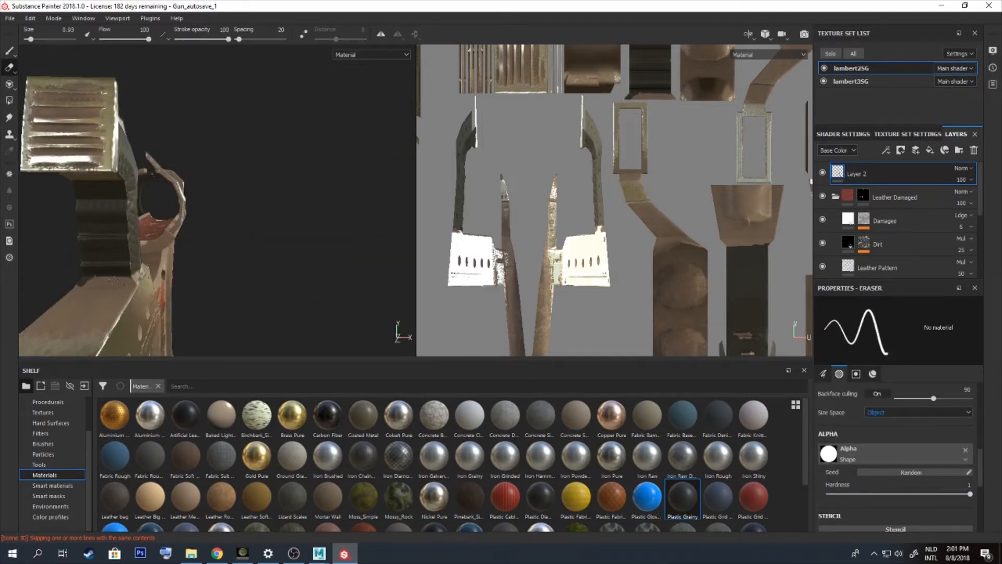
{"action": "left_click_drag", "start_coordinate": [272, 269], "coordinate": [344, 334], "text": "alt"}
{"action": "mouse_move", "coordinate": [251, 209]}
{"action": "left_mouse_down", "text": "alt"}
{"action": "mouse_move", "coordinate": [292, 156]}
{"action": "mouse_move", "coordinate": [293, 261]}
{"action": "left_mouse_up", "text": "alt"}
{"action": "left_click", "coordinate": [888, 454]}
{"action": "left_click", "coordinate": [903, 386]}
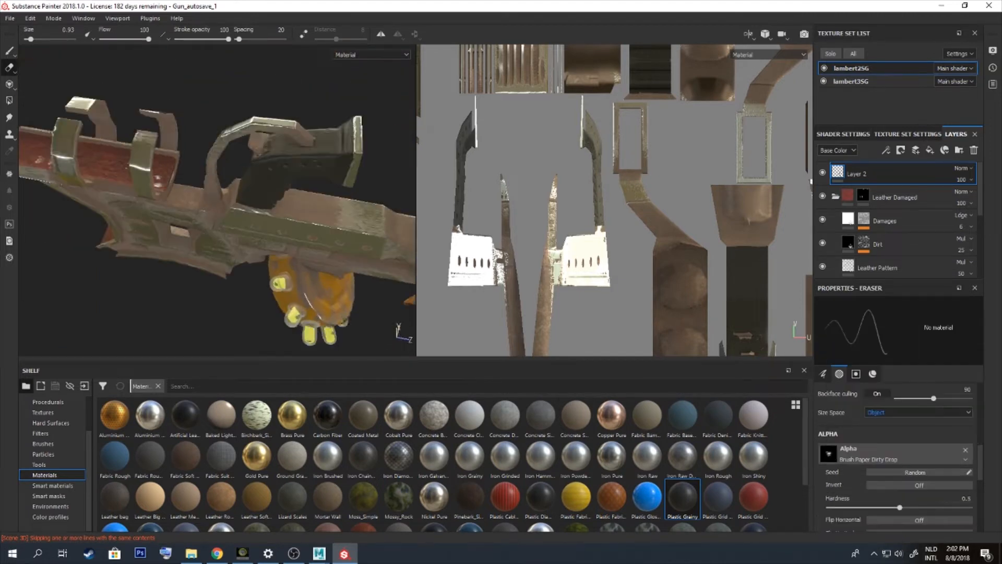
Erase worn chips into the plastic on the handle's sides, enlarging the eraser for bigger spots
{"action": "right_click_drag", "start_coordinate": [261, 219], "coordinate": [313, 209], "text": "alt"}
{"action": "right_click_drag", "start_coordinate": [293, 177], "coordinate": [302, 178], "text": "ctrl"}
{"action": "left_click_drag", "start_coordinate": [290, 230], "coordinate": [300, 267], "text": "alt"}
{"action": "left_click_drag", "start_coordinate": [342, 174], "coordinate": [258, 208], "text": "alt"}
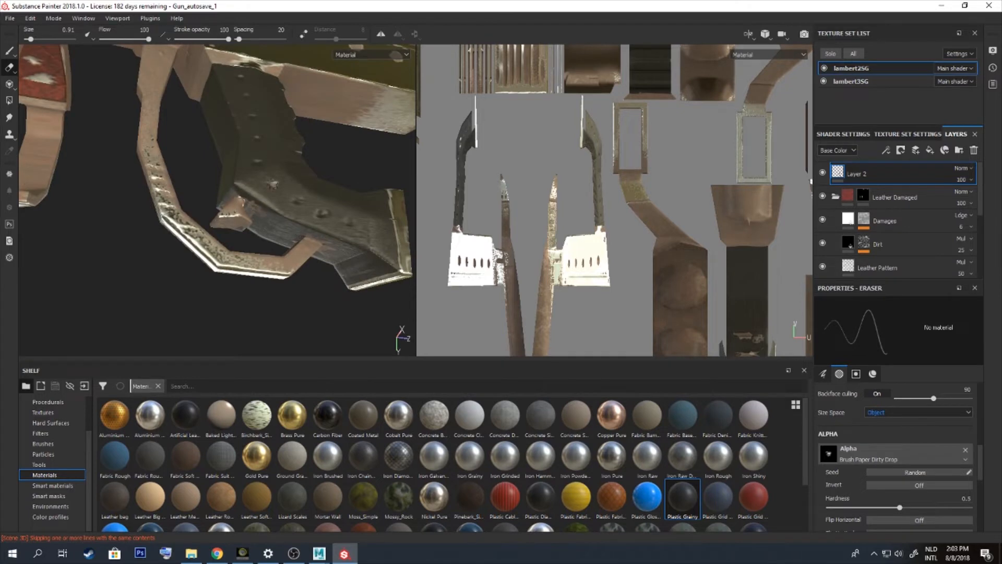
{"action": "left_click_drag", "start_coordinate": [251, 116], "coordinate": [249, 173], "text": "alt"}
{"action": "left_click_drag", "start_coordinate": [291, 229], "coordinate": [342, 323], "text": "alt"}
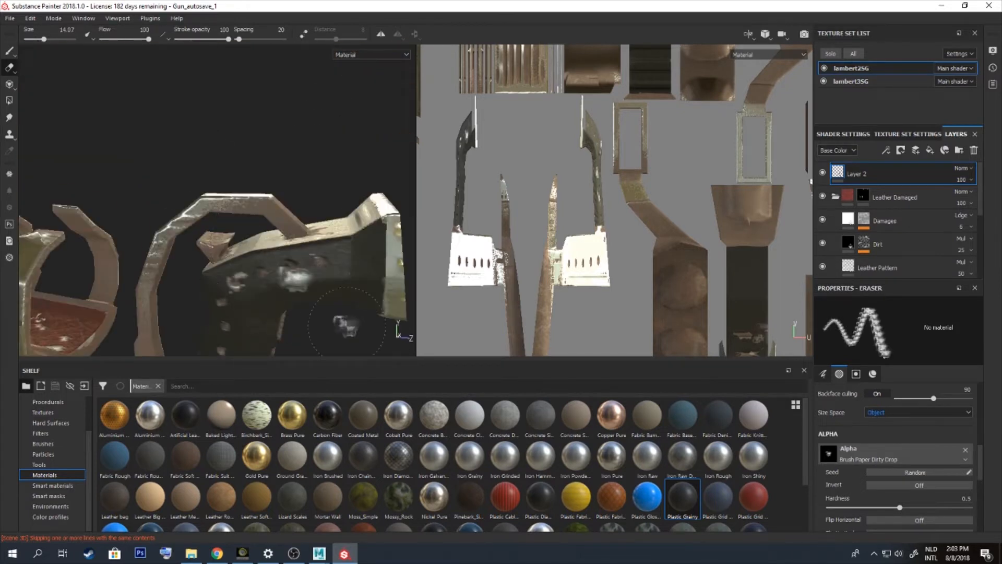
{"action": "scroll", "coordinate": [895, 454], "scroll_direction": "down", "scroll_amount": 2}
{"action": "left_click_drag", "start_coordinate": [313, 250], "coordinate": [297, 209], "text": "alt"}
Return to the paint brush and set Plastic Grainy's height position to 0.6
{"action": "left_click", "coordinate": [9, 51]}
{"action": "scroll", "coordinate": [896, 454], "scroll_direction": "up", "scroll_amount": 3}
{"action": "scroll", "coordinate": [895, 454], "scroll_direction": "down", "scroll_amount": 10}
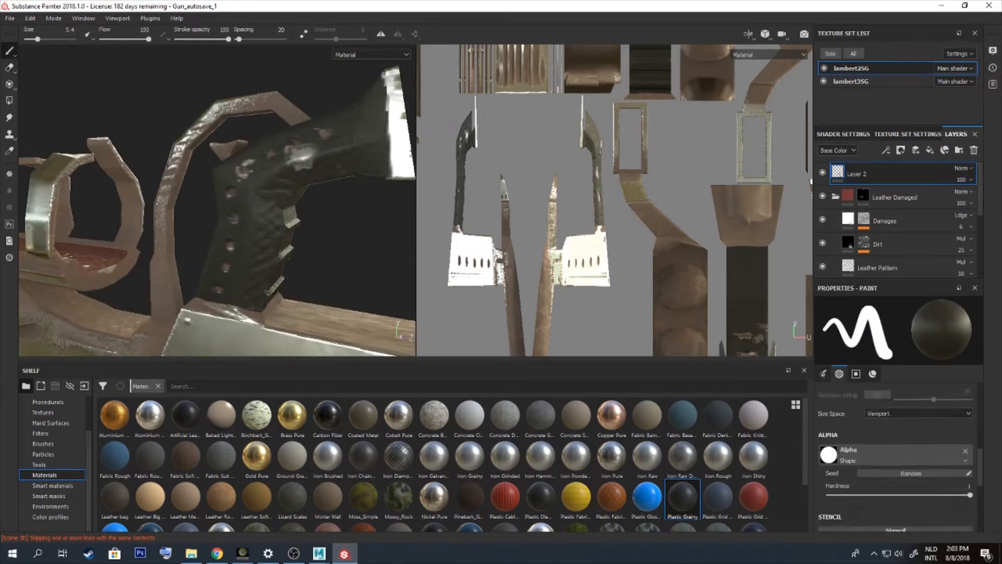
{"action": "left_click", "coordinate": [867, 519]}
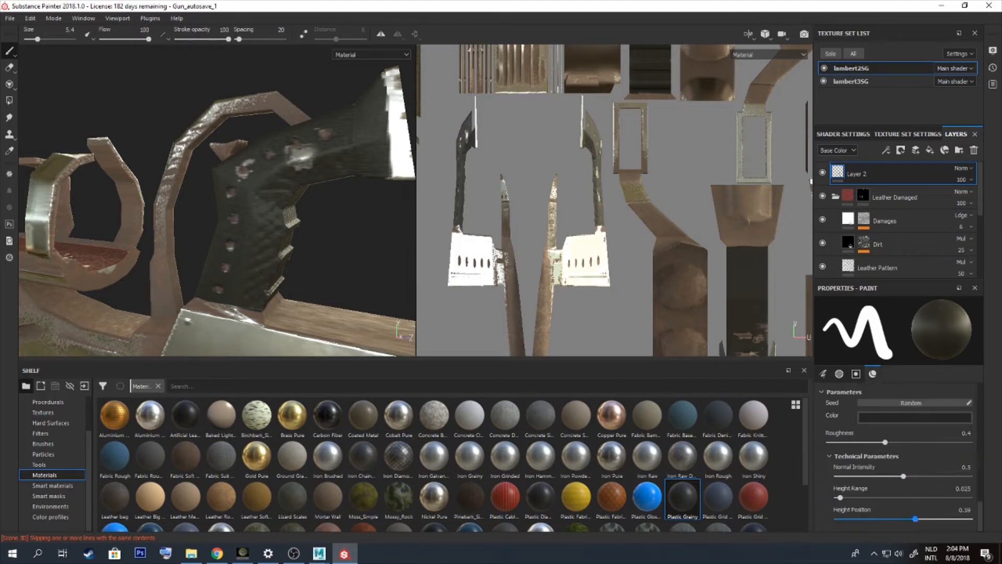
{"action": "left_click_drag", "start_coordinate": [385, 143], "coordinate": [204, 151], "text": "alt"}
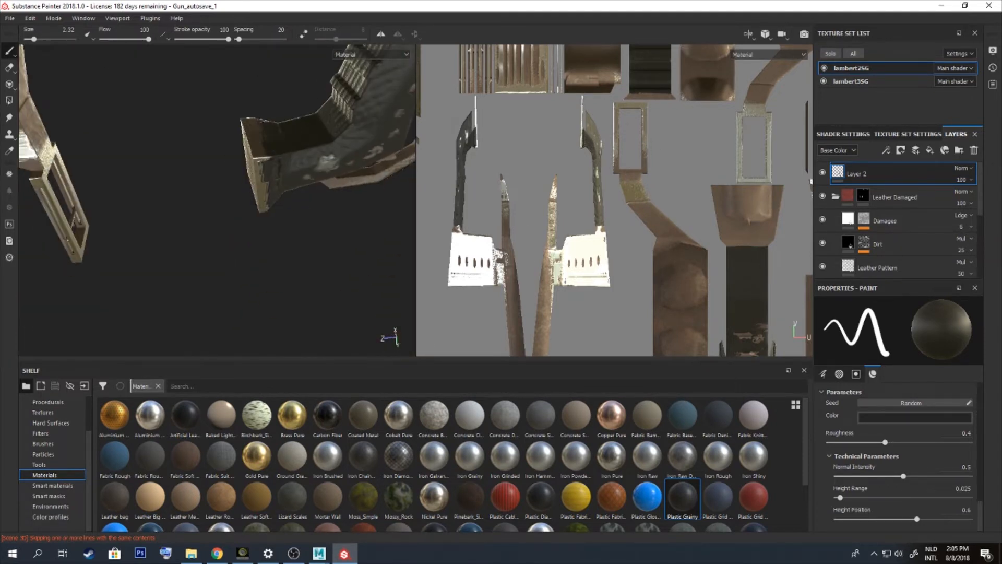
Set the eraser to the Brush Paint Vertical alpha with hardness 1 and size 0.57 for the handle's end
{"action": "mouse_move", "coordinate": [267, 141]}
{"action": "left_mouse_down", "text": "alt"}
{"action": "mouse_move", "coordinate": [308, 199]}
{"action": "mouse_move", "coordinate": [272, 235]}
{"action": "left_mouse_up", "text": "alt"}
{"action": "key", "text": "2"}
{"action": "scroll", "coordinate": [913, 485], "scroll_direction": "up", "scroll_amount": 5}
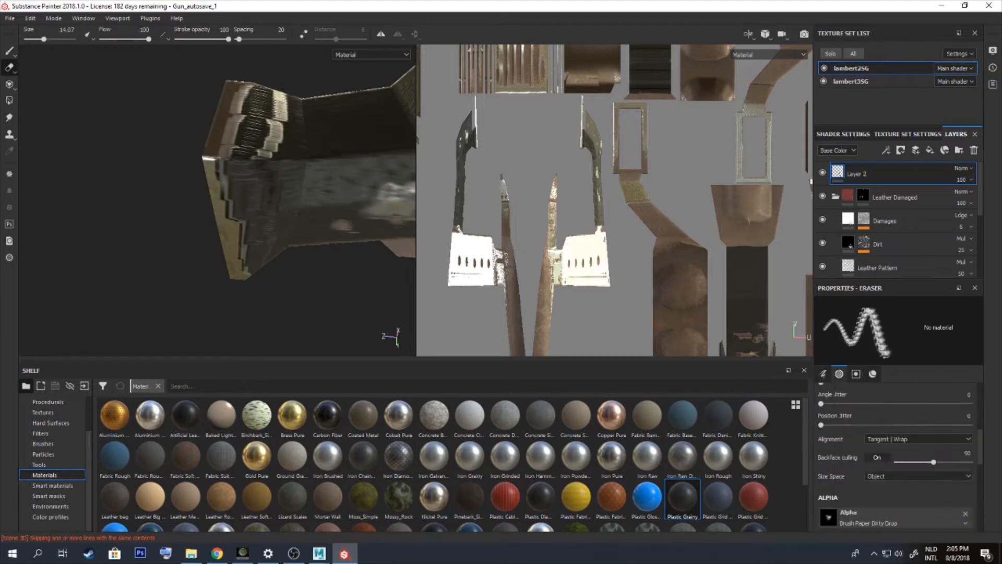
{"action": "scroll", "coordinate": [920, 490], "scroll_direction": "down", "scroll_amount": 3}
{"action": "left_click_drag", "start_coordinate": [900, 477], "coordinate": [972, 477]}
{"action": "left_click_drag", "start_coordinate": [272, 235], "coordinate": [268, 298], "text": "alt"}
{"action": "right_click_drag", "start_coordinate": [267, 298], "coordinate": [222, 295], "text": "ctrl"}
{"action": "mouse_move", "coordinate": [225, 209]}
{"action": "left_mouse_down", "text": "alt"}
{"action": "mouse_move", "coordinate": [271, 172]}
{"action": "mouse_move", "coordinate": [209, 209]}
{"action": "mouse_move", "coordinate": [293, 240]}
{"action": "mouse_move", "coordinate": [245, 224]}
{"action": "left_mouse_up", "text": "alt"}
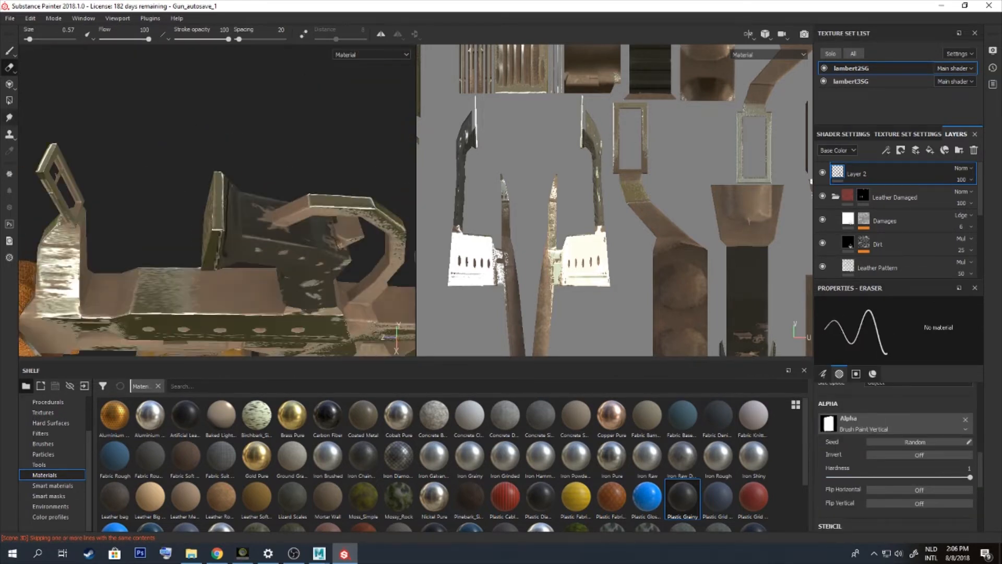
Repaint Plastic Grainy over the handle's lower side with the round brush enlarged to size 12.42
{"action": "key", "text": "1"}
{"action": "right_click_drag", "start_coordinate": [277, 223], "coordinate": [261, 222], "text": "ctrl"}
{"action": "mouse_move", "coordinate": [253, 218]}
{"action": "left_mouse_down", "text": "alt"}
{"action": "mouse_move", "coordinate": [311, 223]}
{"action": "mouse_move", "coordinate": [141, 222]}
{"action": "left_mouse_up", "text": "alt"}
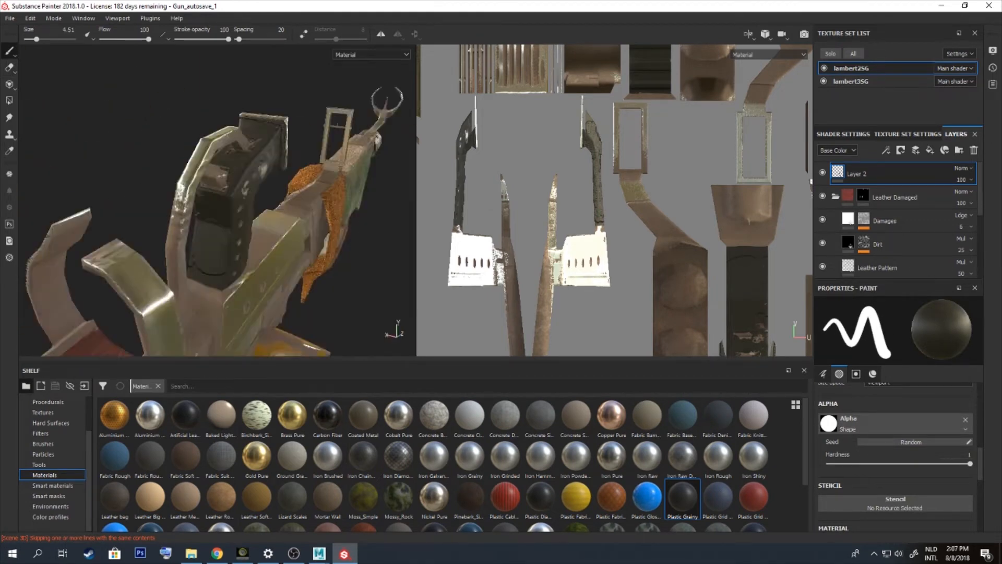
{"action": "right_click_drag", "start_coordinate": [141, 222], "coordinate": [188, 224], "text": "alt"}
{"action": "right_click_drag", "start_coordinate": [59, 287], "coordinate": [87, 287], "text": "ctrl"}
{"action": "left_click_drag", "start_coordinate": [59, 287], "coordinate": [69, 305]}
{"action": "left_click_drag", "start_coordinate": [141, 150], "coordinate": [209, 156], "text": "alt"}
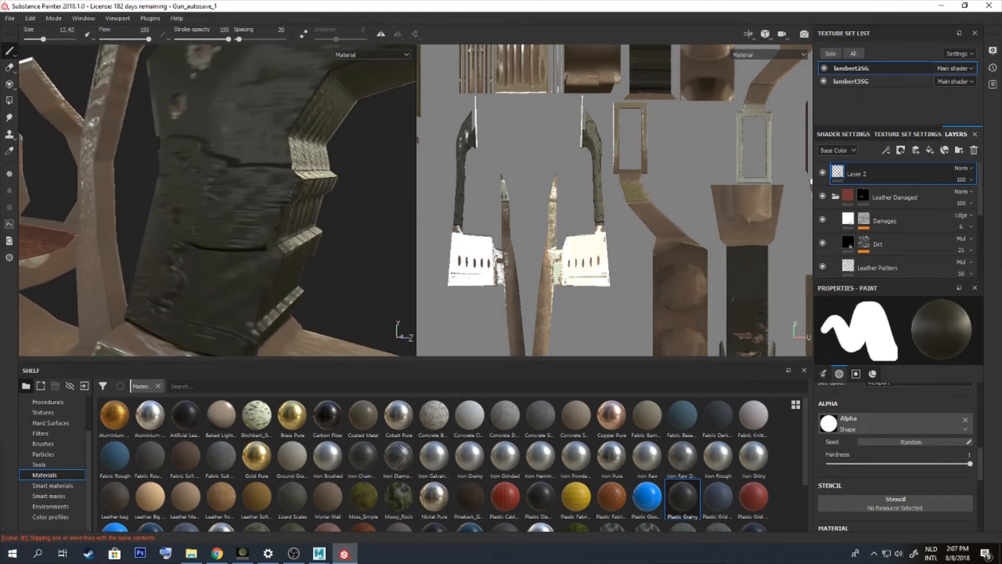
Soften the brush to hardness 0.11 and paint Plastic Grainy over the handle's sides and ridged back, varying the brush size
{"action": "left_click_drag", "start_coordinate": [971, 464], "coordinate": [844, 463]}
{"action": "left_click_drag", "start_coordinate": [176, 108], "coordinate": [276, 141]}
{"action": "left_click_drag", "start_coordinate": [360, 308], "coordinate": [279, 319], "text": "alt"}
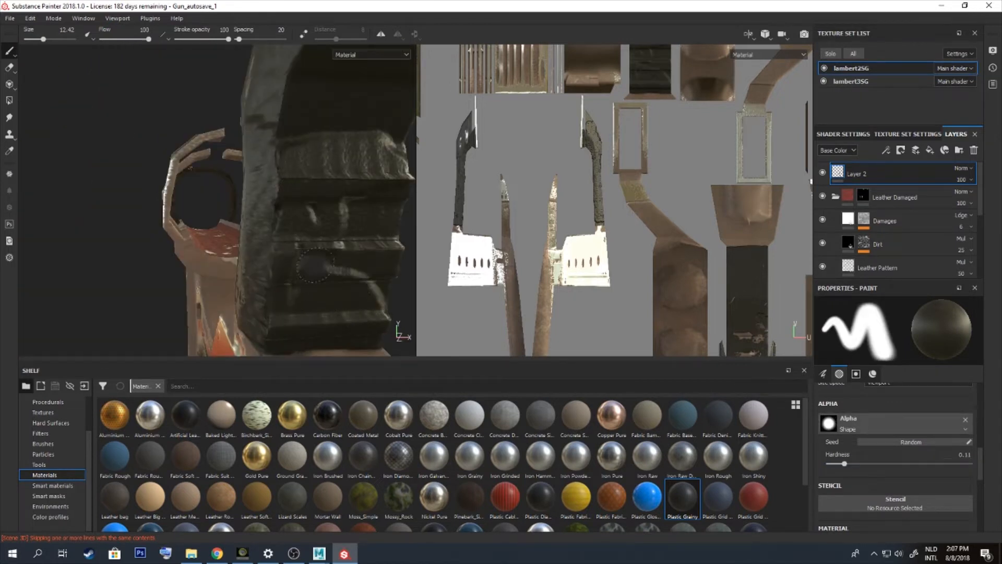
{"action": "right_click_drag", "start_coordinate": [315, 265], "coordinate": [366, 230], "text": "ctrl"}
{"action": "mouse_move", "coordinate": [366, 225]}
{"action": "left_mouse_down", "text": "alt"}
{"action": "mouse_move", "coordinate": [282, 141]}
{"action": "mouse_move", "coordinate": [323, 131]}
{"action": "mouse_move", "coordinate": [282, 246]}
{"action": "left_mouse_up", "text": "alt"}
{"action": "right_click_drag", "start_coordinate": [282, 249], "coordinate": [256, 249], "text": "ctrl"}
{"action": "right_click_drag", "start_coordinate": [256, 249], "coordinate": [208, 209], "text": "alt"}
{"action": "left_click_drag", "start_coordinate": [209, 209], "coordinate": [279, 113], "text": "alt"}
{"action": "right_click_drag", "start_coordinate": [279, 113], "coordinate": [268, 113], "text": "ctrl"}
{"action": "mouse_move", "coordinate": [265, 97]}
{"action": "left_mouse_down", "text": "alt"}
{"action": "mouse_move", "coordinate": [261, 115]}
{"action": "mouse_move", "coordinate": [313, 131]}
{"action": "mouse_move", "coordinate": [245, 139]}
{"action": "left_mouse_up", "text": "alt"}
{"action": "mouse_move", "coordinate": [234, 72]}
{"action": "left_mouse_down", "text": "alt"}
{"action": "mouse_move", "coordinate": [266, 214]}
{"action": "mouse_move", "coordinate": [357, 228]}
{"action": "left_mouse_up", "text": "alt"}
Try out eraser alphas for the handle's plastic and choose Brush Paint Vertical with hardness 1
{"action": "key", "text": "e"}
{"action": "left_click_drag", "start_coordinate": [970, 478], "coordinate": [873, 477]}
{"action": "scroll", "coordinate": [895, 460], "scroll_direction": "down", "scroll_amount": 1}
{"action": "left_click", "coordinate": [896, 414]}
{"action": "left_click", "coordinate": [897, 494]}
{"action": "mouse_move", "coordinate": [271, 156]}
{"action": "left_mouse_down", "text": "alt"}
{"action": "mouse_move", "coordinate": [245, 172]}
{"action": "mouse_move", "coordinate": [157, 162]}
{"action": "left_mouse_up", "text": "alt"}
{"action": "left_click", "coordinate": [895, 414]}
{"action": "scroll", "coordinate": [896, 522], "scroll_direction": "down", "scroll_amount": 3}
{"action": "left_click", "coordinate": [925, 463]}
{"action": "left_click_drag", "start_coordinate": [271, 125], "coordinate": [256, 277], "text": "alt"}
{"action": "scroll", "coordinate": [217, 201], "scroll_direction": "down", "scroll_amount": 10}
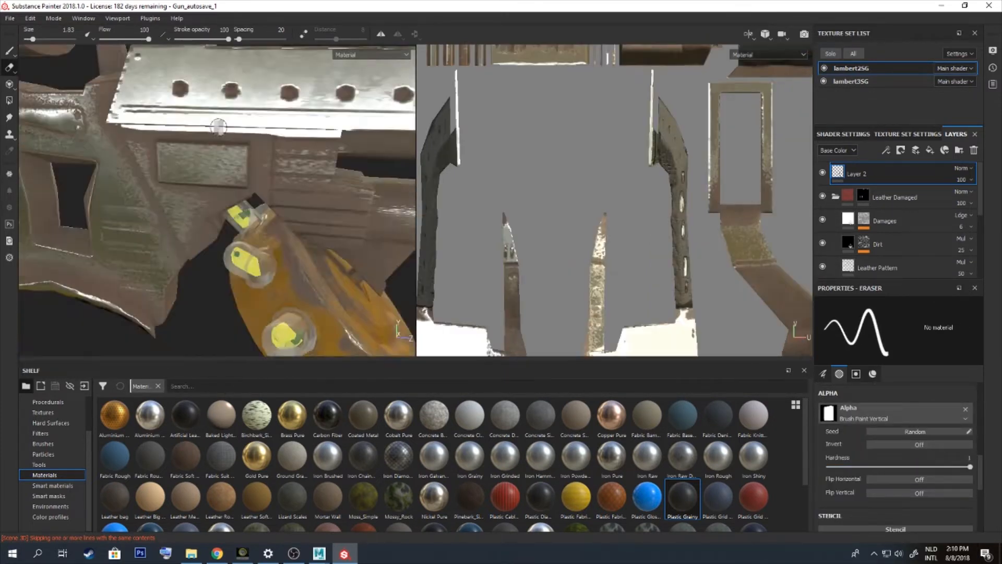
Erase small worn chips into the handle's plastic from several angles, adjusting the eraser size
{"action": "left_click_drag", "start_coordinate": [313, 229], "coordinate": [179, 233], "text": "alt"}
{"action": "mouse_move", "coordinate": [270, 223]}
{"action": "left_mouse_down", "text": "alt"}
{"action": "mouse_move", "coordinate": [289, 165]}
{"action": "mouse_move", "coordinate": [334, 209]}
{"action": "mouse_move", "coordinate": [253, 215]}
{"action": "mouse_move", "coordinate": [344, 214]}
{"action": "mouse_move", "coordinate": [330, 215]}
{"action": "left_mouse_up", "text": "alt"}
{"action": "right_click_drag", "start_coordinate": [186, 288], "coordinate": [195, 287], "text": "ctrl"}
{"action": "mouse_move", "coordinate": [186, 262]}
{"action": "left_mouse_down", "text": "alt"}
{"action": "mouse_move", "coordinate": [261, 209]}
{"action": "mouse_move", "coordinate": [222, 230]}
{"action": "left_mouse_up", "text": "alt"}
{"action": "scroll", "coordinate": [235, 224], "scroll_direction": "down", "scroll_amount": 5}
{"action": "key", "text": "1"}
{"action": "key", "text": "2"}
{"action": "right_click_drag", "start_coordinate": [202, 200], "coordinate": [191, 200], "text": "ctrl"}
Replace the eraser's alpha with Smudge Radial and resize it for rougher wear
{"action": "left_click", "coordinate": [839, 374]}
{"action": "left_click", "coordinate": [896, 413]}
{"action": "left_click", "coordinate": [908, 480]}
{"action": "right_click_drag", "start_coordinate": [293, 305], "coordinate": [339, 304], "text": "ctrl"}
{"action": "left_click", "coordinate": [896, 413]}
{"action": "scroll", "coordinate": [935, 528], "scroll_direction": "down", "scroll_amount": 5}
{"action": "scroll", "coordinate": [908, 496], "scroll_direction": "down", "scroll_amount": 5}
{"action": "left_click", "coordinate": [908, 495]}
Erase scratched wear into the handle with the Smudge Radial eraser at hardness 0.41, resizing it as needed
{"action": "mouse_move", "coordinate": [235, 235]}
{"action": "left_mouse_down", "text": "alt"}
{"action": "mouse_move", "coordinate": [340, 280]}
{"action": "mouse_move", "coordinate": [292, 271]}
{"action": "left_mouse_up", "text": "alt"}
{"action": "right_click_drag", "start_coordinate": [282, 266], "coordinate": [269, 261], "text": "ctrl"}
{"action": "right_click_drag", "start_coordinate": [224, 302], "coordinate": [209, 303], "text": "ctrl"}
{"action": "mouse_move", "coordinate": [209, 303]}
{"action": "left_mouse_down", "text": "alt"}
{"action": "mouse_move", "coordinate": [261, 235]}
{"action": "mouse_move", "coordinate": [281, 185]}
{"action": "mouse_move", "coordinate": [410, 181]}
{"action": "left_mouse_up", "text": "alt"}
{"action": "right_click_drag", "start_coordinate": [781, 328], "coordinate": [632, 313], "text": "alt"}
{"action": "right_click_drag", "start_coordinate": [235, 224], "coordinate": [319, 204], "text": "alt"}
{"action": "middle_click_drag", "start_coordinate": [318, 204], "coordinate": [245, 188], "text": "alt"}
{"action": "middle_click_drag", "start_coordinate": [600, 209], "coordinate": [594, 263], "text": "alt"}
{"action": "left_click_drag", "start_coordinate": [593, 264], "coordinate": [611, 261], "text": "alt"}
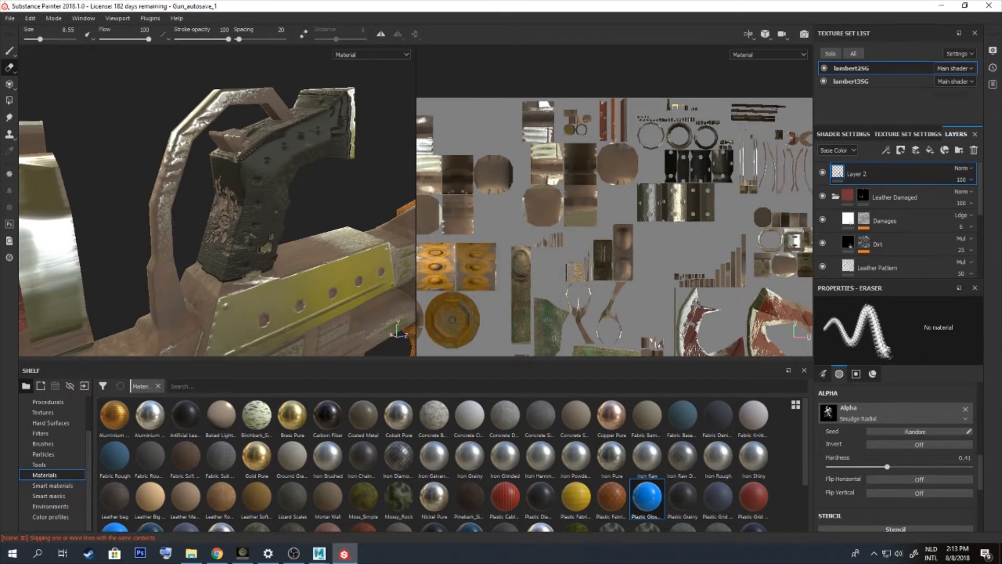
Add Plastic Glossy Pure as the top fill layer with a black mask and make its base color red
{"action": "left_click_drag", "start_coordinate": [647, 497], "coordinate": [887, 164]}
{"action": "right_click", "coordinate": [842, 174]}
{"action": "left_click", "coordinate": [866, 190]}
{"action": "left_click", "coordinate": [837, 172]}
{"action": "left_click", "coordinate": [854, 429]}
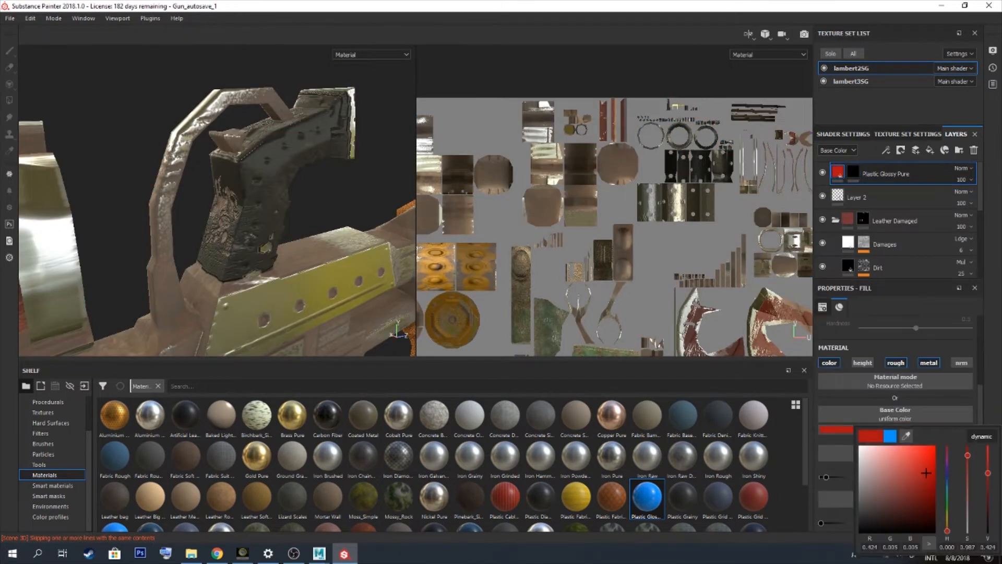
Paint the mask over the handle's trigger button and its hexagonal UV island, using a brush size of 0.52
{"action": "left_click_drag", "start_coordinate": [292, 209], "coordinate": [334, 183], "text": "alt"}
{"action": "middle_click_drag", "start_coordinate": [601, 209], "coordinate": [636, 189], "text": "alt"}
{"action": "mouse_move", "coordinate": [569, 244]}
{"action": "right_mouse_down", "text": "alt"}
{"action": "mouse_move", "coordinate": [674, 234]}
{"action": "mouse_move", "coordinate": [564, 234]}
{"action": "right_mouse_up", "text": "alt"}
{"action": "left_click", "coordinate": [409, 140]}
{"action": "left_click", "coordinate": [854, 172]}
{"action": "mouse_move", "coordinate": [215, 151]}
{"action": "left_mouse_down"}
{"action": "mouse_move", "coordinate": [231, 154]}
{"action": "mouse_move", "coordinate": [222, 143]}
{"action": "left_mouse_up"}
{"action": "middle_click_drag", "start_coordinate": [752, 324], "coordinate": [695, 245], "text": "alt"}
{"action": "right_click_drag", "start_coordinate": [679, 287], "coordinate": [752, 287], "text": "alt"}
{"action": "right_click_drag", "start_coordinate": [626, 230], "coordinate": [608, 240], "text": "ctrl"}
{"action": "left_click_drag", "start_coordinate": [620, 230], "coordinate": [622, 219]}
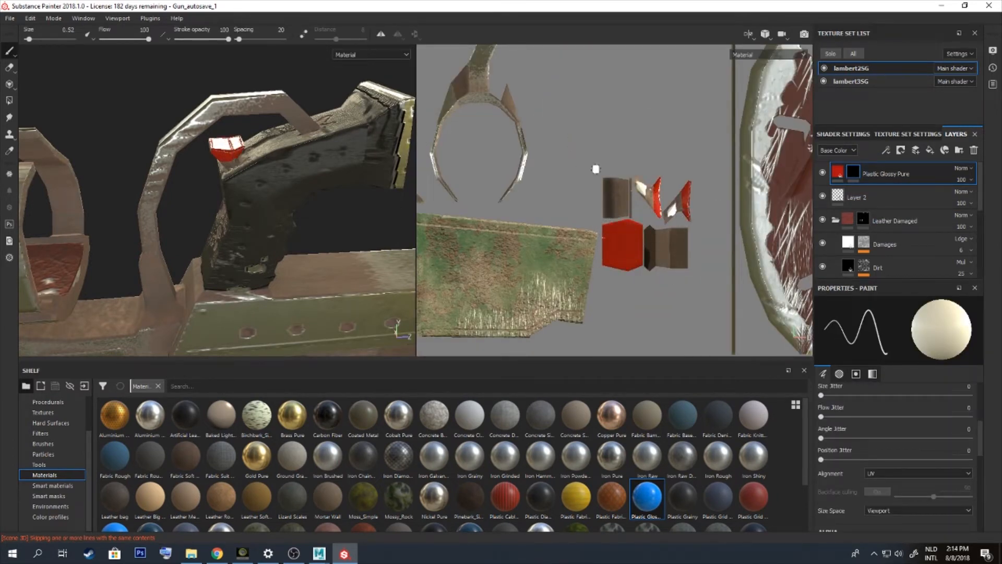
Paint the mask along the edges of the trigger button's remaining UV islands to cover its sides in red plastic
{"action": "left_click_drag", "start_coordinate": [220, 209], "coordinate": [302, 225], "text": "alt"}
{"action": "left_click_drag", "start_coordinate": [652, 230], "coordinate": [652, 267]}
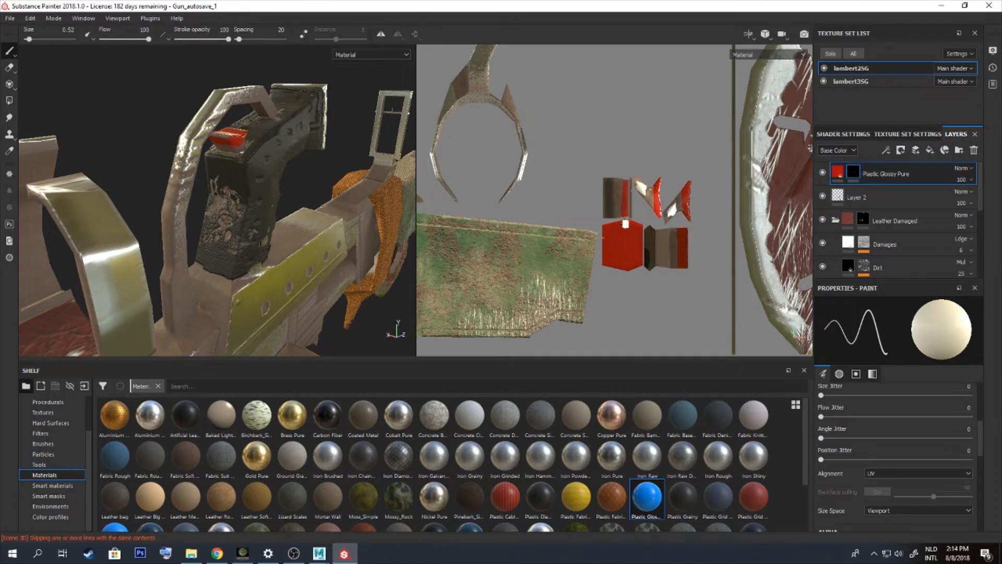
{"action": "left_click_drag", "start_coordinate": [620, 182], "coordinate": [621, 217]}
{"action": "left_click_drag", "start_coordinate": [219, 209], "coordinate": [340, 225], "text": "alt"}
{"action": "left_click_drag", "start_coordinate": [623, 183], "coordinate": [625, 219]}
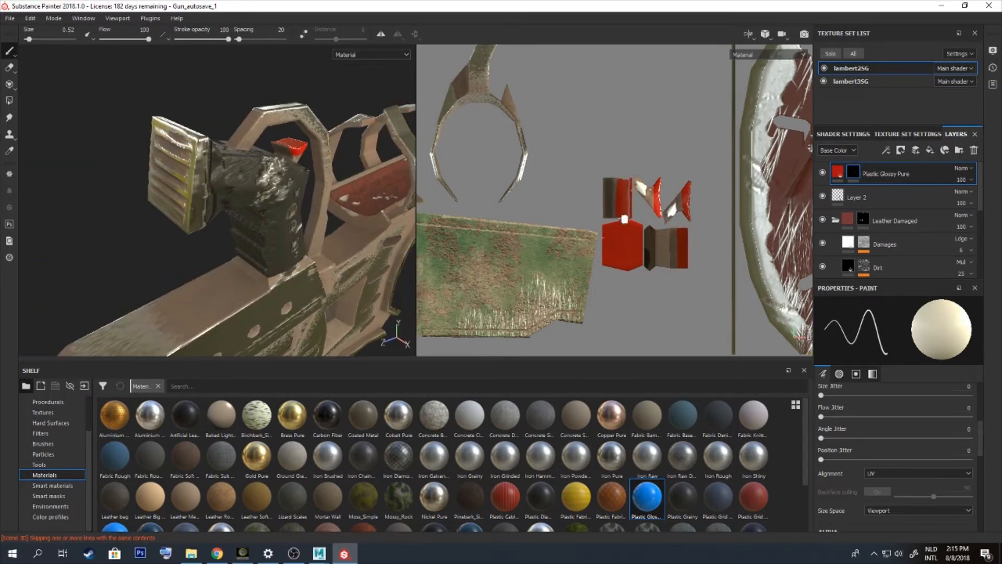
{"action": "mouse_move", "coordinate": [324, 209]}
{"action": "left_mouse_down", "text": "alt"}
{"action": "mouse_move", "coordinate": [220, 219]}
{"action": "mouse_move", "coordinate": [323, 219]}
{"action": "left_mouse_up", "text": "alt"}
{"action": "left_click", "coordinate": [838, 172]}
{"action": "scroll", "coordinate": [895, 482], "scroll_direction": "down", "scroll_amount": 3}
{"action": "key", "text": "1"}
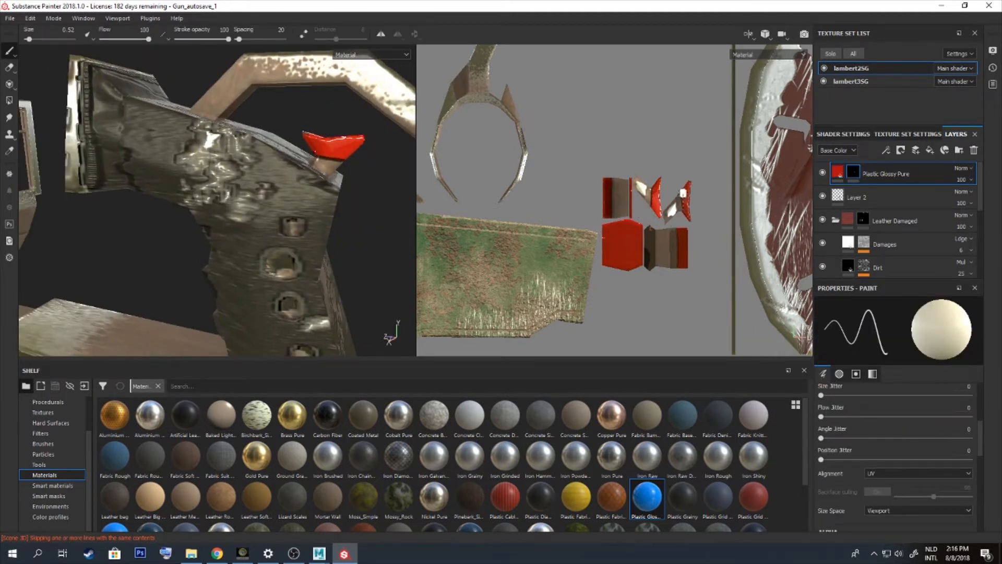
{"action": "key", "text": "f"}
{"action": "scroll", "coordinate": [218, 203], "scroll_direction": "up", "scroll_amount": 2}
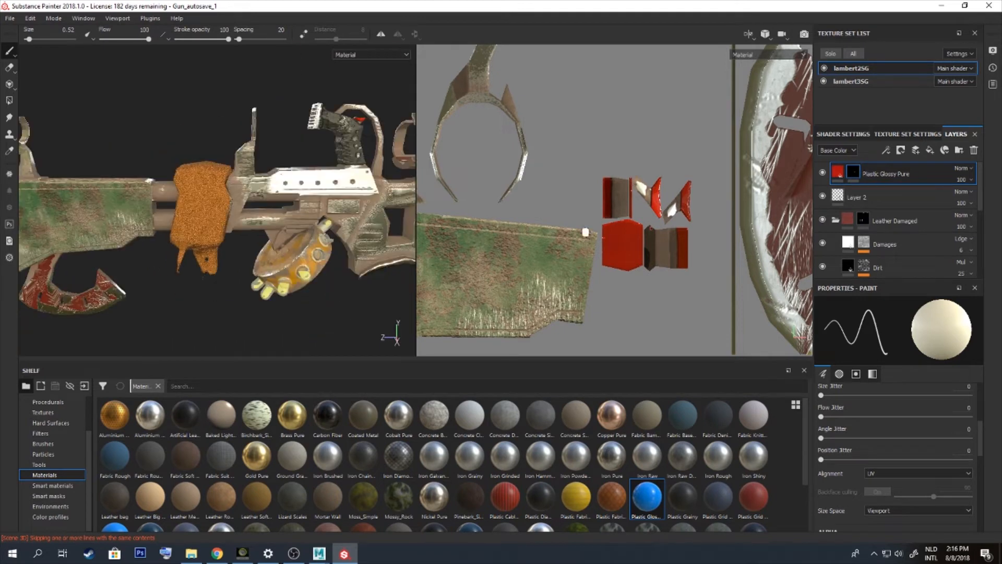
Paint the red plastic onto the tip of the narrow tapered UV island
{"action": "scroll", "coordinate": [599, 224], "scroll_direction": "down", "scroll_amount": 3}
{"action": "middle_click_drag", "start_coordinate": [208, 219], "coordinate": [334, 220], "text": "alt"}
{"action": "scroll", "coordinate": [598, 223], "scroll_direction": "up", "scroll_amount": 3}
{"action": "mouse_move", "coordinate": [209, 219]}
{"action": "left_mouse_down", "text": "alt"}
{"action": "mouse_move", "coordinate": [261, 235]}
{"action": "mouse_move", "coordinate": [229, 219]}
{"action": "mouse_move", "coordinate": [262, 158]}
{"action": "mouse_move", "coordinate": [219, 198]}
{"action": "left_mouse_up", "text": "alt"}
{"action": "left_click", "coordinate": [615, 200]}
{"action": "left_click_drag", "start_coordinate": [172, 251], "coordinate": [209, 313], "text": "alt"}
{"action": "middle_click_drag", "start_coordinate": [208, 313], "coordinate": [100, 240], "text": "alt"}
{"action": "scroll", "coordinate": [895, 224], "scroll_direction": "down", "scroll_amount": 5}
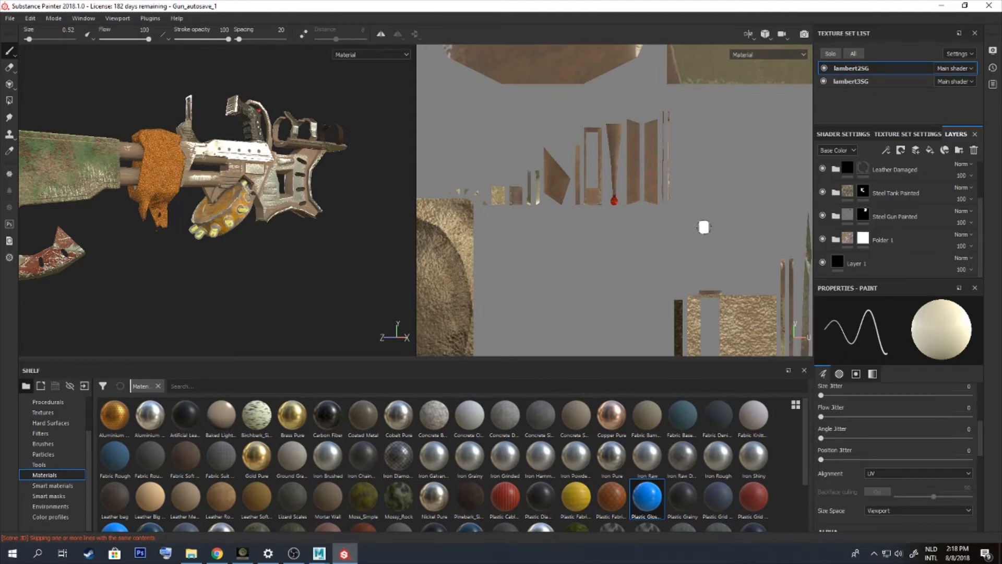
Examine the textured gun from several sides and check the whole layer stack
{"action": "mouse_move", "coordinate": [378, 153]}
{"action": "left_mouse_down", "text": "alt"}
{"action": "mouse_move", "coordinate": [293, 162]}
{"action": "mouse_move", "coordinate": [235, 182]}
{"action": "mouse_move", "coordinate": [324, 198]}
{"action": "mouse_move", "coordinate": [386, 182]}
{"action": "mouse_move", "coordinate": [244, 233]}
{"action": "mouse_move", "coordinate": [322, 261]}
{"action": "mouse_move", "coordinate": [225, 209]}
{"action": "mouse_move", "coordinate": [365, 80]}
{"action": "mouse_move", "coordinate": [250, 115]}
{"action": "mouse_move", "coordinate": [104, 110]}
{"action": "left_mouse_up", "text": "alt"}
{"action": "scroll", "coordinate": [244, 233], "scroll_direction": "up", "scroll_amount": 4}
{"action": "scroll", "coordinate": [322, 262], "scroll_direction": "down", "scroll_amount": 4}
{"action": "scroll", "coordinate": [366, 80], "scroll_direction": "up", "scroll_amount": 4}
{"action": "scroll", "coordinate": [365, 80], "scroll_direction": "down", "scroll_amount": 3}
{"action": "left_click", "coordinate": [191, 553]}
{"action": "scroll", "coordinate": [783, 261], "scroll_direction": "down", "scroll_amount": 5}
{"action": "scroll", "coordinate": [809, 271], "scroll_direction": "up", "scroll_amount": 5}
{"action": "right_click", "coordinate": [829, 297]}
{"action": "mouse_move", "coordinate": [772, 382]}
{"action": "left_click", "coordinate": [855, 417]}
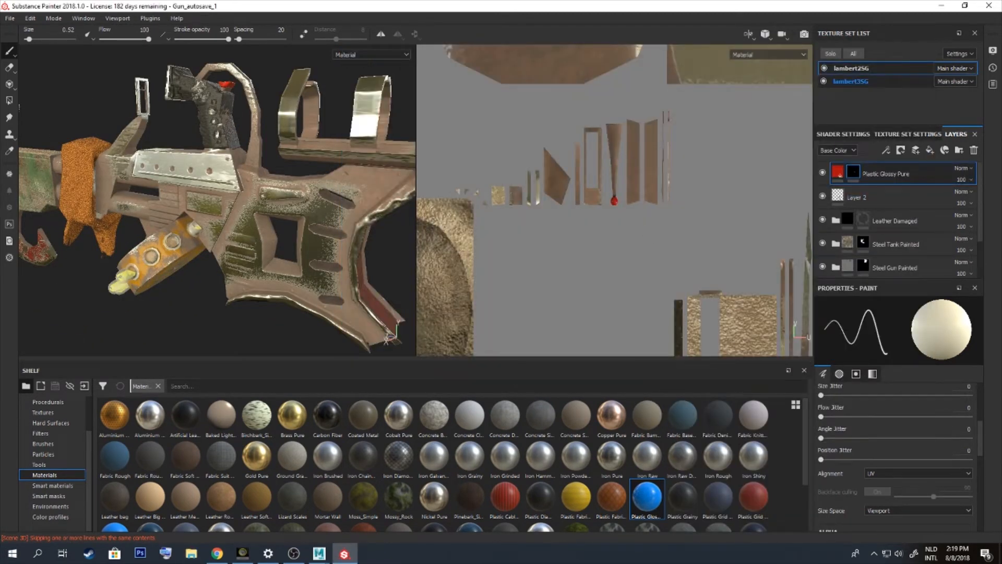
Add an Emissive channel to the texture set and return to the layer stack
{"action": "left_click", "coordinate": [908, 134]}
{"action": "scroll", "coordinate": [908, 209], "scroll_direction": "up", "scroll_amount": 5}
{"action": "left_click", "coordinate": [966, 168]}
{"action": "left_click", "coordinate": [957, 248]}
{"action": "left_click", "coordinate": [956, 134]}
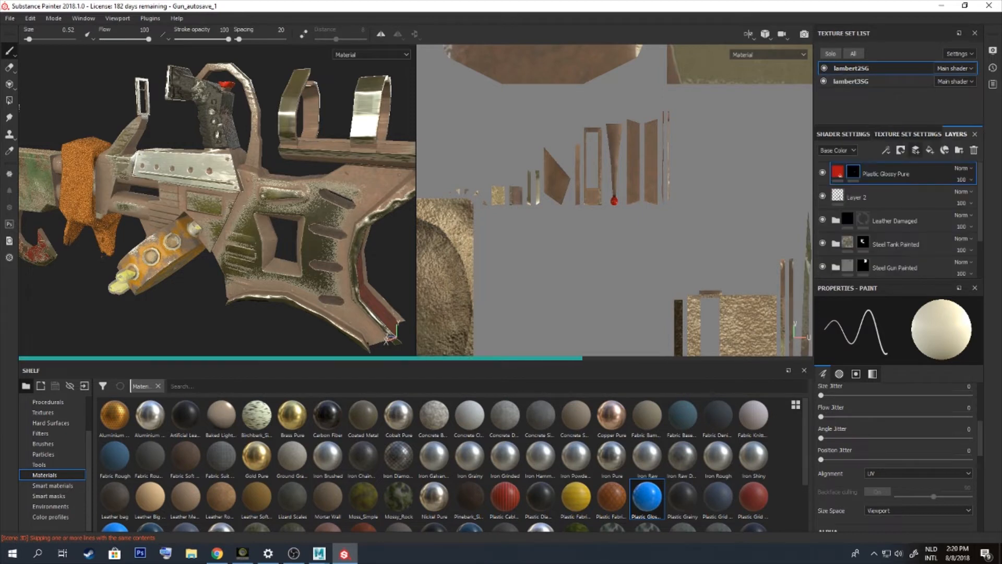
Add a paint layer above Plastic Glossy Pure and pick a Brush Paint alpha
{"action": "left_click", "coordinate": [916, 151]}
{"action": "left_click", "coordinate": [9, 68]}
{"action": "scroll", "coordinate": [898, 460], "scroll_direction": "down", "scroll_amount": 3}
{"action": "left_click", "coordinate": [876, 475]}
{"action": "left_click", "coordinate": [887, 427]}
{"action": "scroll", "coordinate": [900, 360], "scroll_direction": "down", "scroll_amount": 5}
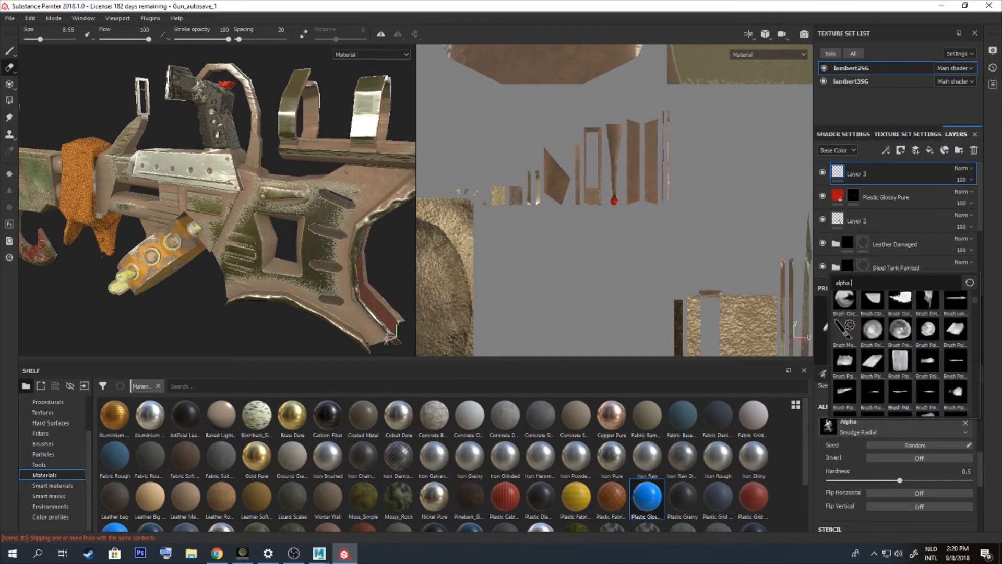
{"action": "scroll", "coordinate": [901, 360], "scroll_direction": "down", "scroll_amount": 5}
{"action": "left_click", "coordinate": [901, 360]}
Choose a new alpha for the paint brush and set its base color to green
{"action": "scroll", "coordinate": [577, 467], "scroll_direction": "down", "scroll_amount": 3}
{"action": "scroll", "coordinate": [898, 459], "scroll_direction": "up", "scroll_amount": 3}
{"action": "scroll", "coordinate": [898, 460], "scroll_direction": "down", "scroll_amount": 3}
{"action": "scroll", "coordinate": [898, 460], "scroll_direction": "down", "scroll_amount": 3}
{"action": "left_click", "coordinate": [877, 454]}
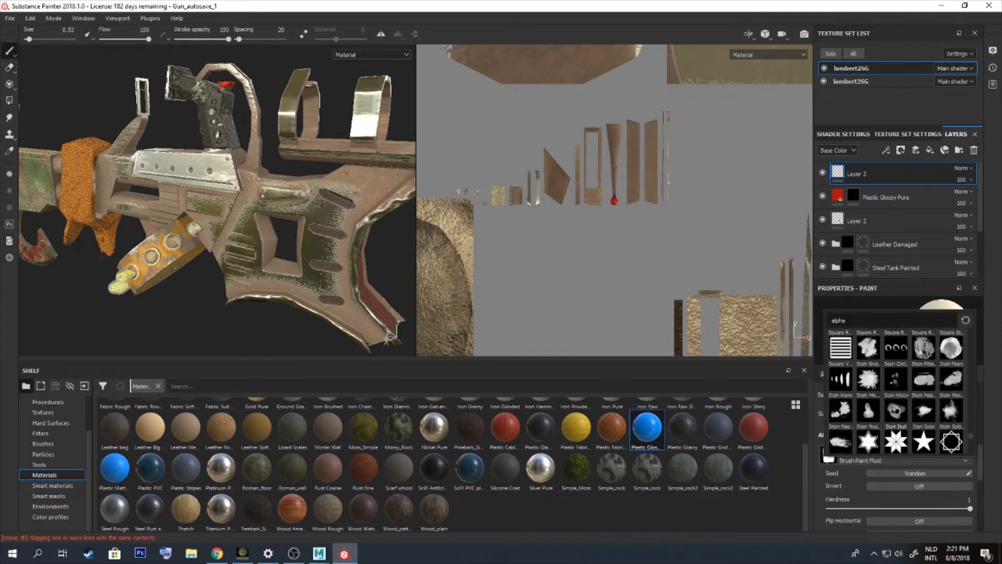
{"action": "left_click", "coordinate": [910, 381]}
{"action": "scroll", "coordinate": [898, 460], "scroll_direction": "down", "scroll_amount": 8}
{"action": "left_click", "coordinate": [896, 495]}
{"action": "left_click_drag", "start_coordinate": [927, 422], "coordinate": [929, 419]}
{"action": "left_click", "coordinate": [895, 514]}
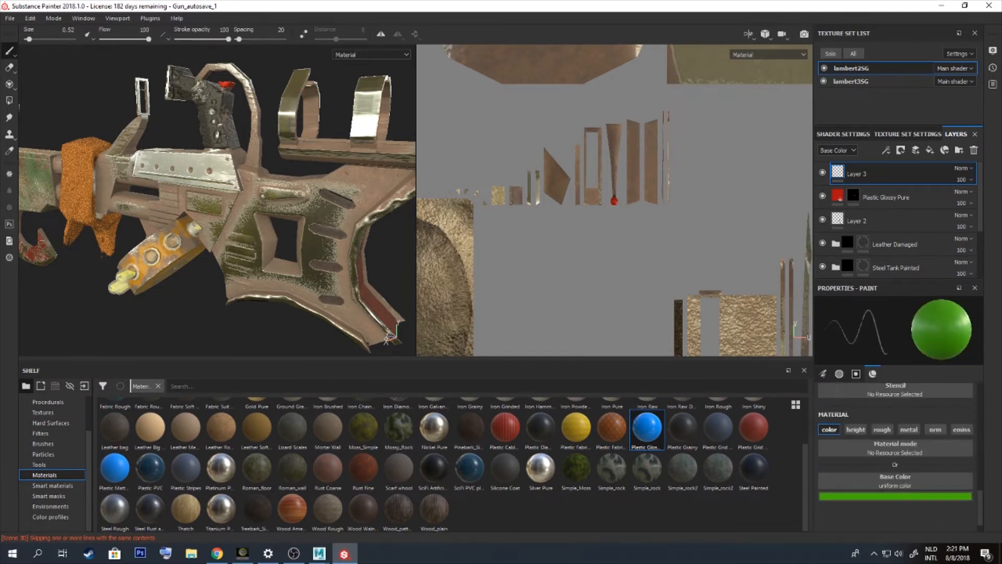
Enable height, roughness and emissive on the green paint, with height 0.4036, roughness 0 and a yellow-green emissive color
{"action": "left_click", "coordinate": [882, 430]}
{"action": "scroll", "coordinate": [895, 481], "scroll_direction": "down", "scroll_amount": 2}
{"action": "left_click_drag", "start_coordinate": [865, 522], "coordinate": [821, 522]}
{"action": "scroll", "coordinate": [888, 486], "scroll_direction": "up", "scroll_amount": 2}
{"action": "left_click", "coordinate": [909, 469]}
{"action": "scroll", "coordinate": [909, 468], "scroll_direction": "down", "scroll_amount": 3}
{"action": "scroll", "coordinate": [856, 469], "scroll_direction": "up", "scroll_amount": 3}
{"action": "left_click", "coordinate": [856, 468]}
{"action": "scroll", "coordinate": [856, 469], "scroll_direction": "down", "scroll_amount": 3}
{"action": "scroll", "coordinate": [908, 469], "scroll_direction": "up", "scroll_amount": 3}
{"action": "left_click", "coordinate": [934, 456]}
{"action": "scroll", "coordinate": [934, 460], "scroll_direction": "down", "scroll_amount": 4}
{"action": "left_click", "coordinate": [908, 521]}
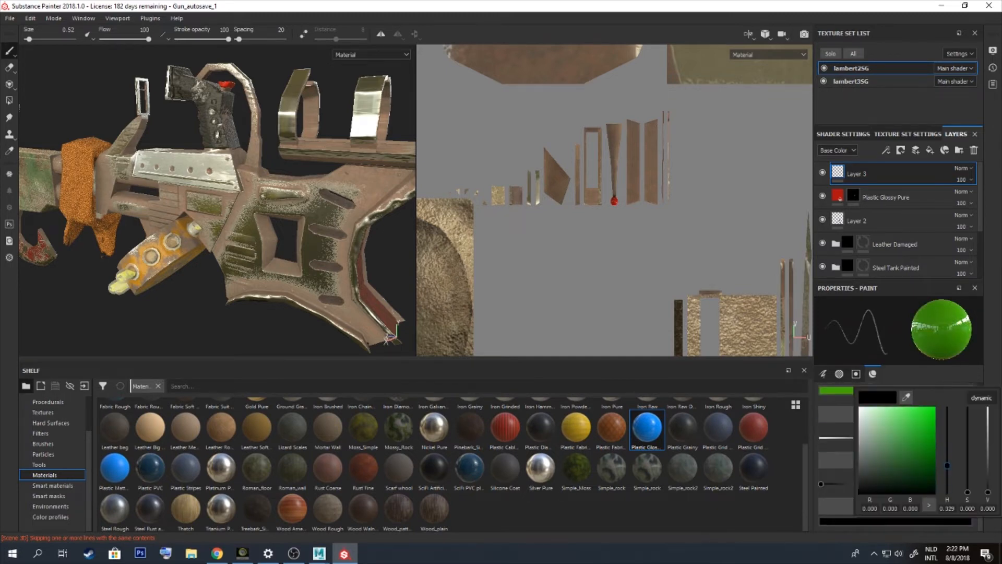
Stamp glowing green splatters on the gun around the capsule holder's joint, adjusting the brush size
{"action": "left_click_drag", "start_coordinate": [246, 219], "coordinate": [208, 209], "text": "alt"}
{"action": "scroll", "coordinate": [209, 209], "scroll_direction": "up", "scroll_amount": 5}
{"action": "right_click_drag", "start_coordinate": [261, 157], "coordinate": [283, 157], "text": "ctrl"}
{"action": "left_click", "coordinate": [283, 151]}
{"action": "left_click_drag", "start_coordinate": [286, 275], "coordinate": [194, 241], "text": "alt"}
{"action": "mouse_move", "coordinate": [208, 241]}
{"action": "right_mouse_down", "text": "ctrl"}
{"action": "mouse_move", "coordinate": [194, 241]}
{"action": "mouse_move", "coordinate": [209, 256]}
{"action": "right_mouse_up", "text": "ctrl"}
{"action": "left_click_drag", "start_coordinate": [190, 255], "coordinate": [217, 331], "text": "alt"}
{"action": "middle_click_drag", "start_coordinate": [217, 331], "coordinate": [230, 312], "text": "alt"}
{"action": "right_click_drag", "start_coordinate": [198, 226], "coordinate": [188, 226], "text": "ctrl"}
{"action": "left_click", "coordinate": [233, 126]}
Brush glowing green strokes onto the gun from another viewing angle
{"action": "left_click_drag", "start_coordinate": [260, 108], "coordinate": [334, 157], "text": "alt"}
{"action": "scroll", "coordinate": [208, 198], "scroll_direction": "down", "scroll_amount": 3}
{"action": "middle_click_drag", "start_coordinate": [125, 198], "coordinate": [180, 201], "text": "alt"}
{"action": "mouse_move", "coordinate": [180, 201]}
{"action": "left_mouse_down", "text": "alt"}
{"action": "mouse_move", "coordinate": [201, 213]}
{"action": "mouse_move", "coordinate": [286, 215]}
{"action": "mouse_move", "coordinate": [313, 201]}
{"action": "mouse_move", "coordinate": [266, 217]}
{"action": "mouse_move", "coordinate": [235, 176]}
{"action": "mouse_move", "coordinate": [172, 180]}
{"action": "left_mouse_up", "text": "alt"}
{"action": "mouse_move", "coordinate": [246, 198]}
{"action": "left_mouse_down"}
{"action": "mouse_move", "coordinate": [271, 169]}
{"action": "mouse_move", "coordinate": [355, 172]}
{"action": "left_mouse_up"}
{"action": "left_click_drag", "start_coordinate": [251, 151], "coordinate": [240, 172]}
{"action": "left_click_drag", "start_coordinate": [324, 199], "coordinate": [379, 215], "text": "alt"}
Paint the glowing green liquid onto the end of the gun's muzzle and review it from the side
{"action": "mouse_move", "coordinate": [269, 217]}
{"action": "left_mouse_down", "text": "alt"}
{"action": "mouse_move", "coordinate": [208, 209]}
{"action": "mouse_move", "coordinate": [276, 225]}
{"action": "left_mouse_up", "text": "alt"}
{"action": "scroll", "coordinate": [209, 229], "scroll_direction": "down", "scroll_amount": 3}
{"action": "scroll", "coordinate": [190, 251], "scroll_direction": "up", "scroll_amount": 2}
{"action": "mouse_move", "coordinate": [190, 251]}
{"action": "left_mouse_down", "text": "alt"}
{"action": "mouse_move", "coordinate": [219, 246]}
{"action": "mouse_move", "coordinate": [198, 255]}
{"action": "left_mouse_up", "text": "alt"}
{"action": "left_click_drag", "start_coordinate": [293, 251], "coordinate": [183, 240], "text": "alt"}
{"action": "left_click_drag", "start_coordinate": [175, 235], "coordinate": [164, 255]}
{"action": "left_click_drag", "start_coordinate": [242, 303], "coordinate": [373, 293], "text": "alt"}
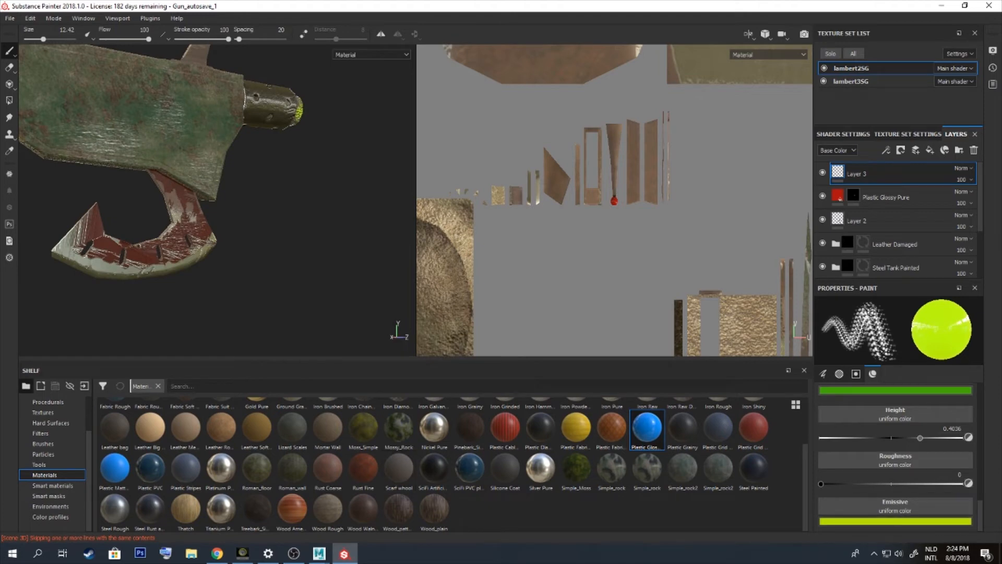
{"action": "left_click_drag", "start_coordinate": [245, 255], "coordinate": [233, 280], "text": "alt"}
{"action": "scroll", "coordinate": [543, 459], "scroll_direction": "up", "scroll_amount": 3}
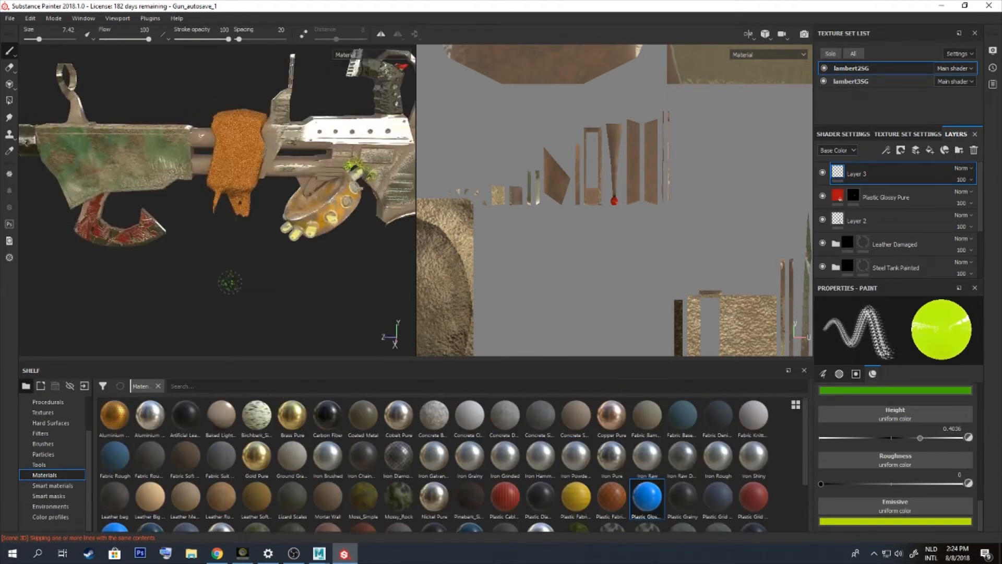
Set the paint's base color to red and its emissive color to black
{"action": "scroll", "coordinate": [449, 459], "scroll_direction": "down", "scroll_amount": 3}
{"action": "scroll", "coordinate": [896, 460], "scroll_direction": "up", "scroll_amount": 1}
{"action": "left_click", "coordinate": [895, 422]}
{"action": "left_click", "coordinate": [895, 521]}
{"action": "left_click_drag", "start_coordinate": [933, 417], "coordinate": [933, 498]}
{"action": "middle_click_drag", "start_coordinate": [219, 250], "coordinate": [270, 262], "text": "alt"}
{"action": "left_click", "coordinate": [895, 390]}
{"action": "left_click", "coordinate": [935, 465]}
{"action": "scroll", "coordinate": [219, 230], "scroll_direction": "up", "scroll_amount": 4}
{"action": "left_click", "coordinate": [895, 390]}
{"action": "left_click", "coordinate": [935, 429]}
Paint red blood splatters onto both sides of the curved blade beneath the barrel, adjusting the brush size
{"action": "mouse_move", "coordinate": [271, 292]}
{"action": "left_mouse_down", "text": "alt"}
{"action": "mouse_move", "coordinate": [316, 292]}
{"action": "mouse_move", "coordinate": [340, 320]}
{"action": "mouse_move", "coordinate": [276, 290]}
{"action": "left_mouse_up", "text": "alt"}
{"action": "left_click", "coordinate": [156, 241]}
{"action": "right_click_drag", "start_coordinate": [245, 285], "coordinate": [203, 285], "text": "ctrl"}
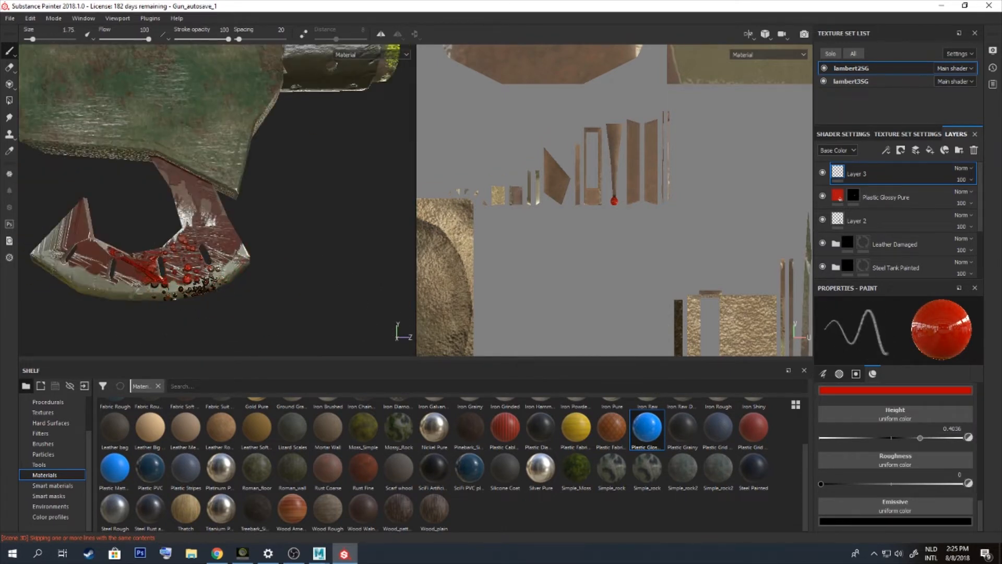
{"action": "left_click_drag", "start_coordinate": [206, 285], "coordinate": [296, 305], "text": "alt"}
{"action": "scroll", "coordinate": [337, 311], "scroll_direction": "down", "scroll_amount": 3}
{"action": "left_click_drag", "start_coordinate": [293, 261], "coordinate": [177, 235], "text": "alt"}
{"action": "scroll", "coordinate": [233, 230], "scroll_direction": "up", "scroll_amount": 4}
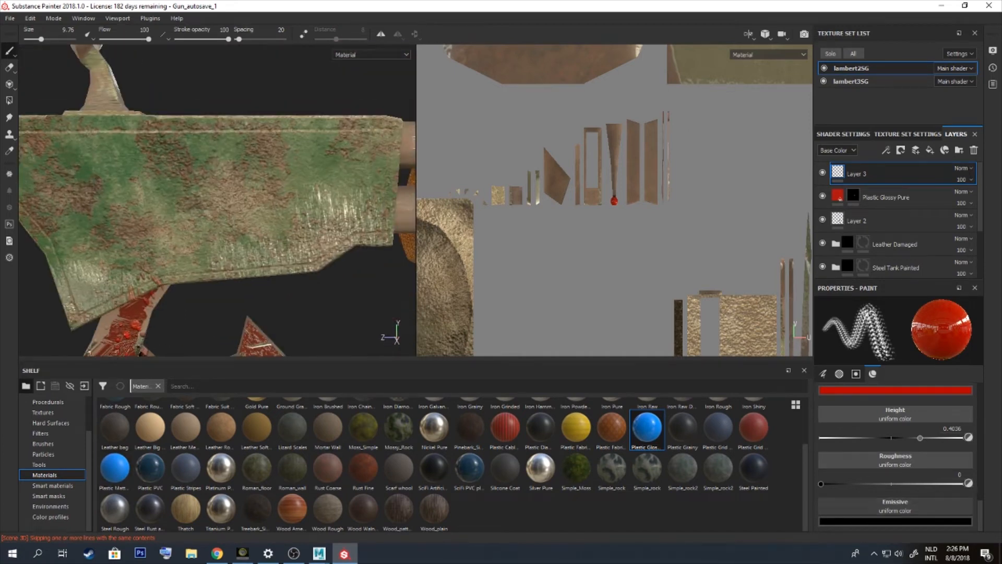
Look through the available brush alphas and the hard-surface stamps for a suitable detail
{"action": "left_click", "coordinate": [839, 374]}
{"action": "left_click", "coordinate": [895, 407]}
{"action": "scroll", "coordinate": [907, 470], "scroll_direction": "down", "scroll_amount": 5}
{"action": "scroll", "coordinate": [907, 486], "scroll_direction": "up", "scroll_amount": 5}
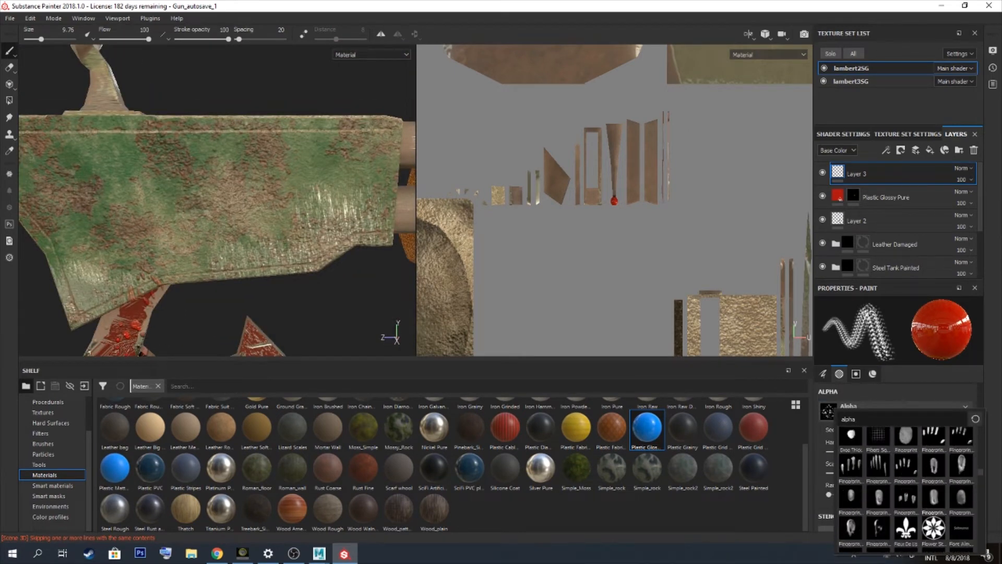
{"action": "left_click", "coordinate": [51, 422]}
{"action": "scroll", "coordinate": [647, 515], "scroll_direction": "down", "scroll_amount": 3}
{"action": "scroll", "coordinate": [648, 514], "scroll_direction": "down", "scroll_amount": 5}
{"action": "scroll", "coordinate": [754, 469], "scroll_direction": "up", "scroll_amount": 4}
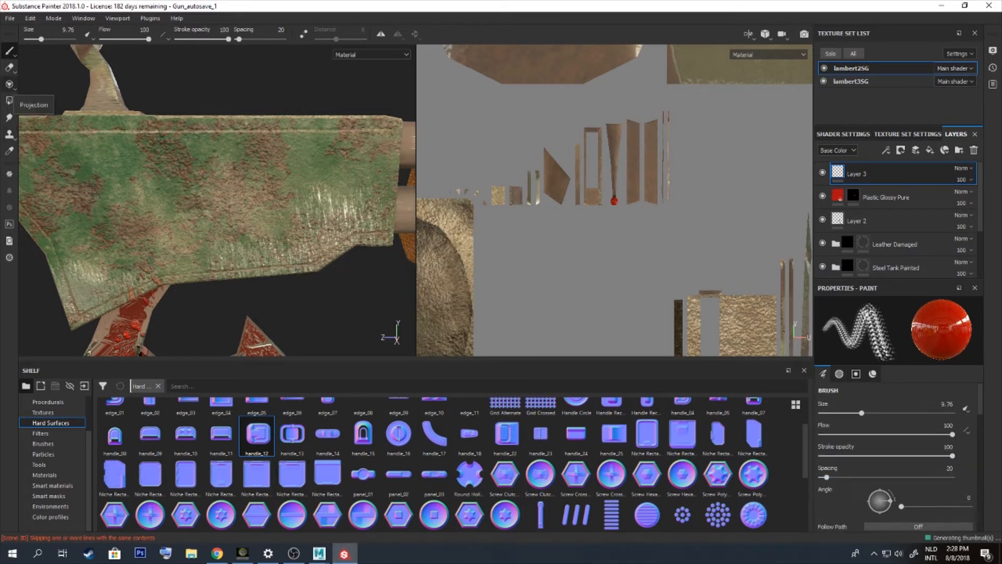
{"action": "scroll", "coordinate": [433, 459], "scroll_direction": "up", "scroll_amount": 1}
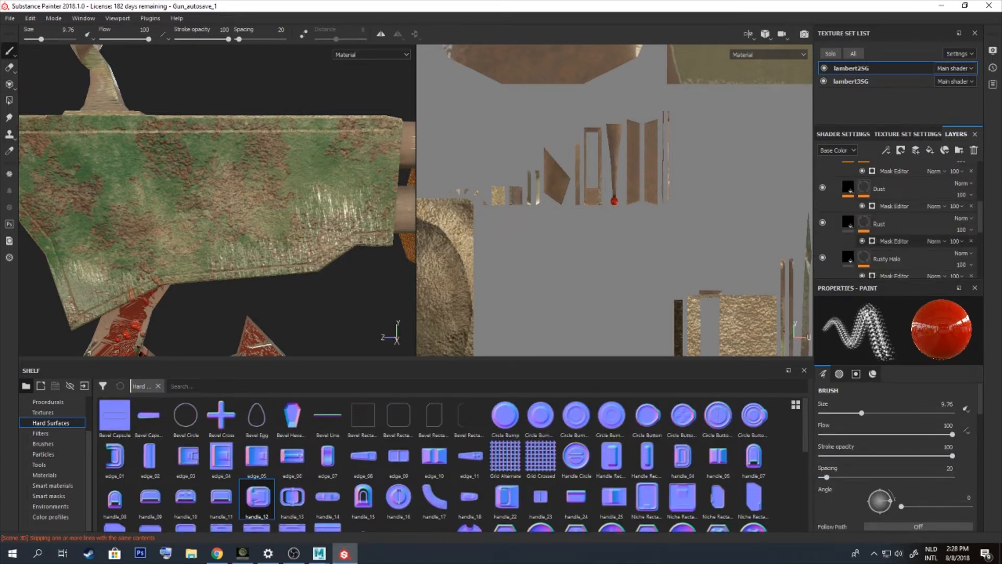
Lower the roughness of the Base layer in the Steel Tank Painted folder to about 0.26
{"action": "scroll", "coordinate": [895, 225], "scroll_direction": "down", "scroll_amount": 5}
{"action": "left_click", "coordinate": [864, 215]}
{"action": "scroll", "coordinate": [895, 417], "scroll_direction": "down", "scroll_amount": 5}
{"action": "left_click_drag", "start_coordinate": [906, 477], "coordinate": [874, 477]}
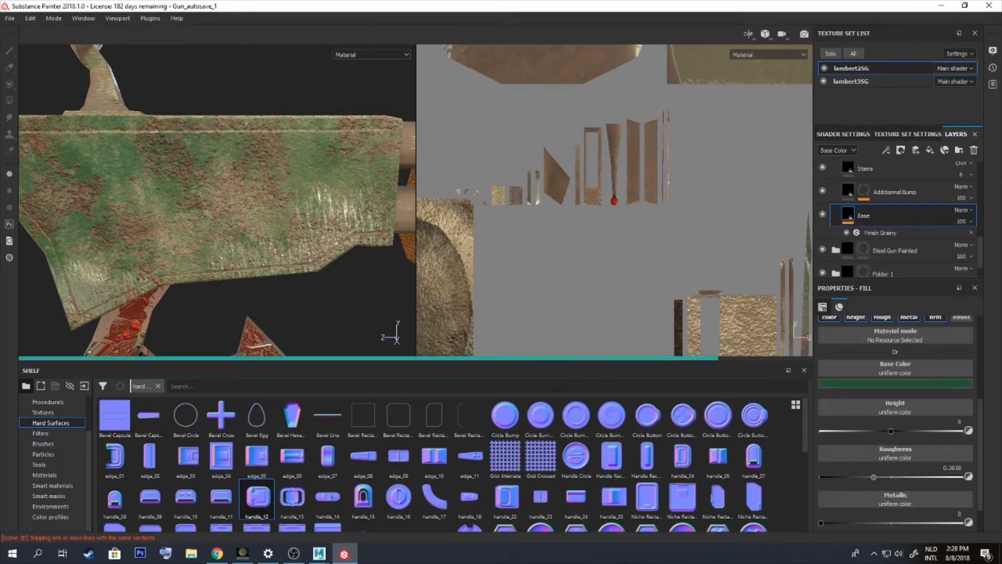
{"action": "mouse_move", "coordinate": [235, 209]}
{"action": "left_mouse_down", "text": "alt"}
{"action": "mouse_move", "coordinate": [172, 225]}
{"action": "mouse_move", "coordinate": [272, 209]}
{"action": "mouse_move", "coordinate": [225, 222]}
{"action": "left_mouse_up", "text": "alt"}
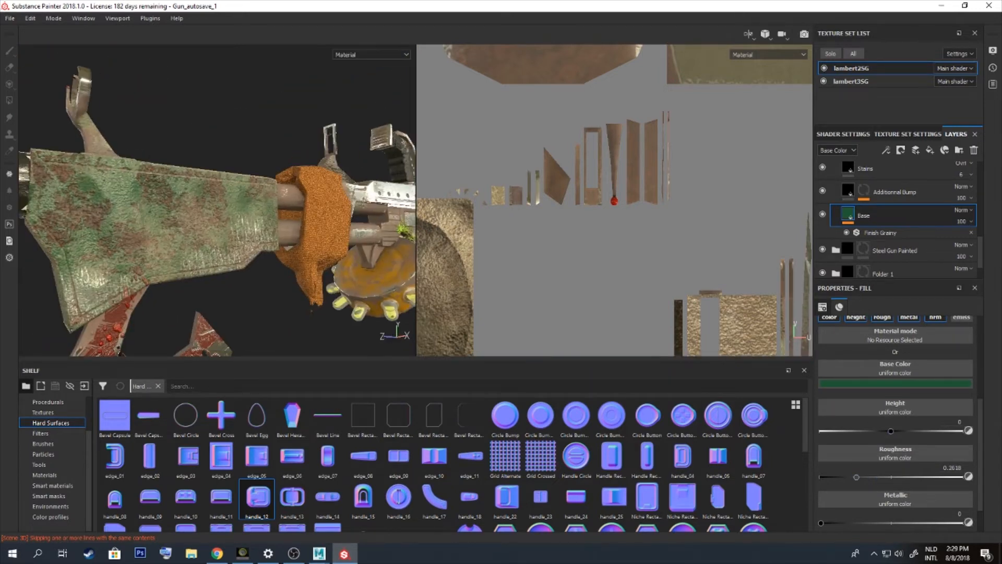
Set the Global Balance to 0.22 in the Mask Editor of a layer inside the painted-steel folder
{"action": "scroll", "coordinate": [895, 224], "scroll_direction": "up", "scroll_amount": 3}
{"action": "left_click", "coordinate": [864, 191]}
{"action": "left_click", "coordinate": [894, 210]}
{"action": "left_click_drag", "start_coordinate": [874, 397], "coordinate": [860, 397]}
{"action": "left_click_drag", "start_coordinate": [235, 209], "coordinate": [201, 201], "text": "alt"}
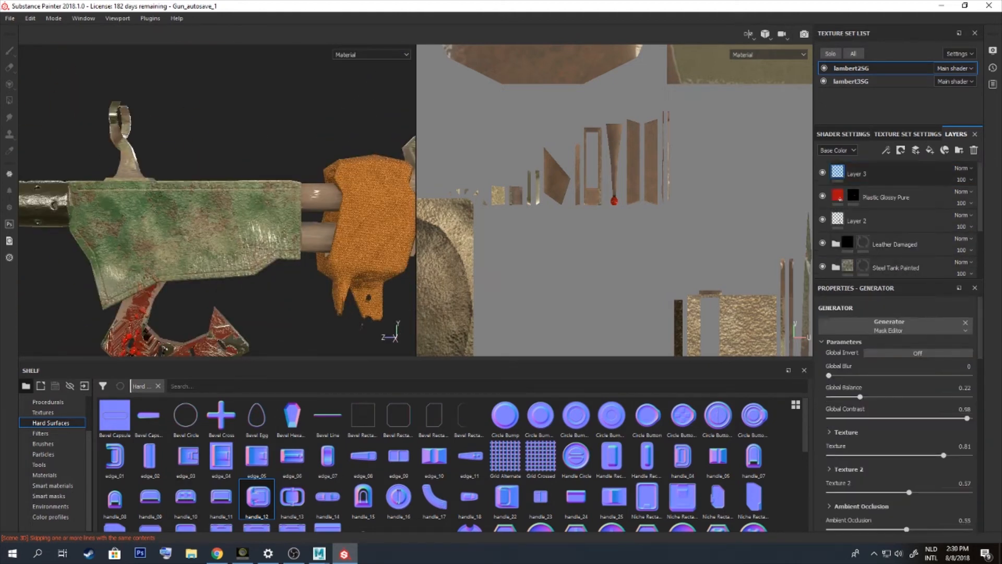
Select Layer 3 and give its paint material an orange color
{"action": "left_click", "coordinate": [838, 172]}
{"action": "scroll", "coordinate": [895, 449], "scroll_direction": "down", "scroll_amount": 5}
{"action": "left_click", "coordinate": [895, 454]}
{"action": "left_click", "coordinate": [888, 376]}
{"action": "scroll", "coordinate": [895, 455], "scroll_direction": "down", "scroll_amount": 5}
{"action": "left_click", "coordinate": [895, 467]}
{"action": "left_click", "coordinate": [943, 437]}
{"action": "scroll", "coordinate": [359, 246], "scroll_direction": "down", "scroll_amount": 1}
{"action": "mouse_move", "coordinate": [249, 281]}
{"action": "middle_mouse_down", "text": "alt"}
{"action": "mouse_move", "coordinate": [157, 261]}
{"action": "mouse_move", "coordinate": [248, 263]}
{"action": "middle_mouse_up", "text": "alt"}
{"action": "key", "text": "p"}
{"action": "left_click", "coordinate": [298, 182]}
Set the brush alpha to Fingerprint Hand Drop and sample the yellow-green material from the gun
{"action": "left_click", "coordinate": [839, 374]}
{"action": "left_click", "coordinate": [828, 408]}
{"action": "left_click", "coordinate": [872, 525]}
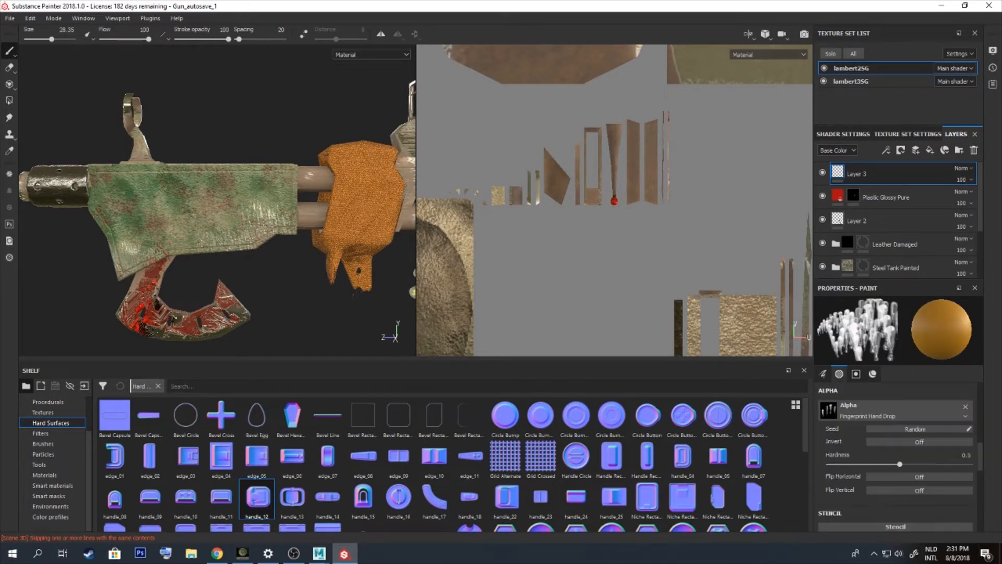
{"action": "scroll", "coordinate": [342, 156], "scroll_direction": "up", "scroll_amount": 2}
{"action": "key", "text": "p"}
{"action": "scroll", "coordinate": [342, 149], "scroll_direction": "down", "scroll_amount": 5}
{"action": "left_click", "coordinate": [358, 139]}
{"action": "middle_click_drag", "start_coordinate": [342, 113], "coordinate": [209, 149], "text": "alt"}
{"action": "key", "text": "p"}
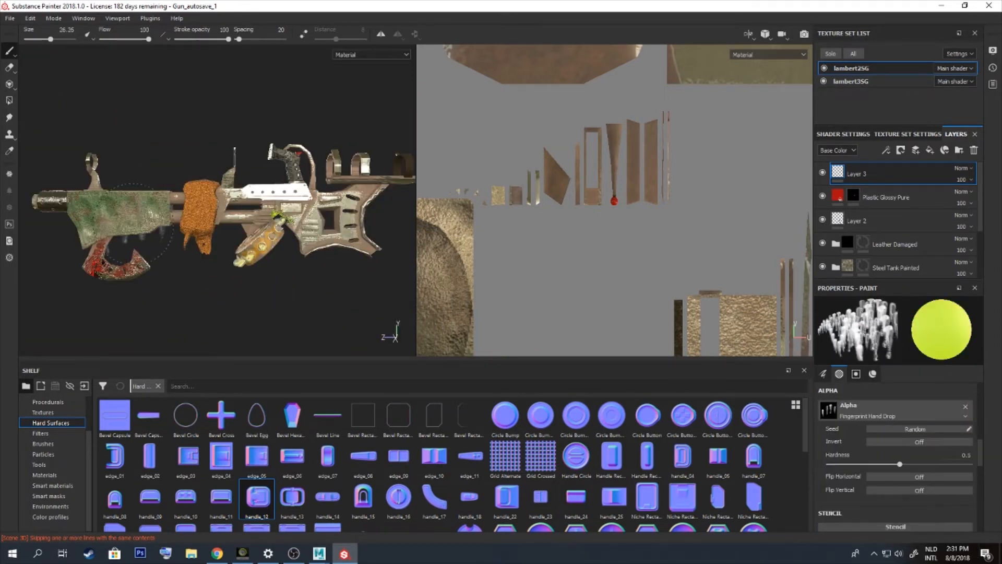
Stamp yellow-green drips along the lower edge of the green front body
{"action": "left_click_drag", "start_coordinate": [144, 253], "coordinate": [174, 262], "text": "alt"}
{"action": "left_click_drag", "start_coordinate": [139, 231], "coordinate": [94, 233], "text": "alt"}
{"action": "scroll", "coordinate": [76, 233], "scroll_direction": "up", "scroll_amount": 4}
{"action": "right_click_drag", "start_coordinate": [75, 233], "coordinate": [71, 233], "text": "ctrl"}
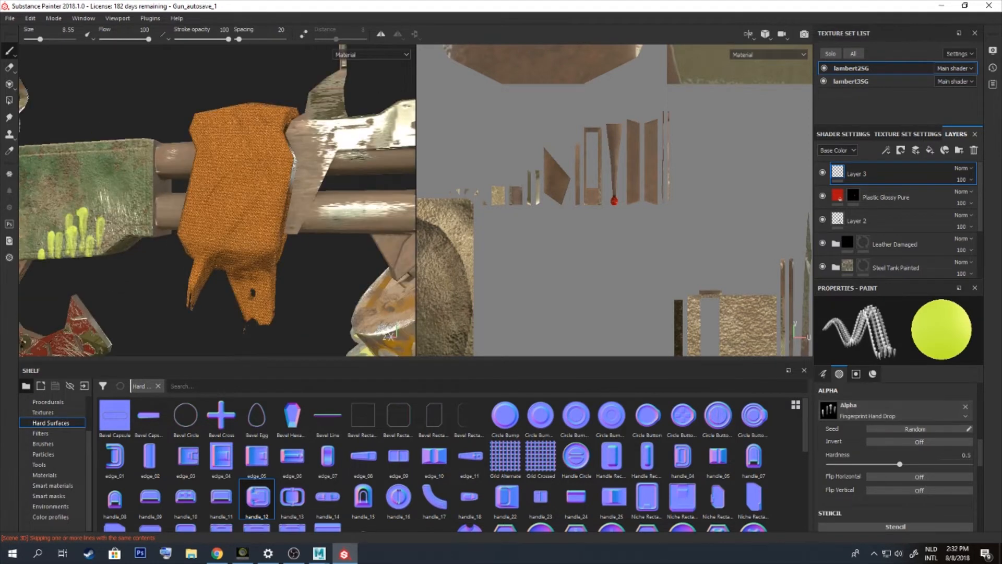
Switch to the lambert3SG texture set and look through the shelf's filters, brushes, tools and hard surfaces
{"action": "left_click", "coordinate": [851, 81]}
{"action": "left_click", "coordinate": [48, 402]}
{"action": "left_click", "coordinate": [45, 475]}
{"action": "left_click", "coordinate": [40, 464]}
{"action": "left_click", "coordinate": [42, 444]}
{"action": "left_click", "coordinate": [41, 433]}
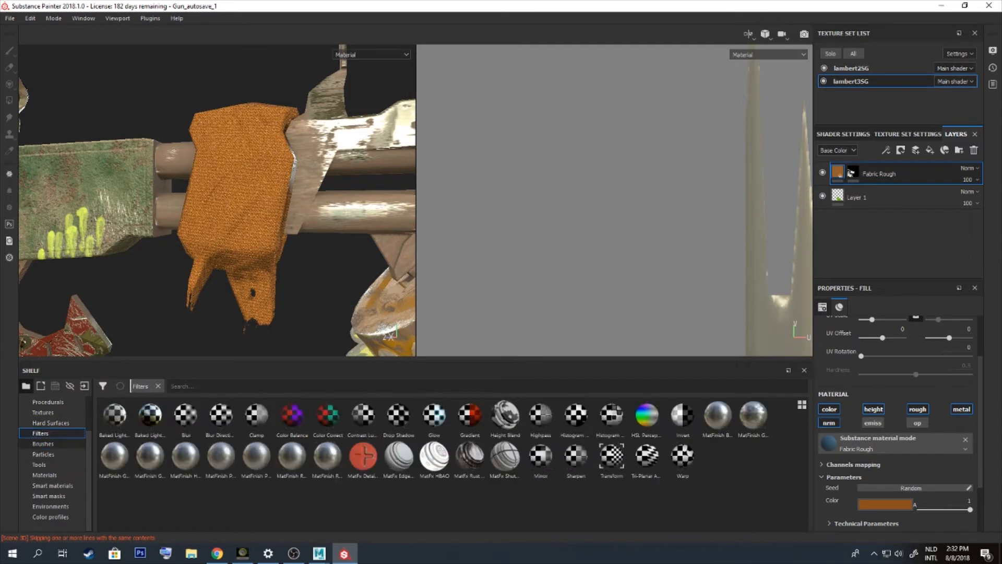
{"action": "left_click", "coordinate": [43, 444]}
{"action": "left_click", "coordinate": [51, 423]}
Apply the Fabric Edge smart mask to the Fabric Rough layer's mask
{"action": "left_click", "coordinate": [852, 172]}
{"action": "left_click", "coordinate": [53, 486]}
{"action": "scroll", "coordinate": [640, 488], "scroll_direction": "down", "scroll_amount": 2}
{"action": "scroll", "coordinate": [645, 496], "scroll_direction": "up", "scroll_amount": 2}
{"action": "left_click", "coordinate": [49, 496]}
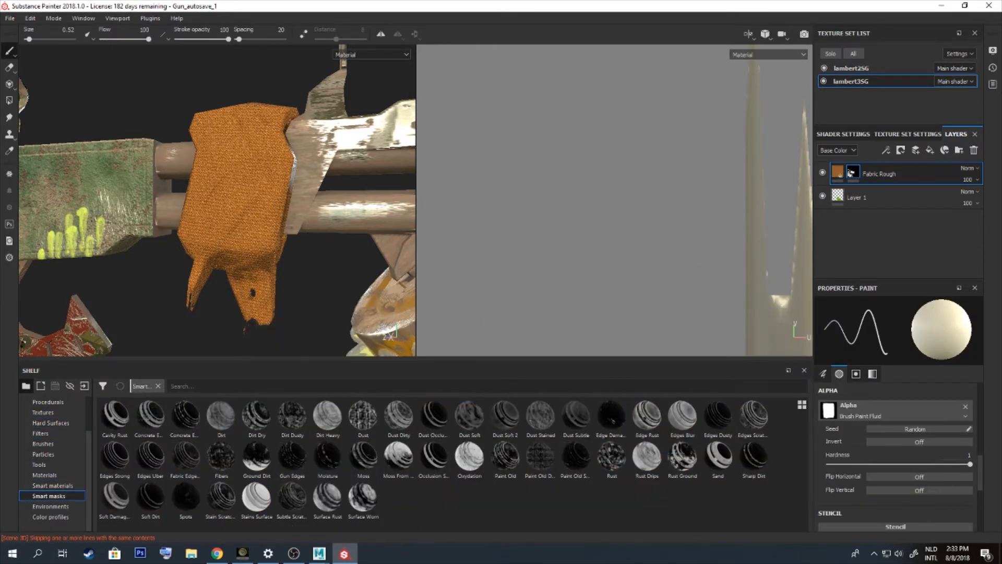
{"action": "left_click_drag", "start_coordinate": [186, 457], "coordinate": [882, 174]}
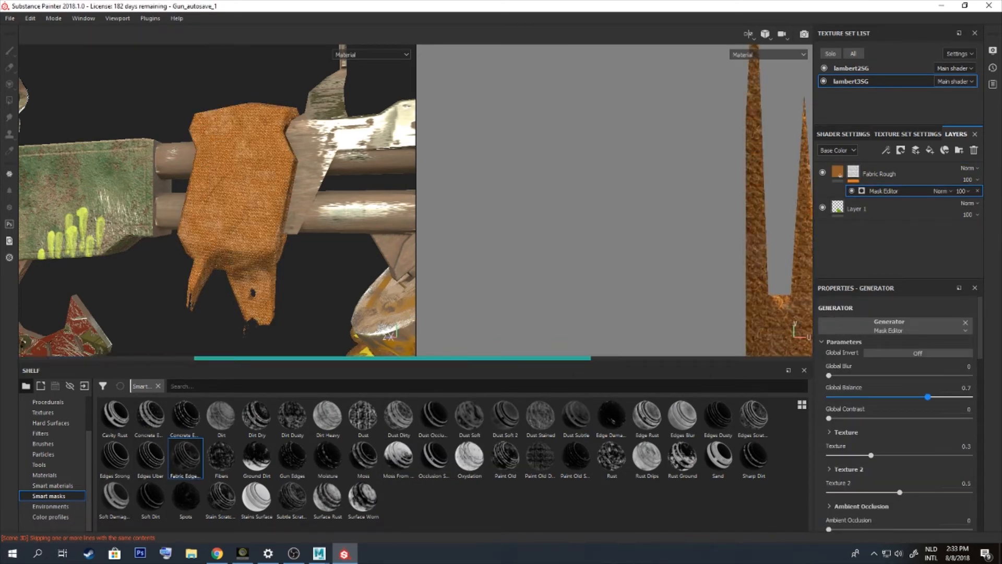
Duplicate the Fabric Rough layer and remove the Mask Editor from the original
{"action": "right_click", "coordinate": [837, 173]}
{"action": "left_click", "coordinate": [868, 271]}
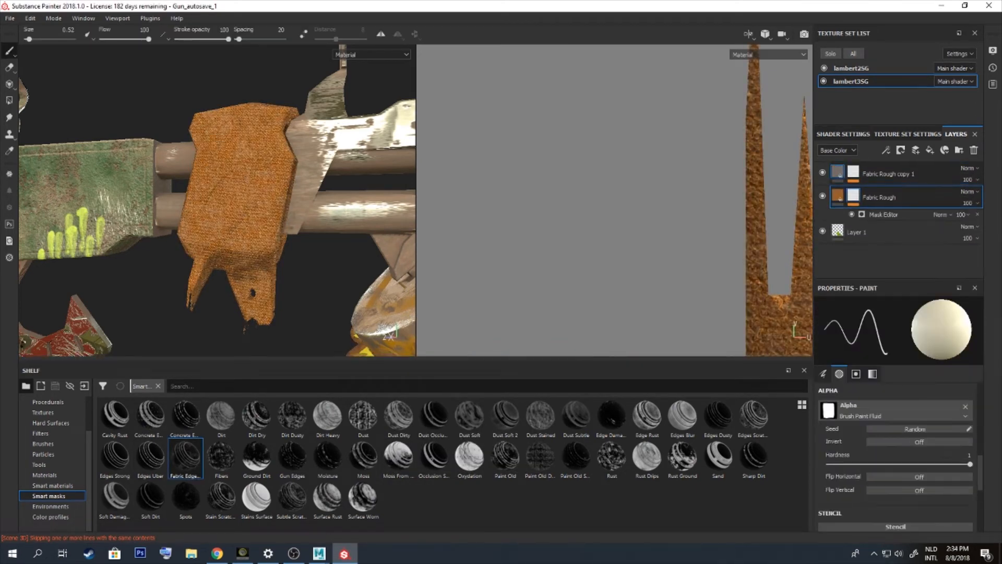
{"action": "left_click", "coordinate": [978, 226]}
Color the lower Fabric Rough layer dark brown and set the Global Balance of the copy's Mask Editor to 0.1
{"action": "left_click", "coordinate": [837, 208]}
{"action": "scroll", "coordinate": [895, 418], "scroll_direction": "down", "scroll_amount": 5}
{"action": "left_click", "coordinate": [915, 467]}
{"action": "left_click", "coordinate": [892, 438]}
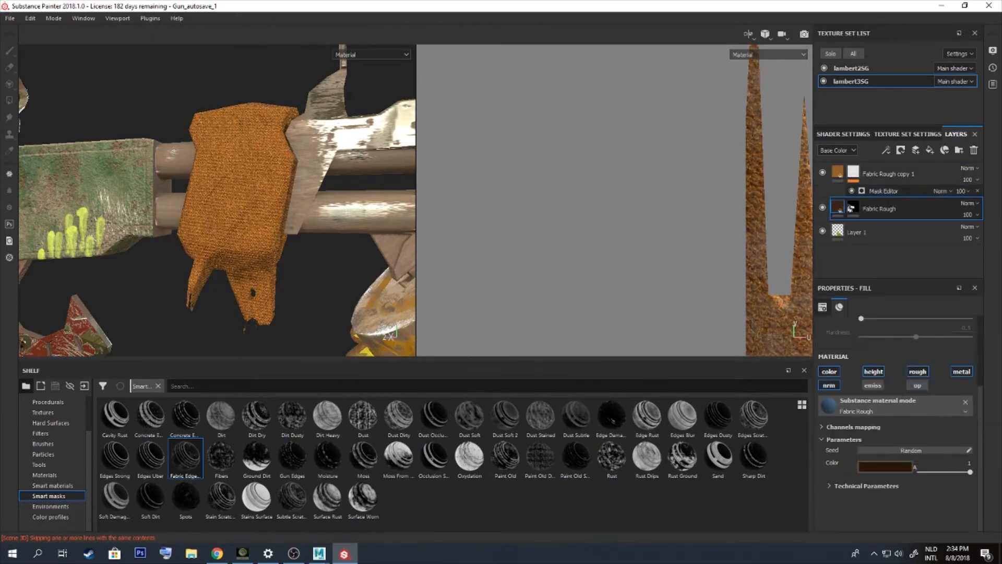
{"action": "left_click", "coordinate": [884, 191]}
{"action": "left_click_drag", "start_coordinate": [840, 397], "coordinate": [843, 397]}
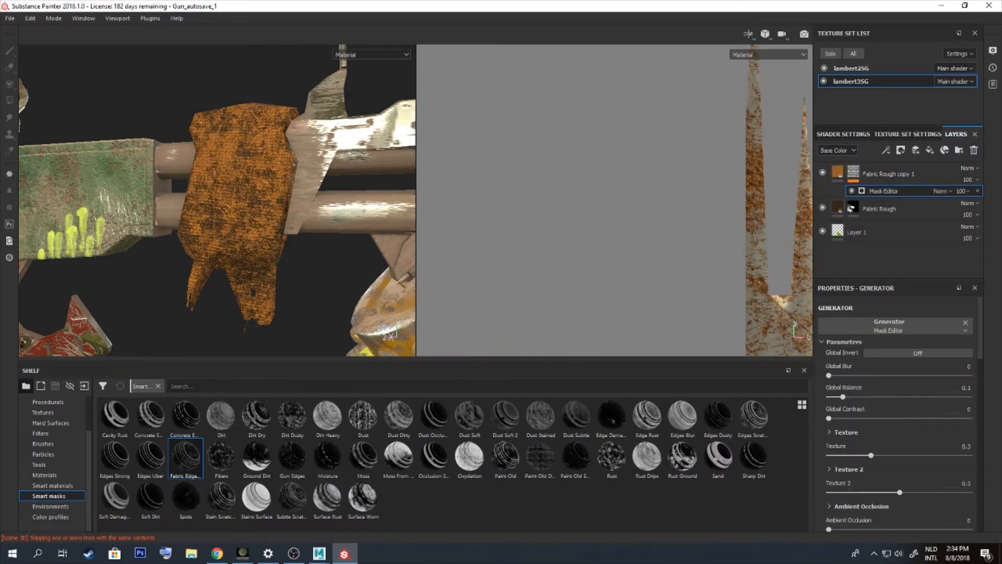
Add a paint layer above the fabric layers and set its paint color to dark brown
{"action": "left_click", "coordinate": [837, 173]}
{"action": "left_click", "coordinate": [915, 150]}
{"action": "left_click", "coordinate": [45, 475]}
{"action": "left_click", "coordinate": [895, 411]}
{"action": "left_click", "coordinate": [923, 522]}
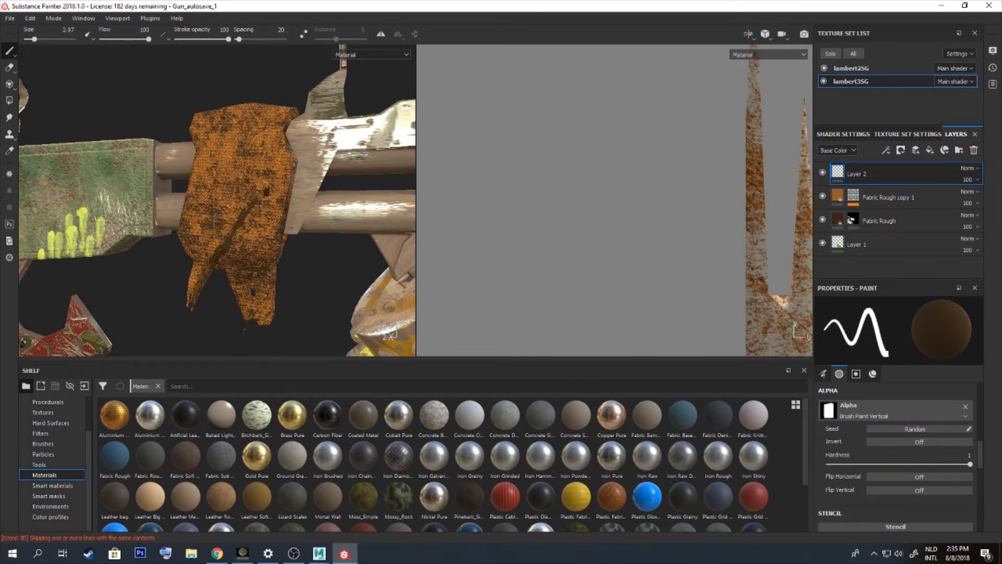
Paint thin dark brown creases across the cloth from several sides
{"action": "left_click_drag", "start_coordinate": [231, 192], "coordinate": [263, 280], "text": "alt"}
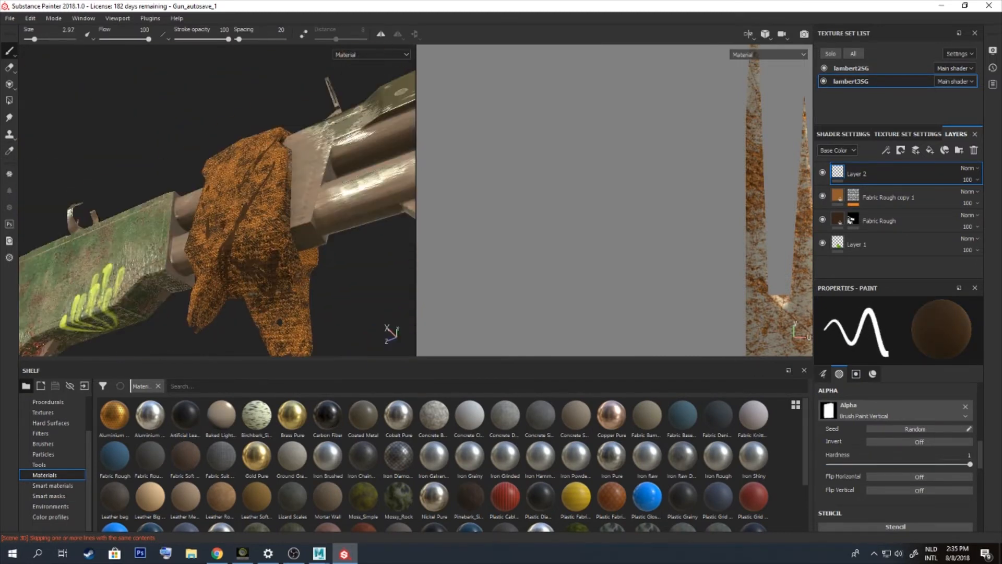
{"action": "right_click_drag", "start_coordinate": [263, 280], "coordinate": [289, 284], "text": "ctrl"}
{"action": "left_click_drag", "start_coordinate": [288, 284], "coordinate": [295, 273], "text": "alt"}
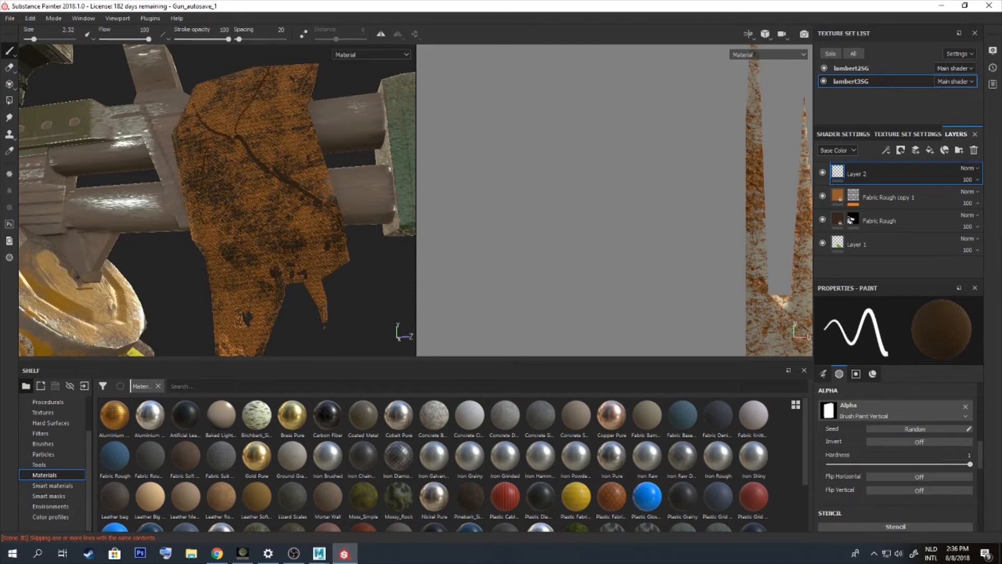
Examine the brush settings on the fabric layers' masks and the texture set settings
{"action": "scroll", "coordinate": [316, 180], "scroll_direction": "down", "scroll_amount": 1}
{"action": "scroll", "coordinate": [898, 459], "scroll_direction": "down", "scroll_amount": 3}
{"action": "scroll", "coordinate": [898, 459], "scroll_direction": "up", "scroll_amount": 5}
{"action": "left_click", "coordinate": [853, 195]}
{"action": "scroll", "coordinate": [898, 459], "scroll_direction": "up", "scroll_amount": 6}
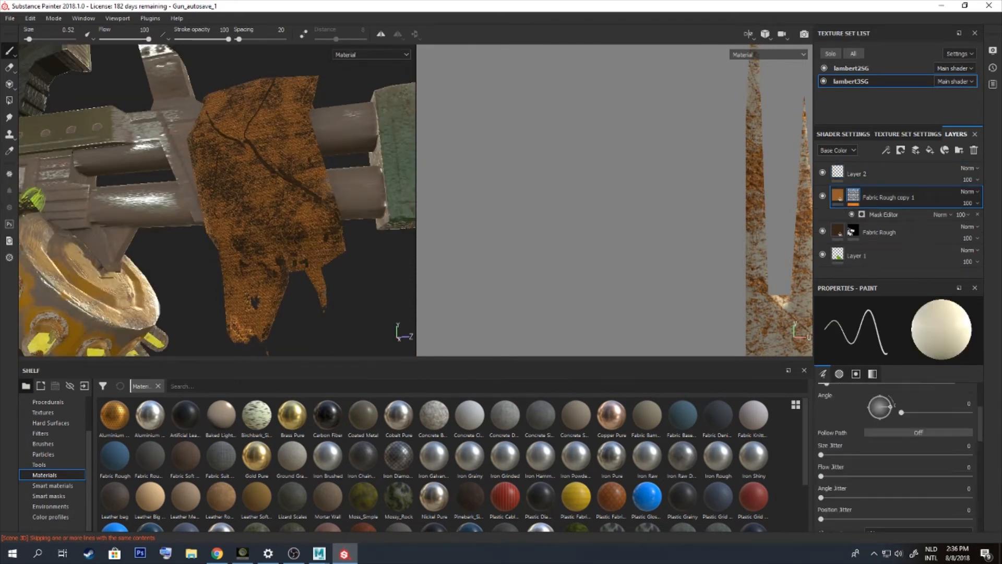
{"action": "scroll", "coordinate": [898, 460], "scroll_direction": "down", "scroll_amount": 3}
{"action": "scroll", "coordinate": [898, 459], "scroll_direction": "up", "scroll_amount": 9}
{"action": "left_click", "coordinate": [908, 135]}
{"action": "left_click", "coordinate": [955, 134]}
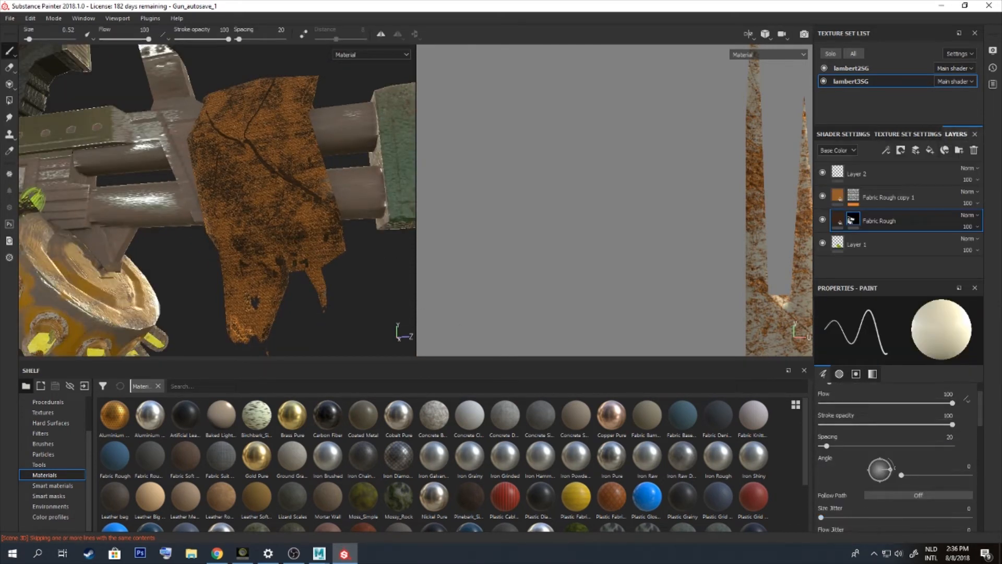
Select Layer 1 and restrict its paint to the opacity channel with opacity 0
{"action": "left_click", "coordinate": [877, 245]}
{"action": "scroll", "coordinate": [898, 459], "scroll_direction": "up", "scroll_amount": 3}
{"action": "left_click", "coordinate": [918, 465], "text": "alt"}
{"action": "scroll", "coordinate": [897, 459], "scroll_direction": "down", "scroll_amount": 1}
{"action": "left_click_drag", "start_coordinate": [962, 494], "coordinate": [821, 494]}
Cut small holes into the cloth with the opacity brush, adjusting the brush size
{"action": "left_click_drag", "start_coordinate": [271, 267], "coordinate": [375, 185], "text": "alt"}
{"action": "right_click_drag", "start_coordinate": [276, 175], "coordinate": [268, 175], "text": "ctrl"}
{"action": "left_click", "coordinate": [269, 175]}
{"action": "left_click_drag", "start_coordinate": [269, 209], "coordinate": [293, 193], "text": "alt"}
{"action": "mouse_move", "coordinate": [263, 193]}
{"action": "right_mouse_down", "text": "ctrl"}
{"action": "mouse_move", "coordinate": [277, 193]}
{"action": "mouse_move", "coordinate": [269, 209]}
{"action": "right_mouse_up", "text": "ctrl"}
{"action": "left_click", "coordinate": [271, 193]}
{"action": "left_click_drag", "start_coordinate": [266, 219], "coordinate": [235, 177], "text": "alt"}
{"action": "left_click", "coordinate": [268, 146]}
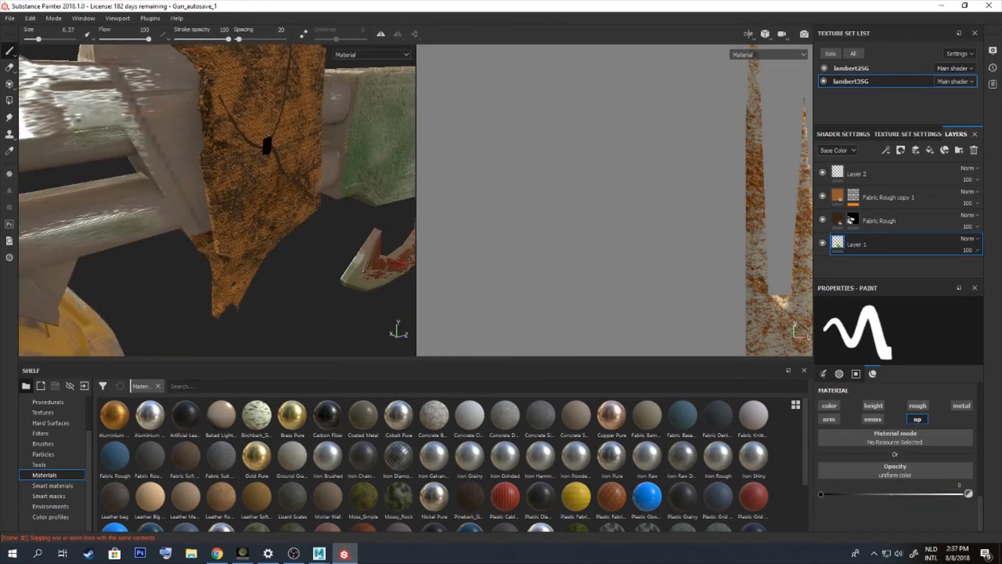
Tear further holes and ragged gaps into the cloth from other viewing angles with brush size 6.37
{"action": "left_click", "coordinate": [210, 230]}
{"action": "left_click_drag", "start_coordinate": [210, 229], "coordinate": [292, 209], "text": "alt"}
{"action": "mouse_move", "coordinate": [366, 209]}
{"action": "left_mouse_down", "text": "alt"}
{"action": "mouse_move", "coordinate": [319, 178]}
{"action": "mouse_move", "coordinate": [246, 209]}
{"action": "mouse_move", "coordinate": [188, 240]}
{"action": "mouse_move", "coordinate": [186, 298]}
{"action": "left_mouse_up", "text": "alt"}
{"action": "left_click", "coordinate": [320, 179]}
{"action": "left_click_drag", "start_coordinate": [186, 297], "coordinate": [125, 261], "text": "alt"}
{"action": "left_click_drag", "start_coordinate": [236, 323], "coordinate": [209, 261], "text": "alt"}
{"action": "mouse_move", "coordinate": [208, 234]}
{"action": "right_mouse_down", "text": "alt"}
{"action": "mouse_move", "coordinate": [272, 235]}
{"action": "mouse_move", "coordinate": [201, 224]}
{"action": "right_mouse_up", "text": "alt"}
{"action": "mouse_move", "coordinate": [201, 224]}
{"action": "left_mouse_down", "text": "alt"}
{"action": "mouse_move", "coordinate": [251, 224]}
{"action": "mouse_move", "coordinate": [324, 250]}
{"action": "left_mouse_up", "text": "alt"}
{"action": "left_click_drag", "start_coordinate": [293, 292], "coordinate": [371, 308], "text": "alt"}
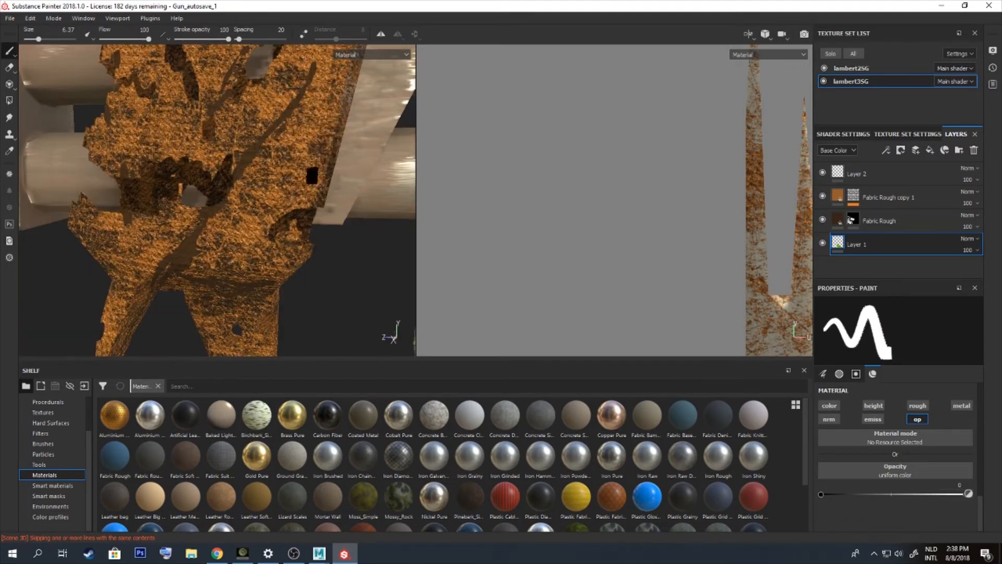
Fray the cloth's holes and edges all around with a smaller brush of size 2.32
{"action": "right_click_drag", "start_coordinate": [371, 308], "coordinate": [268, 177], "text": "alt"}
{"action": "left_click_drag", "start_coordinate": [269, 177], "coordinate": [248, 96], "text": "alt"}
{"action": "right_click_drag", "start_coordinate": [255, 96], "coordinate": [246, 96], "text": "ctrl"}
{"action": "mouse_move", "coordinate": [225, 109]}
{"action": "left_mouse_down", "text": "alt"}
{"action": "mouse_move", "coordinate": [195, 193]}
{"action": "mouse_move", "coordinate": [201, 136]}
{"action": "mouse_move", "coordinate": [115, 130]}
{"action": "mouse_move", "coordinate": [167, 146]}
{"action": "mouse_move", "coordinate": [330, 135]}
{"action": "left_mouse_up", "text": "alt"}
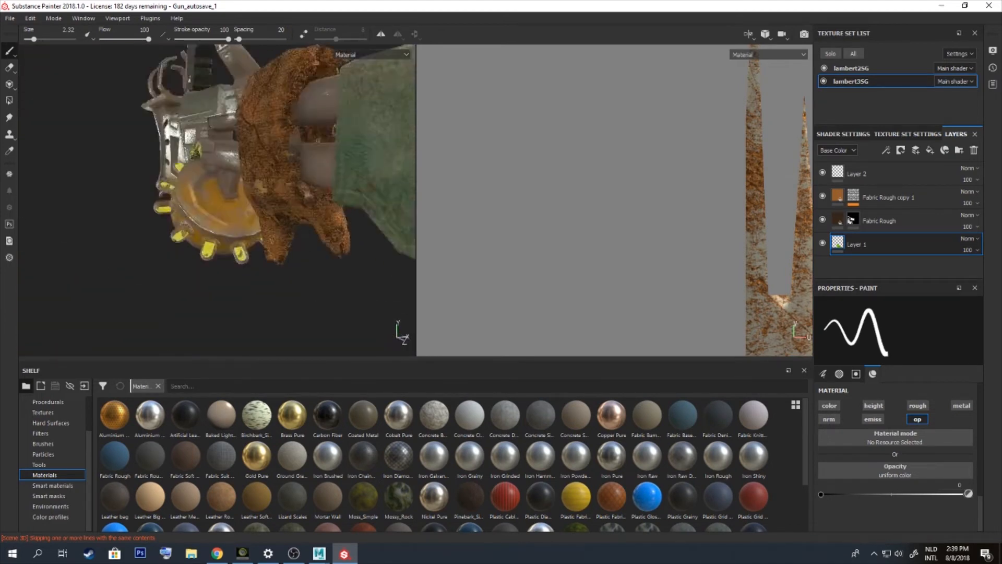
{"action": "left_click_drag", "start_coordinate": [306, 211], "coordinate": [209, 203], "text": "alt"}
{"action": "right_click_drag", "start_coordinate": [209, 203], "coordinate": [274, 202], "text": "alt"}
{"action": "left_click_drag", "start_coordinate": [274, 202], "coordinate": [350, 219], "text": "alt"}
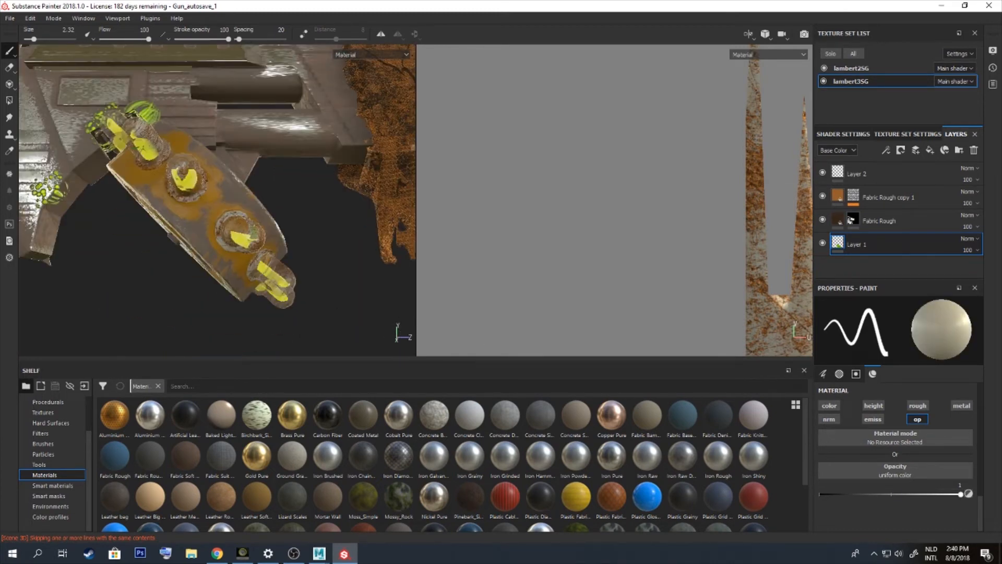
Paint the capsules' glass partly transparent on Layer 1, lowering the paint's opacity to 0.3765
{"action": "left_click_drag", "start_coordinate": [314, 292], "coordinate": [348, 286], "text": "alt"}
{"action": "mouse_move", "coordinate": [389, 204]}
{"action": "left_mouse_down", "text": "alt"}
{"action": "mouse_move", "coordinate": [271, 209]}
{"action": "mouse_move", "coordinate": [324, 229]}
{"action": "mouse_move", "coordinate": [209, 219]}
{"action": "left_mouse_up", "text": "alt"}
{"action": "right_click_drag", "start_coordinate": [208, 219], "coordinate": [229, 220], "text": "ctrl"}
{"action": "mouse_move", "coordinate": [229, 220]}
{"action": "left_mouse_down", "text": "alt"}
{"action": "mouse_move", "coordinate": [263, 230]}
{"action": "mouse_move", "coordinate": [208, 251]}
{"action": "mouse_move", "coordinate": [293, 221]}
{"action": "left_mouse_up", "text": "alt"}
{"action": "right_click_drag", "start_coordinate": [293, 221], "coordinate": [334, 221], "text": "alt"}
{"action": "left_click_drag", "start_coordinate": [240, 219], "coordinate": [313, 183], "text": "alt"}
{"action": "left_click_drag", "start_coordinate": [961, 494], "coordinate": [821, 495]}
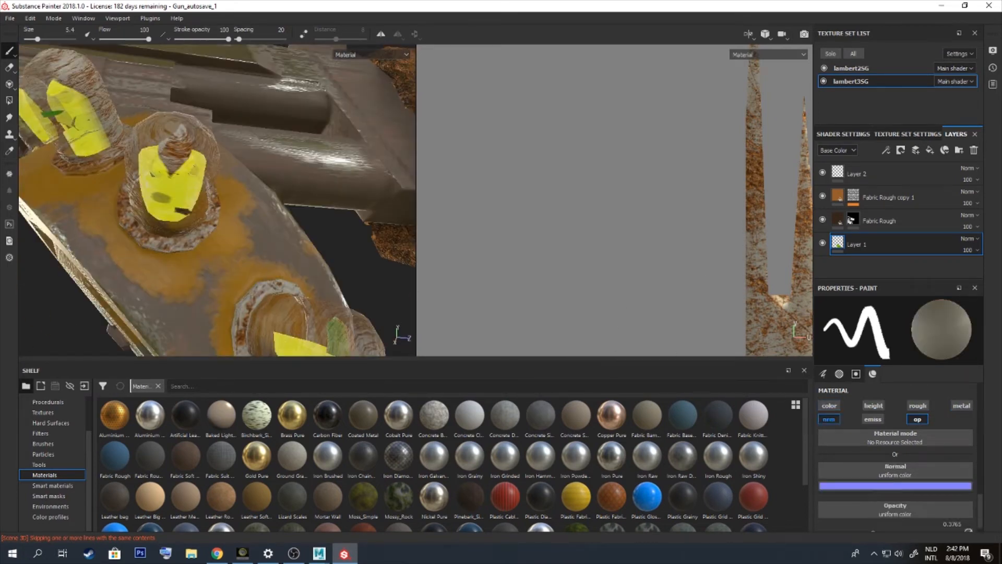
Enable the normal channel alongside opacity for the capsule glass paint
{"action": "left_click_drag", "start_coordinate": [313, 323], "coordinate": [292, 209], "text": "ctrl+alt"}
{"action": "right_click_drag", "start_coordinate": [292, 209], "coordinate": [220, 230], "text": "alt"}
{"action": "left_click_drag", "start_coordinate": [219, 230], "coordinate": [319, 226], "text": "alt"}
{"action": "left_click", "coordinate": [873, 406]}
{"action": "left_click", "coordinate": [873, 406]}
{"action": "left_click", "coordinate": [829, 419]}
{"action": "scroll", "coordinate": [895, 459], "scroll_direction": "down", "scroll_amount": 1}
{"action": "left_click_drag", "start_coordinate": [209, 272], "coordinate": [230, 271], "text": "alt"}
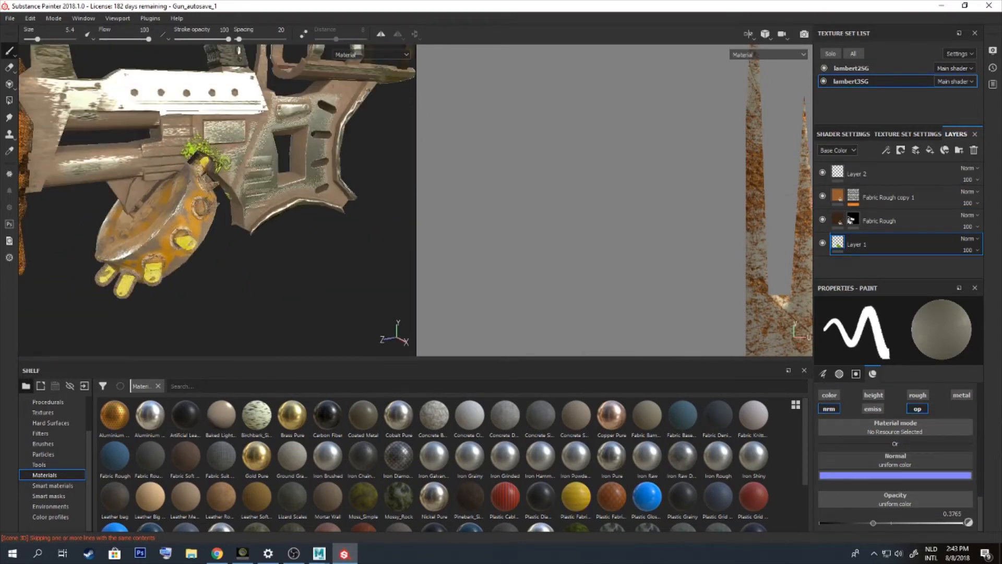
Sample the glowing green material from the splatters on the gun and set the brush alpha to Smudge Radial
{"action": "left_click", "coordinate": [9, 151]}
{"action": "left_click", "coordinate": [200, 149]}
{"action": "scroll", "coordinate": [896, 455], "scroll_direction": "up", "scroll_amount": 5}
{"action": "left_click", "coordinate": [888, 442]}
{"action": "left_click", "coordinate": [906, 365]}
{"action": "left_click", "coordinate": [888, 441]}
{"action": "left_click", "coordinate": [906, 386]}
{"action": "scroll", "coordinate": [220, 209], "scroll_direction": "up", "scroll_amount": 5}
Paint glowing green liquid into the capsules and splatter it over the capsule holder
{"action": "left_click_drag", "start_coordinate": [293, 235], "coordinate": [276, 256], "text": "alt"}
{"action": "left_click", "coordinate": [219, 186]}
{"action": "key", "text": "bracketleft"}
{"action": "mouse_move", "coordinate": [219, 186]}
{"action": "left_mouse_down"}
{"action": "mouse_move", "coordinate": [256, 203]}
{"action": "mouse_move", "coordinate": [267, 183]}
{"action": "mouse_move", "coordinate": [247, 226]}
{"action": "mouse_move", "coordinate": [261, 250]}
{"action": "left_mouse_up"}
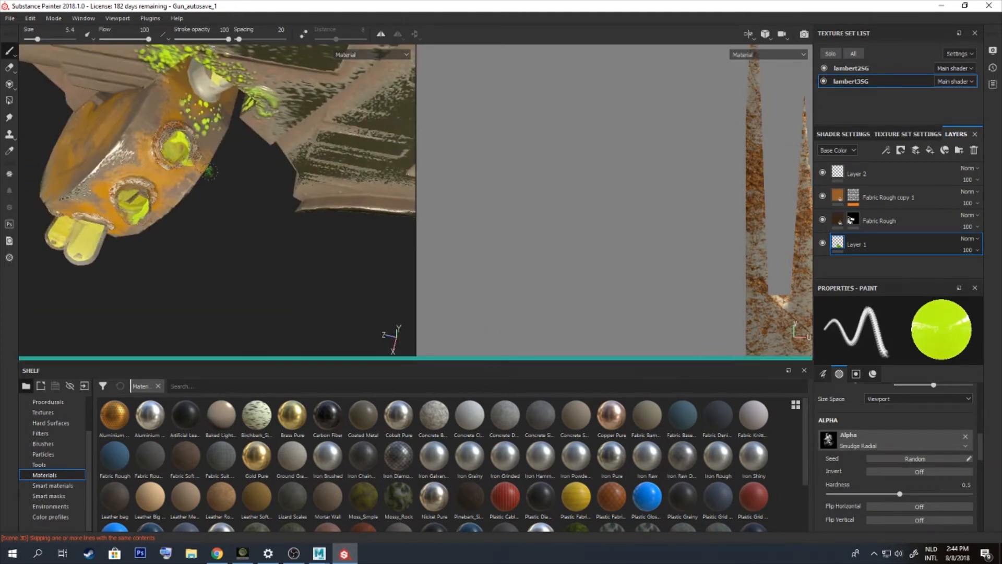
{"action": "left_click_drag", "start_coordinate": [177, 139], "coordinate": [183, 123], "text": "alt"}
{"action": "middle_click_drag", "start_coordinate": [183, 123], "coordinate": [181, 156], "text": "alt"}
{"action": "left_click_drag", "start_coordinate": [182, 155], "coordinate": [172, 172], "text": "alt"}
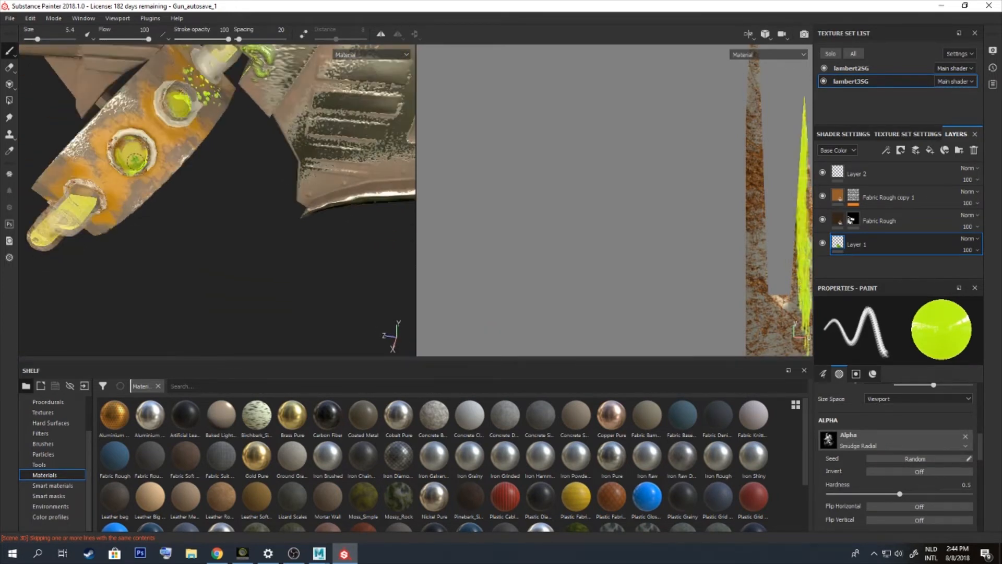
Set the brush size to 24.25 and make lambert3SG the active texture set for painting
{"action": "key", "text": "bracketleft"}
{"action": "key", "text": "bracketleft"}
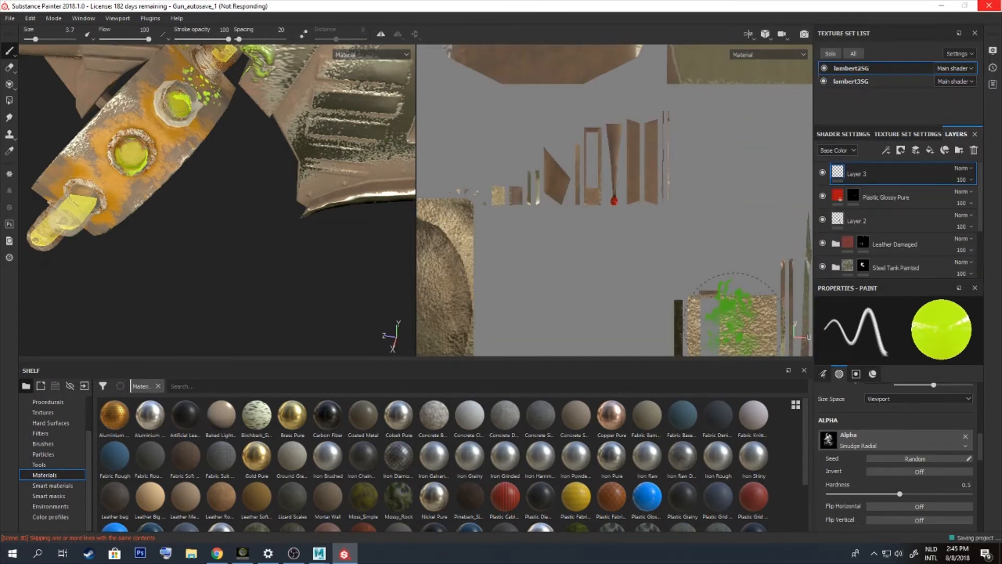
{"action": "mouse_move", "coordinate": [204, 237]}
{"action": "left_mouse_down", "text": "alt"}
{"action": "mouse_move", "coordinate": [164, 133]}
{"action": "mouse_move", "coordinate": [172, 321]}
{"action": "mouse_move", "coordinate": [261, 300]}
{"action": "mouse_move", "coordinate": [305, 213]}
{"action": "mouse_move", "coordinate": [242, 253]}
{"action": "mouse_move", "coordinate": [286, 227]}
{"action": "left_mouse_up", "text": "alt"}
{"action": "key", "text": "bracketleft"}
{"action": "key", "text": "bracketleft"}
{"action": "key", "text": "bracketleft"}
{"action": "key", "text": "bracketleft"}
{"action": "right_click_drag", "start_coordinate": [286, 227], "coordinate": [235, 198], "text": "alt"}
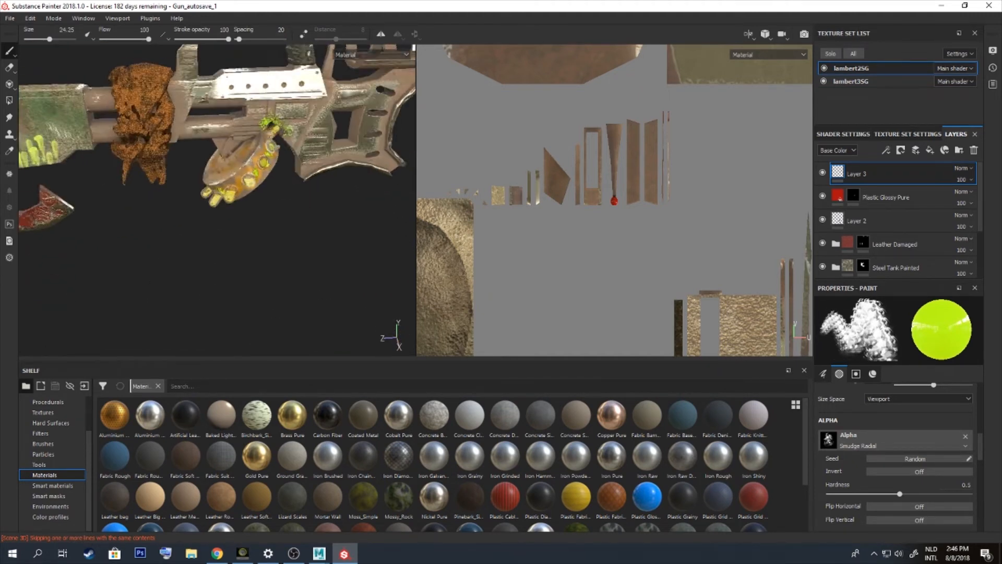
{"action": "left_click_drag", "start_coordinate": [235, 199], "coordinate": [250, 188], "text": "alt"}
{"action": "left_click", "coordinate": [851, 82]}
Splatter glowing green material over the cloth wrap with the brush alpha's hardness at 0.2
{"action": "left_click_drag", "start_coordinate": [186, 214], "coordinate": [209, 196], "text": "alt"}
{"action": "left_click_drag", "start_coordinate": [164, 156], "coordinate": [159, 201]}
{"action": "key", "text": "ctrl+z"}
{"action": "left_click_drag", "start_coordinate": [900, 494], "coordinate": [857, 494]}
{"action": "left_click_drag", "start_coordinate": [147, 102], "coordinate": [143, 133]}
{"action": "mouse_move", "coordinate": [165, 216]}
{"action": "left_mouse_down", "text": "alt"}
{"action": "mouse_move", "coordinate": [375, 227]}
{"action": "mouse_move", "coordinate": [235, 245]}
{"action": "mouse_move", "coordinate": [55, 111]}
{"action": "left_mouse_up", "text": "alt"}
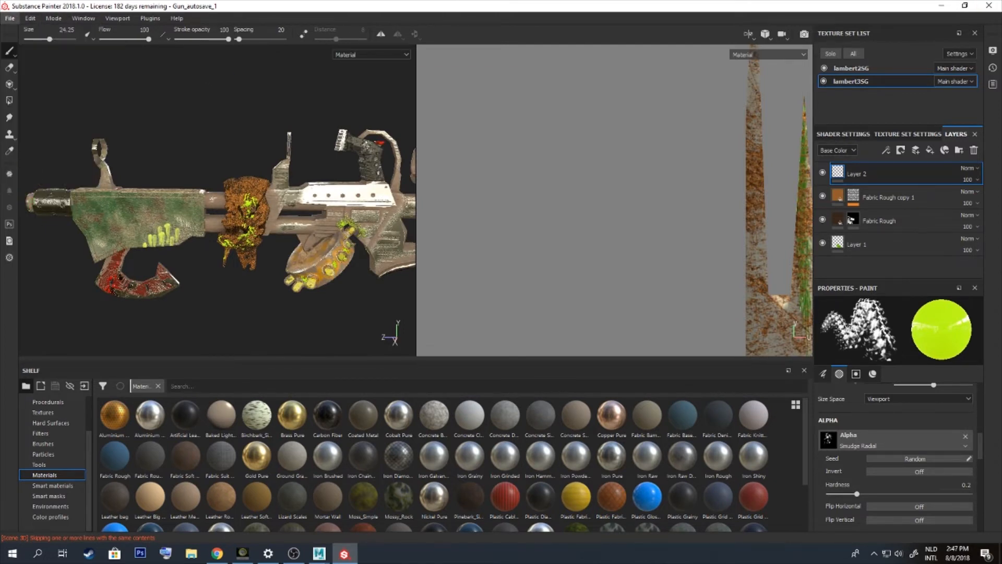
Open the texture export settings for the document
{"action": "key", "text": "ctrl+shift+e"}
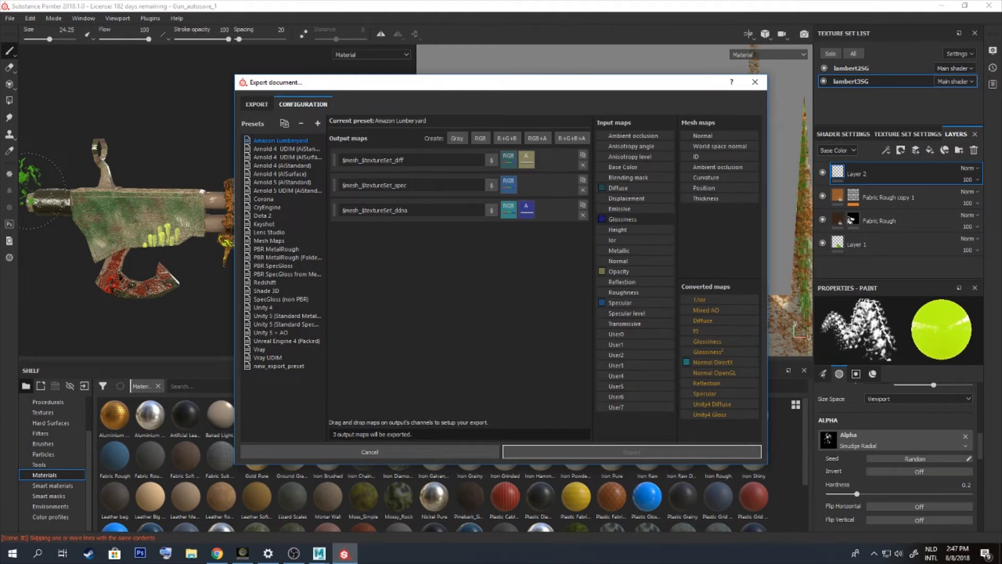
Try adding an RGB output map to the Amazon Lumberyard export preset
{"action": "left_click", "coordinate": [480, 138]}
{"action": "left_click_drag", "start_coordinate": [634, 240], "coordinate": [507, 233]}
{"action": "left_click", "coordinate": [469, 235]}
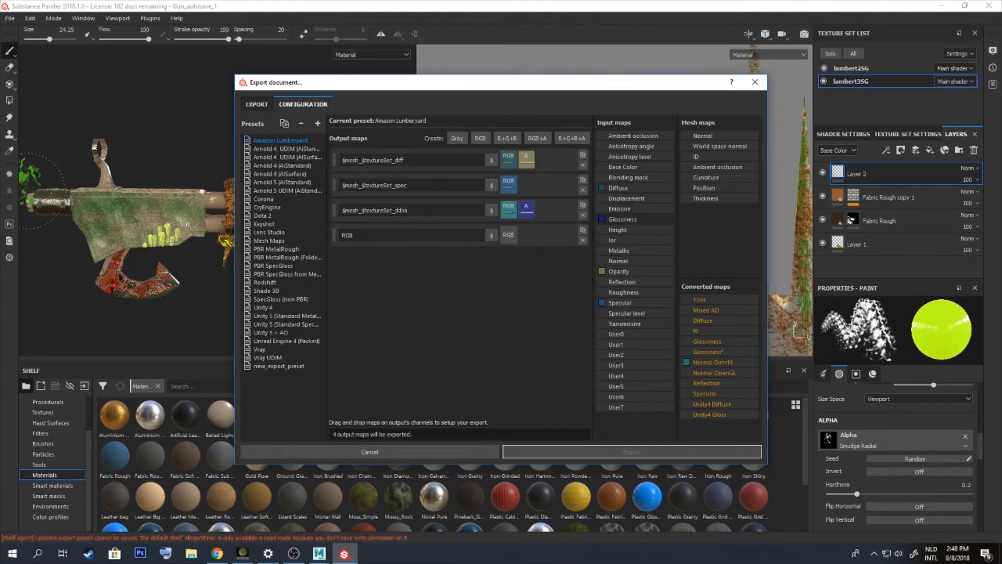
{"action": "left_click", "coordinate": [584, 240]}
{"action": "left_click", "coordinate": [480, 139]}
{"action": "left_click_drag", "start_coordinate": [634, 187], "coordinate": [509, 235]}
{"action": "left_click", "coordinate": [470, 236]}
{"action": "left_click_drag", "start_coordinate": [634, 209], "coordinate": [505, 240]}
{"action": "left_click", "coordinate": [470, 236]}
Compare the Unity export presets and select Unity 5 + AO for editing
{"action": "left_click", "coordinate": [286, 324]}
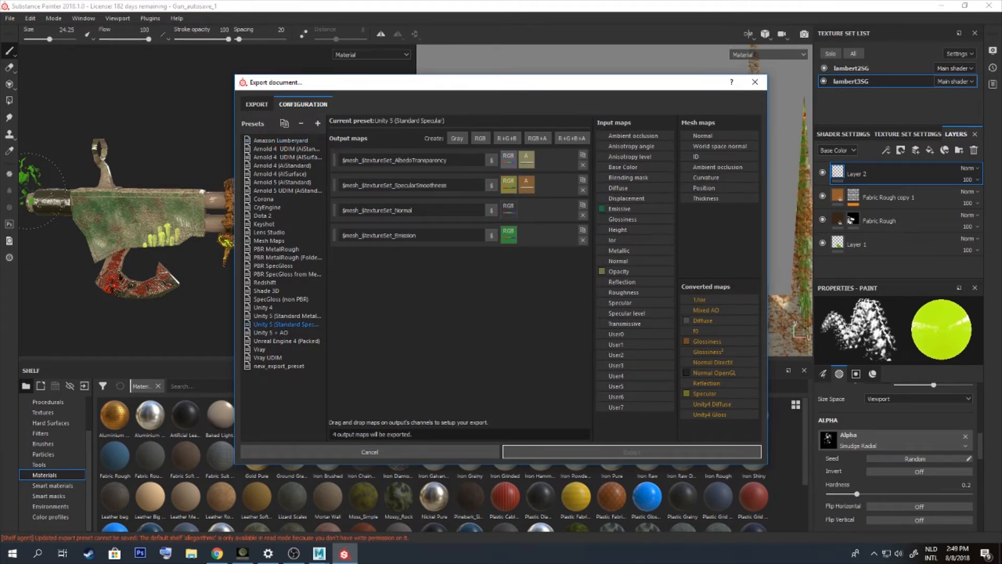
{"action": "left_click", "coordinate": [282, 316]}
{"action": "left_click", "coordinate": [260, 349]}
{"action": "left_click", "coordinate": [271, 333]}
{"action": "left_click", "coordinate": [263, 307]}
{"action": "left_click", "coordinate": [270, 332]}
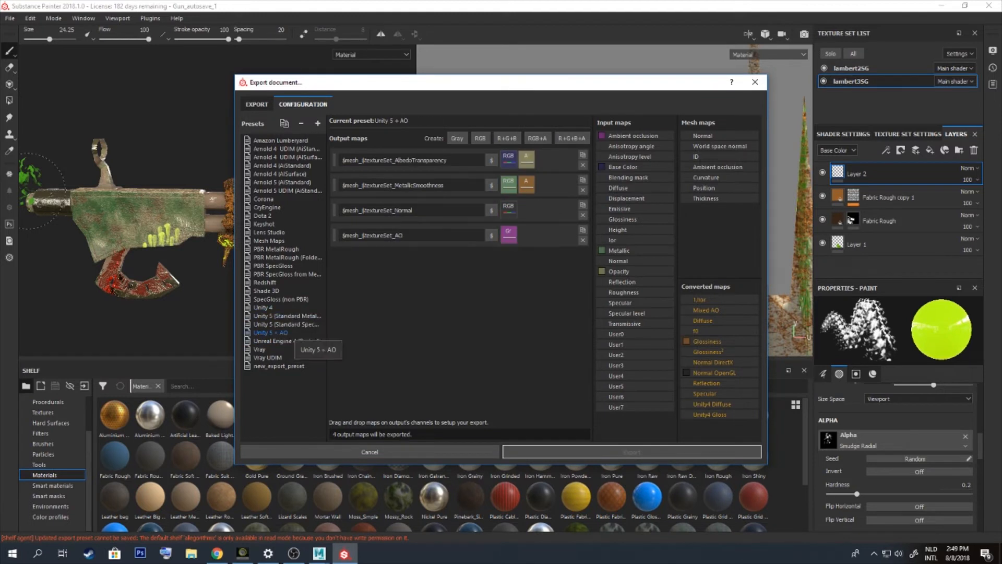
Add an RGB+A output map named $mesh_$textureSet_Emission and a grayscale output map named $mesh_$textureSet_Opacity to the preset
{"action": "left_click", "coordinate": [537, 138]}
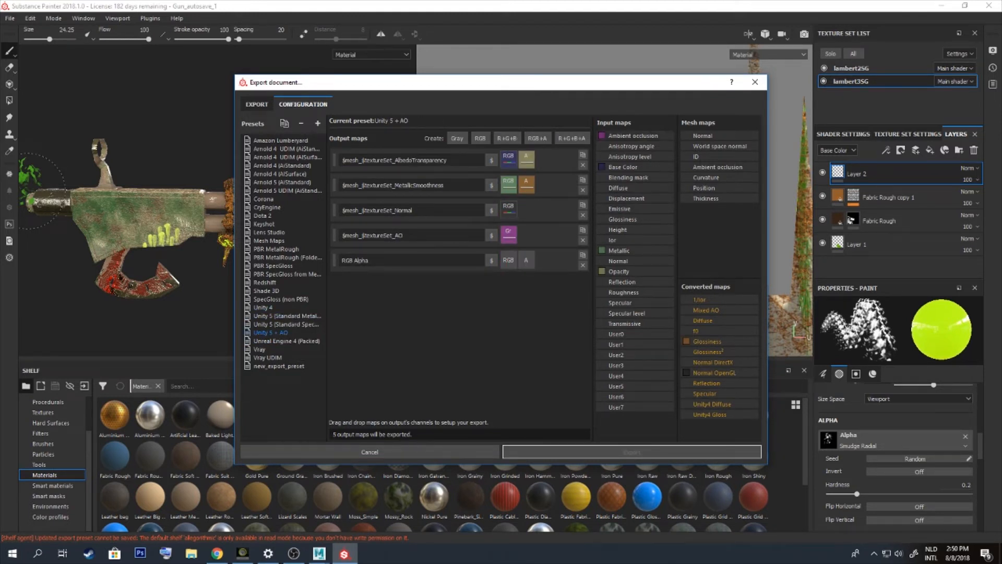
{"action": "left_click", "coordinate": [456, 139]}
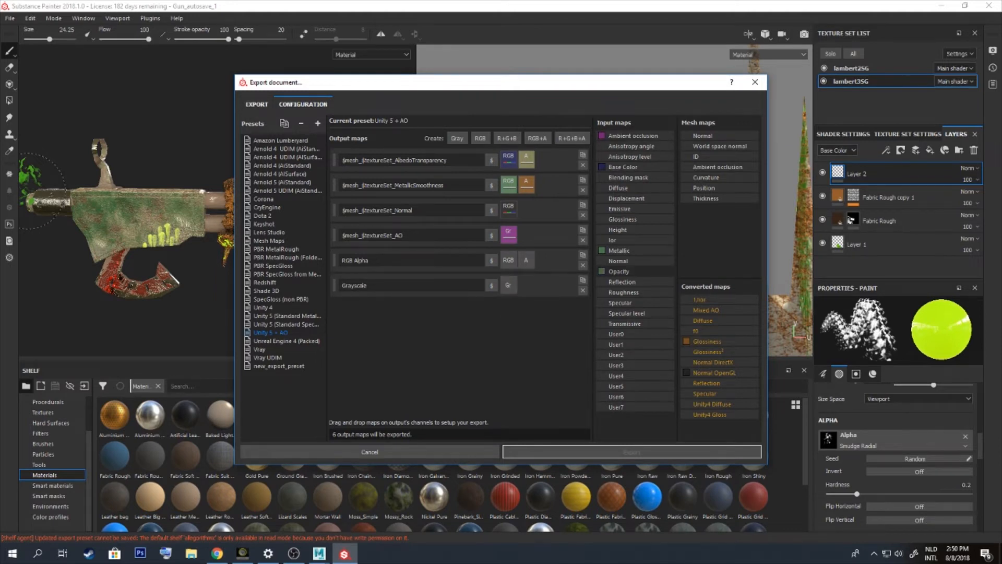
{"action": "left_click", "coordinate": [256, 104]}
{"action": "left_click", "coordinate": [303, 104]}
{"action": "left_click_drag", "start_coordinate": [393, 236], "coordinate": [341, 236]}
{"action": "key", "text": "ctrl+c"}
{"action": "double_click", "coordinate": [360, 260]}
{"action": "key", "text": "ctrl+v"}
{"action": "double_click", "coordinate": [355, 286]}
{"action": "key", "text": "ctrl+v"}
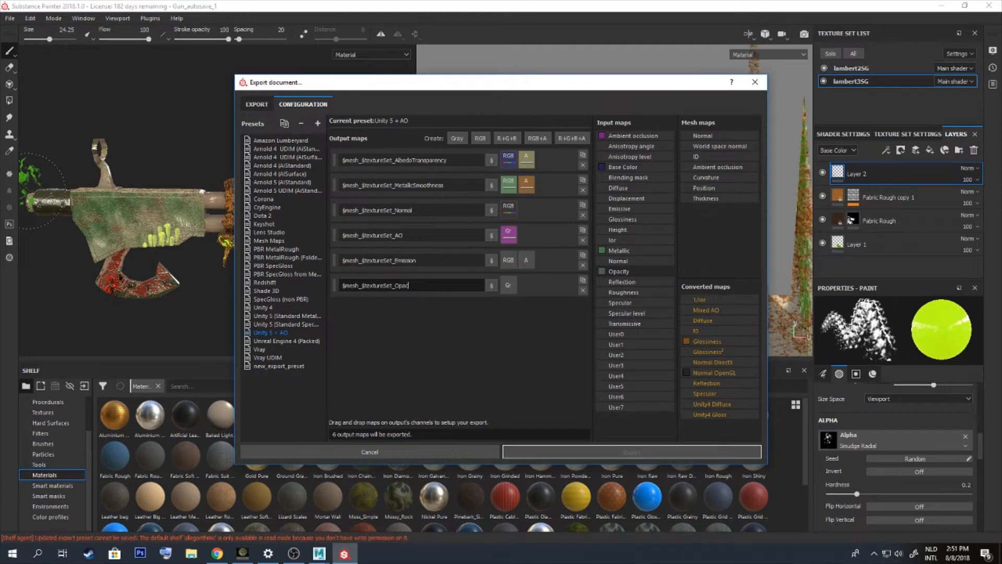
Choose the output folder and export both texture sets with the Unity 5 + AO configuration
{"action": "left_click", "coordinate": [256, 104]}
{"action": "left_click", "coordinate": [453, 123]}
{"action": "left_click", "coordinate": [642, 355]}
{"action": "left_click", "coordinate": [632, 452]}
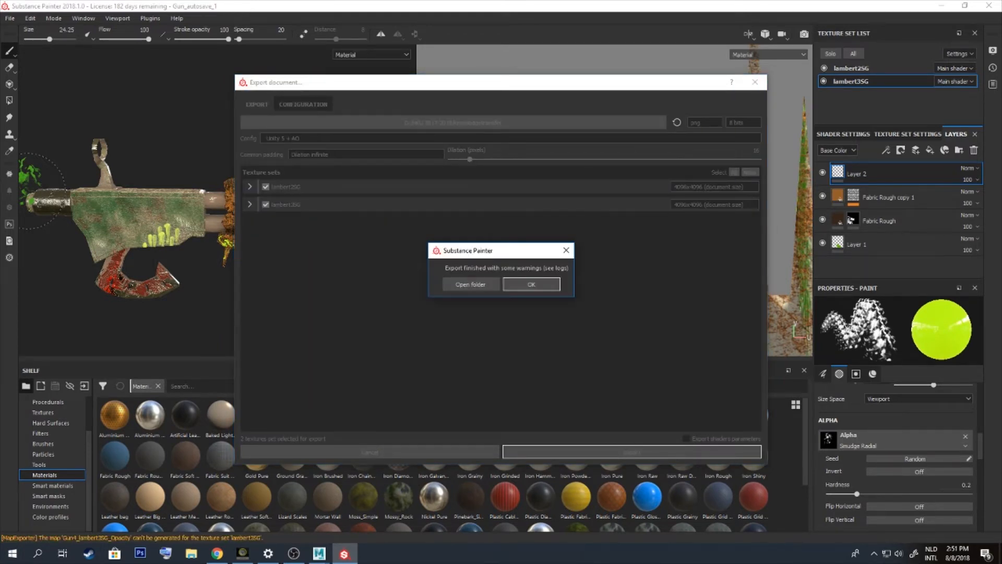
{"action": "key", "text": "Return"}
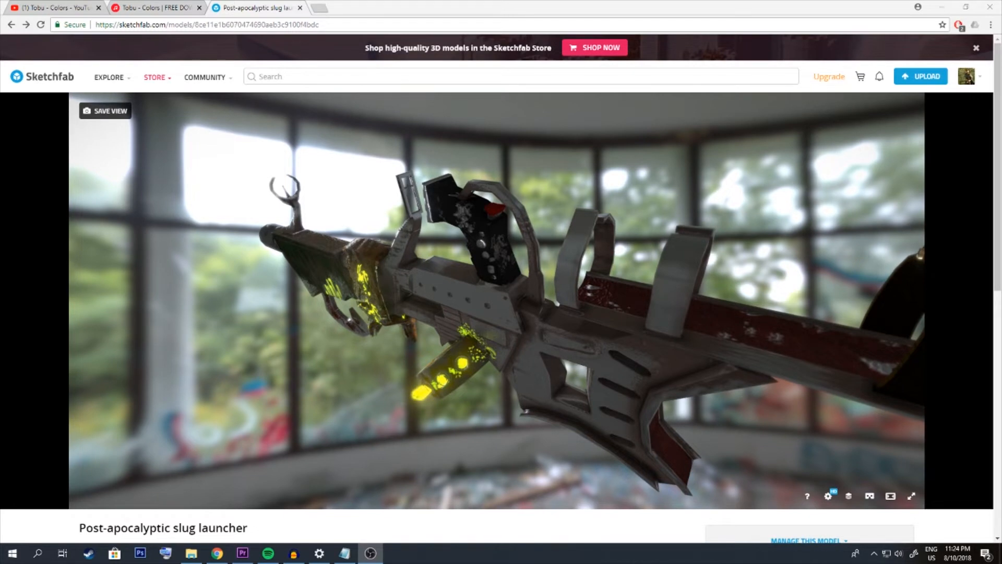
Switch to Sketchfab in the browser and view the published Post-apocalyptic slug launcher from several sides
{"action": "mouse_move", "coordinate": [653, 292]}
{"action": "left_mouse_down"}
{"action": "mouse_move", "coordinate": [428, 334]}
{"action": "mouse_move", "coordinate": [271, 321]}
{"action": "mouse_move", "coordinate": [485, 334]}
{"action": "mouse_move", "coordinate": [261, 297]}
{"action": "left_mouse_up"}
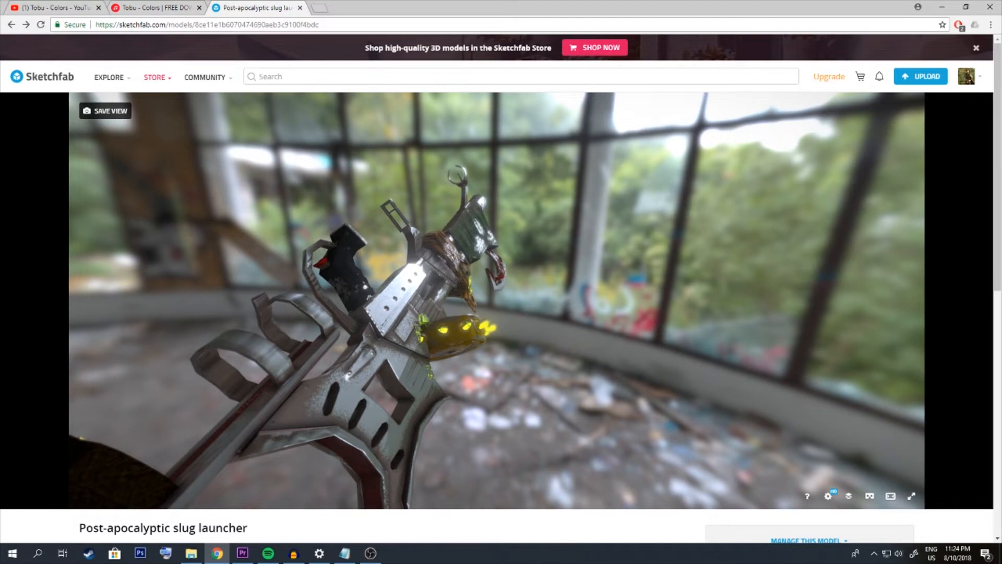
{"action": "mouse_move", "coordinate": [601, 308]}
{"action": "left_mouse_down"}
{"action": "mouse_move", "coordinate": [292, 297]}
{"action": "mouse_move", "coordinate": [512, 303]}
{"action": "mouse_move", "coordinate": [313, 308]}
{"action": "left_mouse_up"}
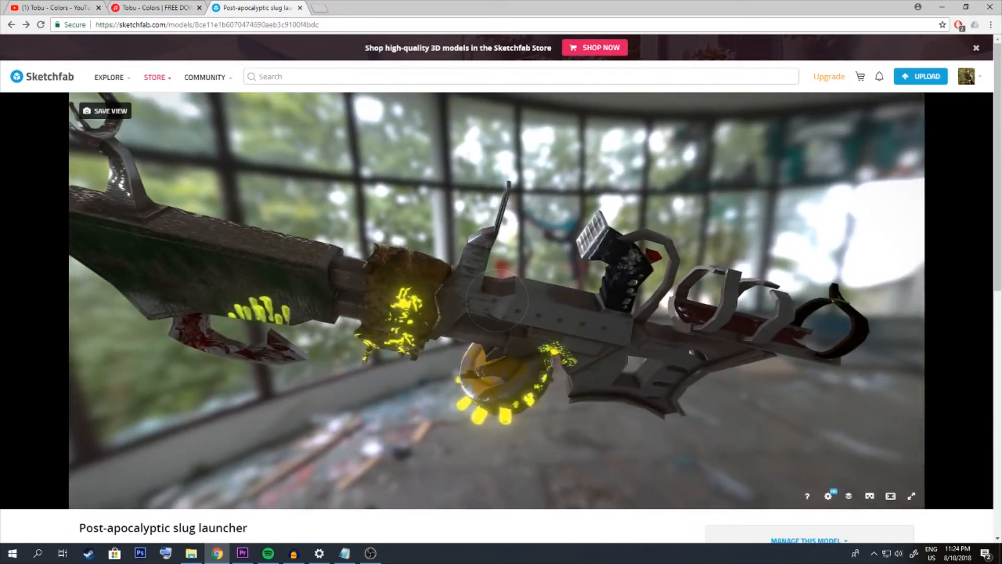
Upload Gun4.fbx to Sketchfab as a new model and abandon its details form
{"action": "left_click", "coordinate": [921, 77]}
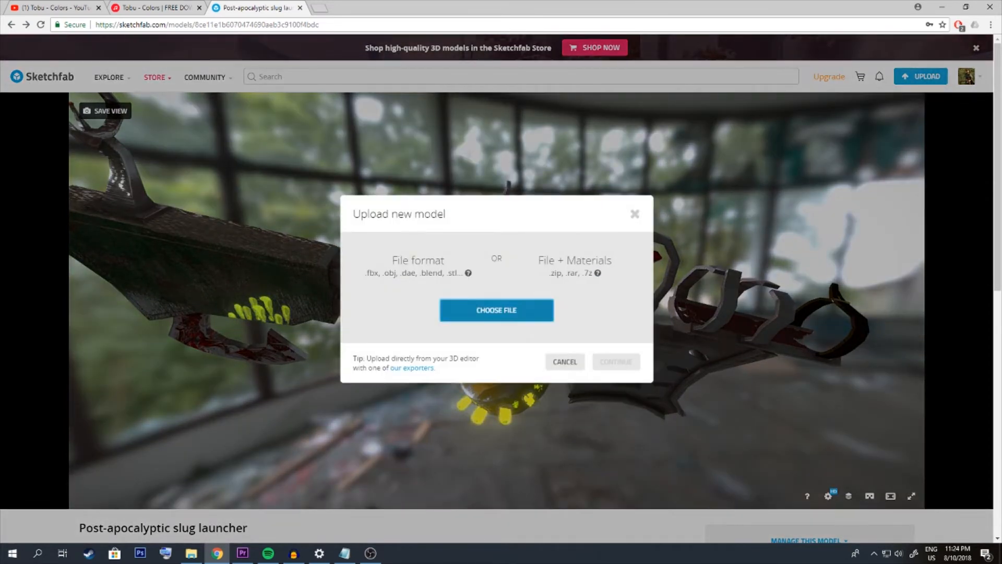
{"action": "left_click", "coordinate": [496, 310]}
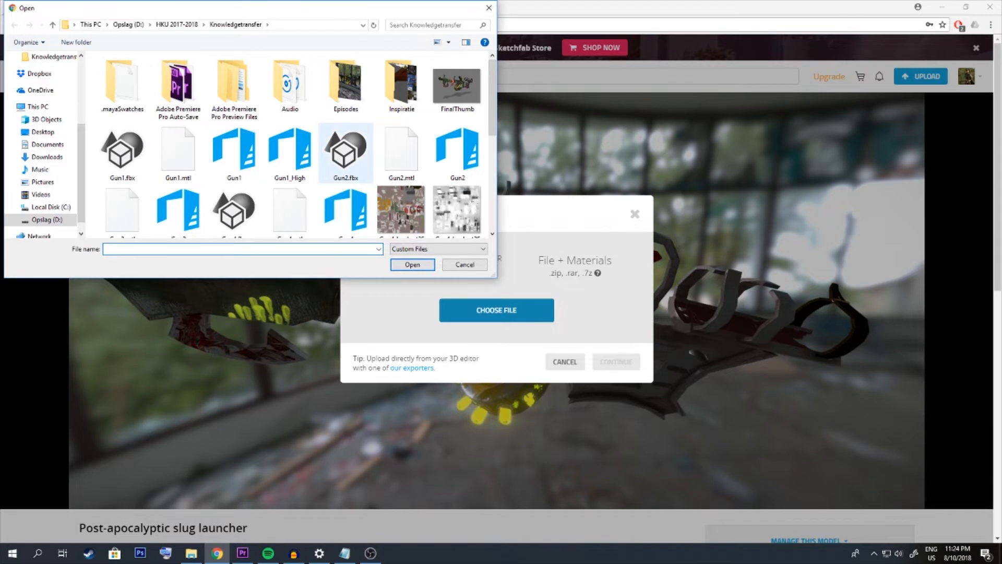
{"action": "scroll", "coordinate": [334, 188], "scroll_direction": "down", "scroll_amount": 1}
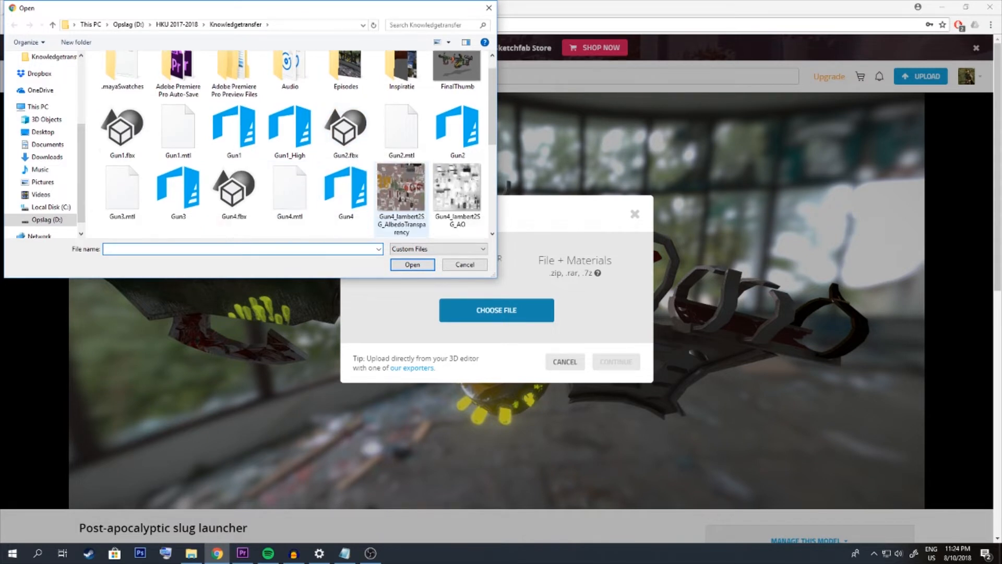
{"action": "left_click", "coordinate": [346, 191]}
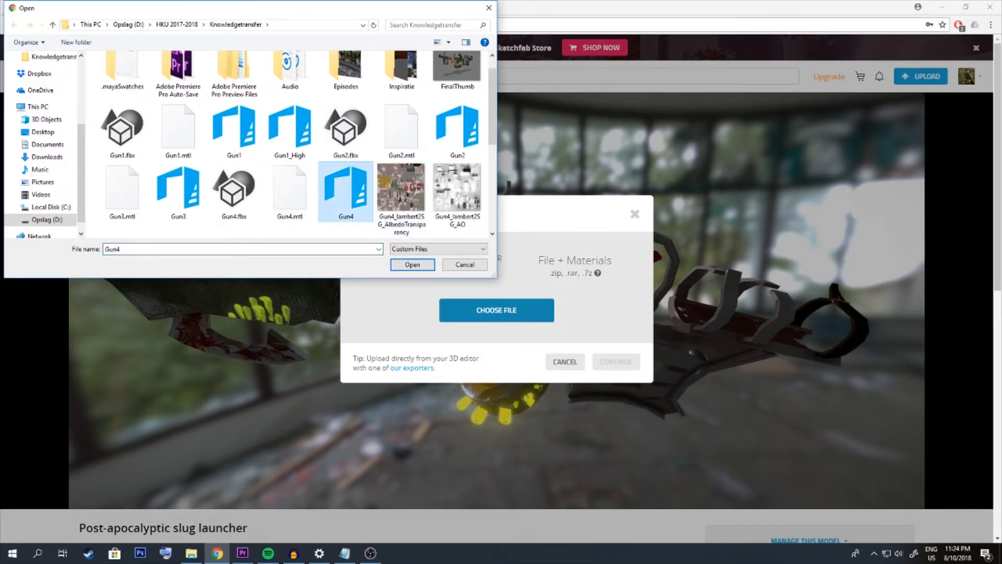
{"action": "left_click", "coordinate": [234, 191]}
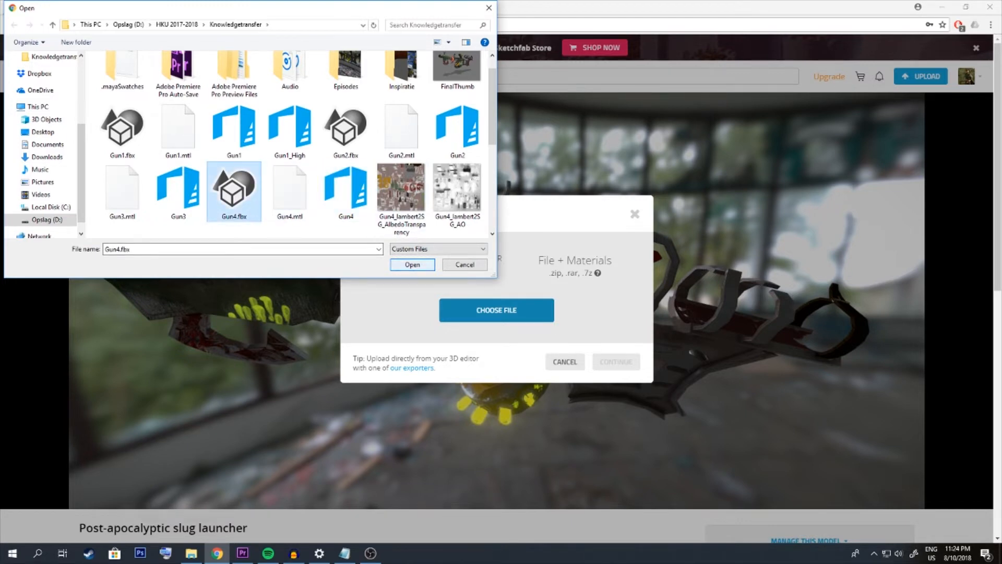
{"action": "left_click", "coordinate": [412, 264]}
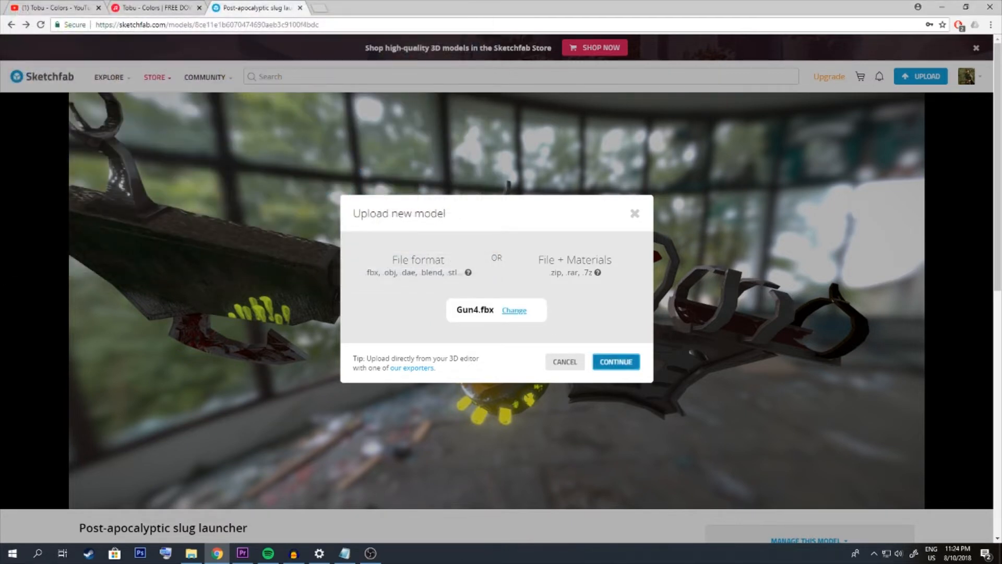
{"action": "left_click", "coordinate": [616, 362]}
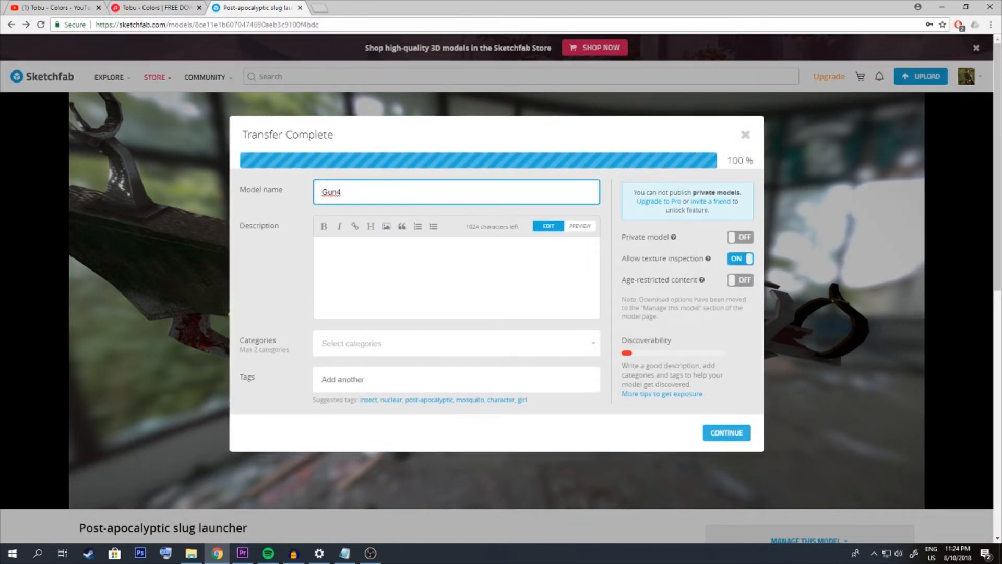
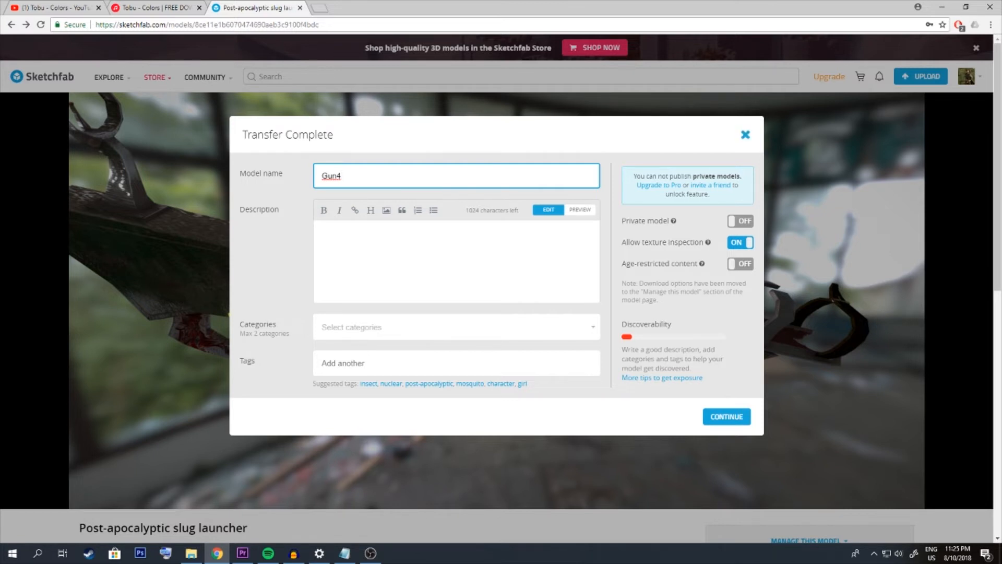
{"action": "key", "text": "Return"}
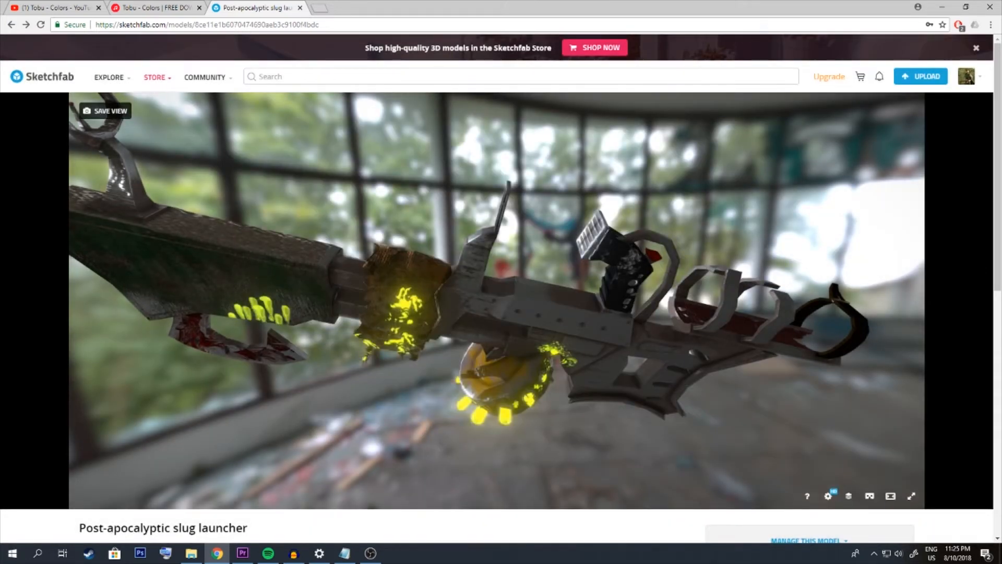
Open the 3D settings of the published Post-apocalyptic slug launcher from its model management options
{"action": "scroll", "coordinate": [501, 418], "scroll_direction": "down", "scroll_amount": 4}
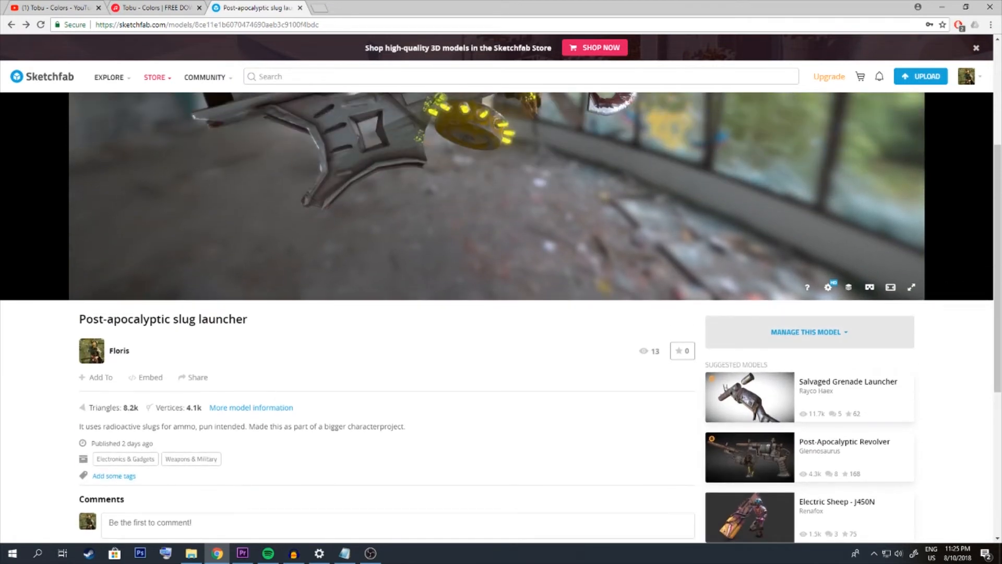
{"action": "left_click", "coordinate": [808, 332]}
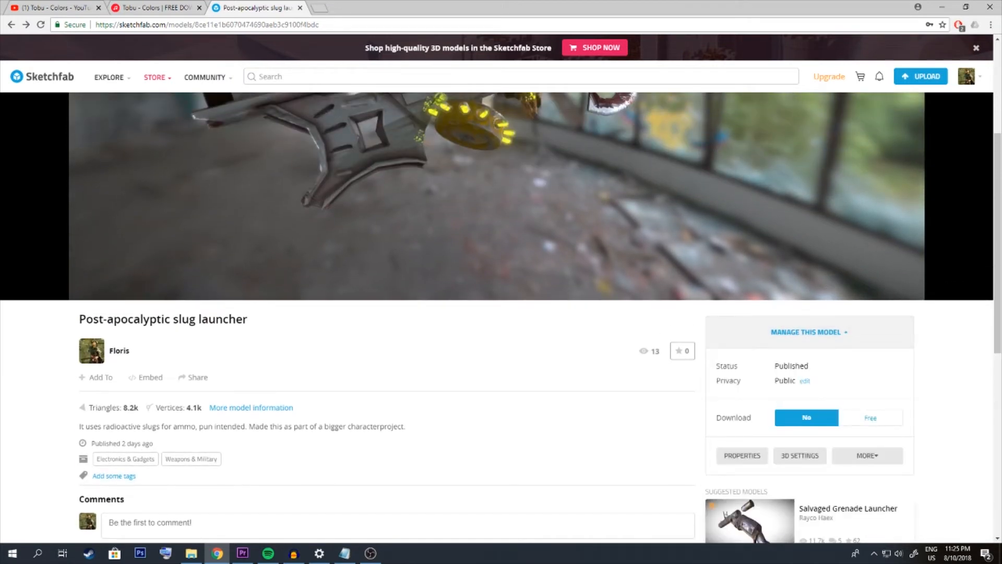
{"action": "left_click", "coordinate": [799, 455]}
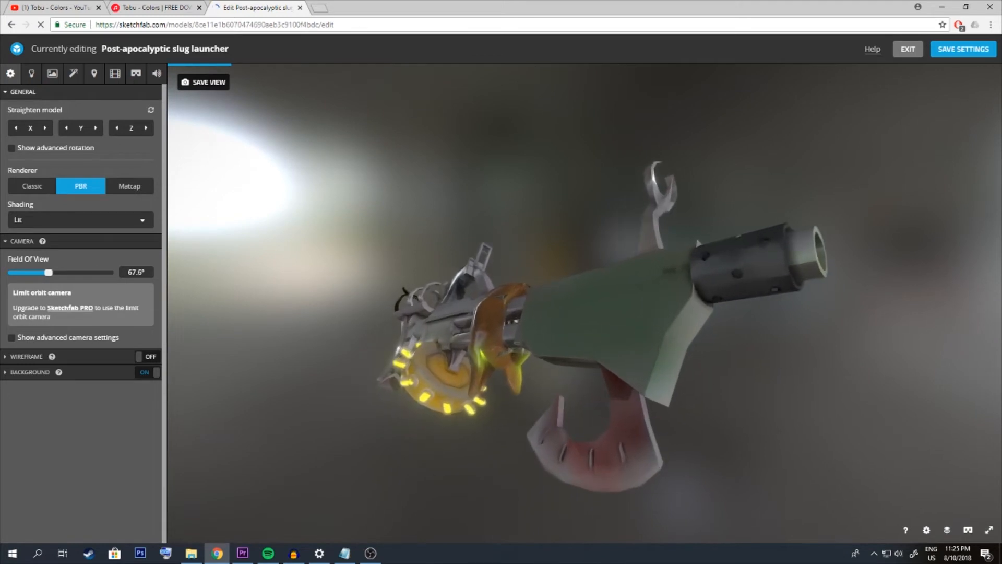
Examine the glowing capsules and the rest of the gun up close in the 3D settings viewer
{"action": "left_click_drag", "start_coordinate": [585, 303], "coordinate": [470, 300]}
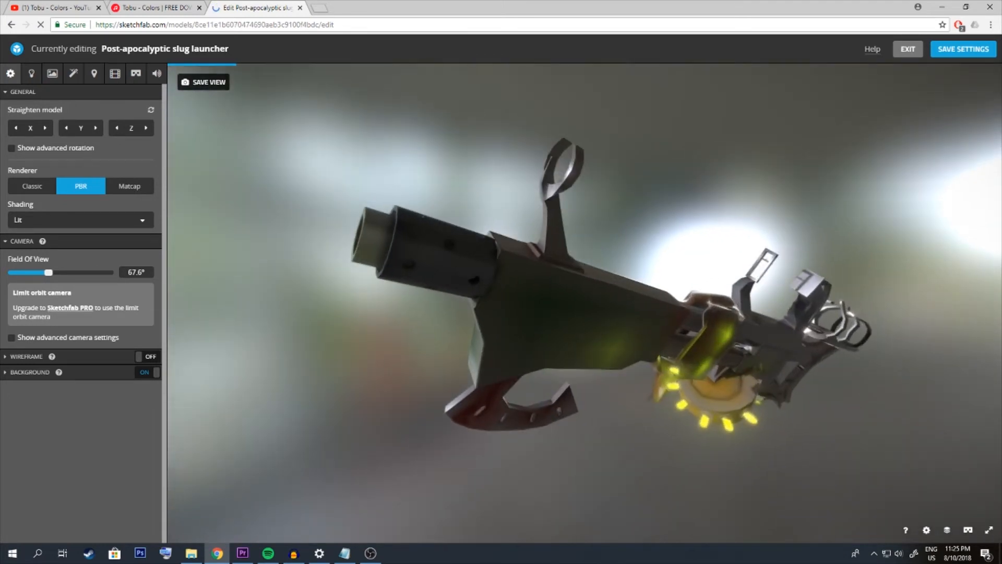
{"action": "left_click_drag", "start_coordinate": [584, 303], "coordinate": [679, 319]}
{"action": "right_click_drag", "start_coordinate": [679, 318], "coordinate": [553, 271]}
{"action": "left_click_drag", "start_coordinate": [554, 272], "coordinate": [648, 298]}
{"action": "right_click_drag", "start_coordinate": [647, 298], "coordinate": [731, 104]}
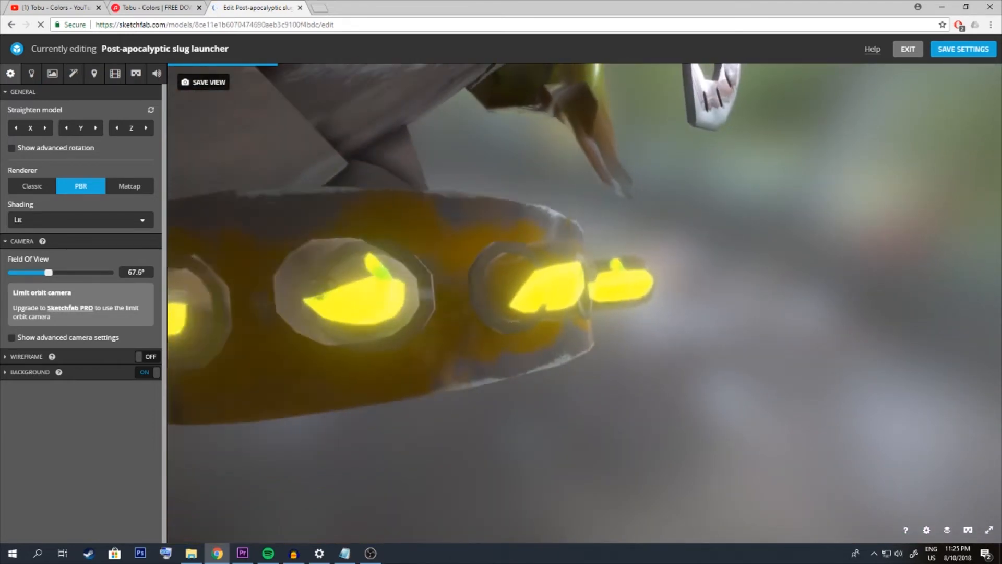
{"action": "scroll", "coordinate": [585, 303], "scroll_direction": "up", "scroll_amount": 2}
{"action": "scroll", "coordinate": [584, 303], "scroll_direction": "down", "scroll_amount": 6}
{"action": "left_click_drag", "start_coordinate": [584, 302], "coordinate": [642, 292]}
{"action": "right_click_drag", "start_coordinate": [548, 261], "coordinate": [699, 386]}
{"action": "left_click_drag", "start_coordinate": [700, 386], "coordinate": [538, 307]}
{"action": "double_click", "coordinate": [464, 254]}
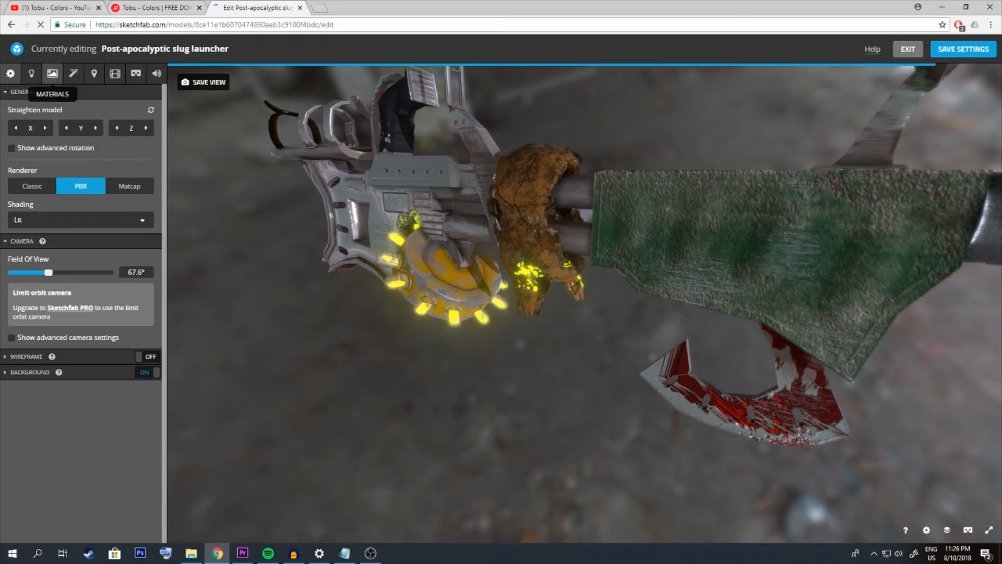
Open the material settings, check which materials are available and examine the gun's textured surfaces from different angles
{"action": "left_click", "coordinate": [53, 73]}
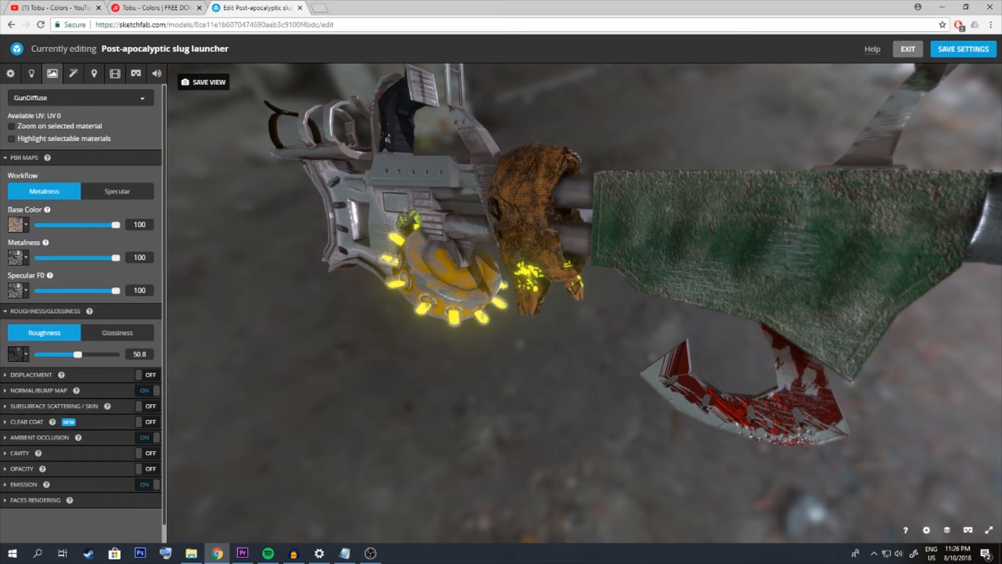
{"action": "left_click", "coordinate": [79, 97]}
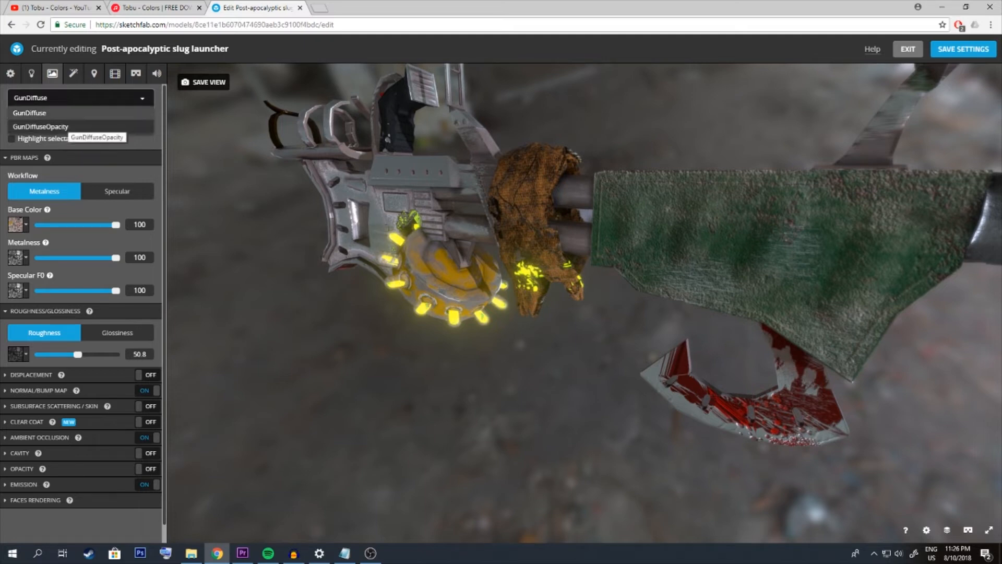
{"action": "left_click_drag", "start_coordinate": [522, 313], "coordinate": [637, 360]}
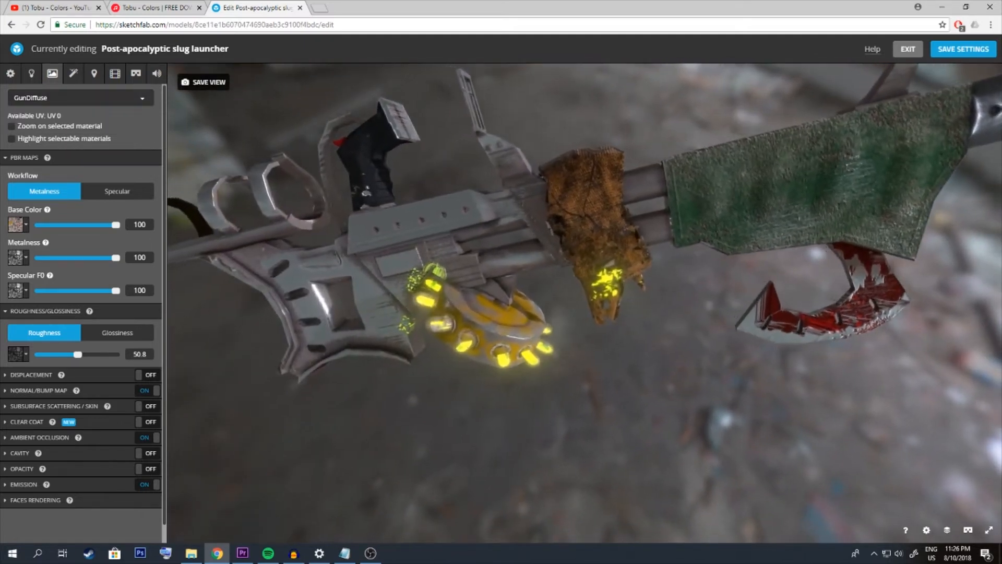
{"action": "right_click_drag", "start_coordinate": [637, 360], "coordinate": [475, 285]}
{"action": "left_click_drag", "start_coordinate": [476, 284], "coordinate": [491, 248]}
{"action": "right_click_drag", "start_coordinate": [731, 334], "coordinate": [522, 156]}
{"action": "left_click_drag", "start_coordinate": [522, 157], "coordinate": [543, 141]}
{"action": "scroll", "coordinate": [585, 302], "scroll_direction": "down", "scroll_amount": 3}
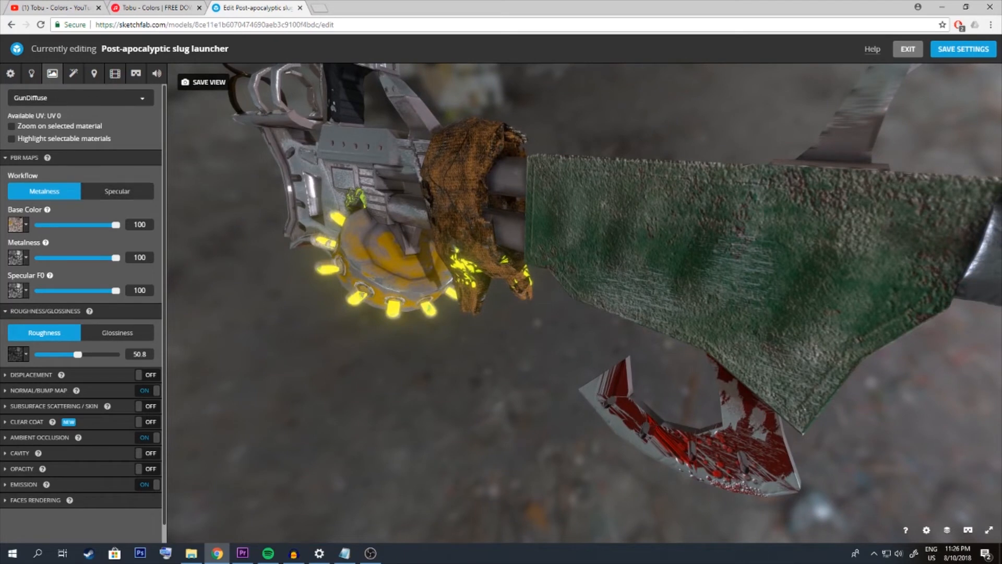
Review the texture options of the GunDiffuse material's base color
{"action": "left_click", "coordinate": [19, 224]}
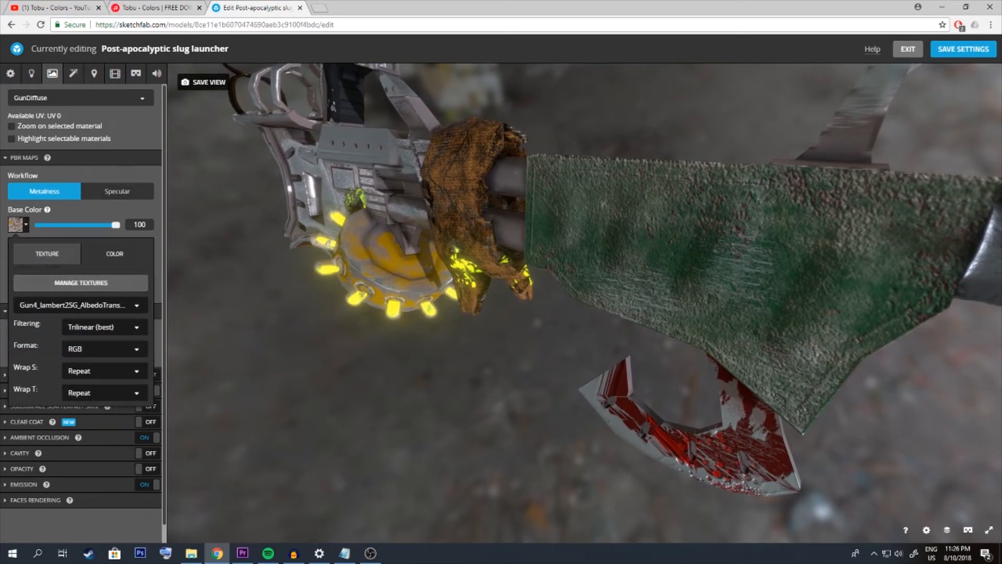
{"action": "left_click", "coordinate": [25, 225]}
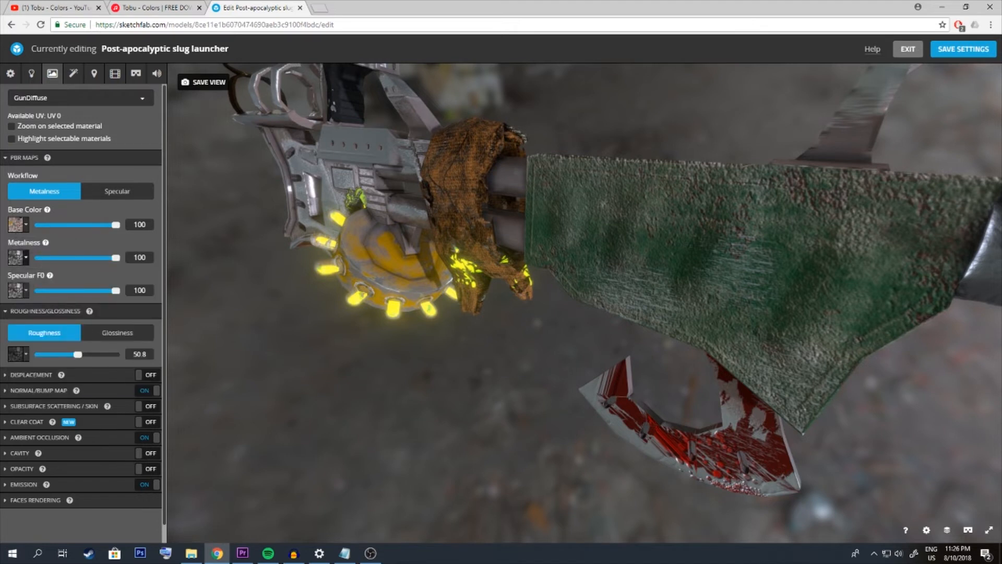
Look through the model's imported texture maps in the texture manager of the GunDiffuse base color
{"action": "left_click", "coordinate": [26, 258]}
{"action": "left_click", "coordinate": [26, 258]}
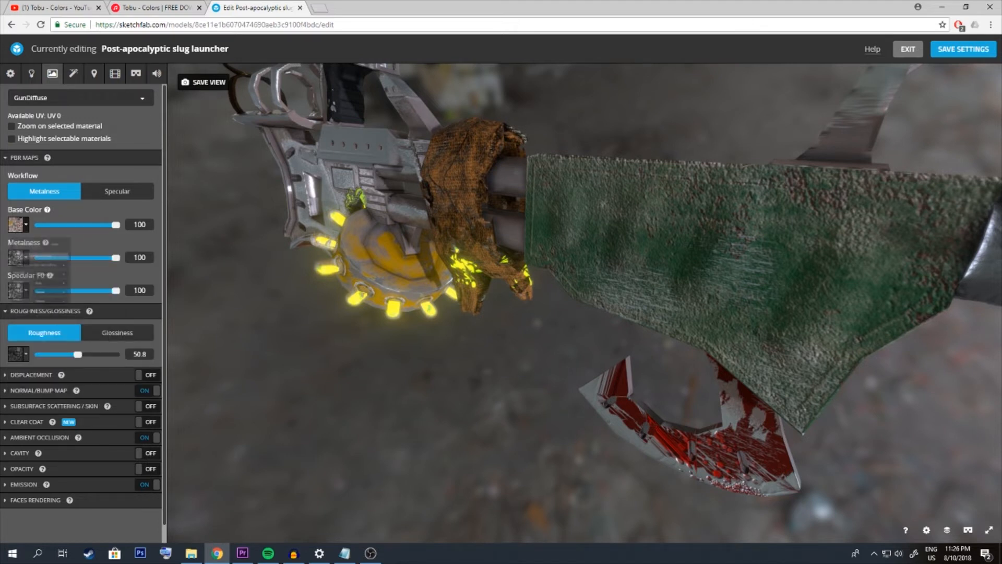
{"action": "left_click", "coordinate": [26, 224]}
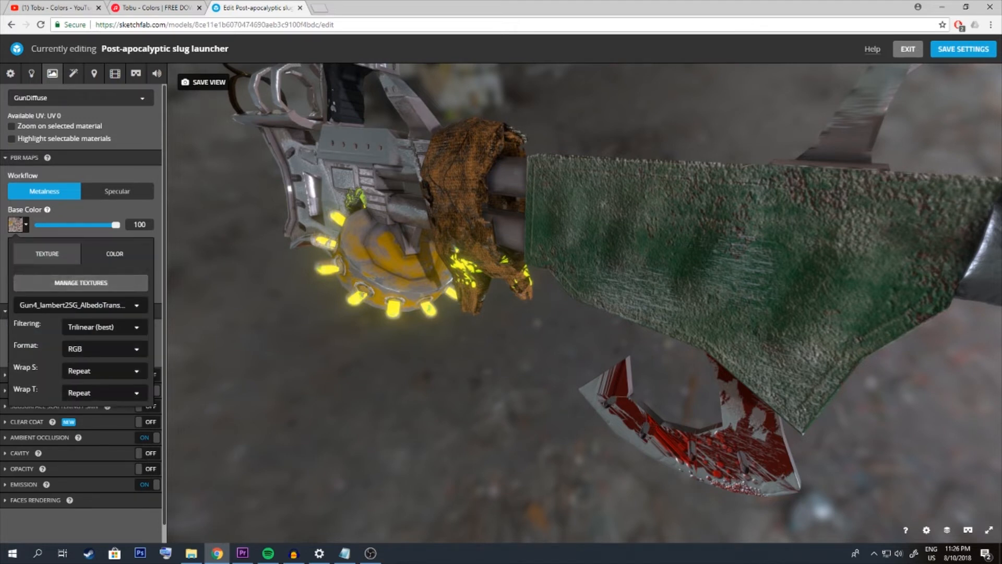
{"action": "left_click", "coordinate": [81, 282]}
{"action": "scroll", "coordinate": [498, 310], "scroll_direction": "down", "scroll_amount": 2}
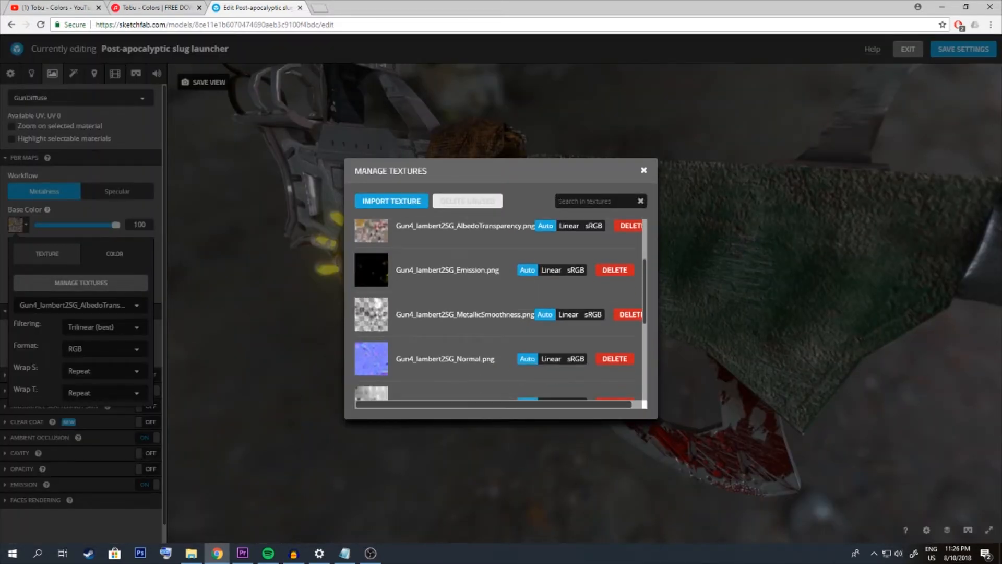
{"action": "scroll", "coordinate": [499, 311], "scroll_direction": "down", "scroll_amount": 5}
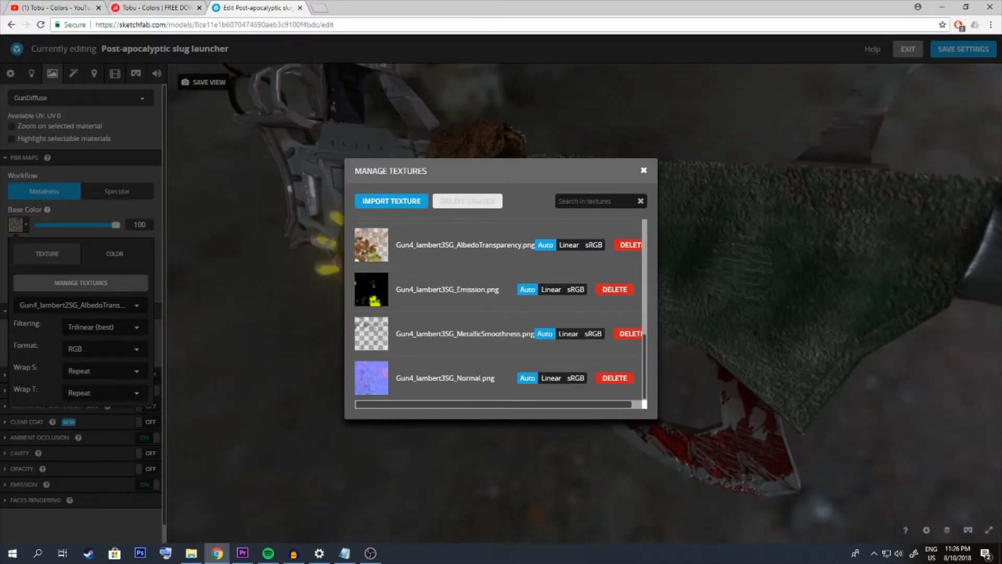
{"action": "scroll", "coordinate": [499, 311], "scroll_direction": "up", "scroll_amount": 7}
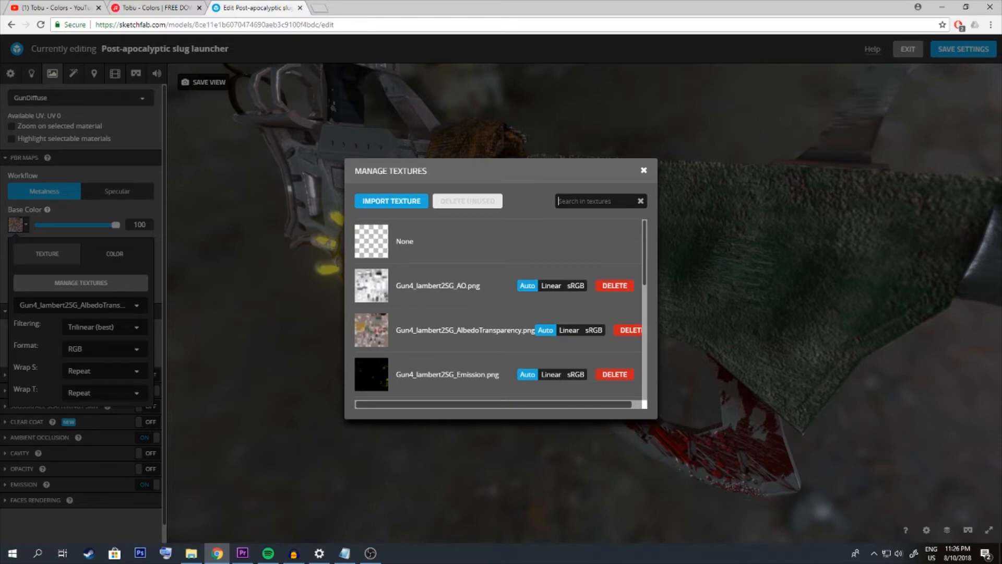
{"action": "scroll", "coordinate": [499, 310], "scroll_direction": "down", "scroll_amount": 7}
{"action": "left_click", "coordinate": [644, 170]}
Check the emission settings of the GunDiffuse material and examine the whole gun from both sides
{"action": "left_click_drag", "start_coordinate": [501, 261], "coordinate": [616, 334]}
{"action": "scroll", "coordinate": [585, 303], "scroll_direction": "down", "scroll_amount": 10}
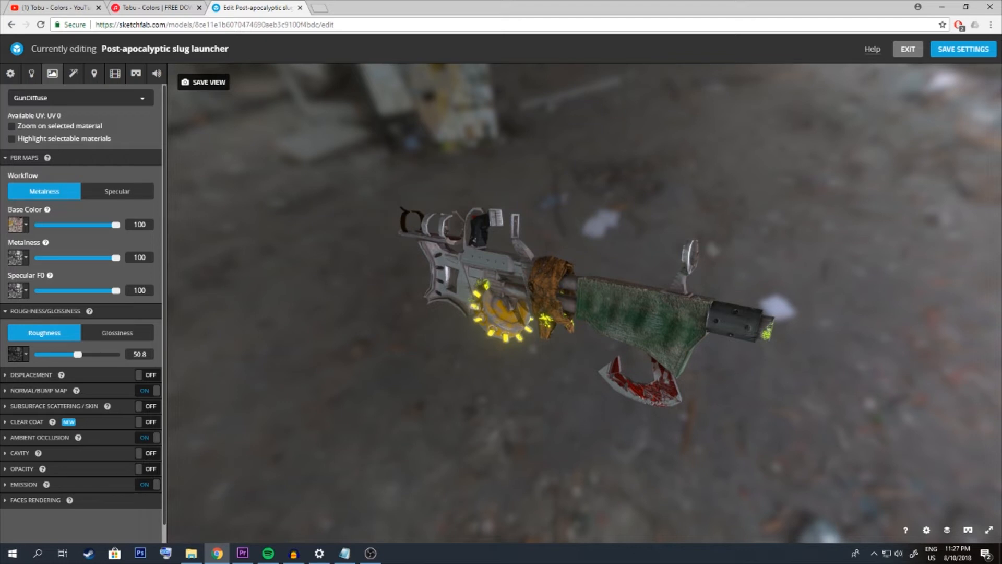
{"action": "left_click", "coordinate": [24, 485]}
{"action": "left_click_drag", "start_coordinate": [678, 314], "coordinate": [323, 206]}
{"action": "right_click_drag", "start_coordinate": [501, 225], "coordinate": [506, 297]}
{"action": "scroll", "coordinate": [506, 297], "scroll_direction": "up", "scroll_amount": 3}
{"action": "left_click_drag", "start_coordinate": [506, 297], "coordinate": [454, 277]}
{"action": "right_click_drag", "start_coordinate": [470, 271], "coordinate": [472, 361]}
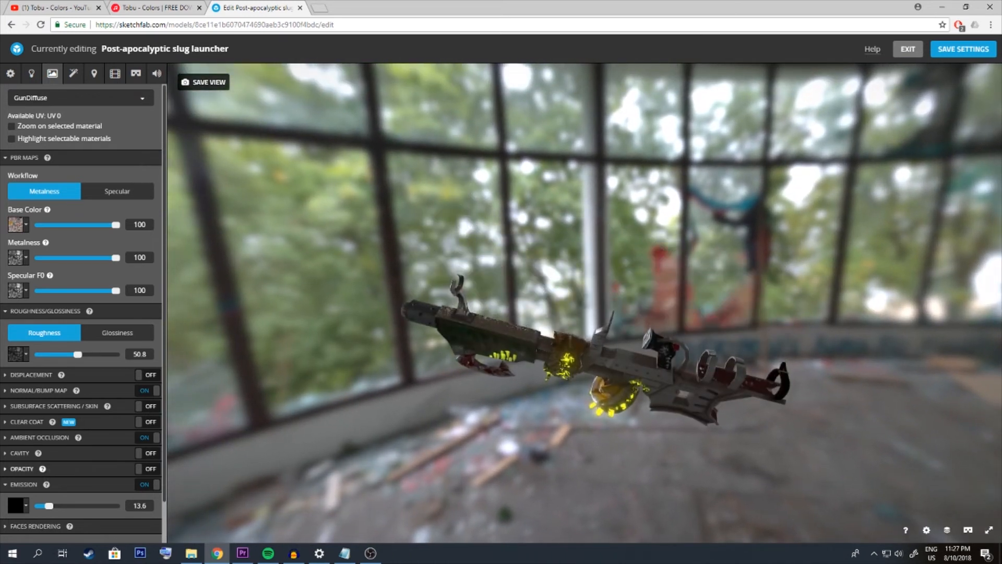
{"action": "left_click", "coordinate": [24, 485]}
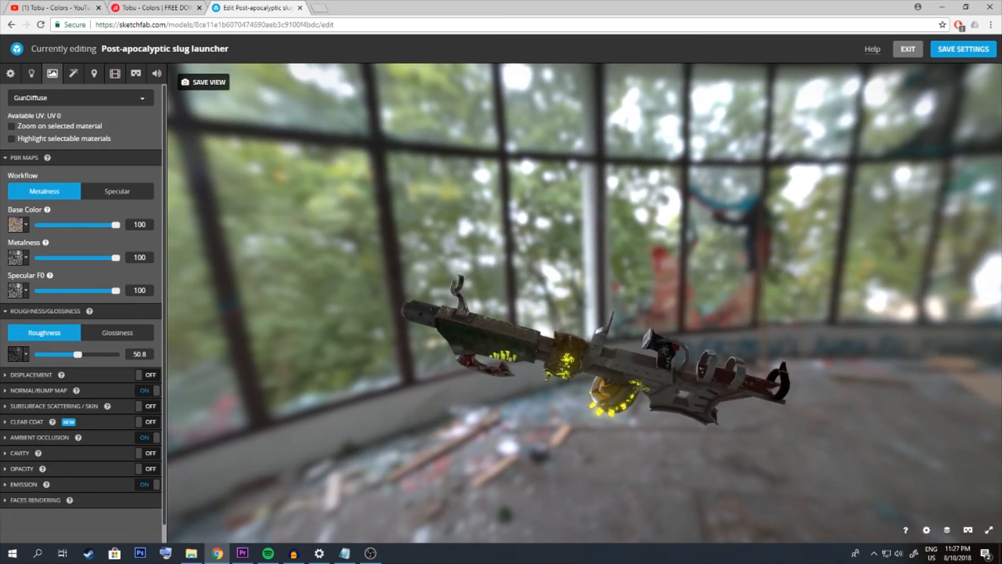
{"action": "left_click_drag", "start_coordinate": [375, 293], "coordinate": [730, 308]}
{"action": "right_click_drag", "start_coordinate": [731, 308], "coordinate": [691, 249]}
{"action": "left_click_drag", "start_coordinate": [692, 249], "coordinate": [324, 219]}
{"action": "right_click_drag", "start_coordinate": [324, 220], "coordinate": [316, 247]}
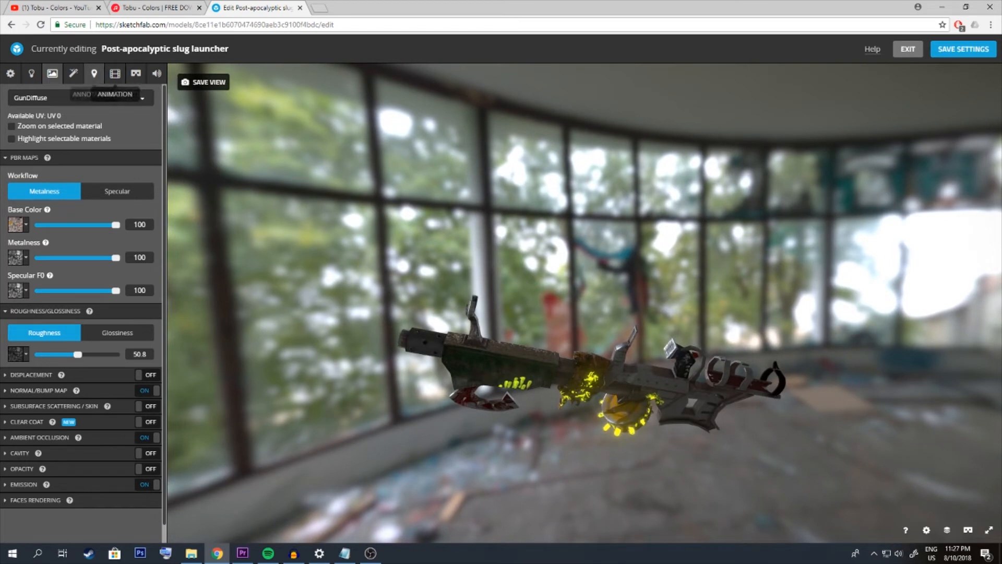
Switch to the GunDiffuseOpacity material, review its emission settings and examine the glowing parts and straps up close
{"action": "left_click", "coordinate": [86, 98]}
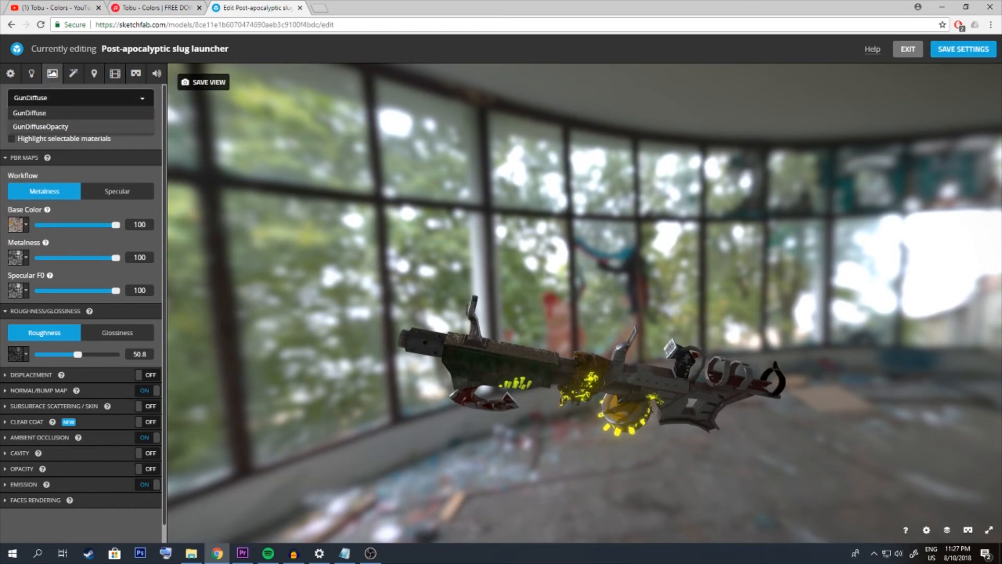
{"action": "left_click", "coordinate": [41, 126]}
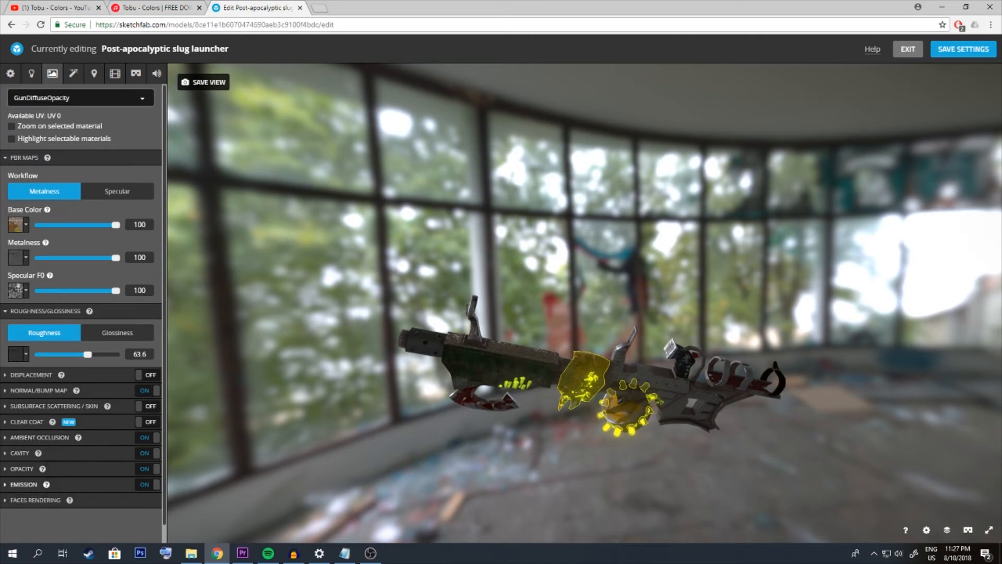
{"action": "right_click_drag", "start_coordinate": [585, 355], "coordinate": [588, 302]}
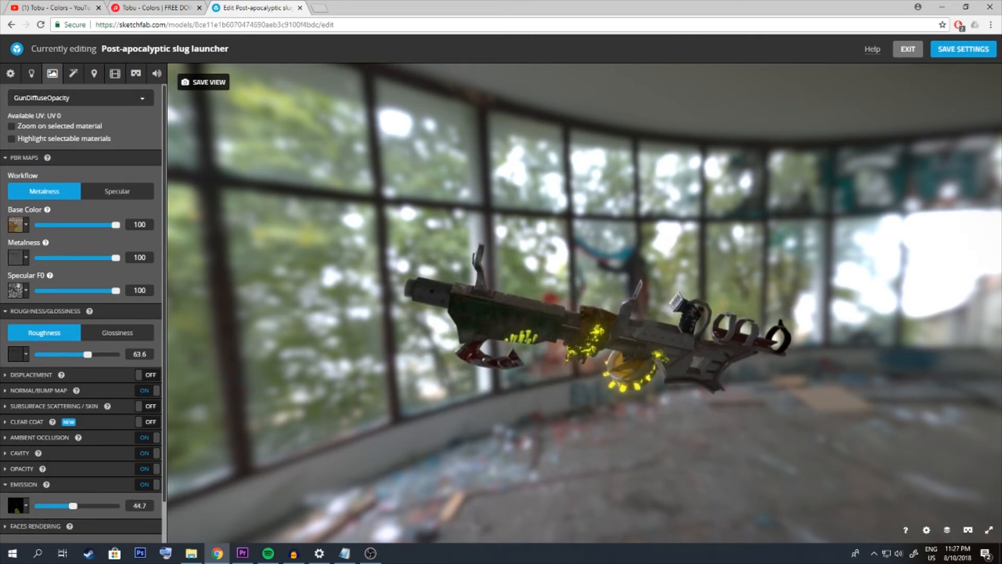
{"action": "scroll", "coordinate": [585, 303], "scroll_direction": "up", "scroll_amount": 5}
{"action": "left_click_drag", "start_coordinate": [585, 303], "coordinate": [496, 277]}
{"action": "right_click_drag", "start_coordinate": [496, 277], "coordinate": [459, 209]}
{"action": "left_click_drag", "start_coordinate": [459, 209], "coordinate": [417, 214]}
{"action": "right_click_drag", "start_coordinate": [538, 173], "coordinate": [579, 334]}
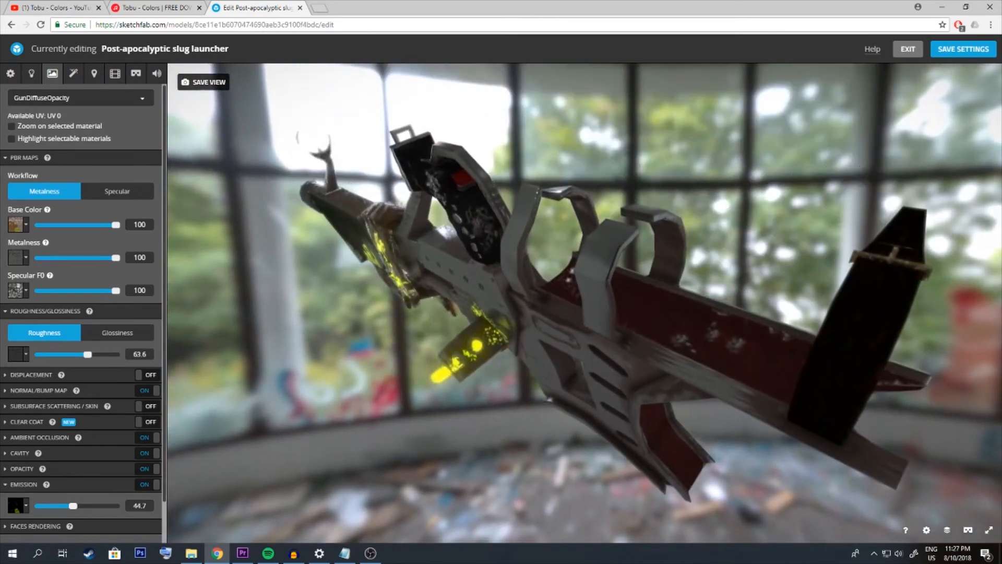
{"action": "left_click_drag", "start_coordinate": [579, 313], "coordinate": [684, 349]}
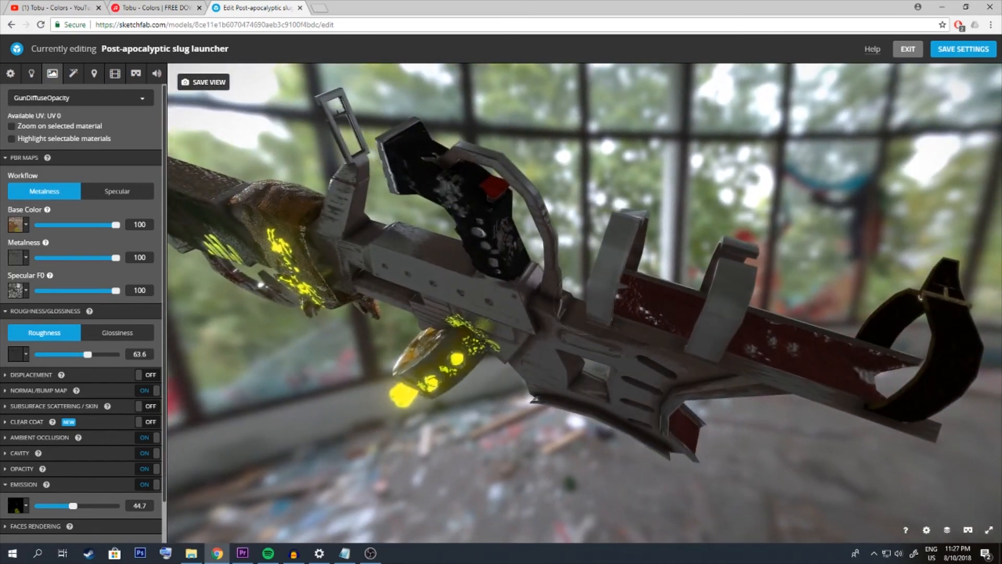
{"action": "left_click_drag", "start_coordinate": [522, 282], "coordinate": [658, 334]}
{"action": "right_click_drag", "start_coordinate": [470, 297], "coordinate": [705, 324]}
{"action": "scroll", "coordinate": [585, 302], "scroll_direction": "down", "scroll_amount": 4}
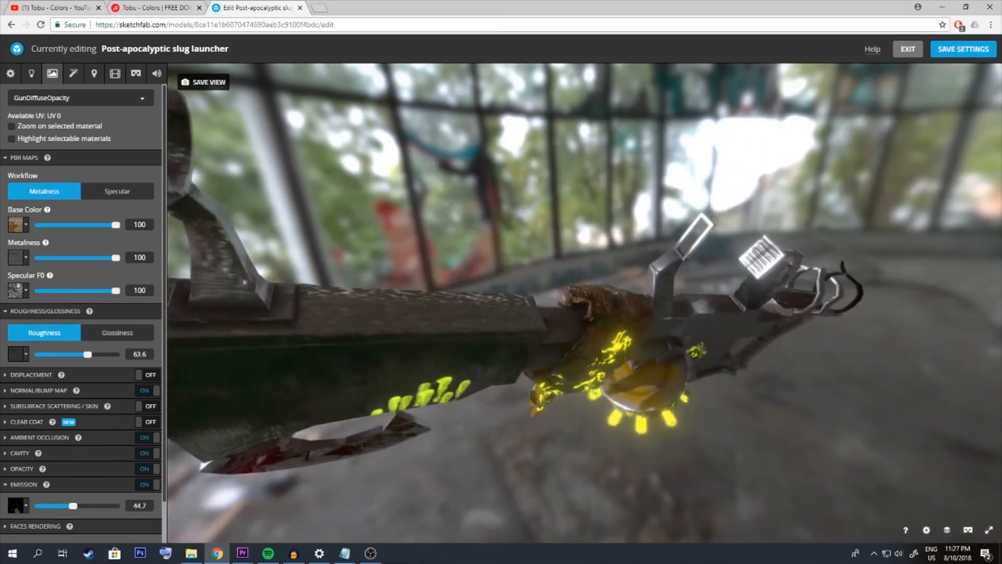
{"action": "scroll", "coordinate": [585, 303], "scroll_direction": "down", "scroll_amount": 3}
{"action": "right_click_drag", "start_coordinate": [601, 354], "coordinate": [558, 240]}
{"action": "double_click", "coordinate": [557, 240]}
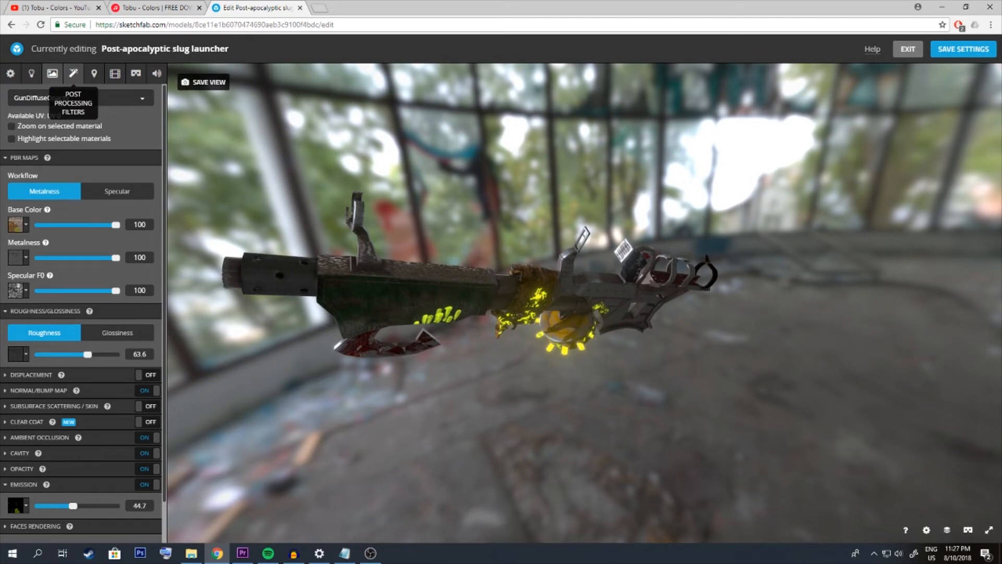
Open the post-processing filters and examine the filtered gun from several angles
{"action": "left_click", "coordinate": [73, 73]}
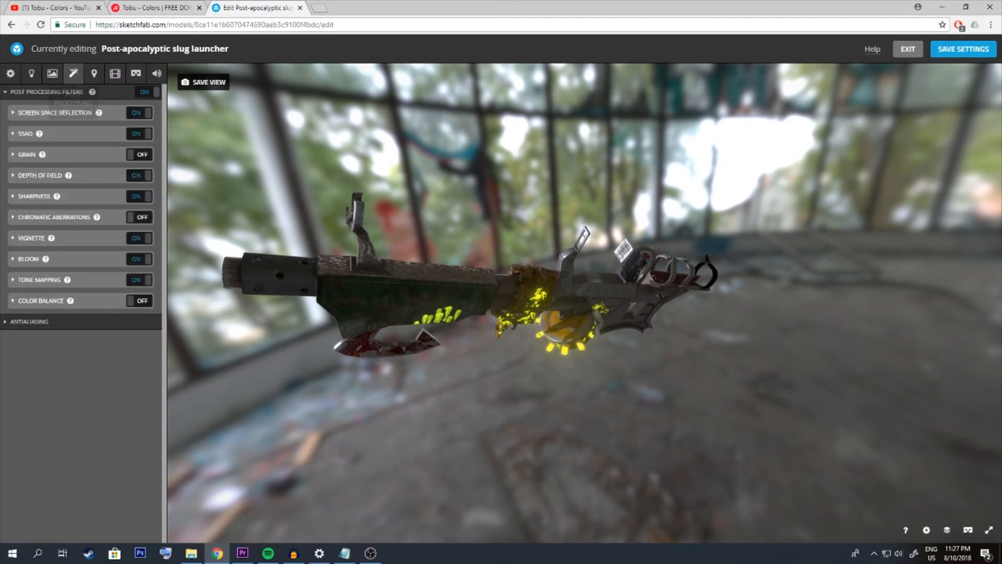
{"action": "left_click_drag", "start_coordinate": [376, 303], "coordinate": [747, 308]}
{"action": "right_click_drag", "start_coordinate": [673, 267], "coordinate": [577, 293]}
{"action": "scroll", "coordinate": [585, 303], "scroll_direction": "up", "scroll_amount": 3}
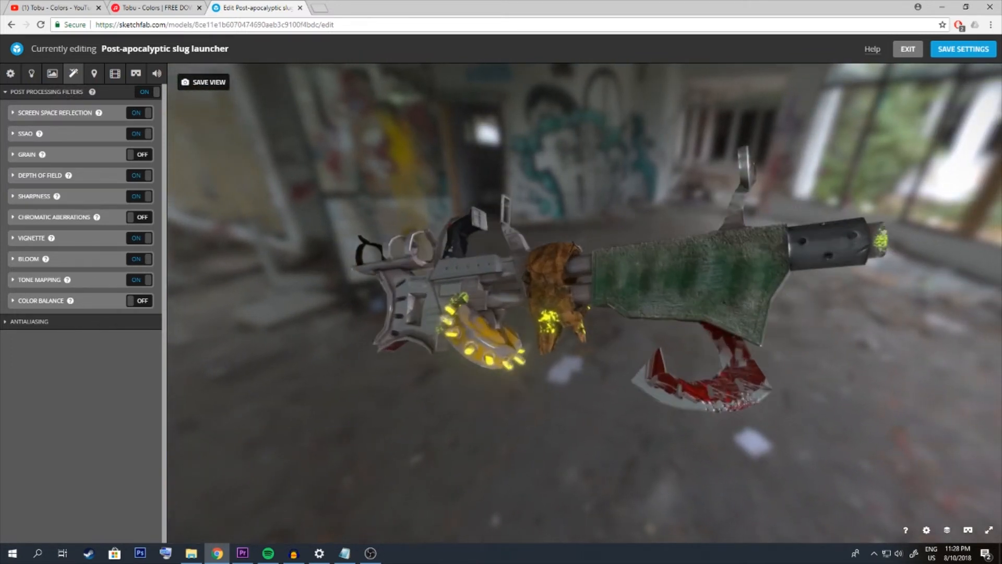
{"action": "left_click_drag", "start_coordinate": [694, 308], "coordinate": [188, 313]}
{"action": "left_click_drag", "start_coordinate": [600, 298], "coordinate": [335, 329]}
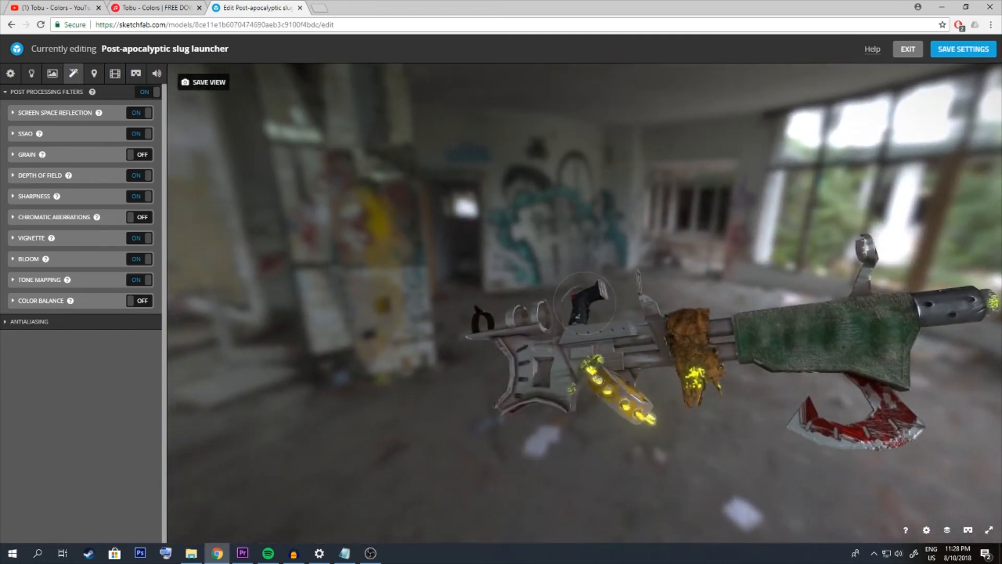
Switch the SSAO filter off and on again to compare its effect on the gun's shading
{"action": "left_click", "coordinate": [139, 134]}
{"action": "left_click", "coordinate": [139, 134]}
{"action": "scroll", "coordinate": [689, 365], "scroll_direction": "down", "scroll_amount": 2}
{"action": "right_click_drag", "start_coordinate": [689, 366], "coordinate": [592, 290]}
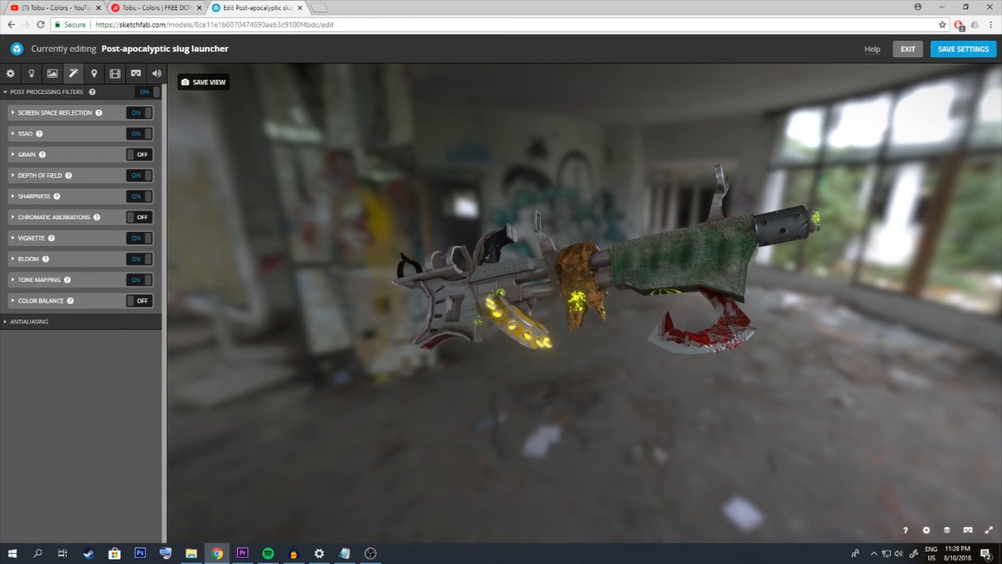
Switch the Bloom filter off and on again to compare the glow of the emissive capsules
{"action": "scroll", "coordinate": [585, 293], "scroll_direction": "up", "scroll_amount": 3}
{"action": "left_click_drag", "start_coordinate": [585, 293], "coordinate": [509, 303]}
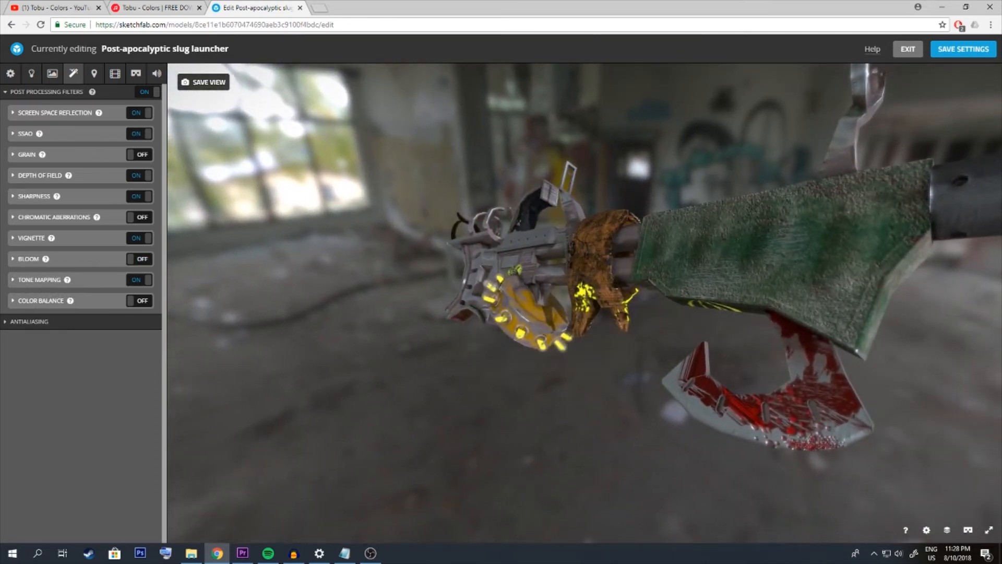
{"action": "left_click_drag", "start_coordinate": [501, 303], "coordinate": [772, 303]}
{"action": "scroll", "coordinate": [678, 303], "scroll_direction": "down", "scroll_amount": 4}
{"action": "mouse_move", "coordinate": [679, 303]}
{"action": "left_mouse_down"}
{"action": "mouse_move", "coordinate": [533, 324]}
{"action": "mouse_move", "coordinate": [607, 303]}
{"action": "left_mouse_up"}
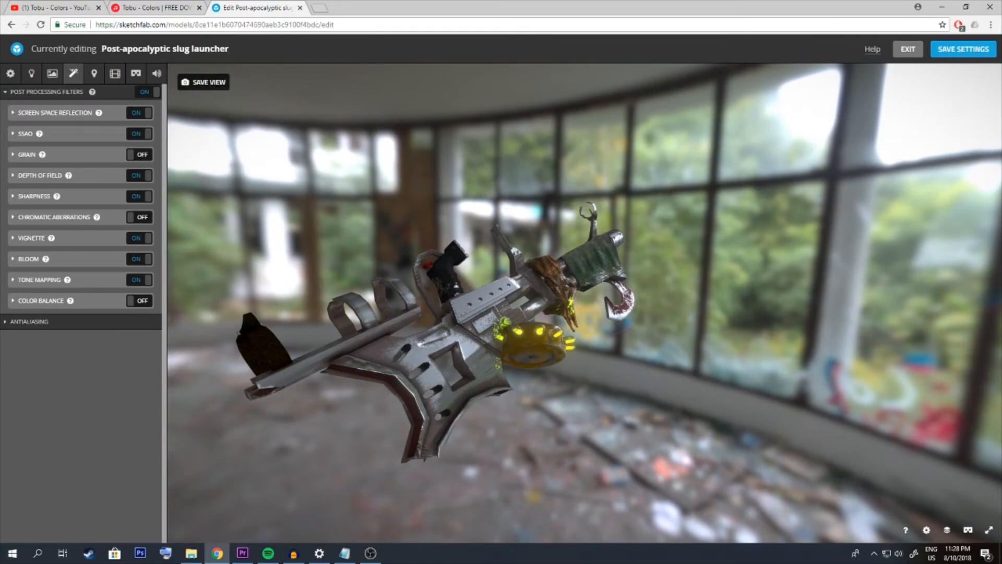
Frame the gun in a full side view and save it as the thumbnail and initial camera view
{"action": "left_click_drag", "start_coordinate": [608, 303], "coordinate": [394, 329]}
{"action": "scroll", "coordinate": [349, 334], "scroll_direction": "up", "scroll_amount": 3}
{"action": "scroll", "coordinate": [394, 329], "scroll_direction": "down", "scroll_amount": 3}
{"action": "right_click_drag", "start_coordinate": [449, 319], "coordinate": [371, 339]}
{"action": "scroll", "coordinate": [371, 340], "scroll_direction": "up", "scroll_amount": 3}
{"action": "left_click_drag", "start_coordinate": [370, 339], "coordinate": [422, 339]}
{"action": "right_click_drag", "start_coordinate": [423, 340], "coordinate": [447, 339]}
{"action": "mouse_move", "coordinate": [204, 82]}
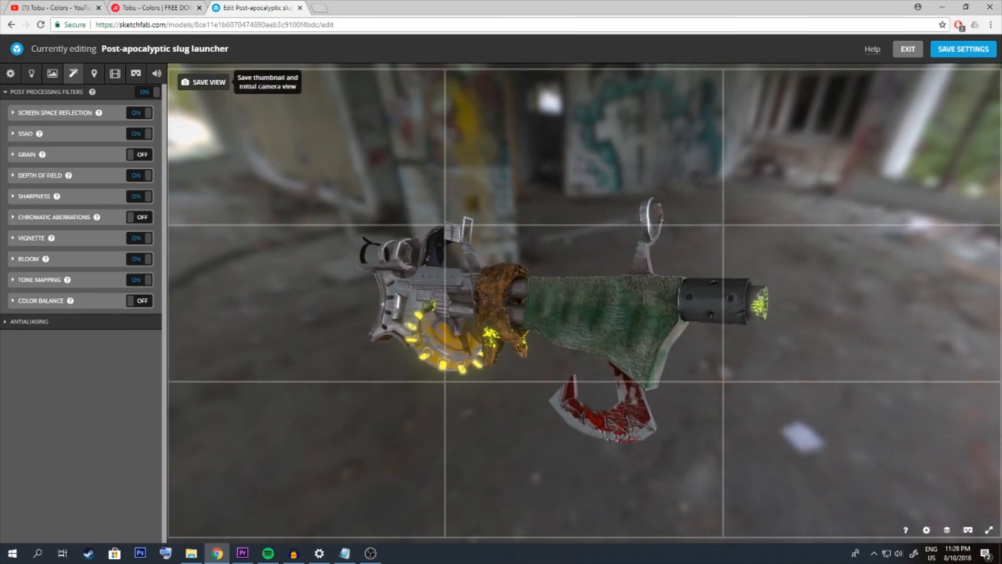
{"action": "left_click", "coordinate": [203, 82]}
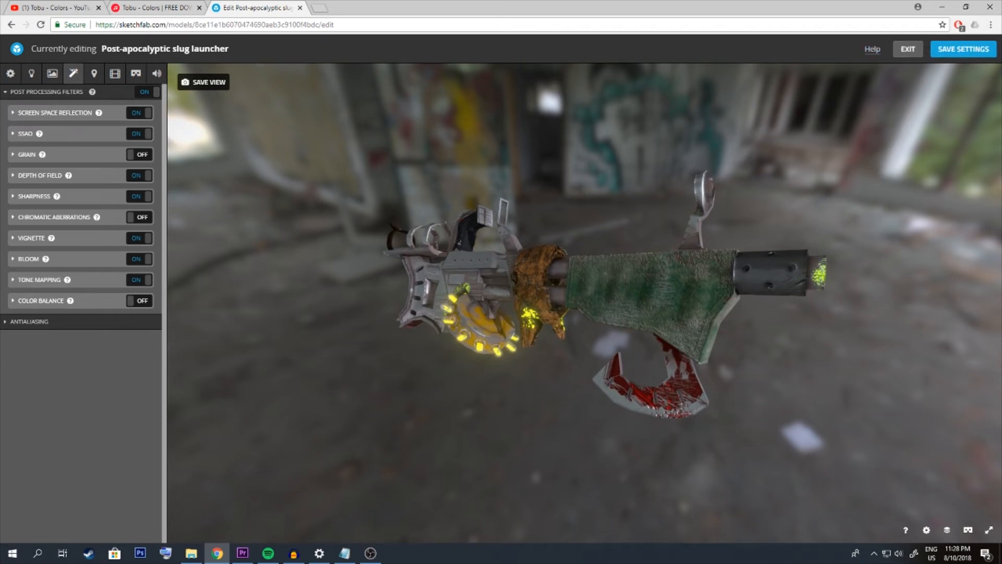
Exit the 3D settings without saving them and examine the published slug launcher from different angles on its model page
{"action": "left_click", "coordinate": [908, 48]}
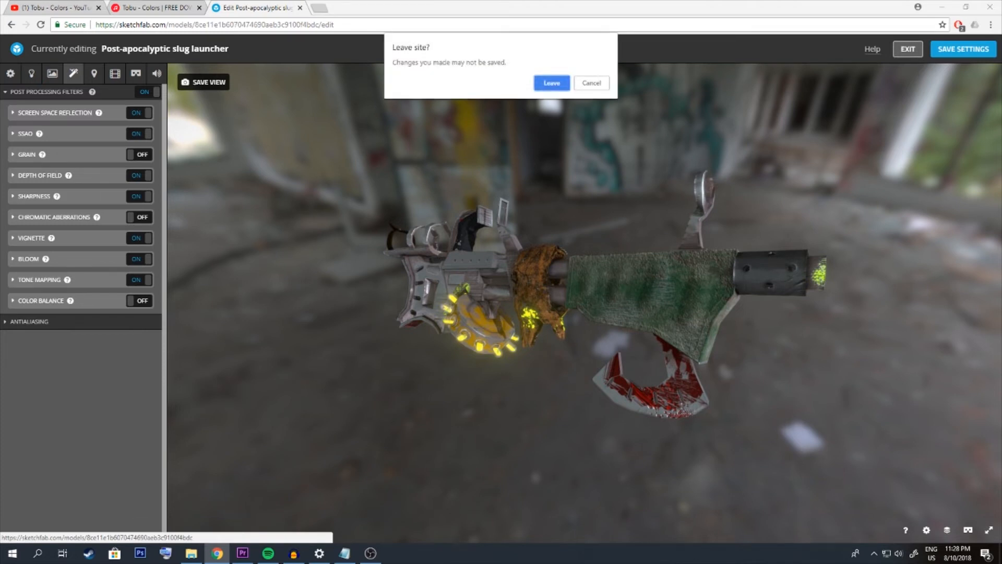
{"action": "key", "text": "Return"}
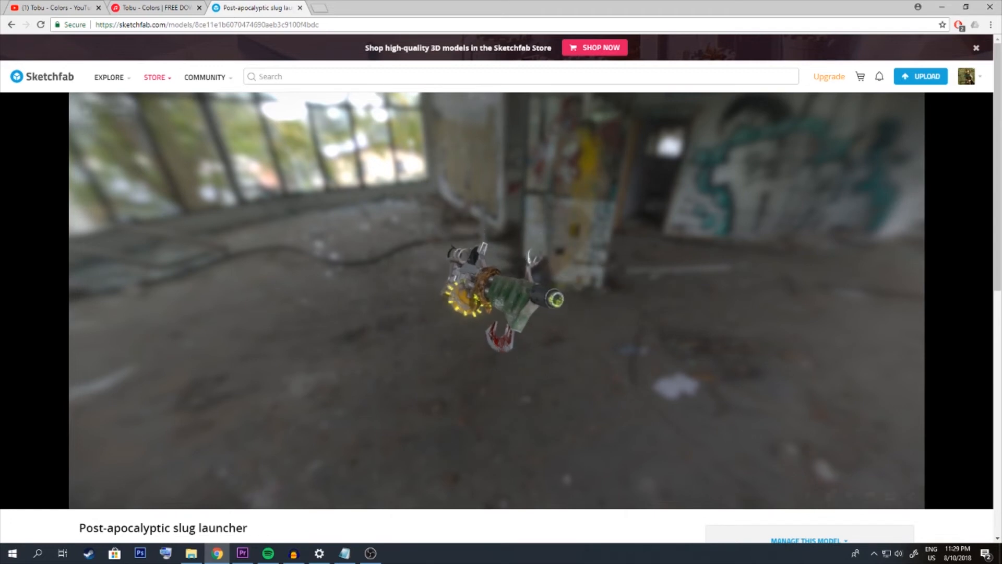
{"action": "scroll", "coordinate": [497, 301], "scroll_direction": "up", "scroll_amount": 5}
{"action": "right_click_drag", "start_coordinate": [497, 300], "coordinate": [436, 285]}
{"action": "left_click_drag", "start_coordinate": [436, 285], "coordinate": [580, 293]}
{"action": "mouse_move", "coordinate": [580, 293]}
{"action": "right_mouse_down"}
{"action": "mouse_move", "coordinate": [731, 209]}
{"action": "mouse_move", "coordinate": [700, 271]}
{"action": "mouse_move", "coordinate": [684, 264]}
{"action": "right_mouse_up"}
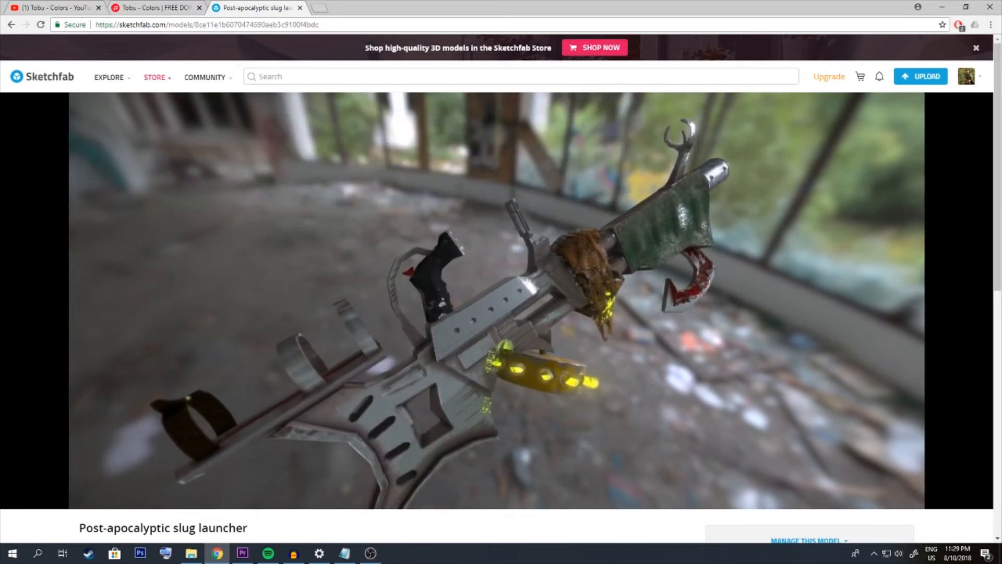
{"action": "scroll", "coordinate": [497, 300], "scroll_direction": "down", "scroll_amount": 4}
{"action": "left_click_drag", "start_coordinate": [627, 287], "coordinate": [418, 279]}
{"action": "mouse_move", "coordinate": [418, 279]}
{"action": "right_mouse_down"}
{"action": "mouse_move", "coordinate": [553, 224]}
{"action": "mouse_move", "coordinate": [569, 258]}
{"action": "mouse_move", "coordinate": [551, 295]}
{"action": "right_mouse_up"}
{"action": "scroll", "coordinate": [551, 295], "scroll_direction": "up", "scroll_amount": 4}
{"action": "left_click_drag", "start_coordinate": [551, 295], "coordinate": [295, 279]}
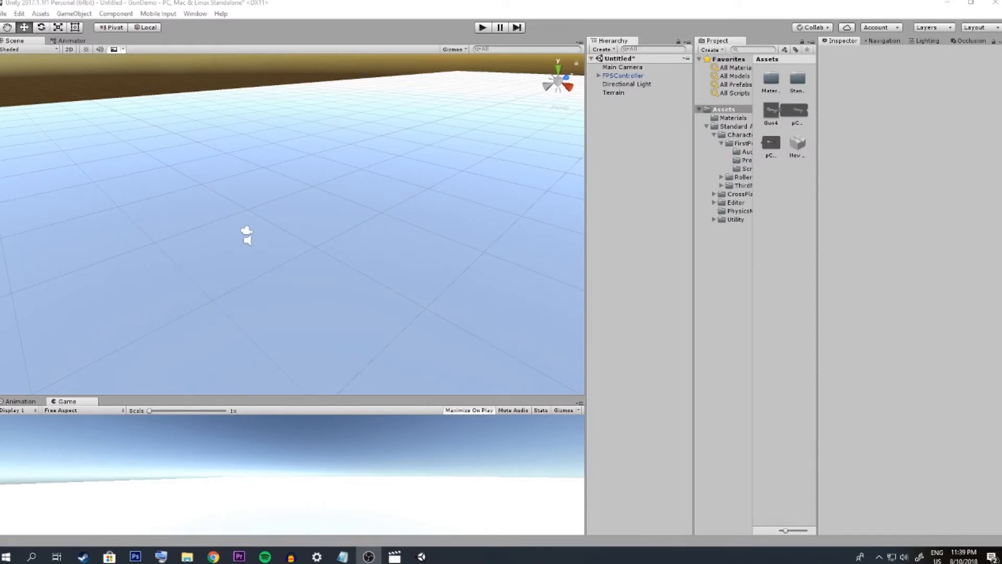
Switch to Unity and import Gun4.fbx from the Knowledgetransfer folder as a new asset in the project's Assets folder
{"action": "key", "text": "alt+Tab"}
{"action": "left_click_drag", "start_coordinate": [206, 249], "coordinate": [248, 254], "text": "alt"}
{"action": "left_click_drag", "start_coordinate": [397, 245], "coordinate": [470, 258], "text": "alt"}
{"action": "key", "text": "s"}
{"action": "right_click_drag", "start_coordinate": [418, 256], "coordinate": [490, 193]}
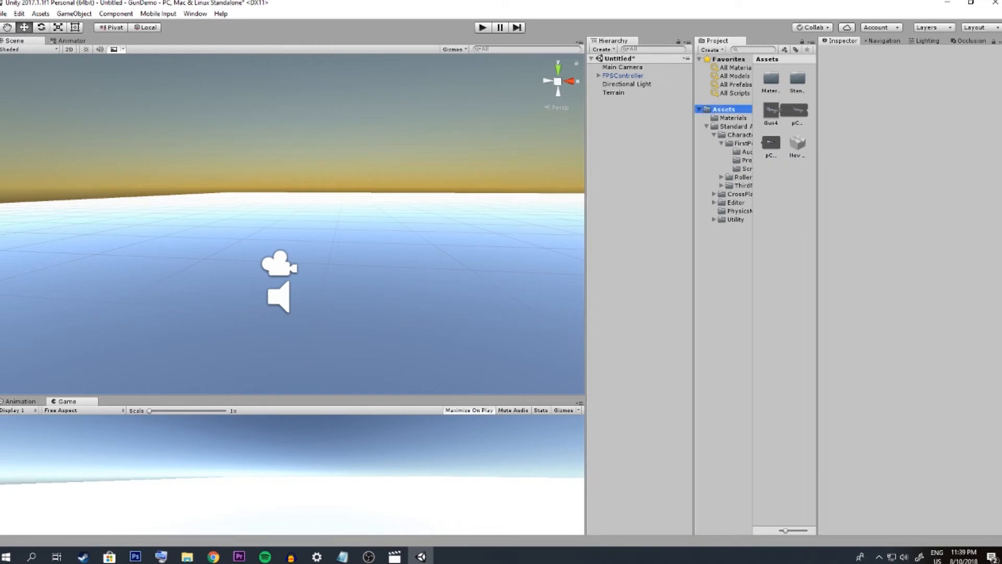
{"action": "right_click", "coordinate": [779, 249]}
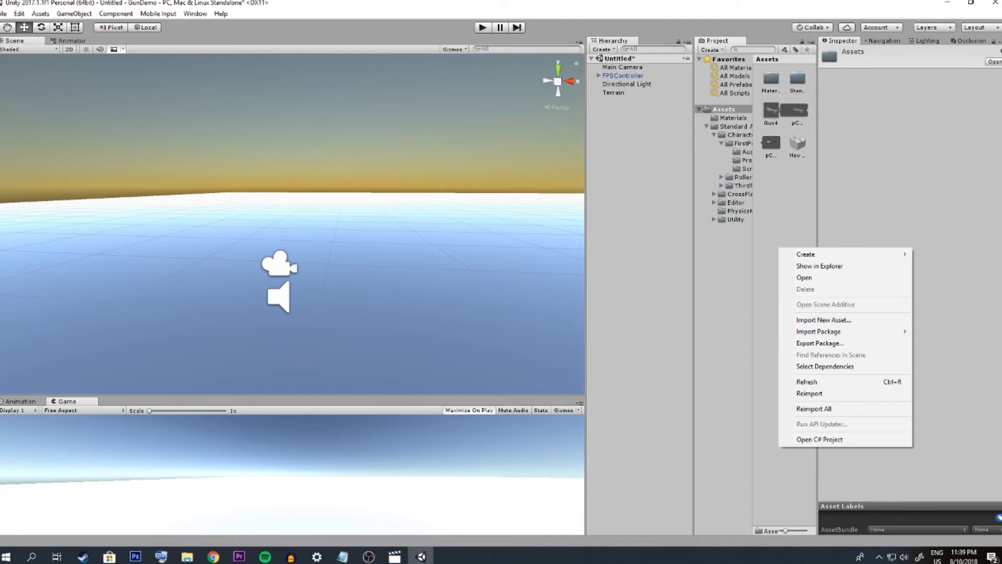
{"action": "left_click", "coordinate": [823, 319]}
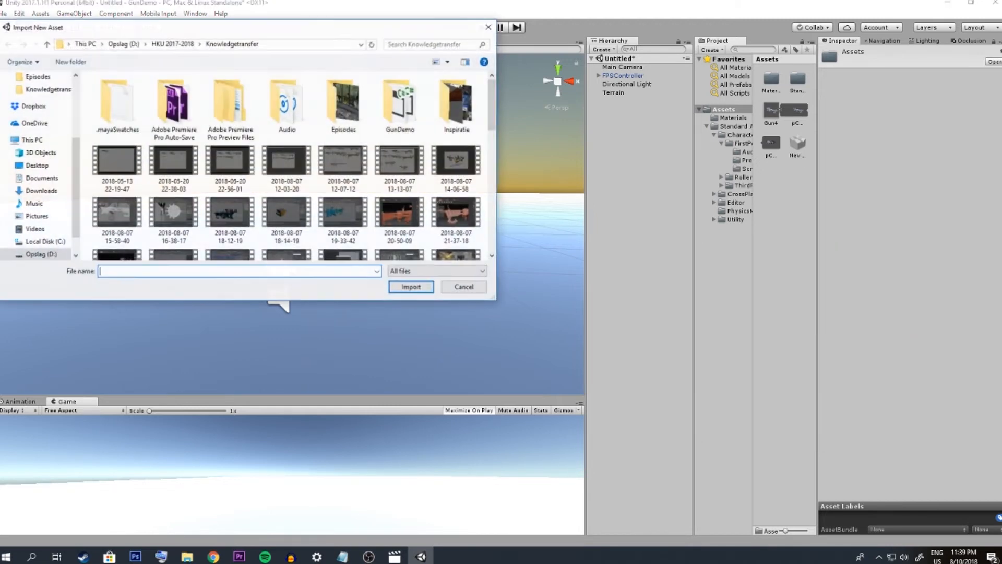
{"action": "scroll", "coordinate": [343, 220], "scroll_direction": "down", "scroll_amount": 3}
{"action": "scroll", "coordinate": [344, 220], "scroll_direction": "down", "scroll_amount": 3}
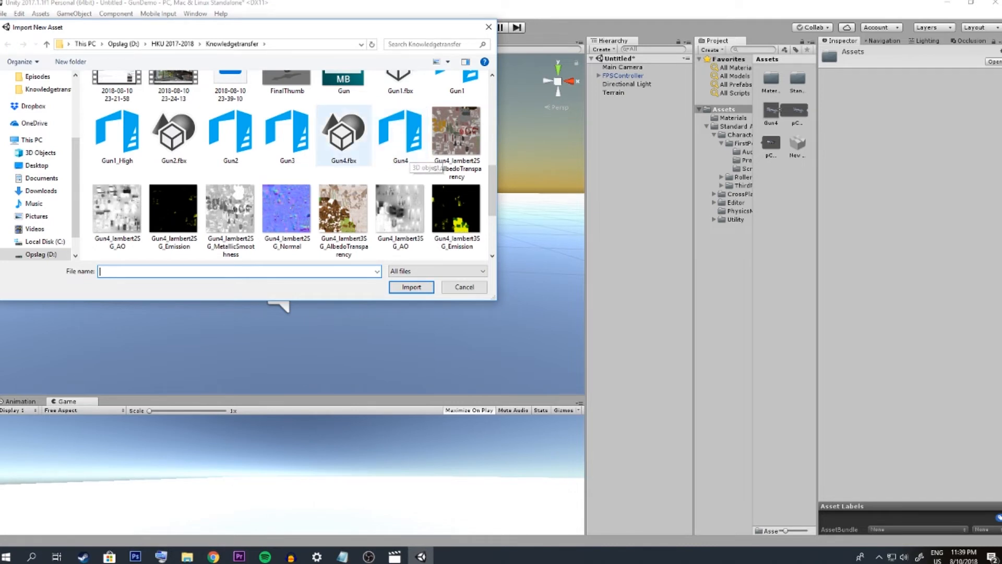
{"action": "left_click", "coordinate": [343, 135]}
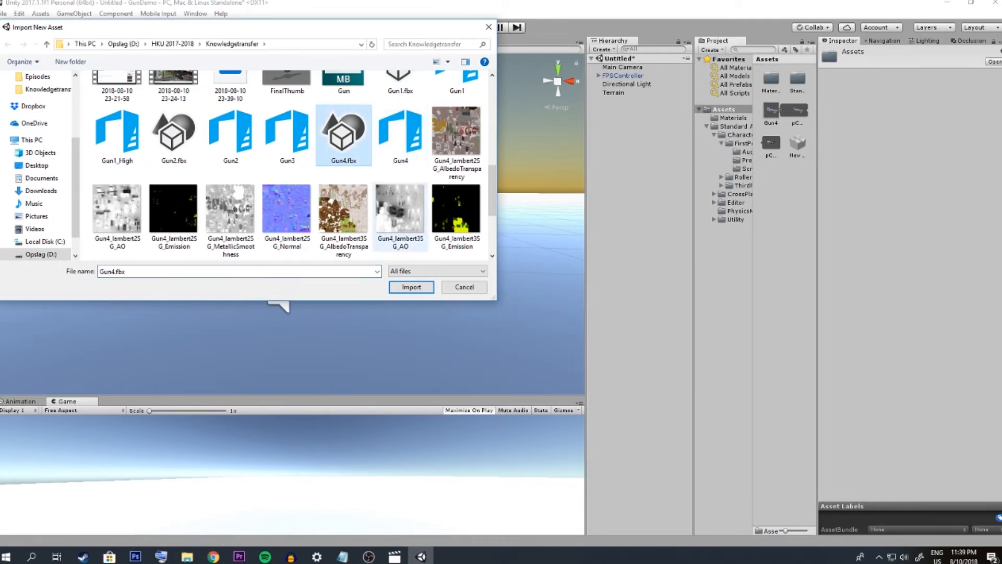
{"action": "key", "text": "Return"}
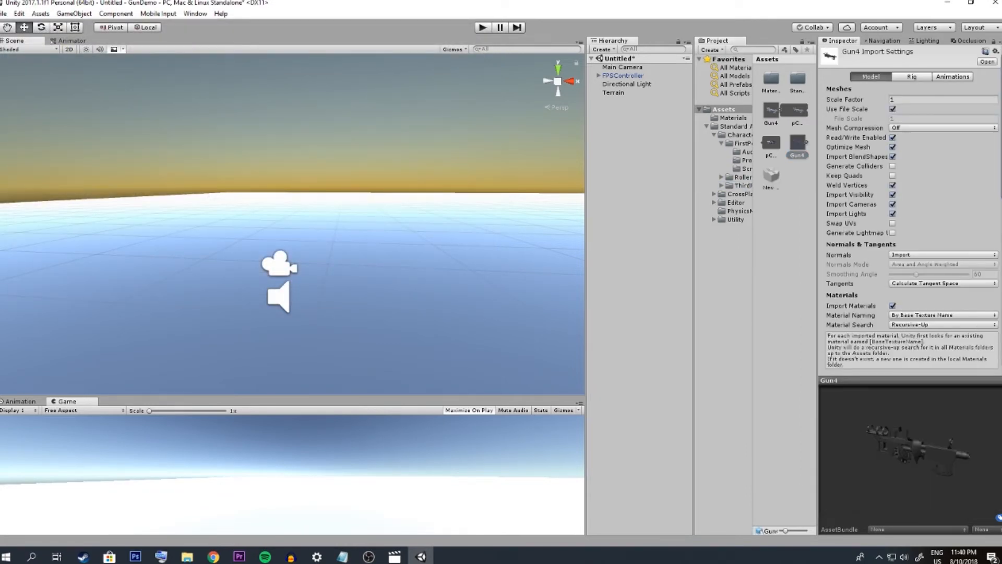
Place the newly imported Gun4 model in the scene near the camera
{"action": "left_click_drag", "start_coordinate": [797, 142], "coordinate": [377, 291]}
{"action": "scroll", "coordinate": [292, 224], "scroll_direction": "up", "scroll_amount": 5}
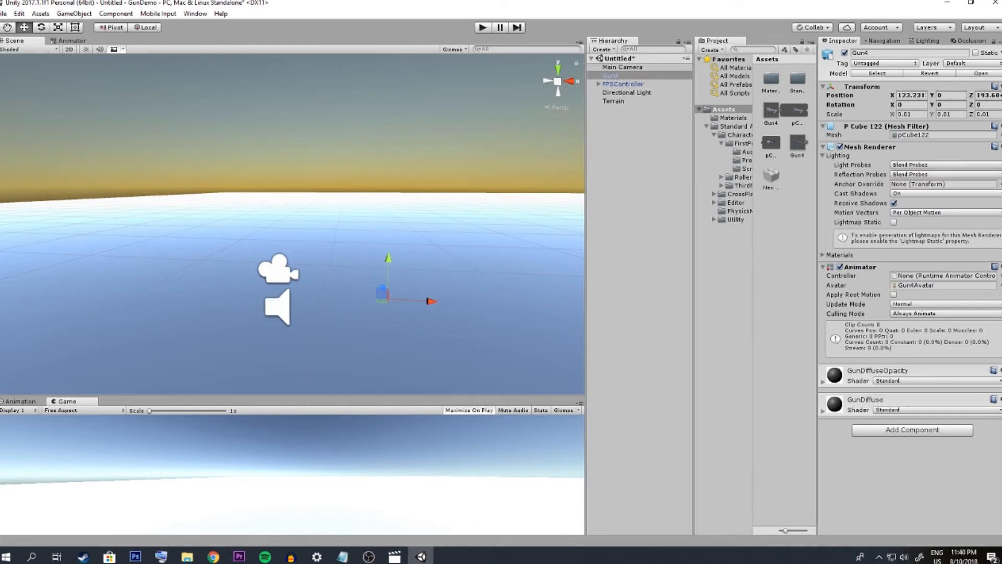
Raise Gun4 to Y 4.1 at about Z 185.03 and scale it uniformly to about 0.35
{"action": "key", "text": "f"}
{"action": "left_click_drag", "start_coordinate": [313, 224], "coordinate": [261, 250], "text": "alt"}
{"action": "right_click_drag", "start_coordinate": [314, 235], "coordinate": [249, 225]}
{"action": "left_click_drag", "start_coordinate": [428, 236], "coordinate": [192, 95]}
{"action": "right_click_drag", "start_coordinate": [209, 157], "coordinate": [383, 209]}
{"action": "key", "text": "r"}
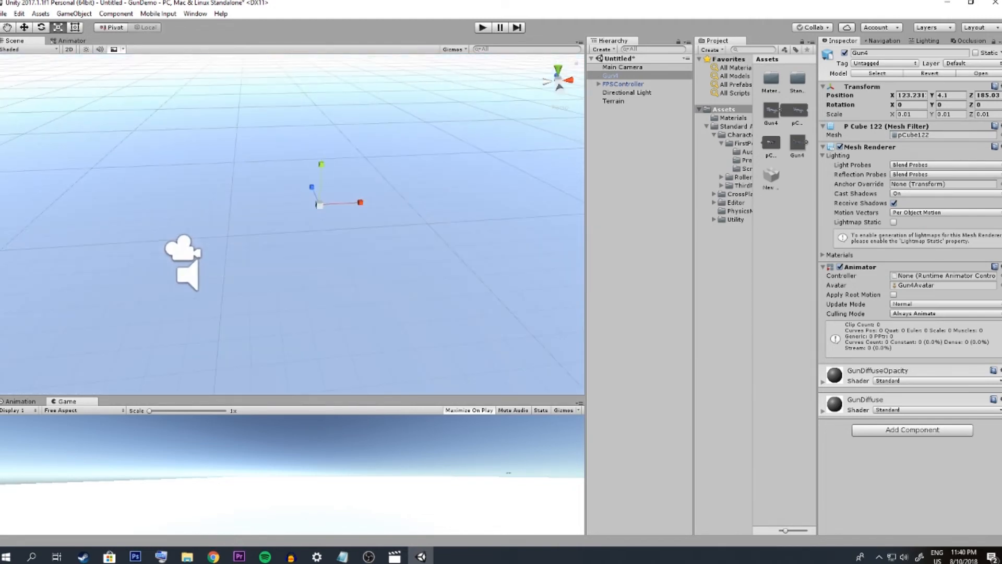
{"action": "left_click_drag", "start_coordinate": [319, 205], "coordinate": [965, 182]}
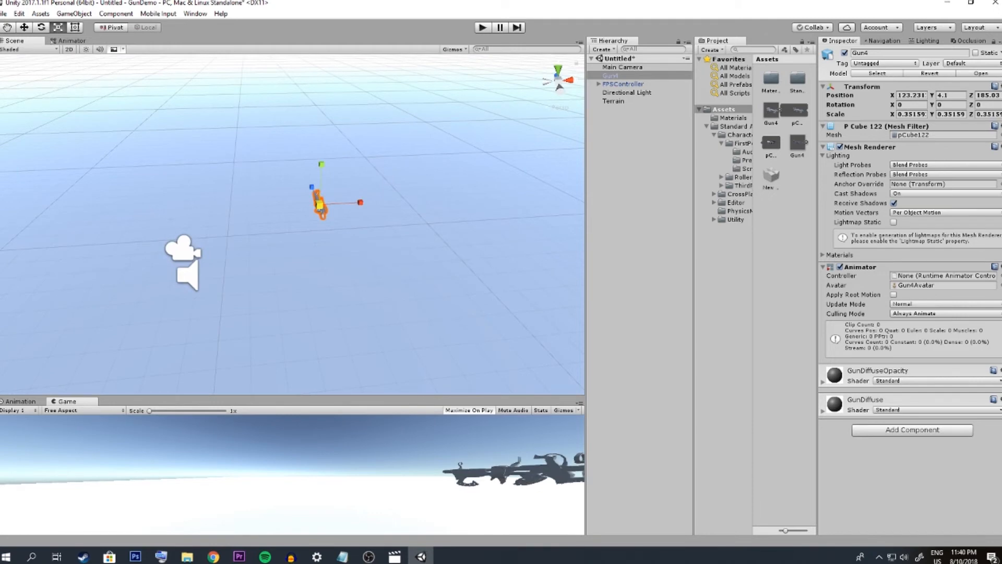
Move the scaled Gun4 closer to the camera, to about X 121.09, Y 3.48, Z 184.02
{"action": "right_click_drag", "start_coordinate": [313, 209], "coordinate": [361, 227]}
{"action": "key", "text": "w"}
{"action": "left_click_drag", "start_coordinate": [361, 194], "coordinate": [338, 252]}
{"action": "right_click_drag", "start_coordinate": [338, 252], "coordinate": [491, 245]}
{"action": "scroll", "coordinate": [491, 246], "scroll_direction": "down", "scroll_amount": 5}
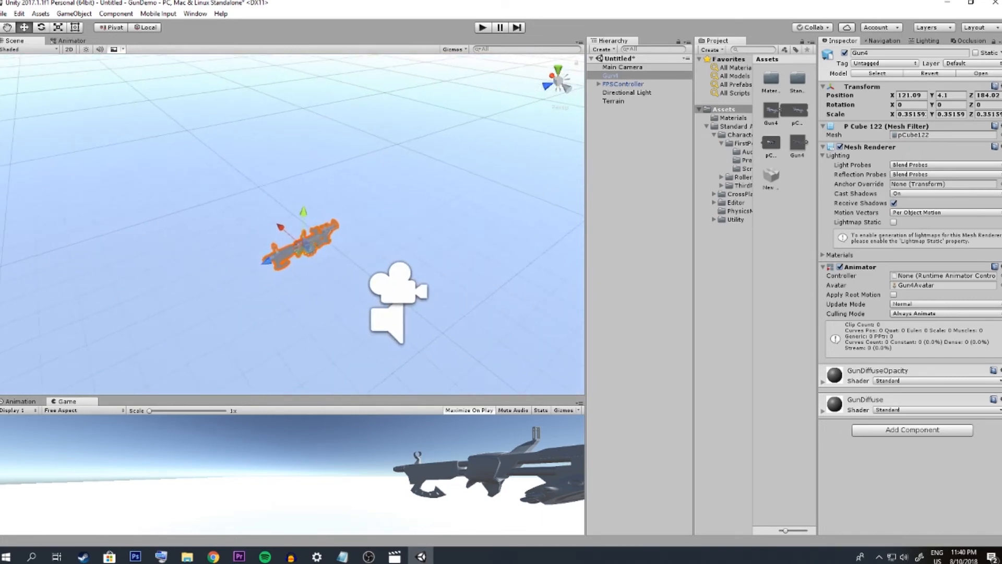
{"action": "left_click_drag", "start_coordinate": [303, 213], "coordinate": [303, 242]}
{"action": "right_click_drag", "start_coordinate": [303, 242], "coordinate": [178, 209]}
{"action": "right_click_drag", "start_coordinate": [295, 293], "coordinate": [309, 324]}
{"action": "scroll", "coordinate": [360, 334], "scroll_direction": "up", "scroll_amount": 2}
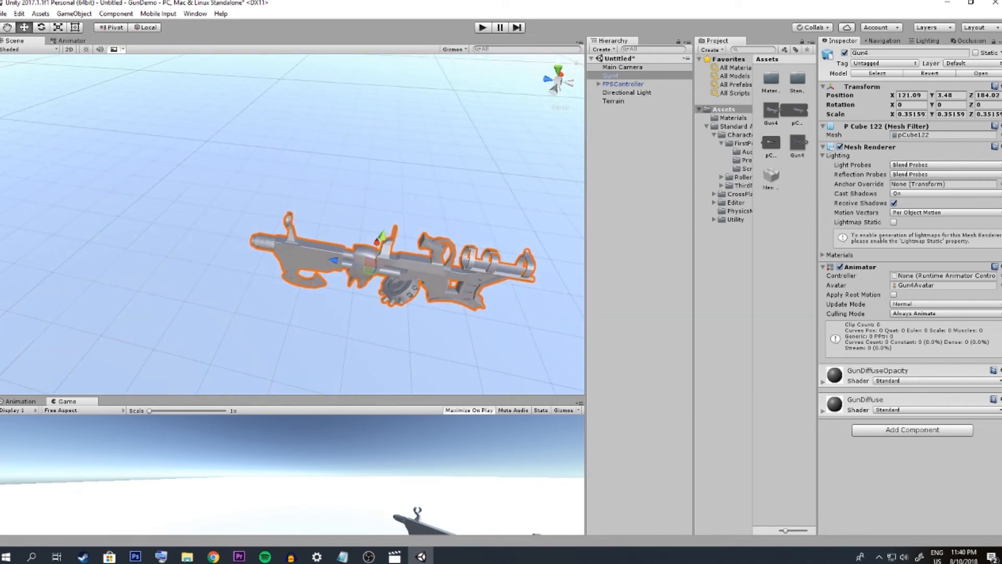
Expand the settings of Gun4's GunDiffuseOpacity and GunDiffuse materials
{"action": "right_click", "coordinate": [830, 385]}
{"action": "left_click", "coordinate": [823, 382]}
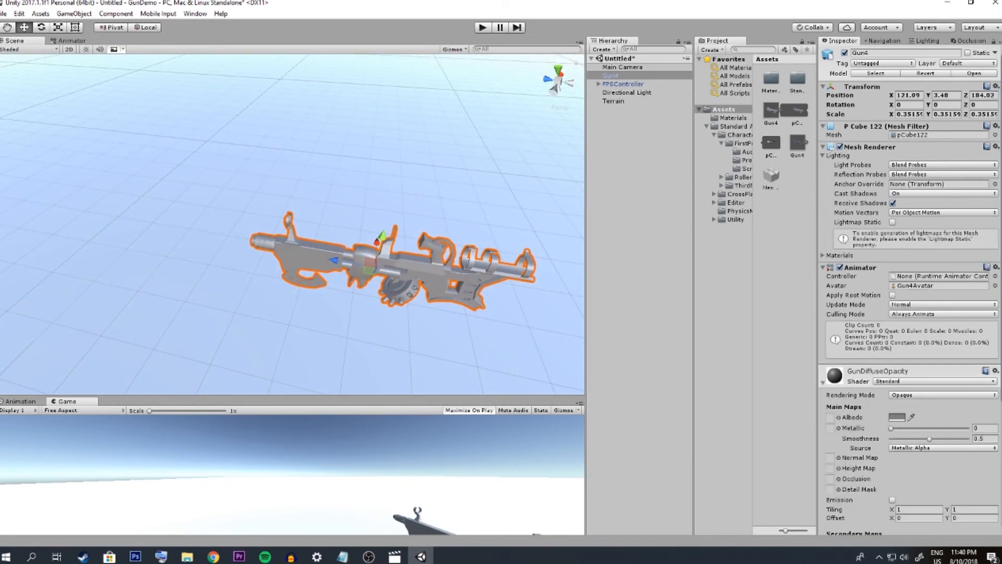
{"action": "scroll", "coordinate": [909, 287], "scroll_direction": "down", "scroll_amount": 6}
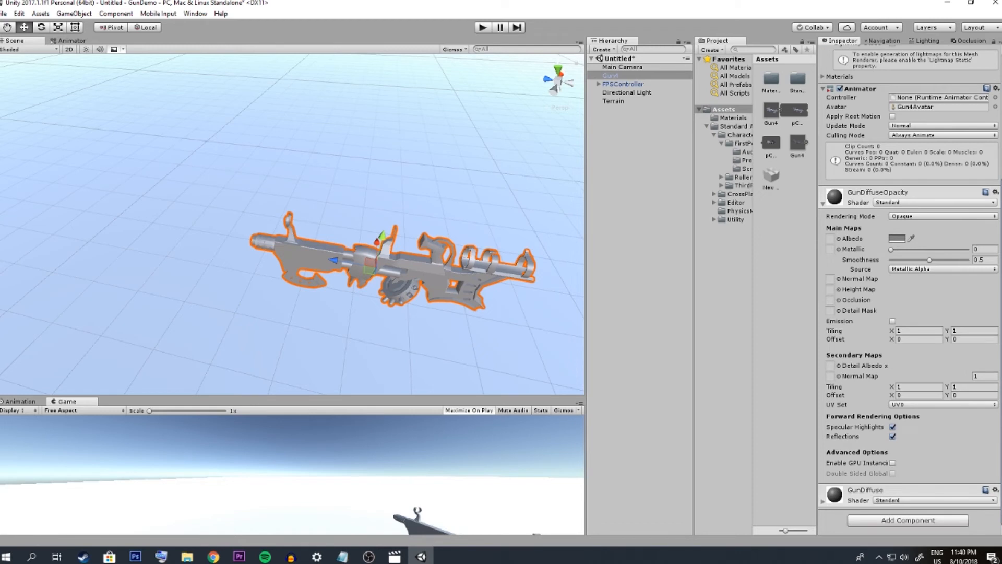
{"action": "left_click", "coordinate": [823, 502]}
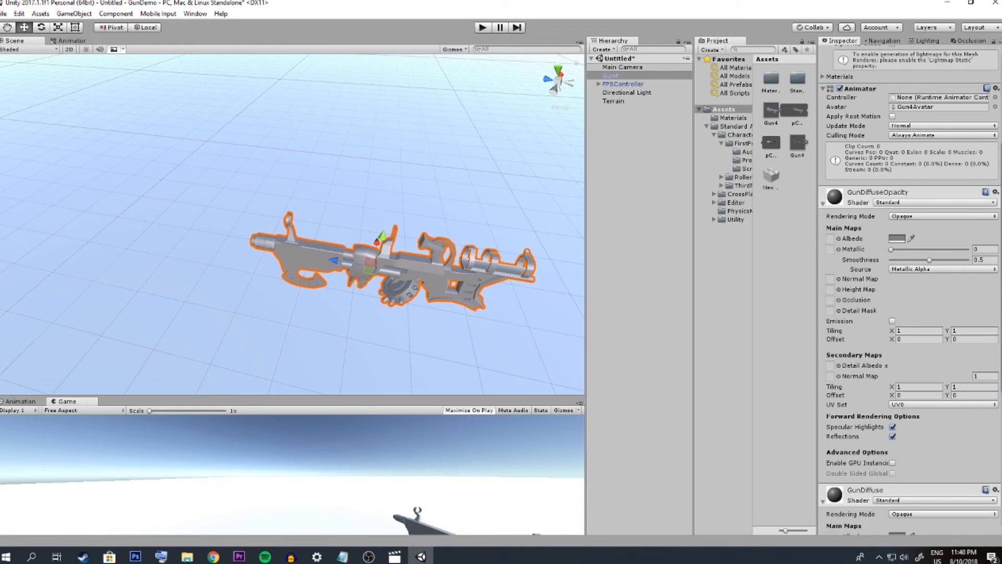
Start importing new assets and select the Gun4_lambert2SG AlbedoTransparency, AO, Emission, MetallicSmoothness and Normal textures
{"action": "left_click", "coordinate": [777, 232]}
{"action": "right_click", "coordinate": [777, 233]}
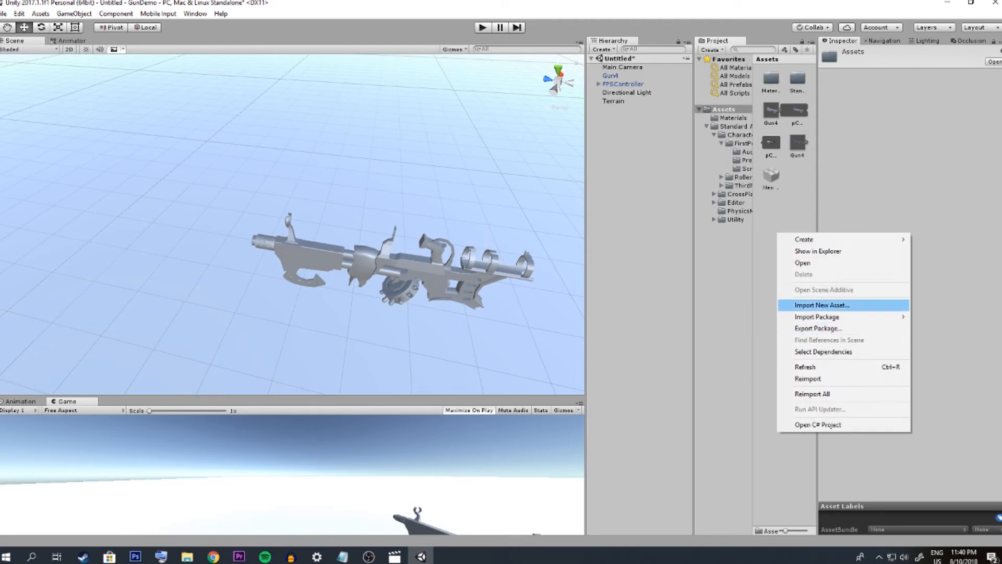
{"action": "left_click", "coordinate": [822, 304]}
{"action": "scroll", "coordinate": [350, 157], "scroll_direction": "down", "scroll_amount": 4}
{"action": "scroll", "coordinate": [352, 159], "scroll_direction": "up", "scroll_amount": 2}
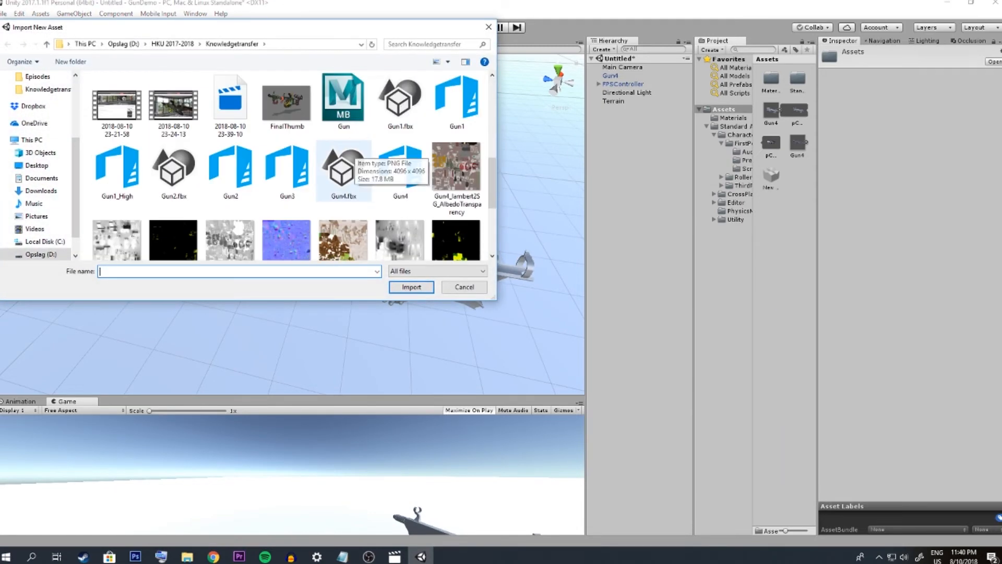
{"action": "left_click", "coordinate": [457, 167]}
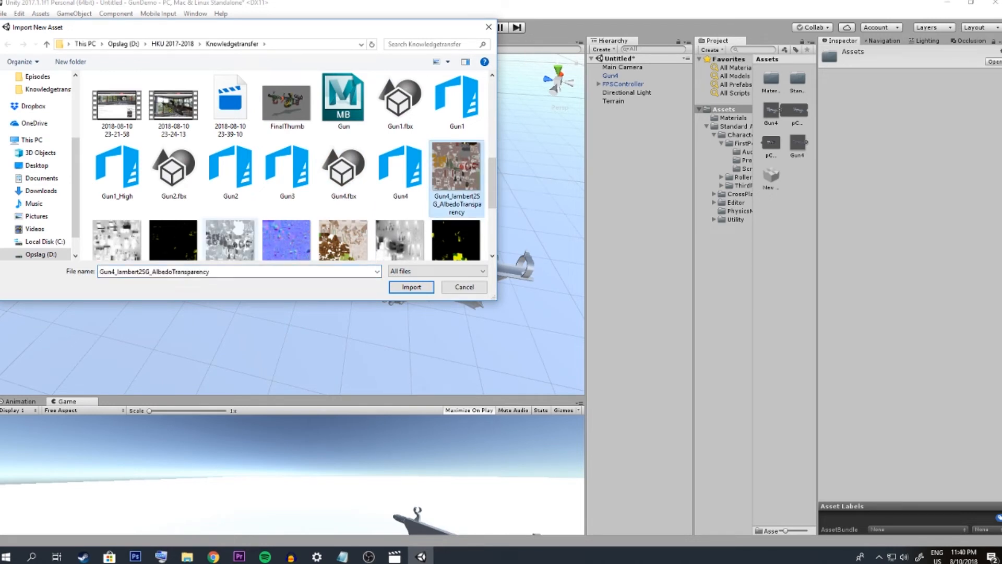
{"action": "scroll", "coordinate": [457, 167], "scroll_direction": "down", "scroll_amount": 1}
{"action": "left_click", "coordinate": [118, 214], "text": "ctrl"}
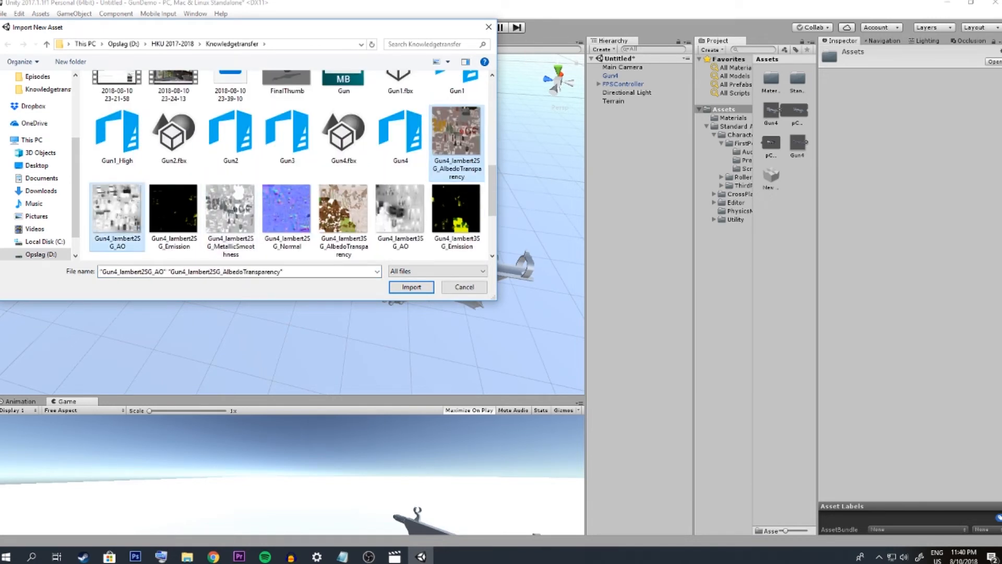
{"action": "left_click", "coordinate": [173, 214], "text": "ctrl"}
{"action": "left_click", "coordinate": [230, 214], "text": "ctrl"}
{"action": "left_click", "coordinate": [286, 214], "text": "ctrl"}
Add the Gun4_lambert3SG AlbedoTransparency, AO, Emission, MetallicSmoothness, Normal and Opacity textures to the selection and import all selected textures
{"action": "left_click", "coordinate": [343, 214], "text": "ctrl"}
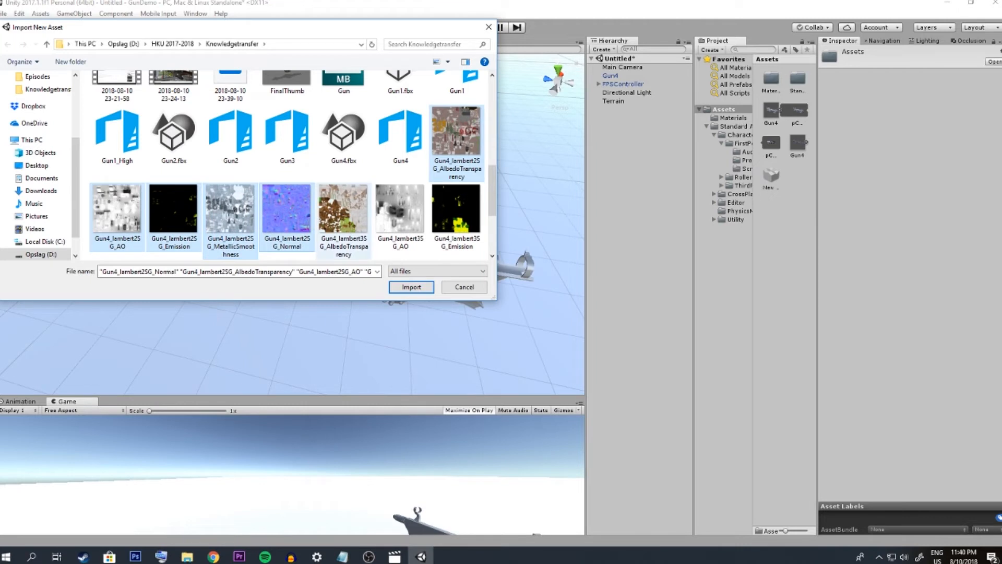
{"action": "left_click", "coordinate": [400, 214], "text": "ctrl"}
{"action": "left_click", "coordinate": [457, 214], "text": "ctrl"}
{"action": "scroll", "coordinate": [457, 214], "scroll_direction": "down", "scroll_amount": 1}
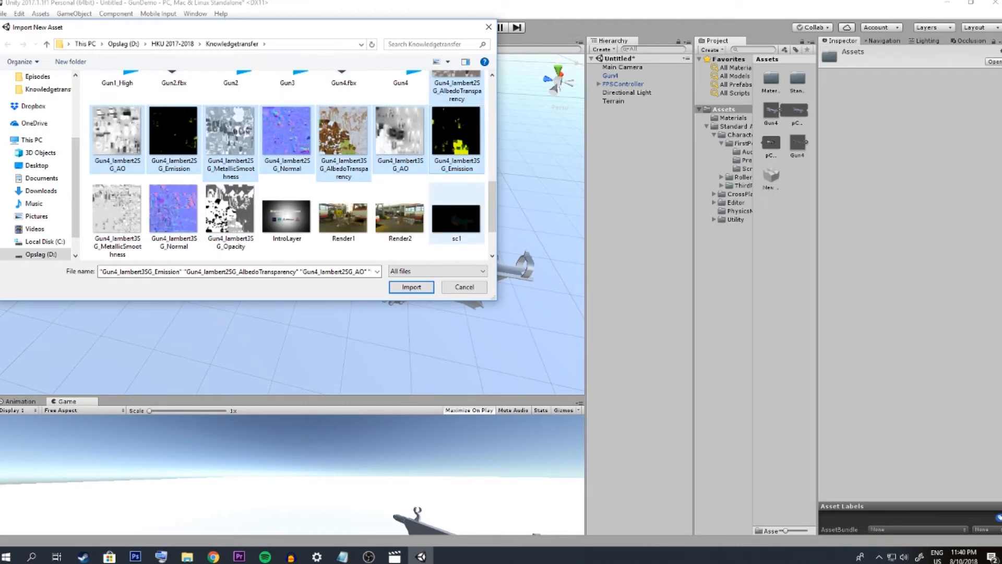
{"action": "left_click", "coordinate": [117, 214], "text": "ctrl"}
{"action": "left_click", "coordinate": [174, 214], "text": "ctrl"}
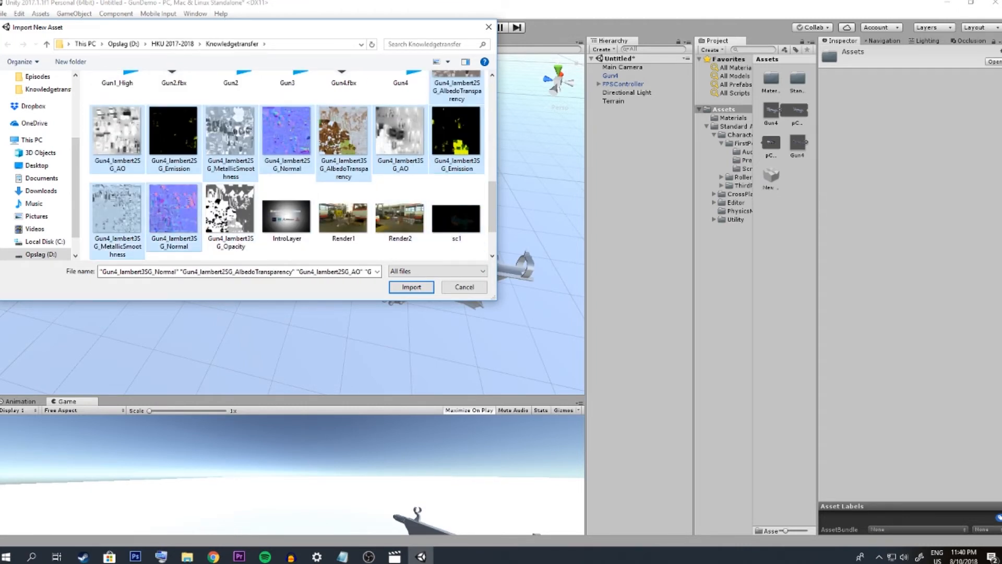
{"action": "left_click", "coordinate": [231, 214], "text": "ctrl"}
{"action": "scroll", "coordinate": [230, 214], "scroll_direction": "down", "scroll_amount": 2}
{"action": "scroll", "coordinate": [313, 230], "scroll_direction": "up", "scroll_amount": 1}
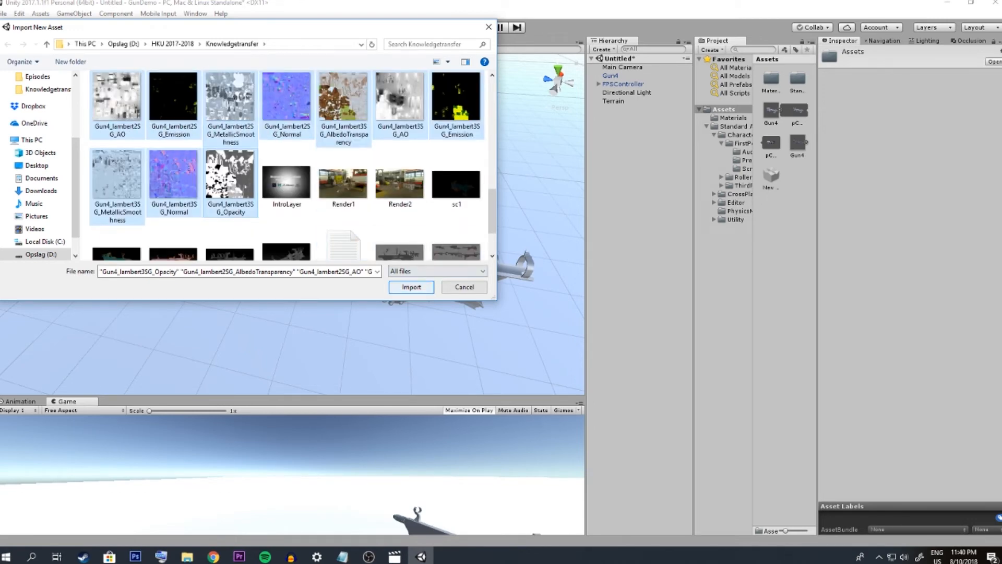
{"action": "scroll", "coordinate": [402, 209], "scroll_direction": "up", "scroll_amount": 1}
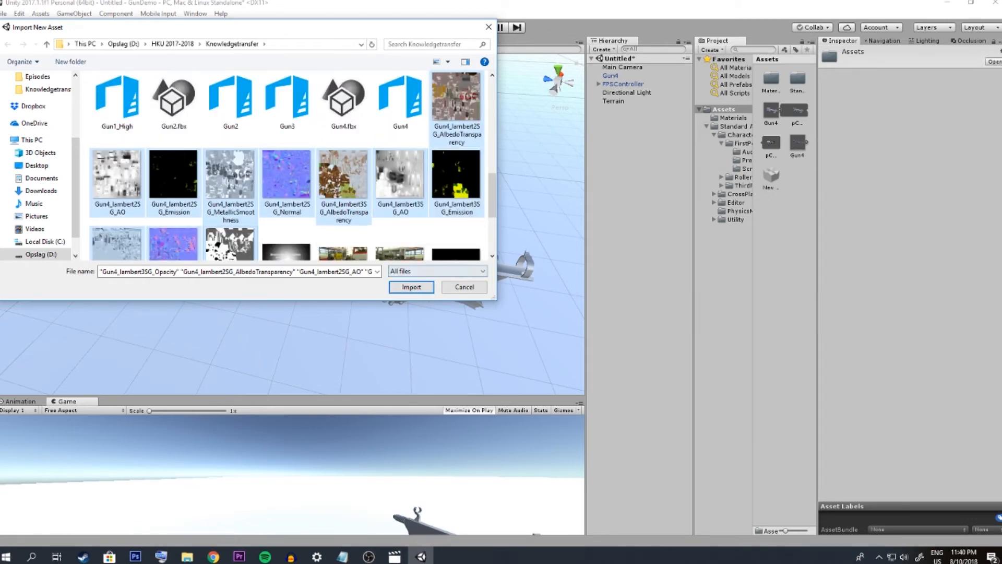
{"action": "left_click", "coordinate": [411, 287]}
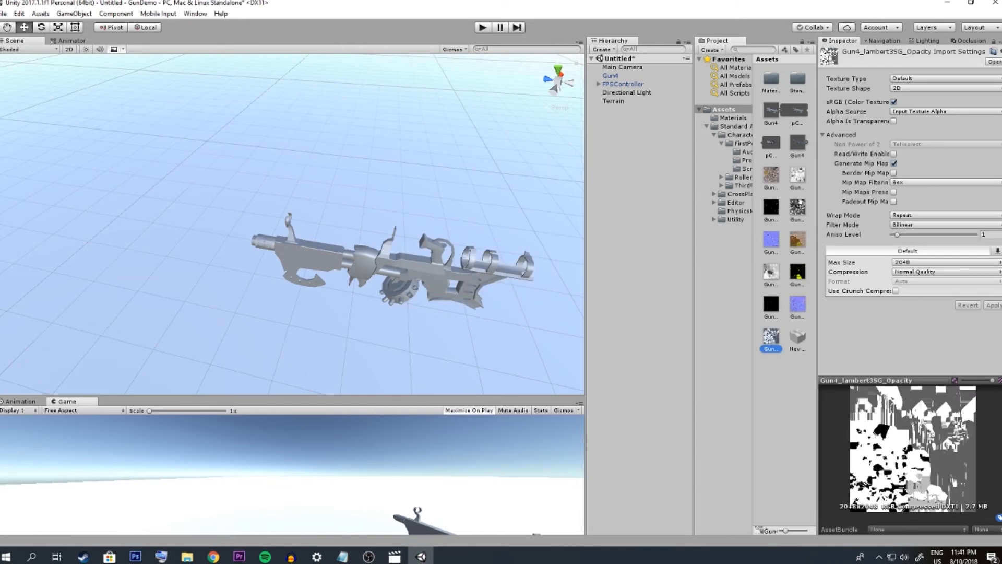
{"action": "left_click", "coordinate": [785, 417]}
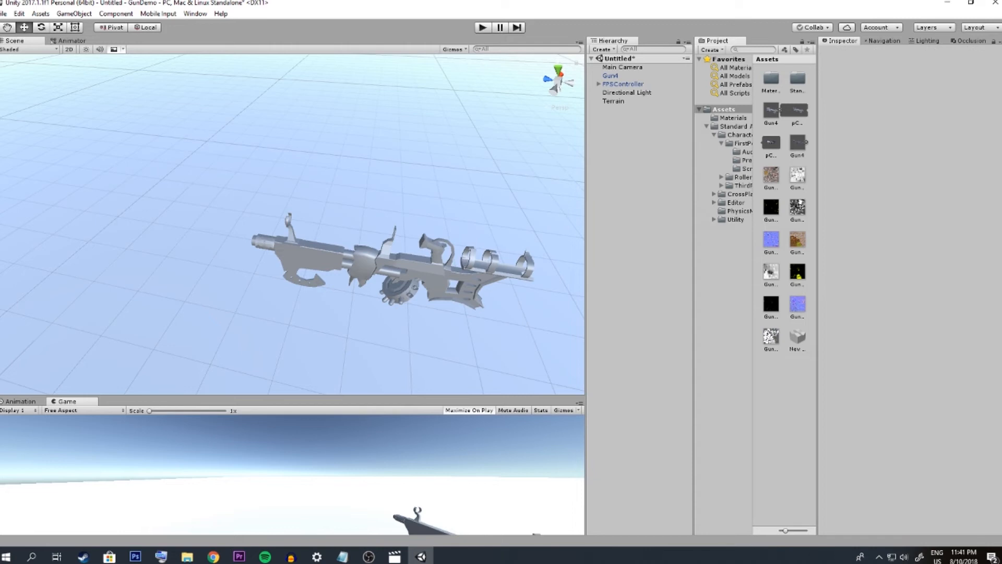
{"action": "left_click", "coordinate": [396, 264]}
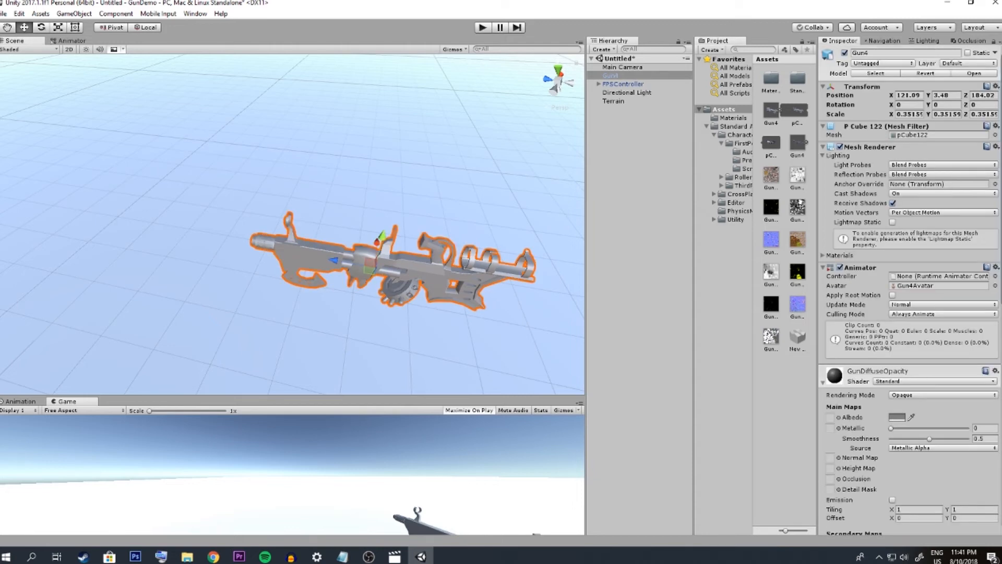
{"action": "scroll", "coordinate": [908, 292], "scroll_direction": "down", "scroll_amount": 6}
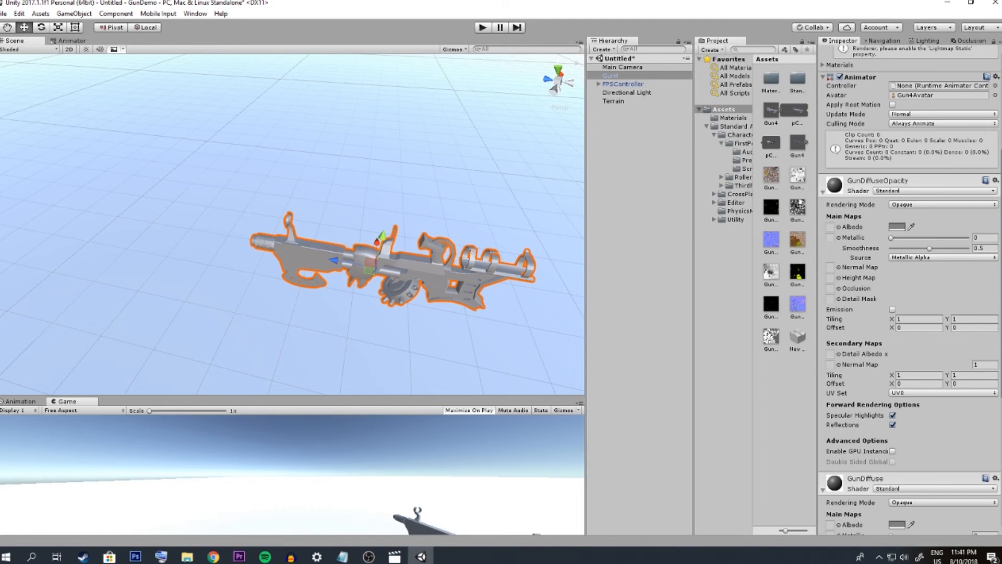
{"action": "left_click", "coordinate": [797, 240]}
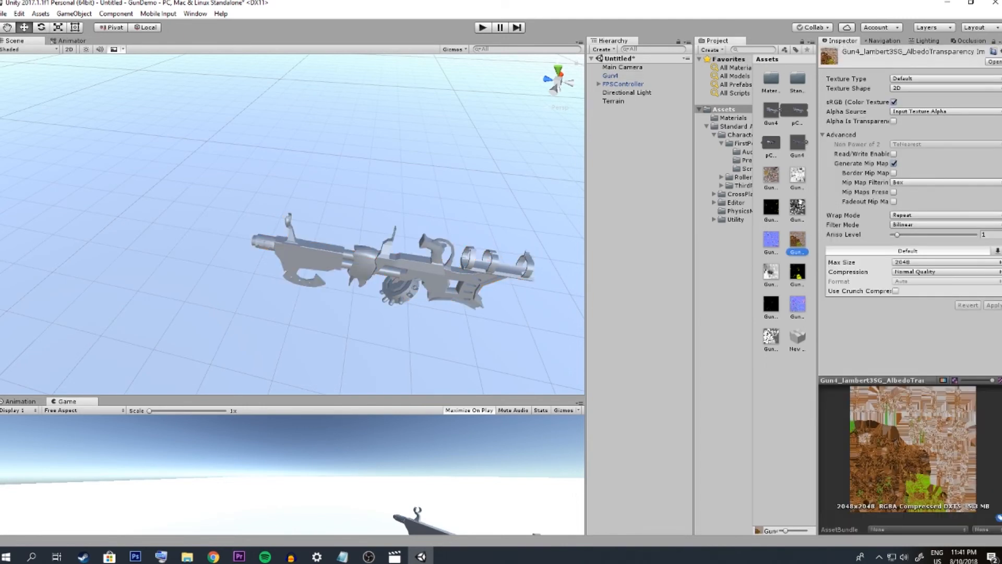
Assign the Gun4_lambert3SG_AlbedoTransparency texture as the Albedo map of the Gun4 asset's GunDiffuse material
{"action": "left_click", "coordinate": [798, 143]}
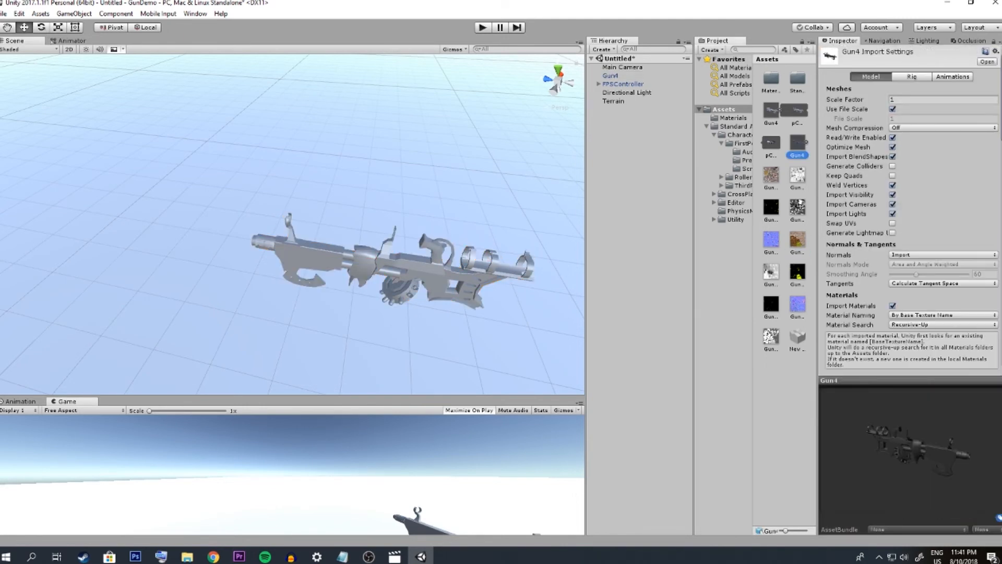
{"action": "scroll", "coordinate": [908, 219], "scroll_direction": "down", "scroll_amount": 15}
{"action": "scroll", "coordinate": [908, 219], "scroll_direction": "down", "scroll_amount": 5}
{"action": "scroll", "coordinate": [908, 219], "scroll_direction": "up", "scroll_amount": 5}
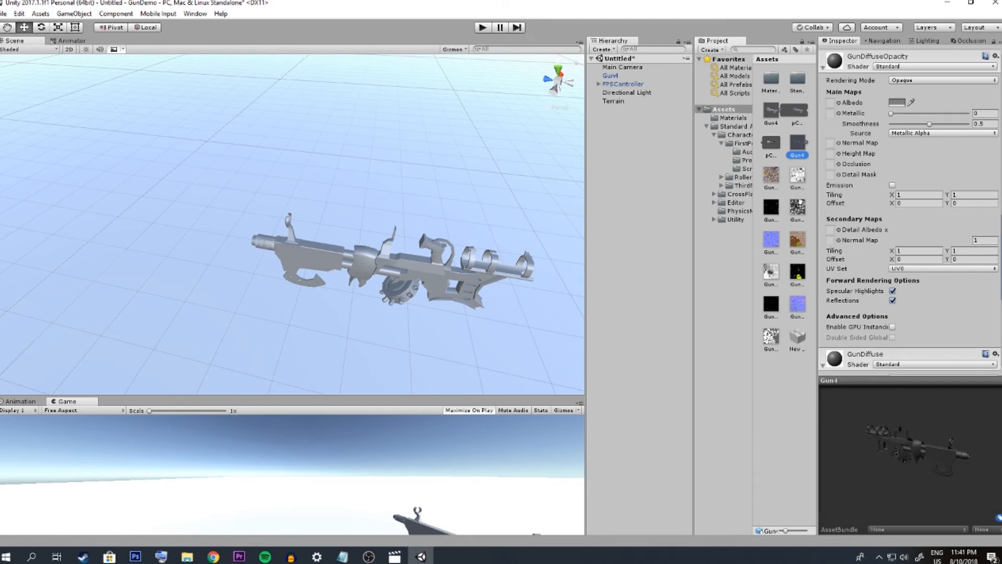
{"action": "scroll", "coordinate": [909, 209], "scroll_direction": "down", "scroll_amount": 10}
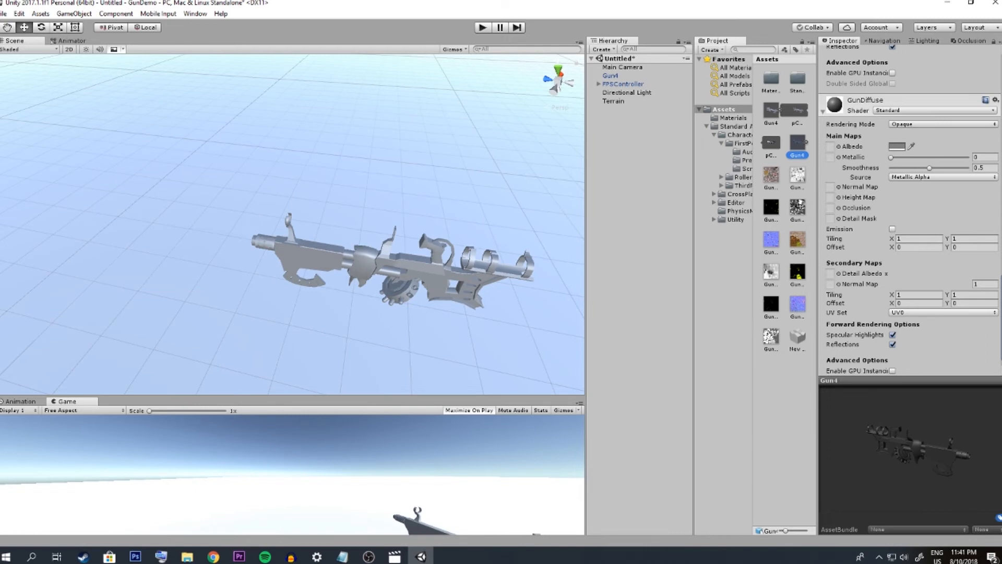
{"action": "left_click", "coordinate": [798, 240]}
{"action": "left_click_drag", "start_coordinate": [798, 240], "coordinate": [831, 147]}
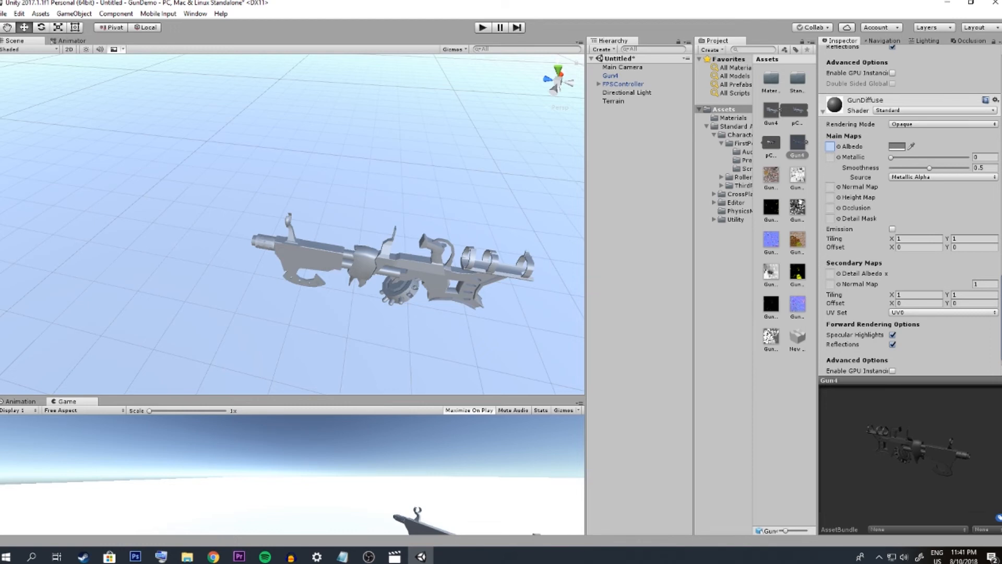
{"action": "left_click_drag", "start_coordinate": [830, 147], "coordinate": [830, 146]}
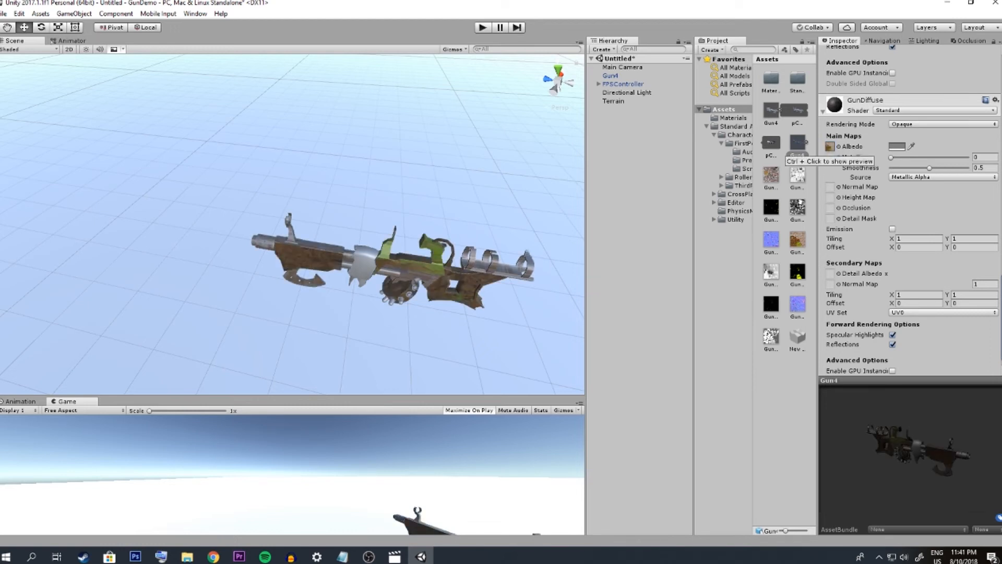
Assign the same lambert3SG albedo texture to the GunDiffuseOpacity material and set its Albedo colour to white (FFFFFFFF)
{"action": "scroll", "coordinate": [846, 177], "scroll_direction": "up", "scroll_amount": 10}
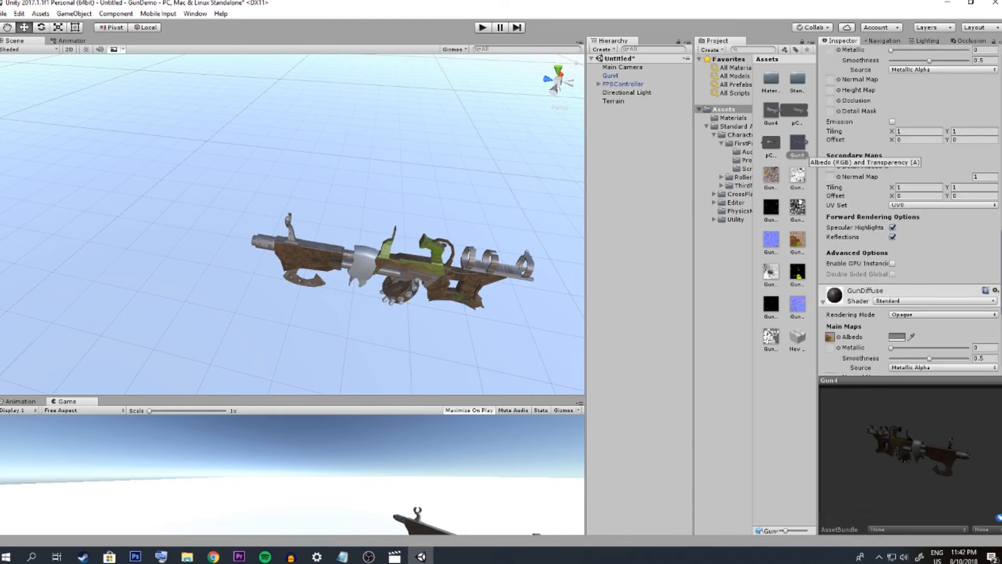
{"action": "left_click_drag", "start_coordinate": [797, 239], "coordinate": [831, 166]}
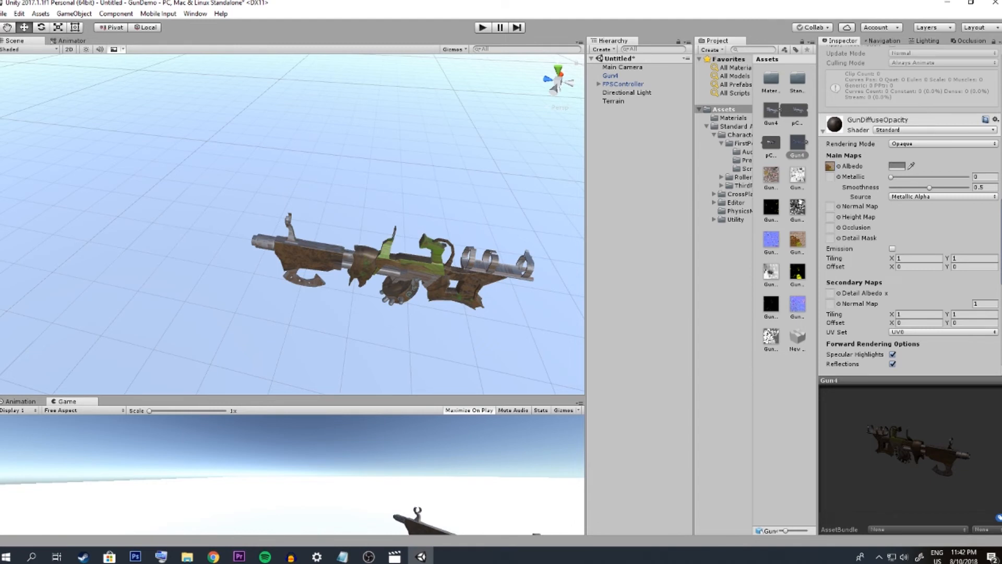
{"action": "left_click", "coordinate": [897, 166]}
{"action": "left_click_drag", "start_coordinate": [840, 221], "coordinate": [839, 178]}
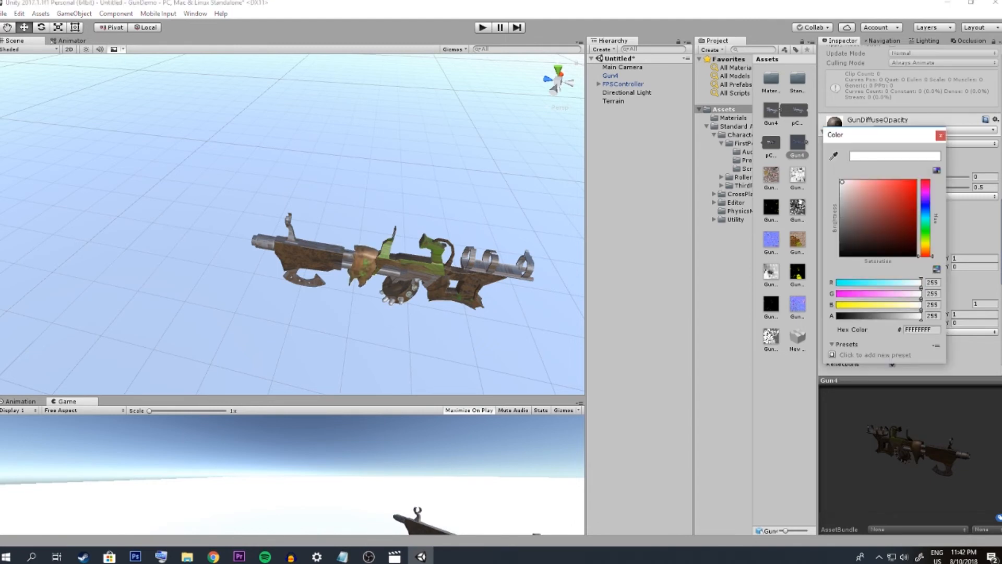
{"action": "left_click", "coordinate": [941, 136]}
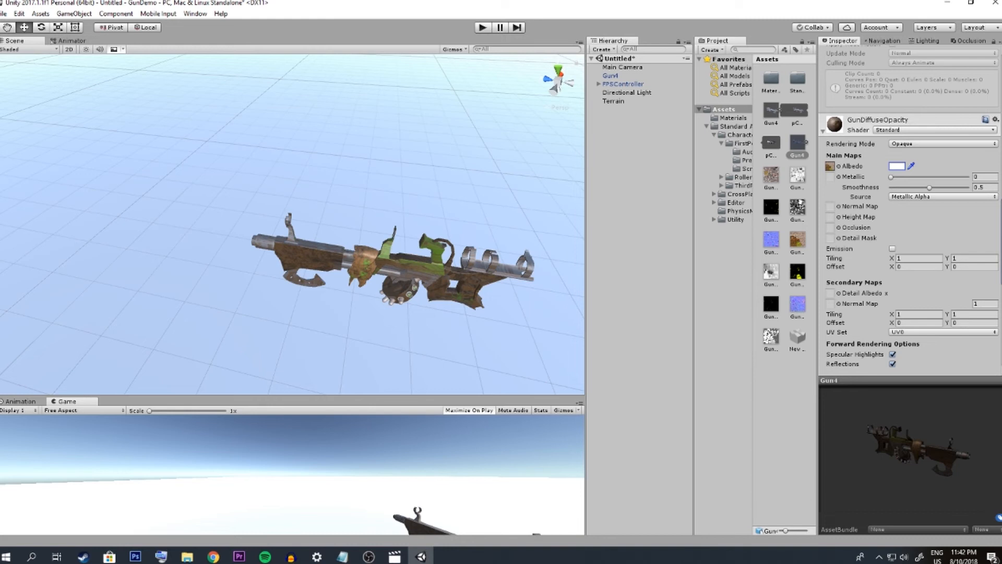
{"action": "left_click", "coordinate": [839, 177]}
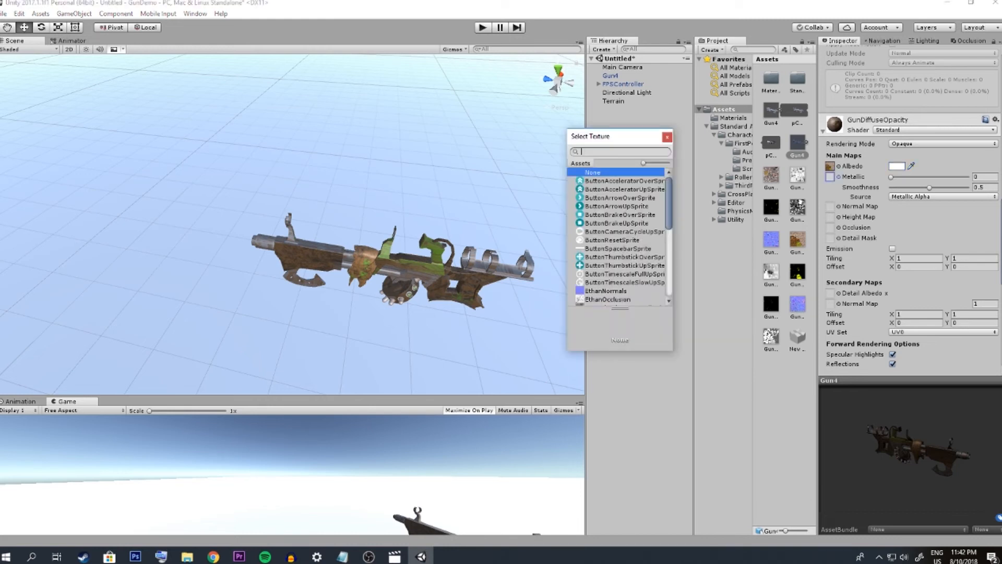
{"action": "left_click", "coordinate": [667, 137]}
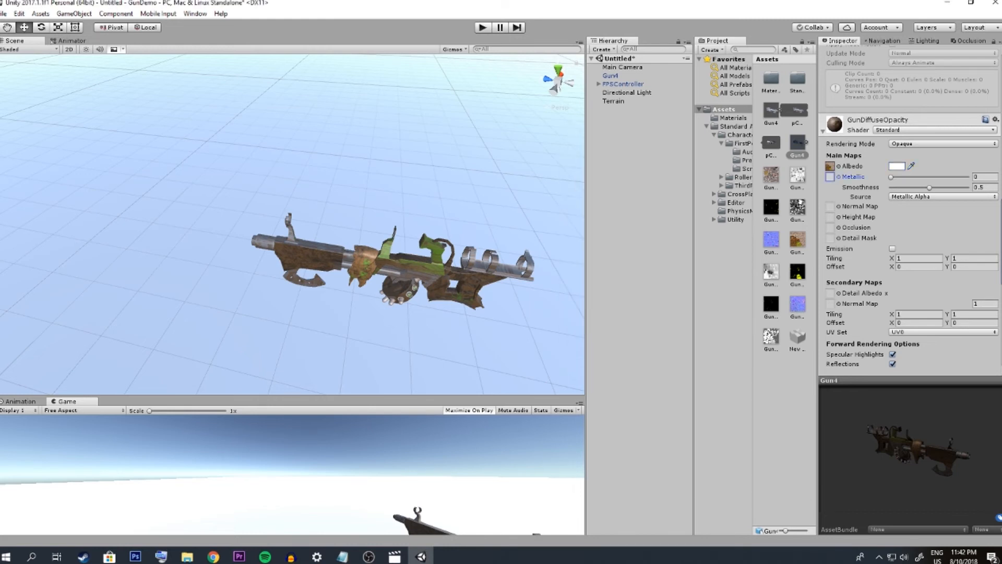
{"action": "left_click", "coordinate": [797, 208]}
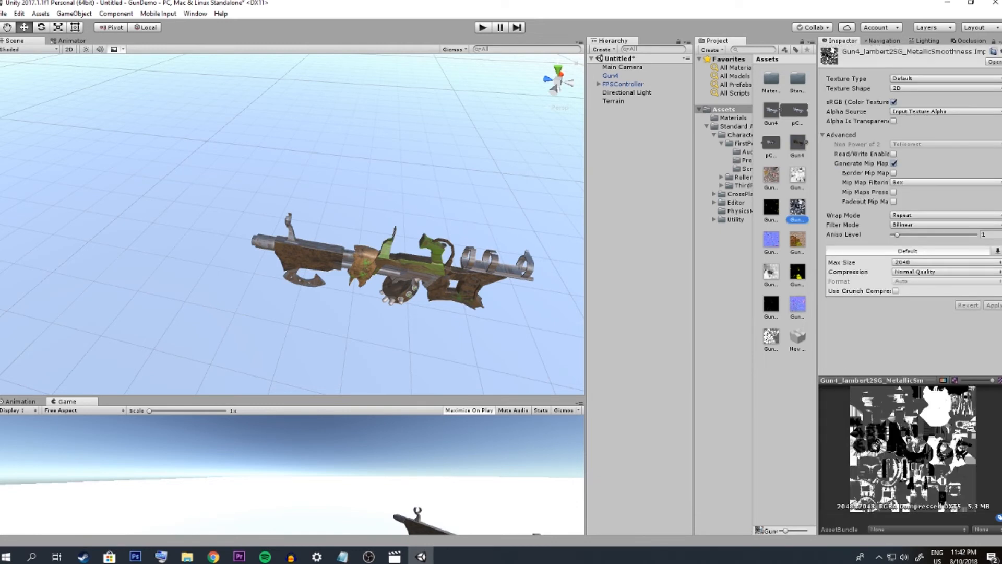
Try the Gun4_lambert3SG_Opacity texture as the Metallic map of the Gun4 asset's GunDiffuseOpacity material
{"action": "left_click", "coordinate": [798, 143]}
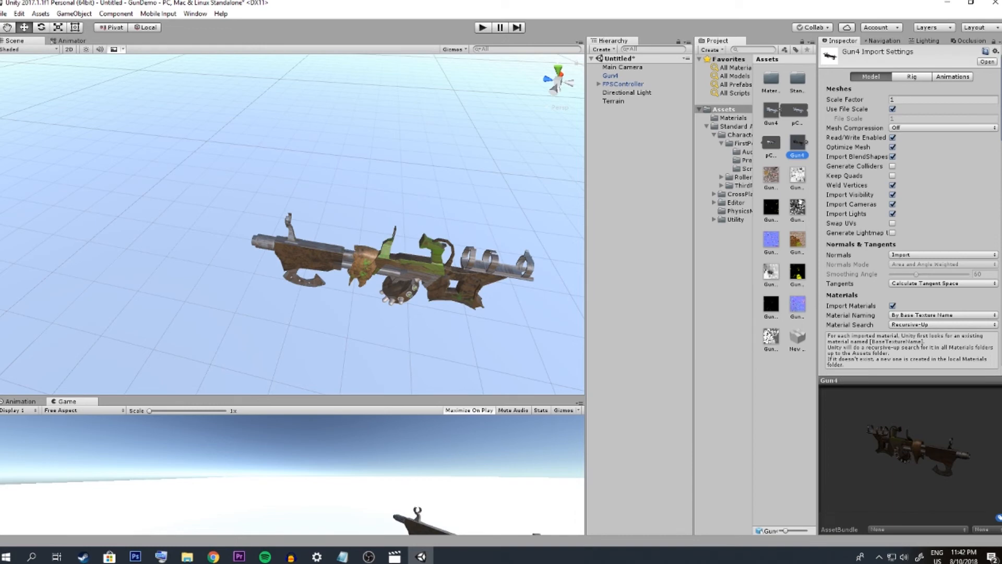
{"action": "scroll", "coordinate": [861, 263], "scroll_direction": "down", "scroll_amount": 17}
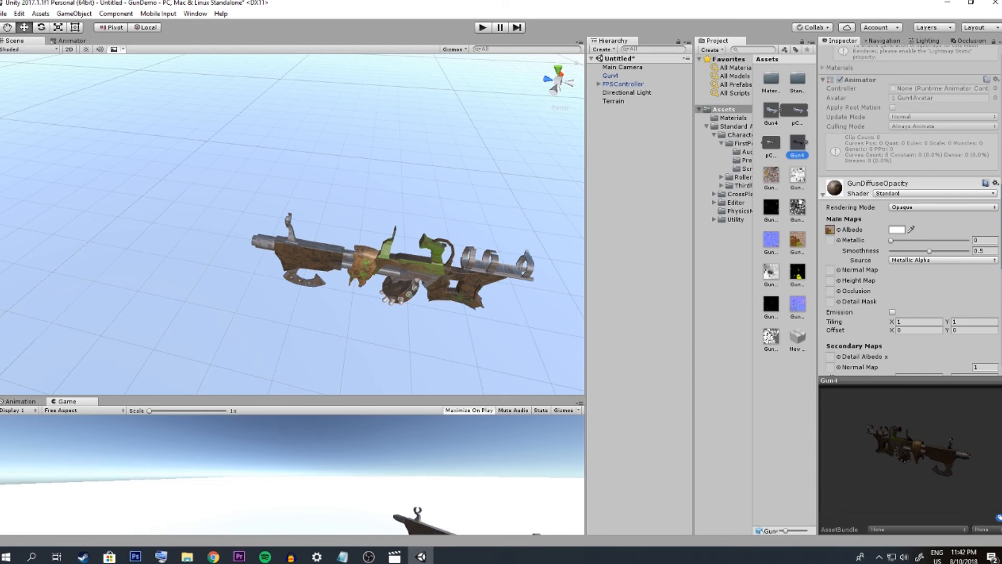
{"action": "left_click", "coordinate": [771, 337]}
{"action": "left_click_drag", "start_coordinate": [771, 337], "coordinate": [830, 240]}
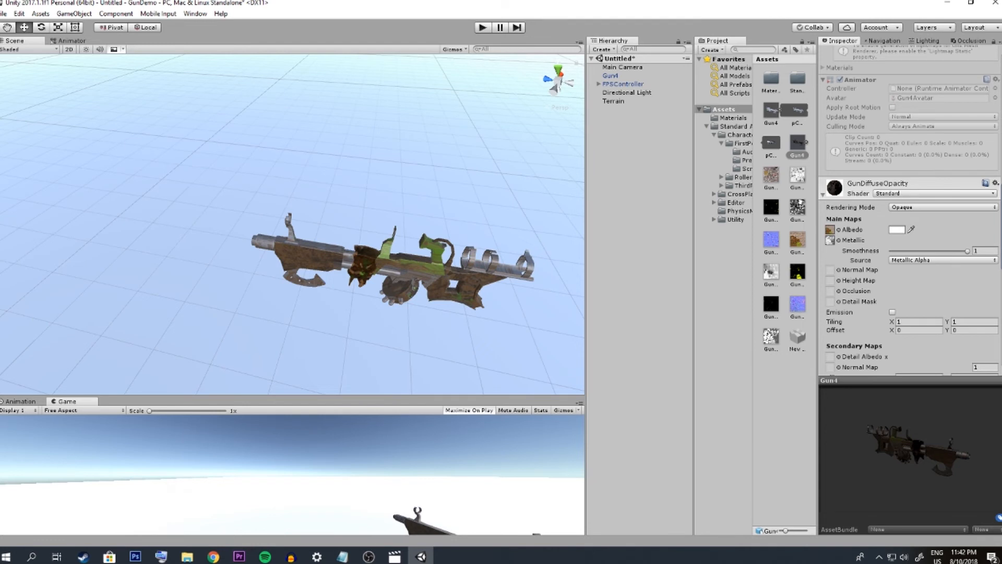
Identify the Gun4_lambert3SG_MetallicSmoothness texture and assign it as the Metallic map of the Gun4 asset's GunDiffuseOpacity material
{"action": "left_click", "coordinate": [771, 337]}
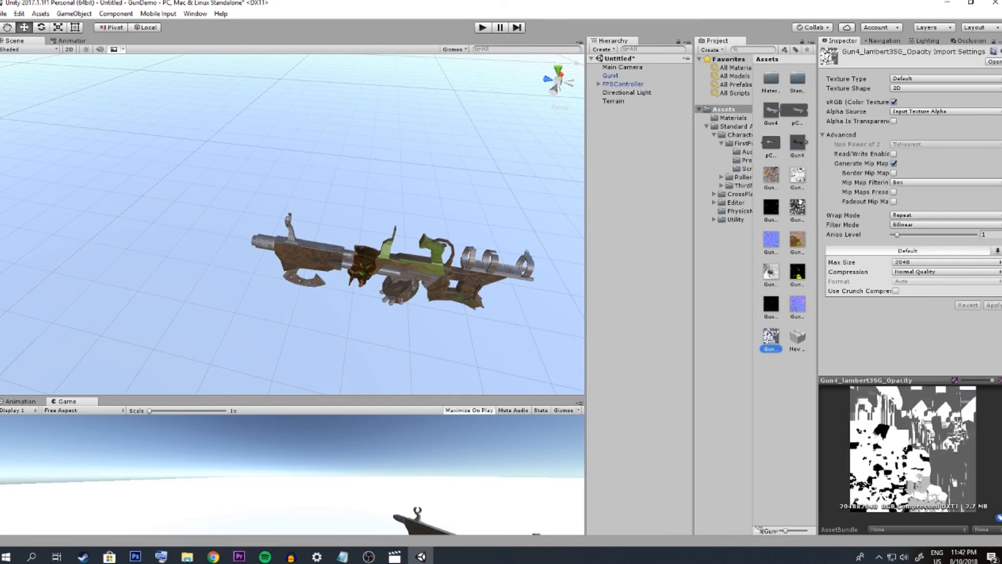
{"action": "left_click", "coordinate": [771, 272]}
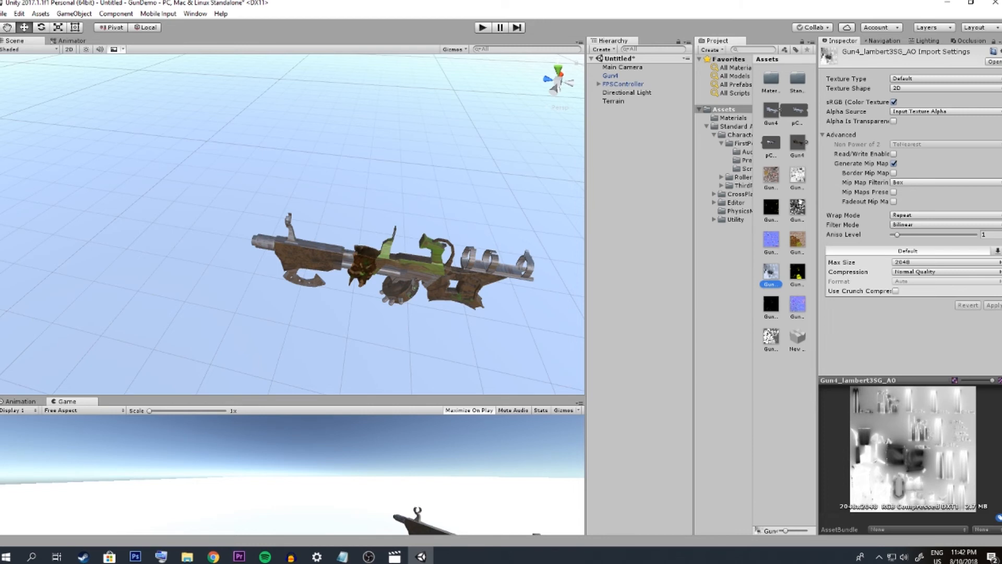
{"action": "left_click", "coordinate": [771, 304]}
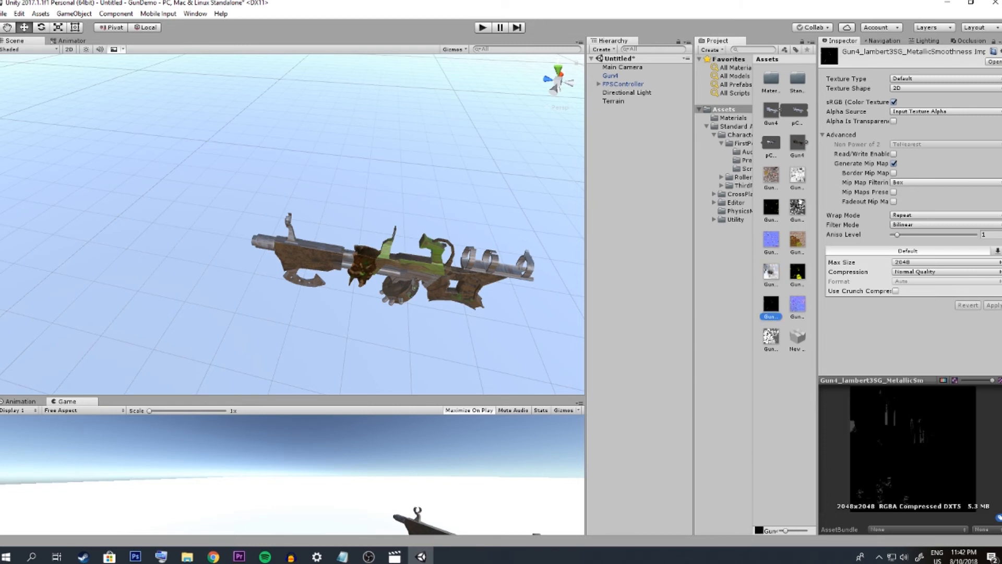
{"action": "left_click", "coordinate": [798, 143]}
{"action": "scroll", "coordinate": [910, 219], "scroll_direction": "down", "scroll_amount": 12}
{"action": "scroll", "coordinate": [910, 219], "scroll_direction": "down", "scroll_amount": 10}
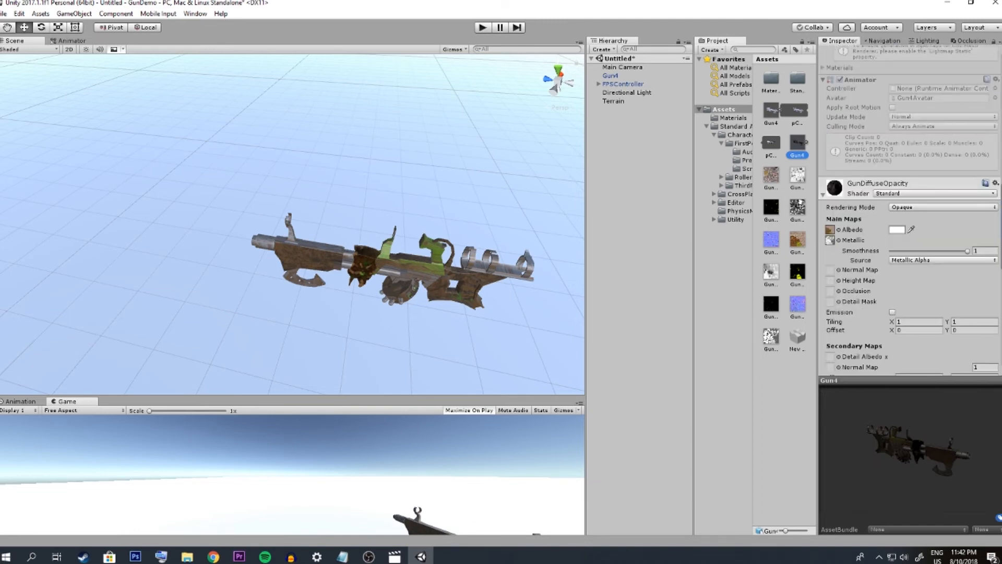
{"action": "left_click_drag", "start_coordinate": [771, 305], "coordinate": [830, 208]}
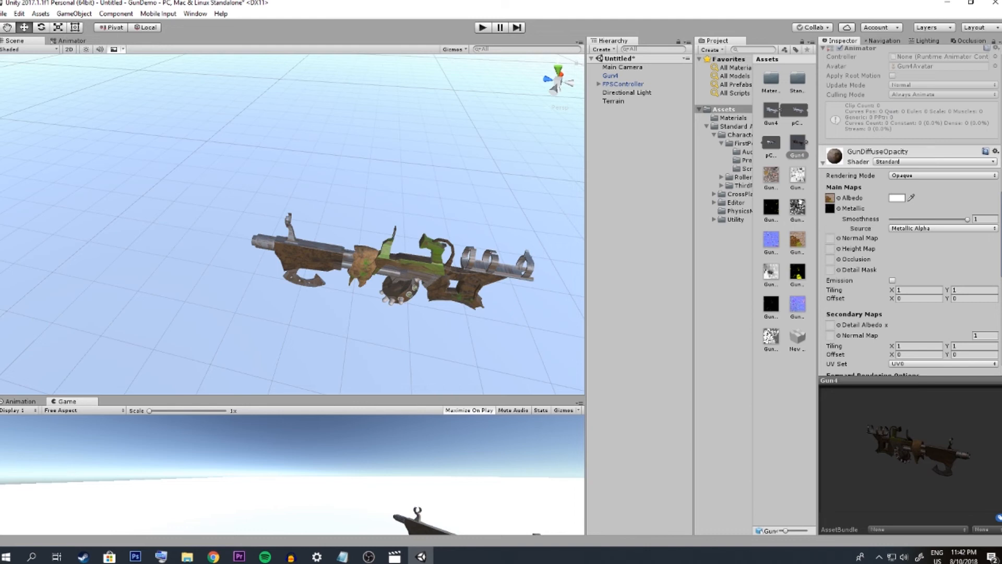
Set the texture type of both Gun4_lambert3SG_Normal and Gun4_lambert2SG_Normal to Normal map and apply the import settings
{"action": "left_click", "coordinate": [797, 304]}
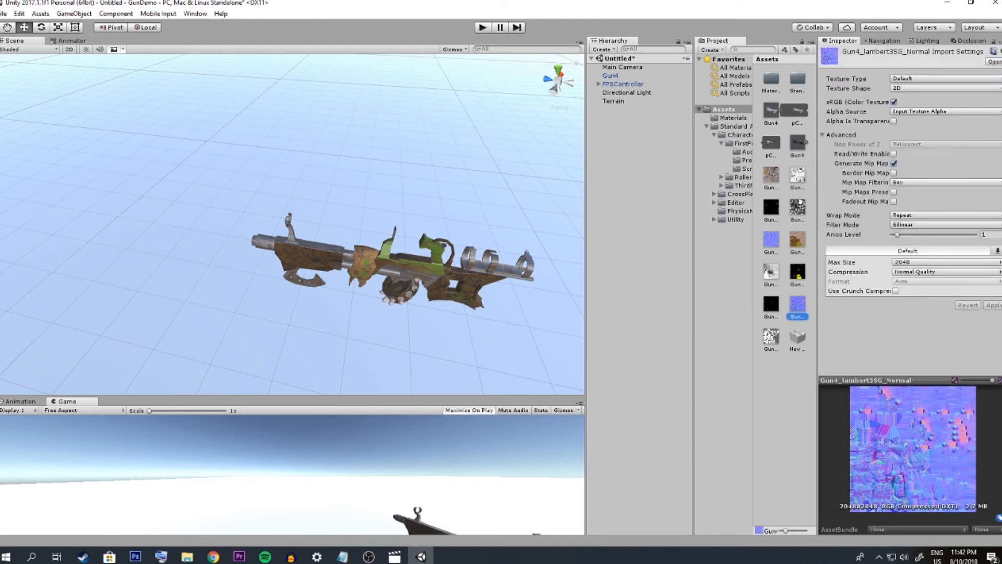
{"action": "left_click", "coordinate": [919, 78]}
{"action": "left_click", "coordinate": [919, 90]}
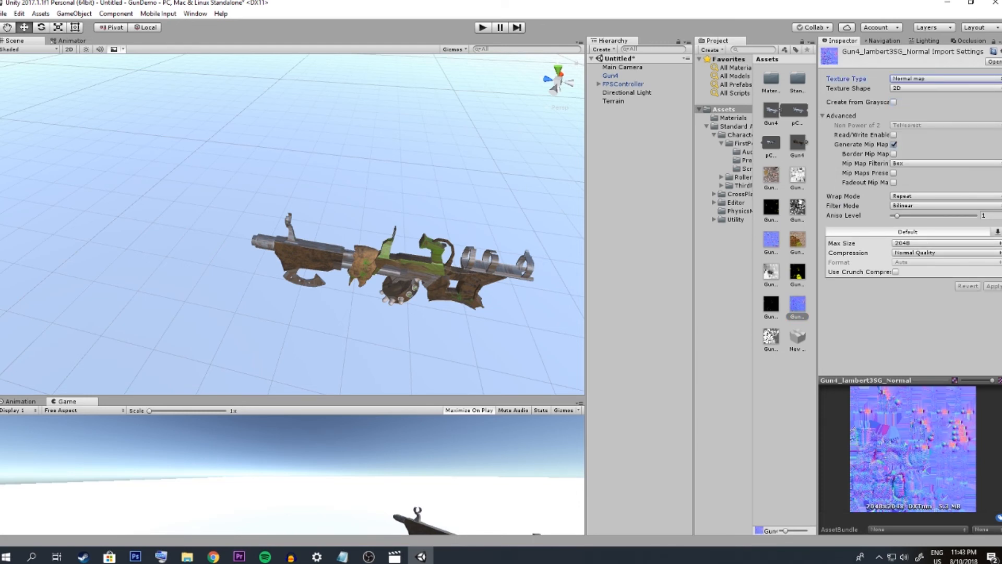
{"action": "left_click", "coordinate": [771, 240]}
{"action": "left_click", "coordinate": [919, 78]}
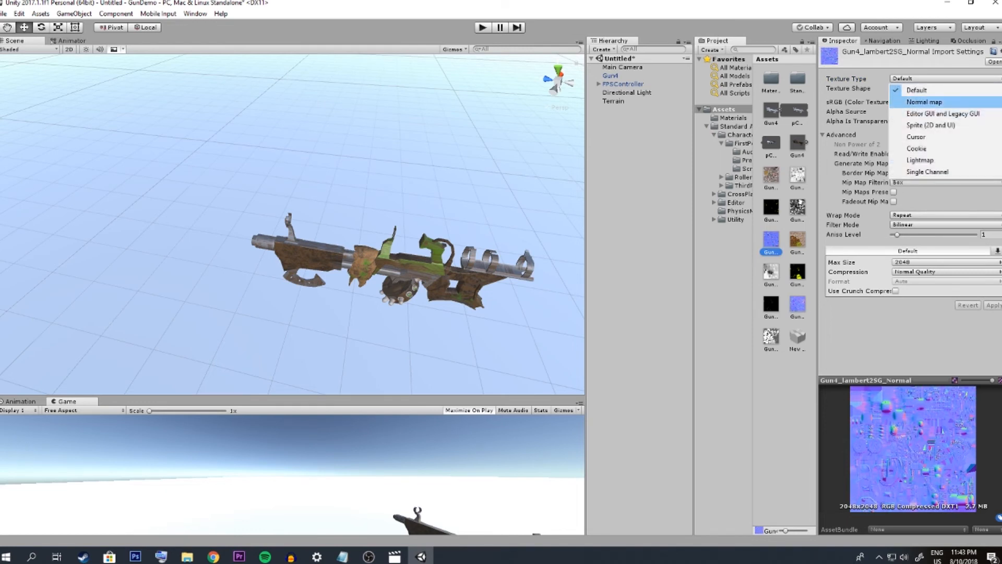
{"action": "left_click", "coordinate": [918, 101]}
{"action": "left_click", "coordinate": [993, 286]}
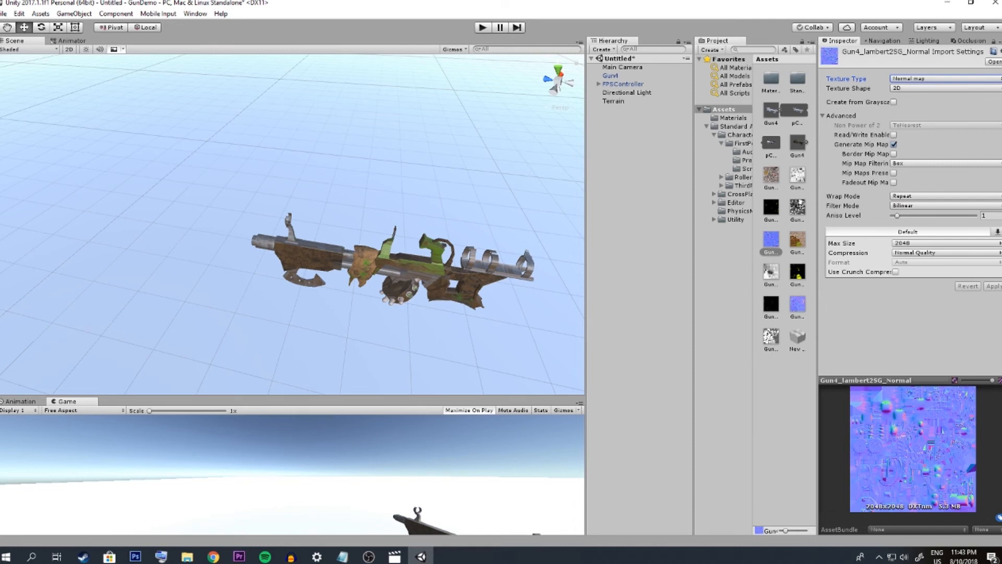
Assign the Gun4_lambert3SG_Normal texture as the Normal Map of the Gun4 asset's GunDiffuseOpacity material
{"action": "left_click", "coordinate": [797, 143]}
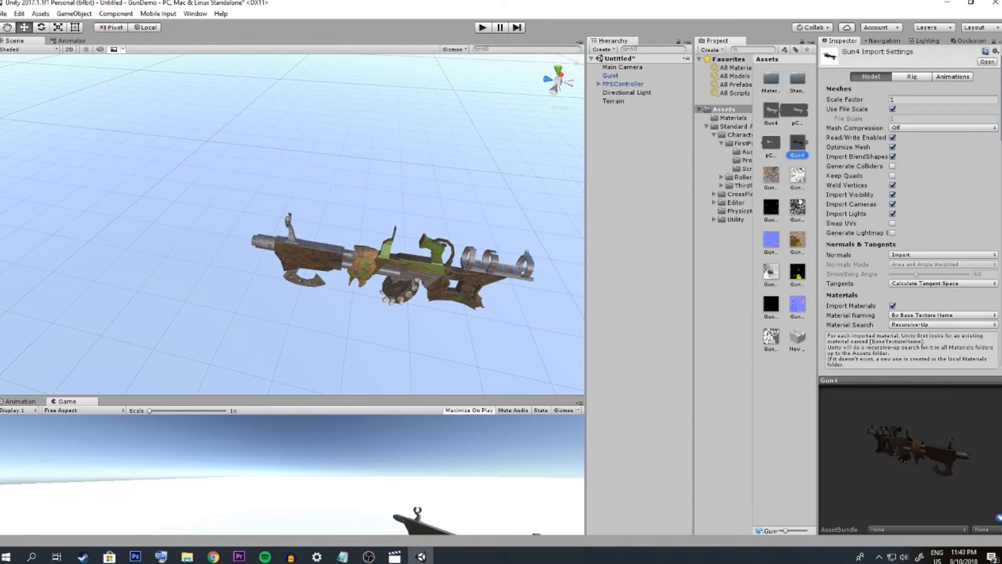
{"action": "scroll", "coordinate": [910, 208], "scroll_direction": "down", "scroll_amount": 15}
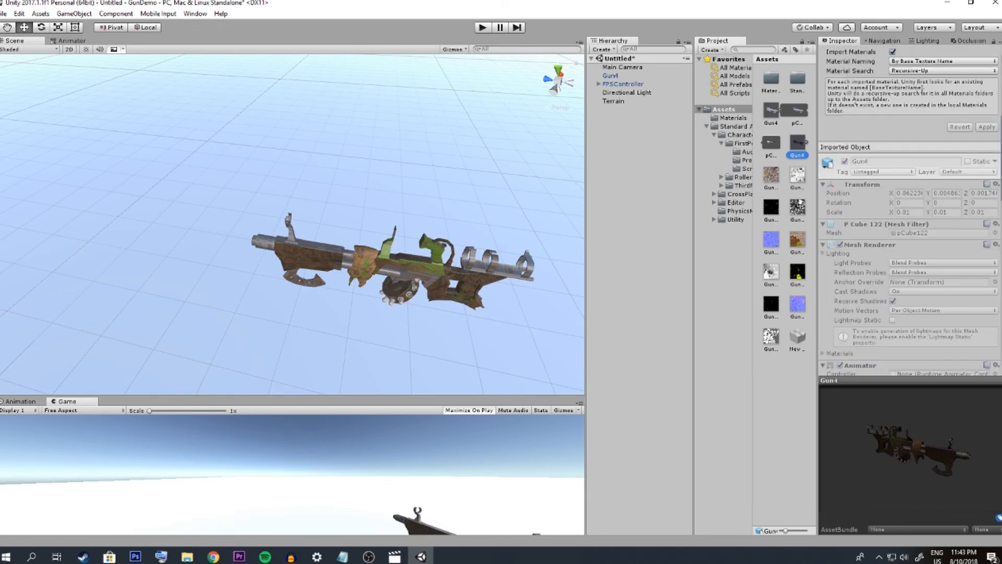
{"action": "scroll", "coordinate": [910, 209], "scroll_direction": "down", "scroll_amount": 5}
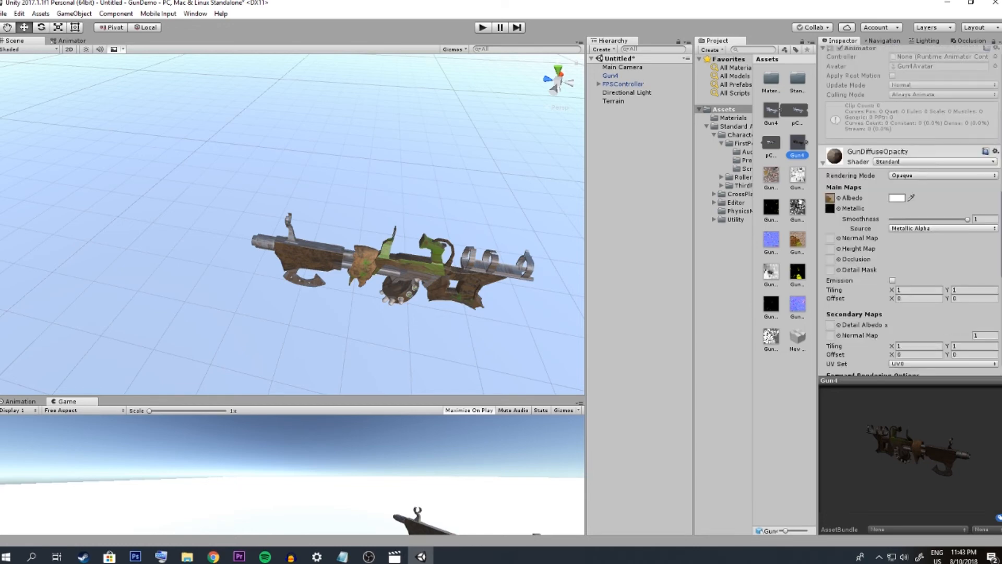
{"action": "left_click_drag", "start_coordinate": [797, 304], "coordinate": [830, 239]}
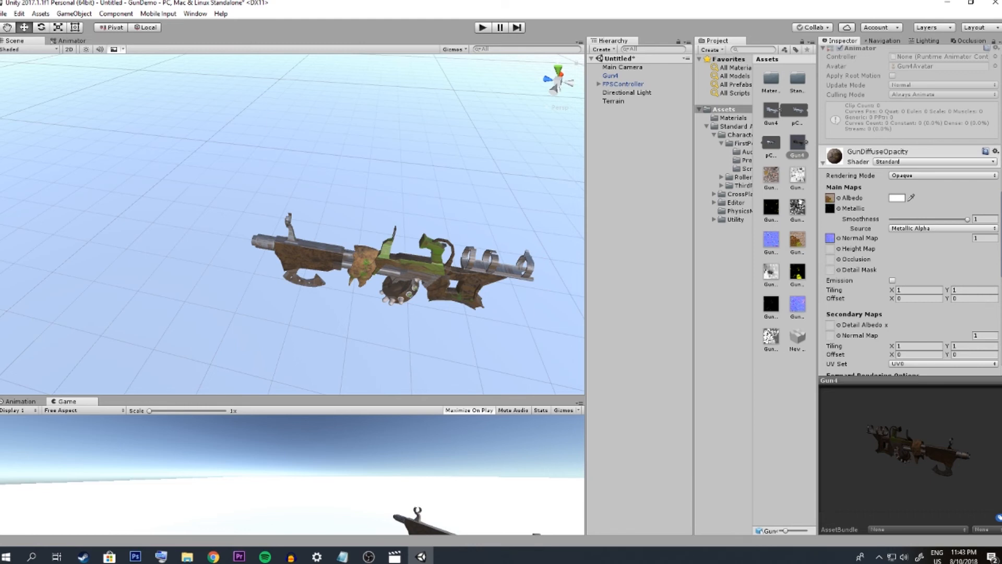
Assign the Gun4_lambert2SG_MetallicSmoothness texture as the Occlusion map of the Gun4 asset's GunDiffuseOpacity material
{"action": "left_click", "coordinate": [771, 272]}
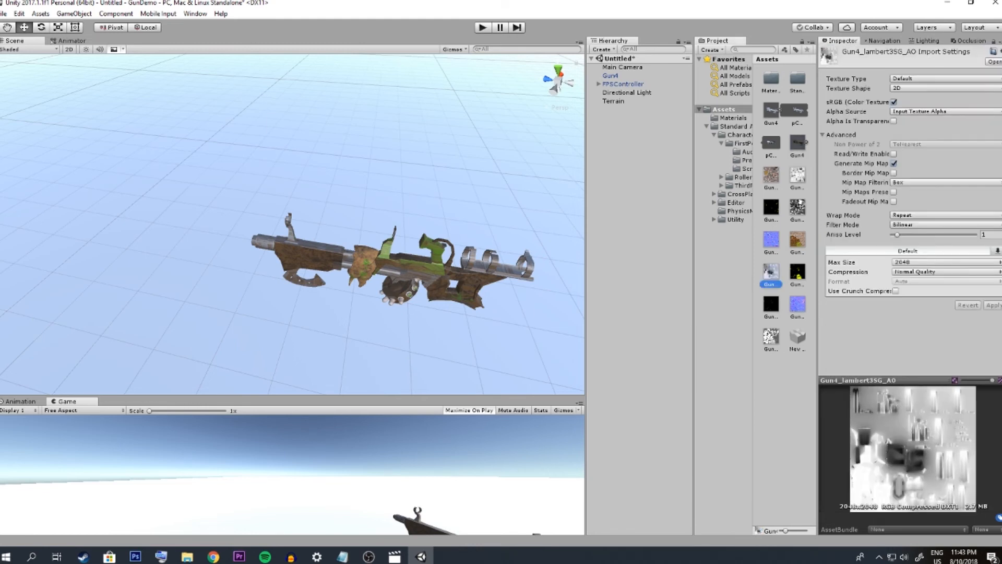
{"action": "left_click", "coordinate": [798, 144]}
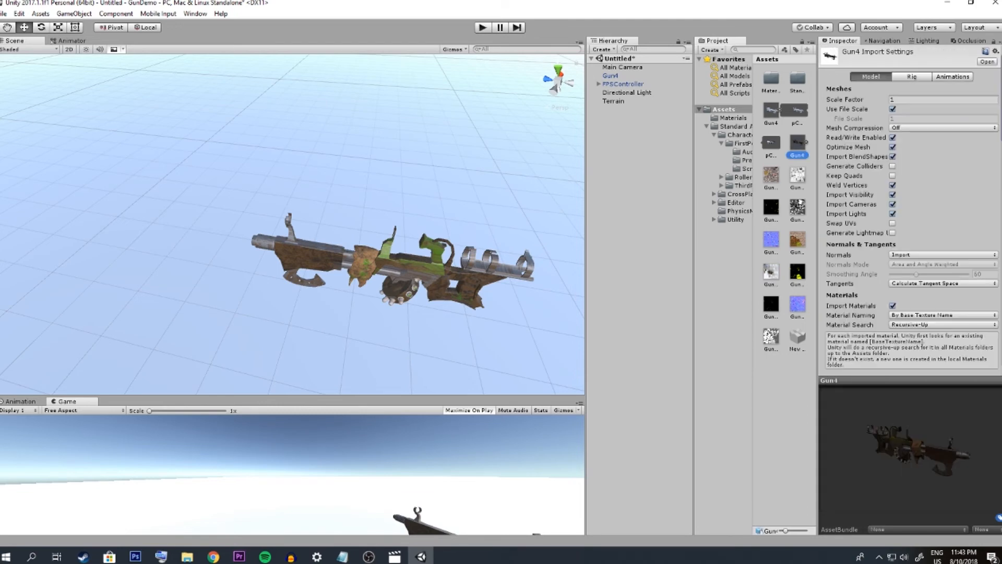
{"action": "scroll", "coordinate": [910, 220], "scroll_direction": "down", "scroll_amount": 10}
{"action": "scroll", "coordinate": [910, 219], "scroll_direction": "down", "scroll_amount": 8}
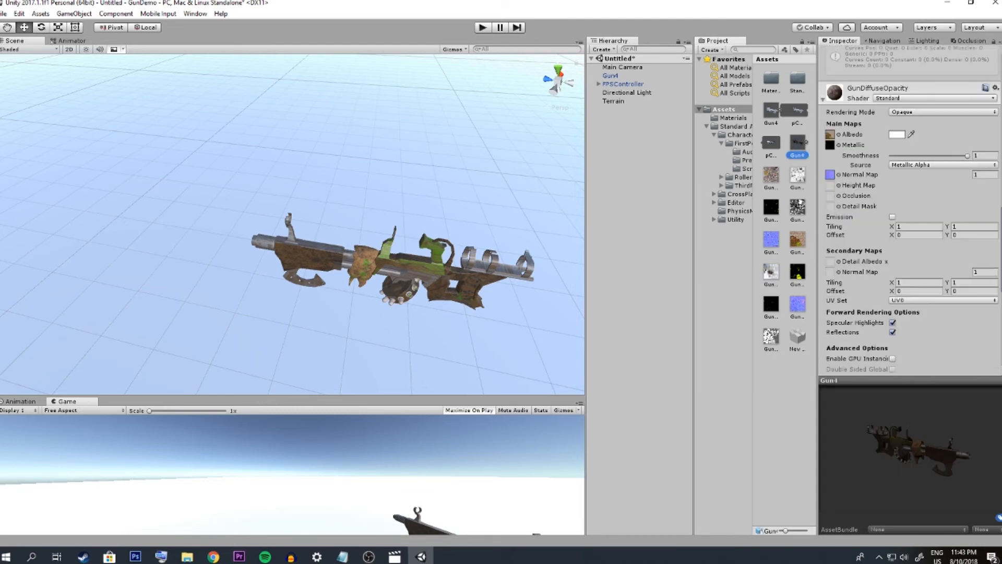
{"action": "mouse_move", "coordinate": [797, 207]}
{"action": "left_mouse_down"}
{"action": "mouse_move", "coordinate": [824, 195]}
{"action": "mouse_move", "coordinate": [831, 206]}
{"action": "mouse_move", "coordinate": [831, 196]}
{"action": "left_mouse_up"}
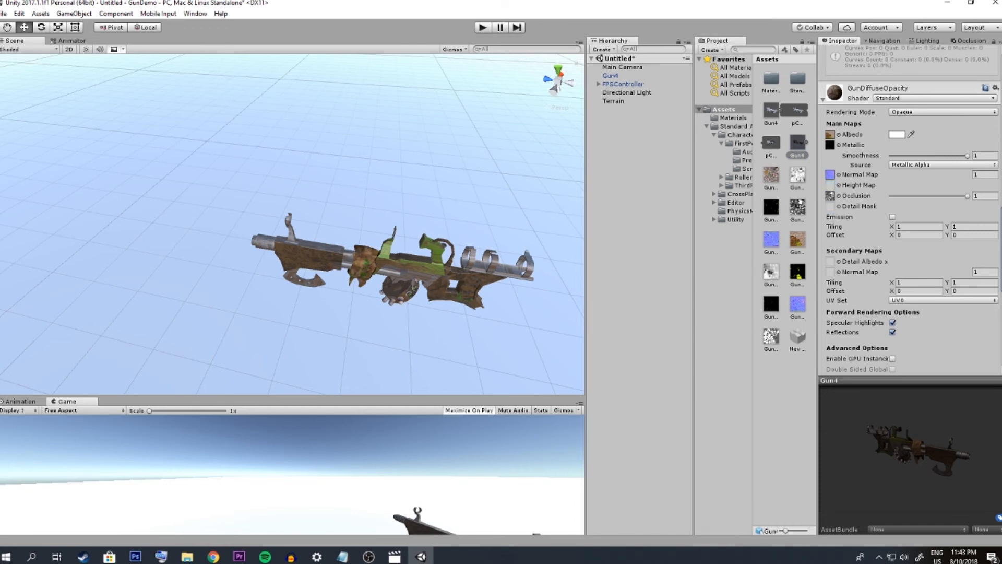
Enable Emission on the GunDiffuseOpacity material and assign the Gun4_lambert3SG_Emission texture as its emission colour map
{"action": "scroll", "coordinate": [908, 209], "scroll_direction": "down", "scroll_amount": 3}
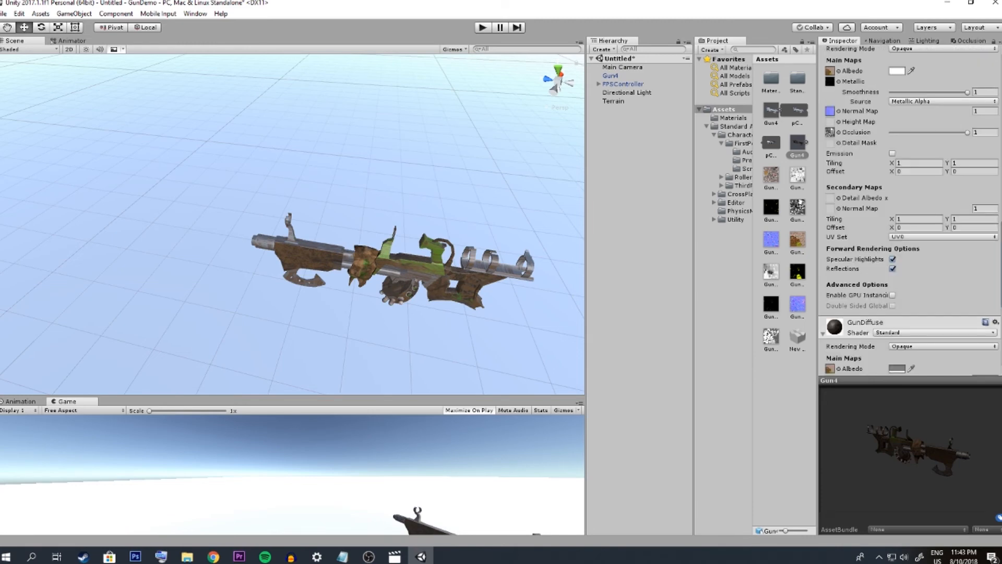
{"action": "scroll", "coordinate": [910, 209], "scroll_direction": "down", "scroll_amount": 3}
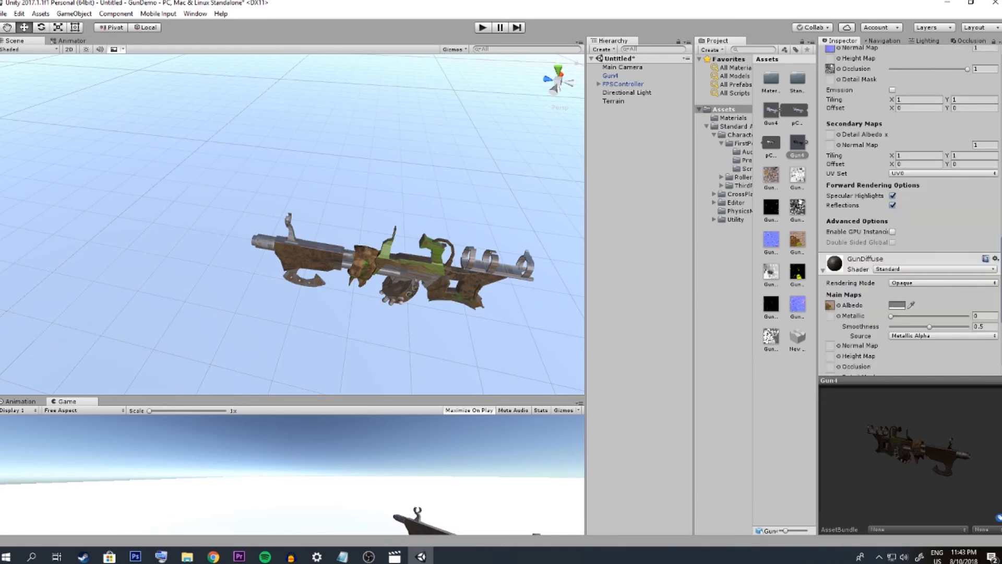
{"action": "scroll", "coordinate": [910, 209], "scroll_direction": "up", "scroll_amount": 5}
{"action": "scroll", "coordinate": [910, 209], "scroll_direction": "up", "scroll_amount": 3}
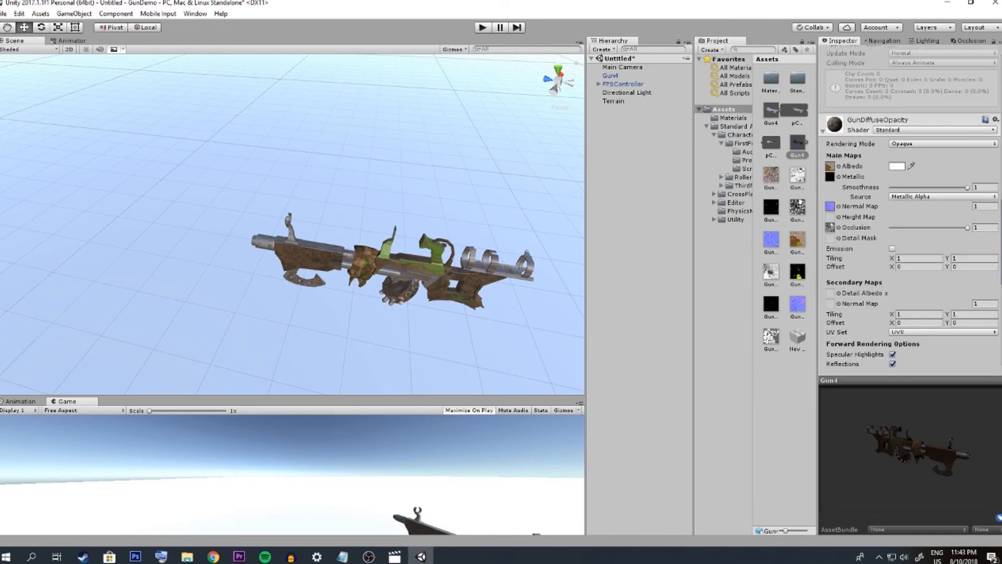
{"action": "scroll", "coordinate": [909, 209], "scroll_direction": "down", "scroll_amount": 3}
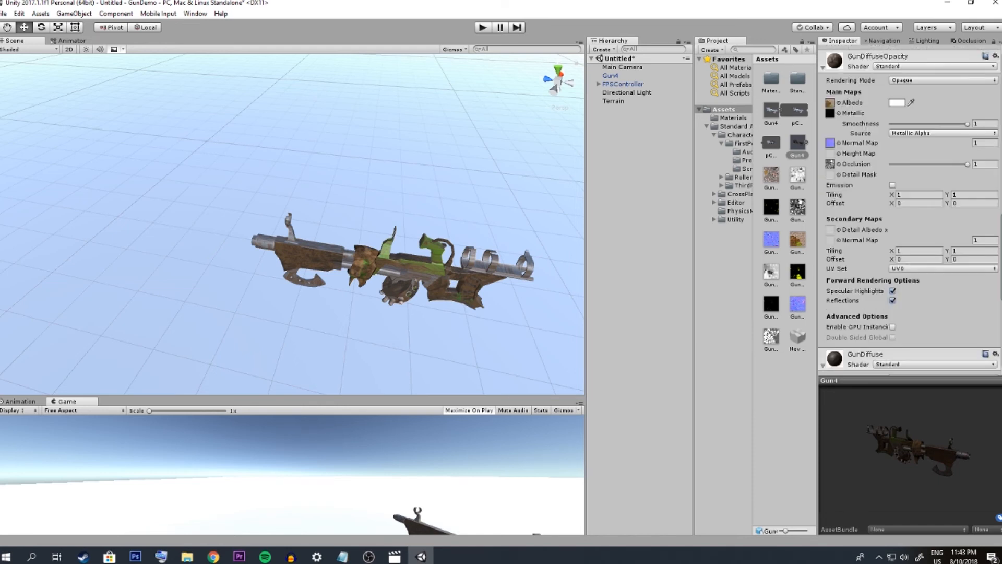
{"action": "left_click", "coordinate": [892, 186]}
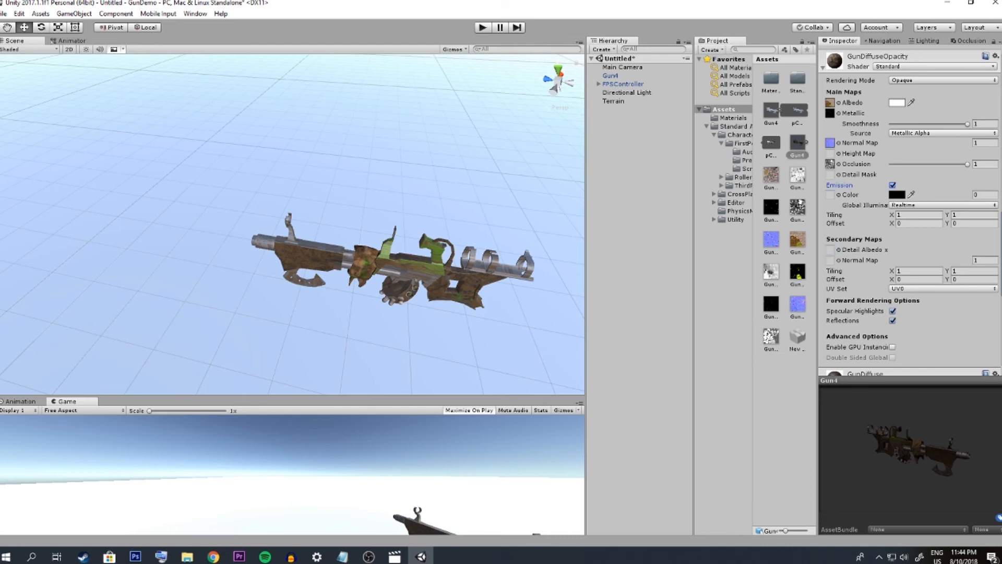
{"action": "left_click_drag", "start_coordinate": [798, 272], "coordinate": [830, 194]}
Set the GunDiffuse material's Albedo colour to white (FFFFFFFF) and assign the Gun4_lambert2SG_AlbedoTransparency texture as its Albedo map
{"action": "scroll", "coordinate": [910, 209], "scroll_direction": "down", "scroll_amount": 7}
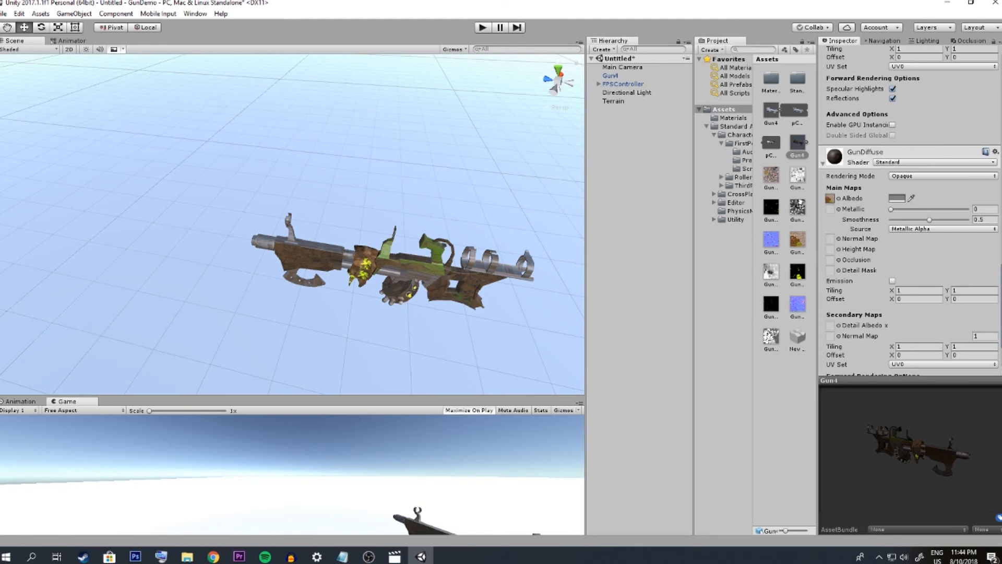
{"action": "left_click", "coordinate": [897, 197]}
{"action": "left_click_drag", "start_coordinate": [842, 218], "coordinate": [839, 179]}
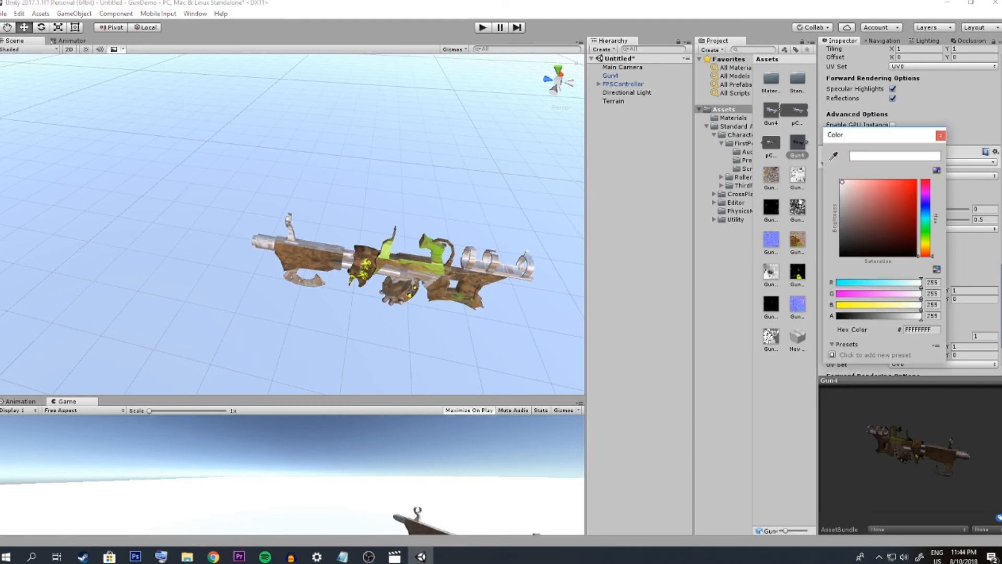
{"action": "left_click", "coordinate": [941, 135]}
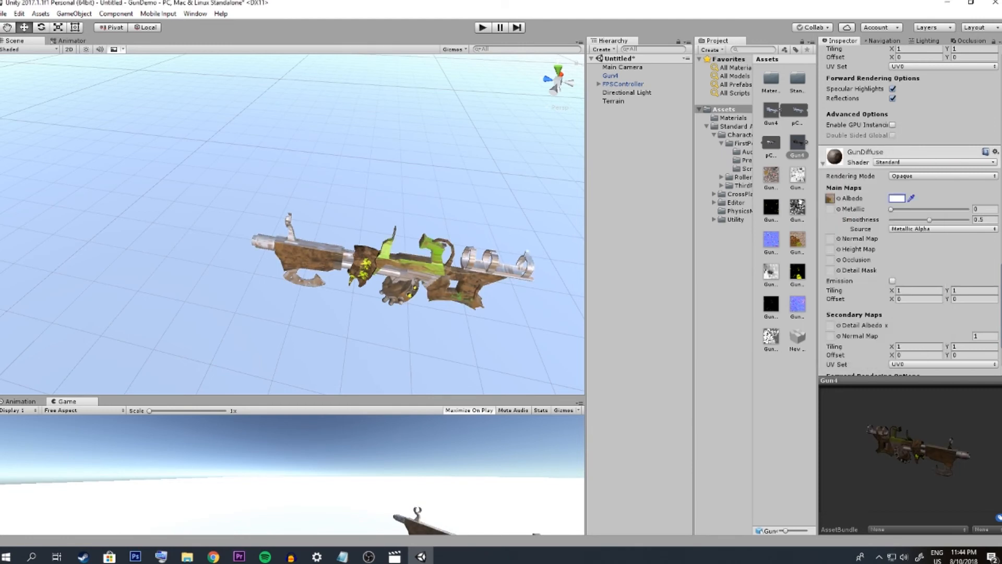
{"action": "left_click", "coordinate": [771, 175]}
{"action": "left_click_drag", "start_coordinate": [771, 176], "coordinate": [830, 198]}
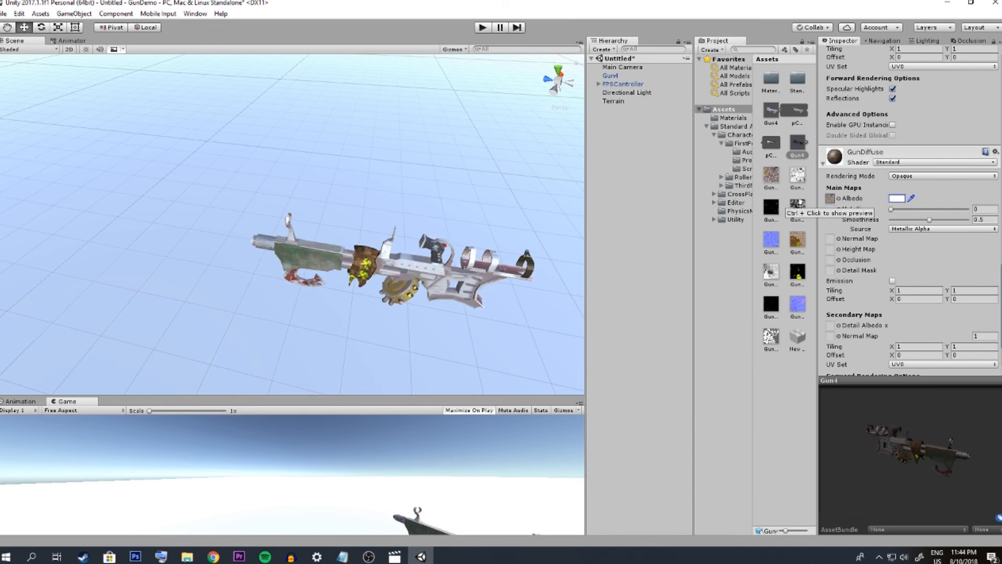
Assign the Gun4_lambert2SG_Emission texture as the Metallic map of the GunDiffuse material and check that texture's import settings
{"action": "left_click_drag", "start_coordinate": [771, 207], "coordinate": [830, 208]}
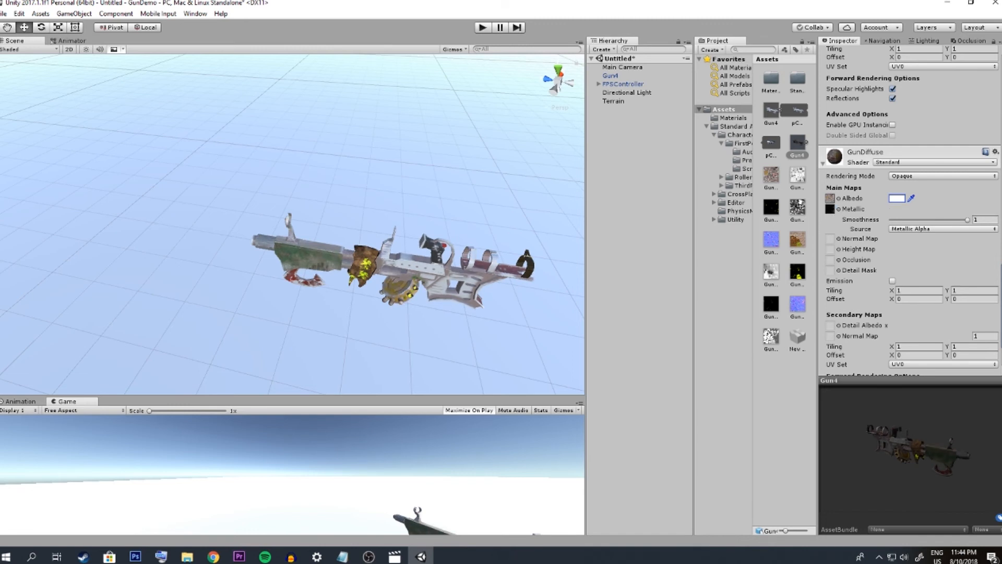
{"action": "left_click", "coordinate": [771, 207]}
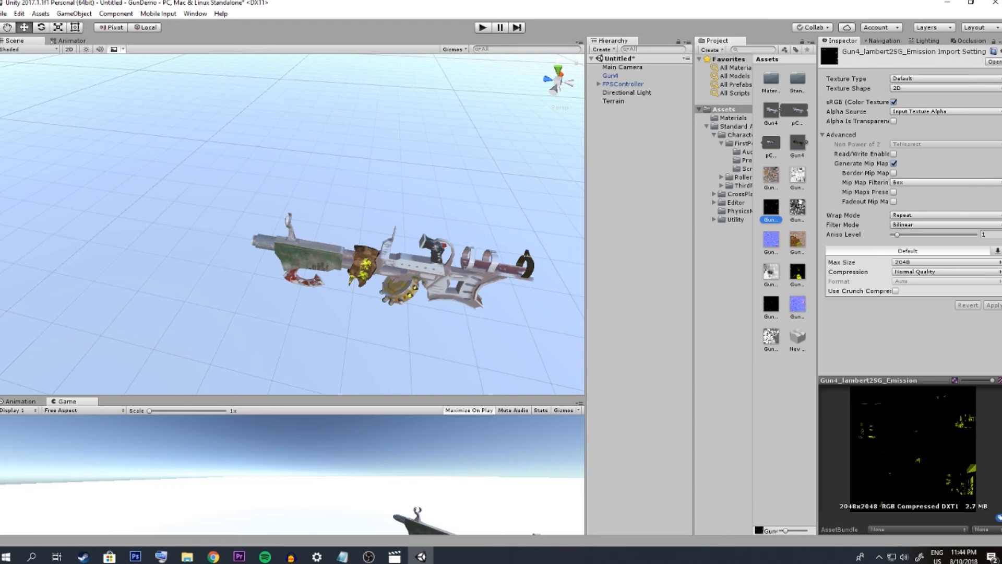
Replace the Metallic map of the Gun4 asset's GunDiffuse material with the Gun4_lambert2SG_MetallicSmoothness texture
{"action": "left_click", "coordinate": [798, 175]}
{"action": "left_click", "coordinate": [798, 207]}
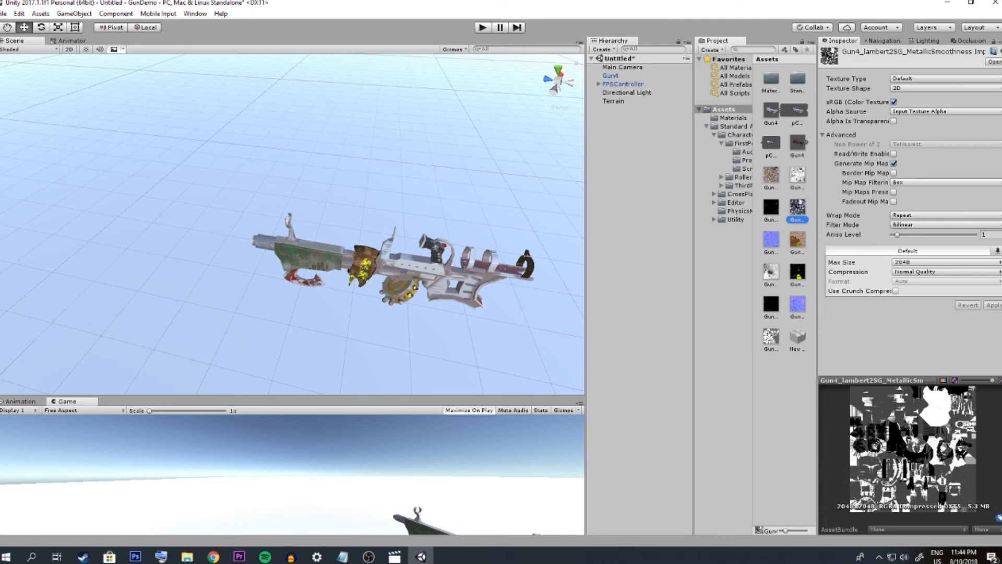
{"action": "left_click", "coordinate": [798, 143]}
{"action": "scroll", "coordinate": [909, 208], "scroll_direction": "down", "scroll_amount": 10}
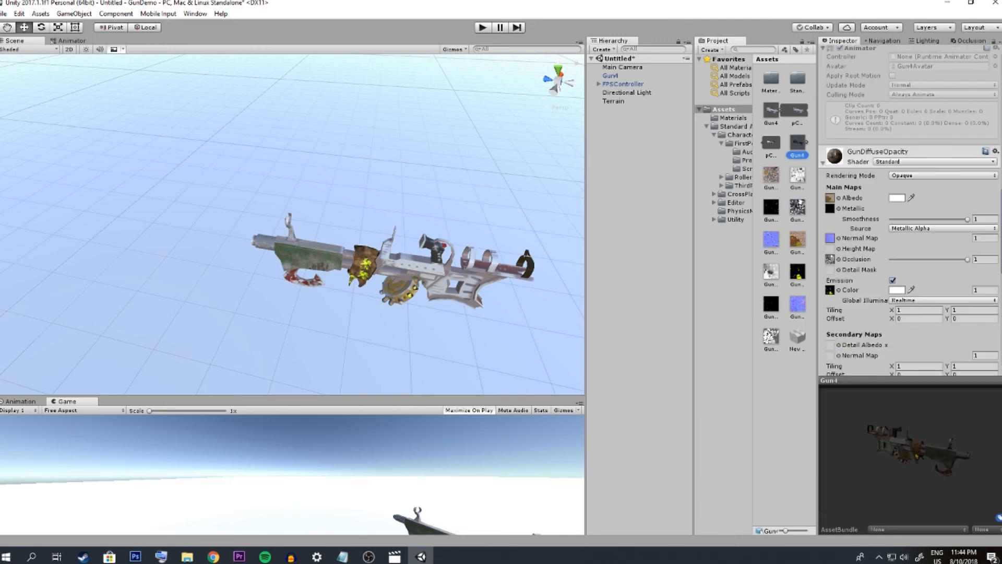
{"action": "scroll", "coordinate": [835, 312], "scroll_direction": "down", "scroll_amount": 6}
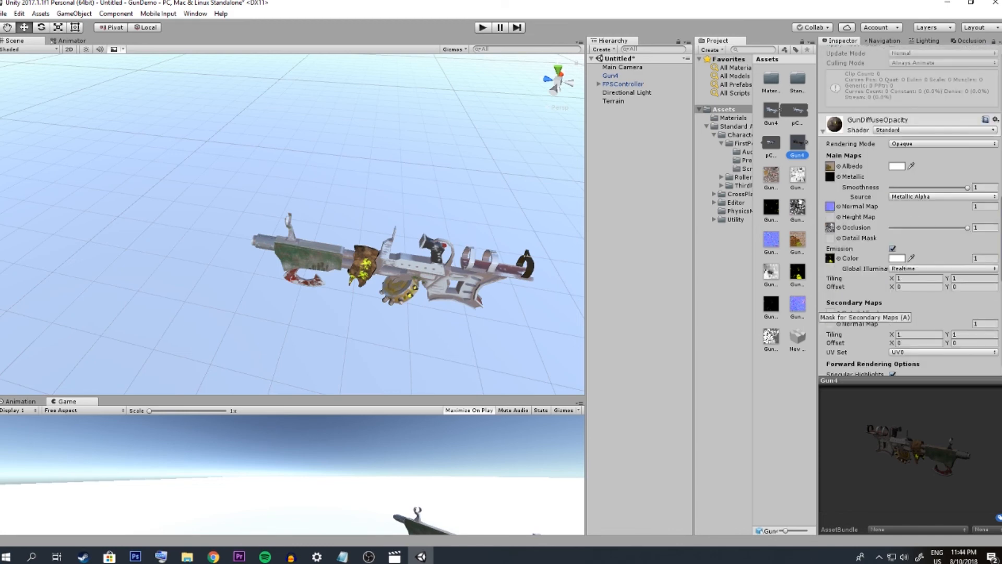
{"action": "scroll", "coordinate": [856, 312], "scroll_direction": "down", "scroll_amount": 3}
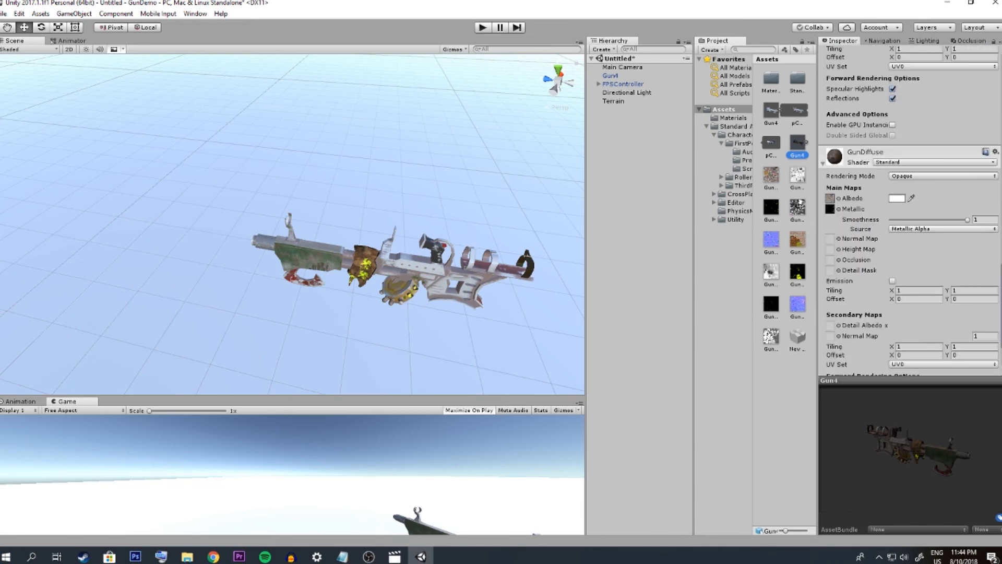
{"action": "left_click_drag", "start_coordinate": [797, 207], "coordinate": [830, 210]}
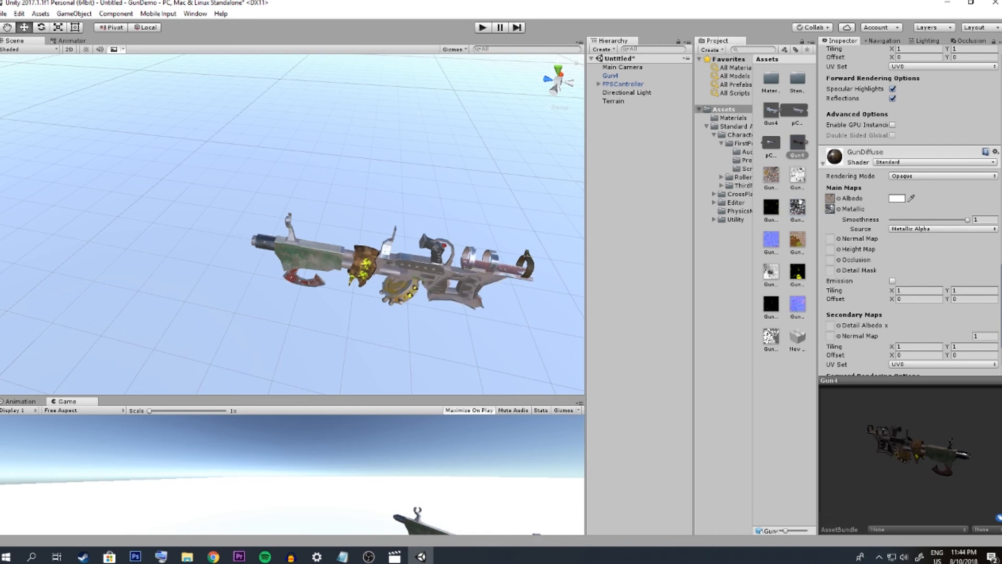
Assign the blue normal texture and the mostly white texture beside the albedo texture as GunDiffuse's Normal Map and Occlusion map
{"action": "left_click_drag", "start_coordinate": [771, 239], "coordinate": [830, 240]}
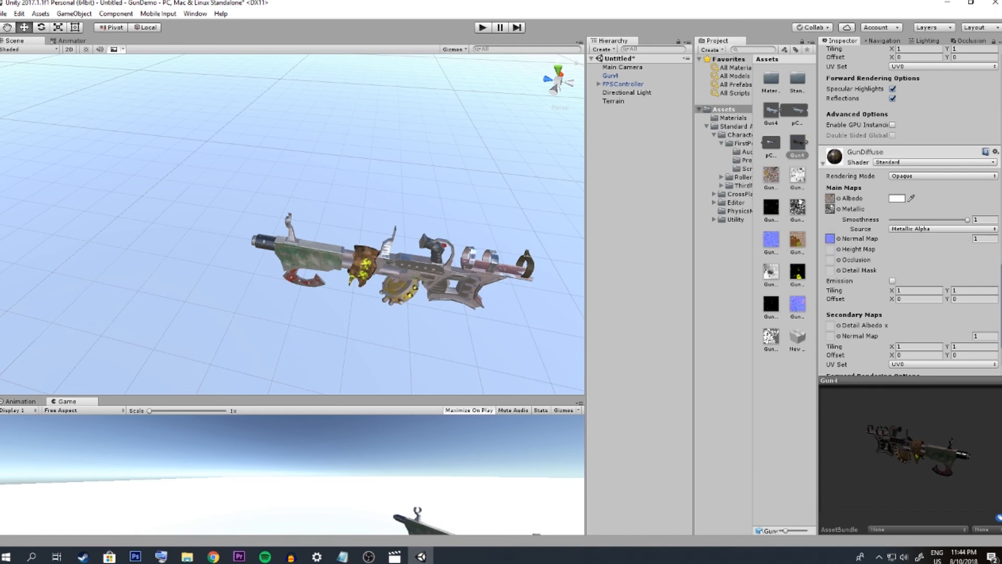
{"action": "left_click_drag", "start_coordinate": [797, 174], "coordinate": [830, 259]}
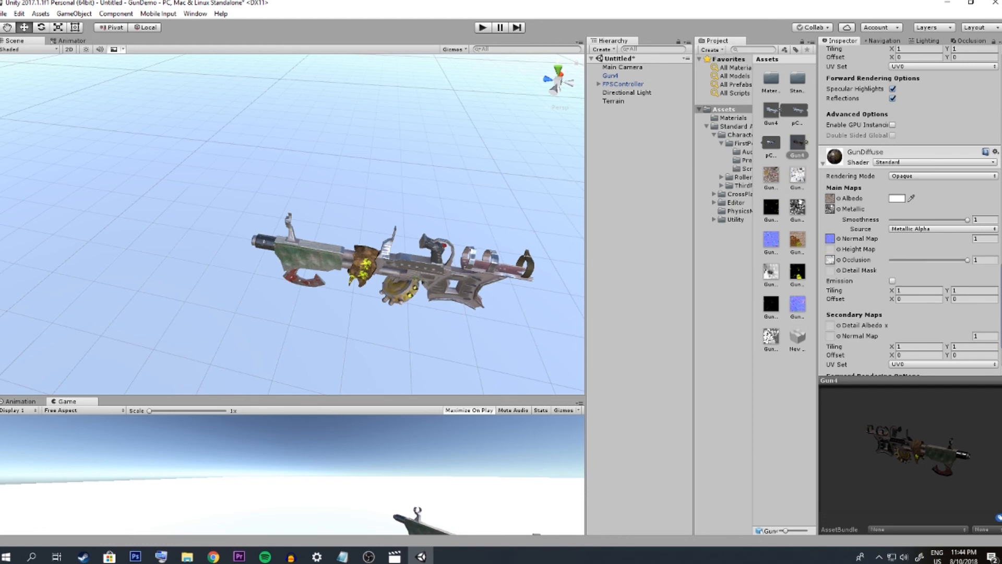
Enable Emission on the GunDiffuse material and assign the Gun4_lambert2SG_Emission texture as its emission colour map
{"action": "left_click", "coordinate": [771, 207]}
{"action": "left_click_drag", "start_coordinate": [771, 208], "coordinate": [830, 270]}
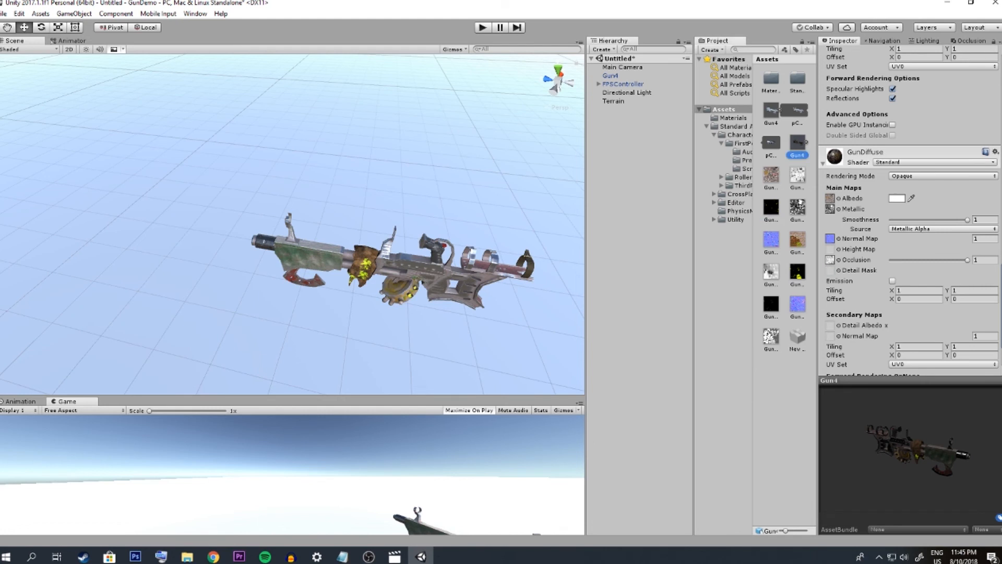
{"action": "scroll", "coordinate": [909, 210], "scroll_direction": "down", "scroll_amount": 3}
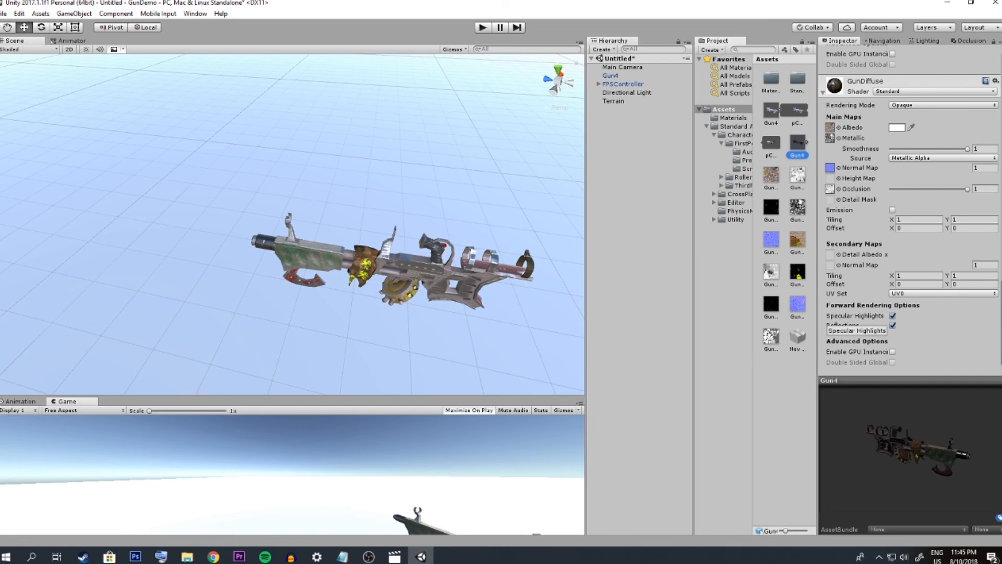
{"action": "left_click", "coordinate": [893, 210]}
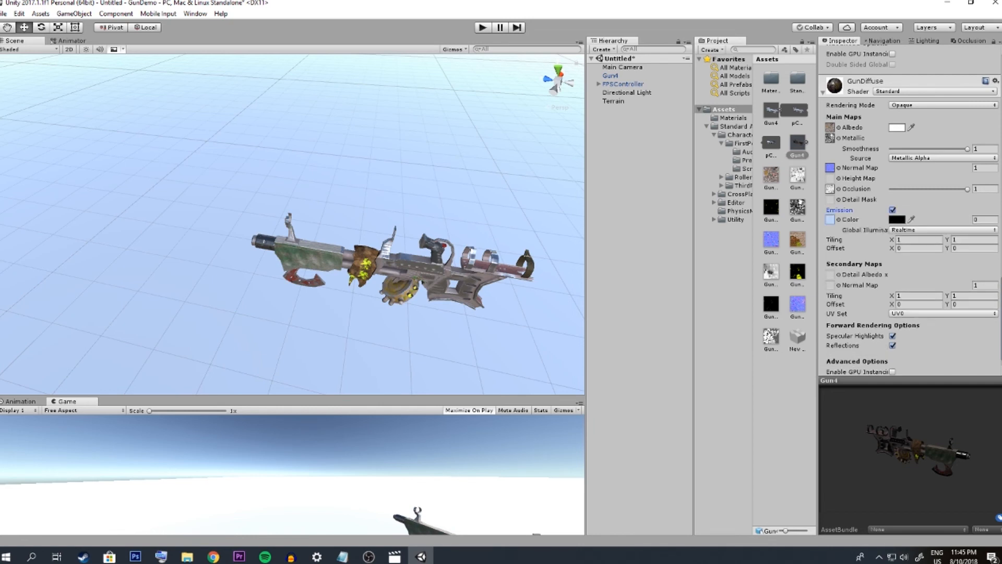
{"action": "left_click_drag", "start_coordinate": [771, 207], "coordinate": [830, 220]}
Play-test the scene twice to check the textured gun in the game view, stopping play mode after each run
{"action": "left_click_drag", "start_coordinate": [397, 251], "coordinate": [209, 246], "text": "alt"}
{"action": "scroll", "coordinate": [365, 245], "scroll_direction": "down", "scroll_amount": 5}
{"action": "key", "text": "ctrl+p"}
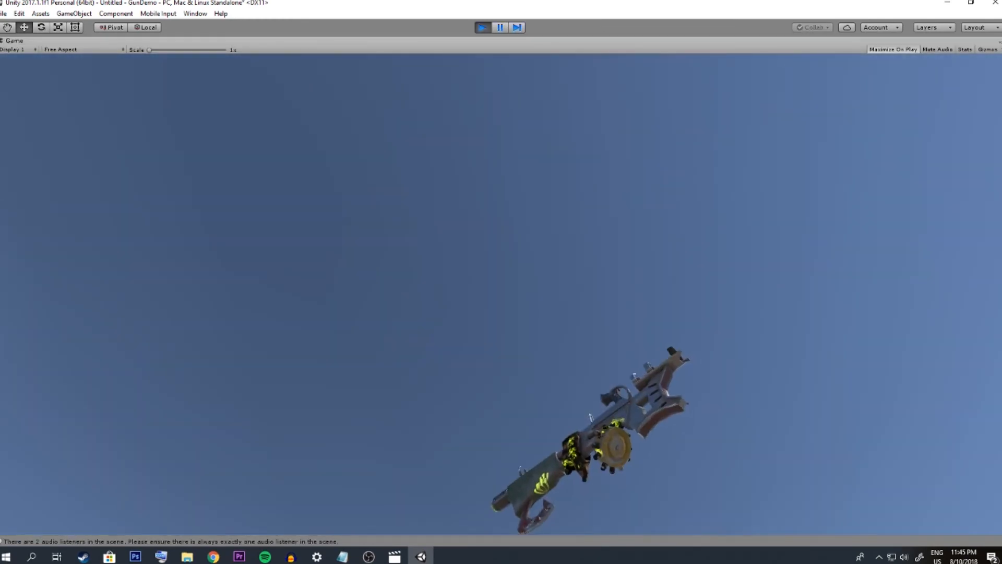
{"action": "key", "text": "ctrl+p"}
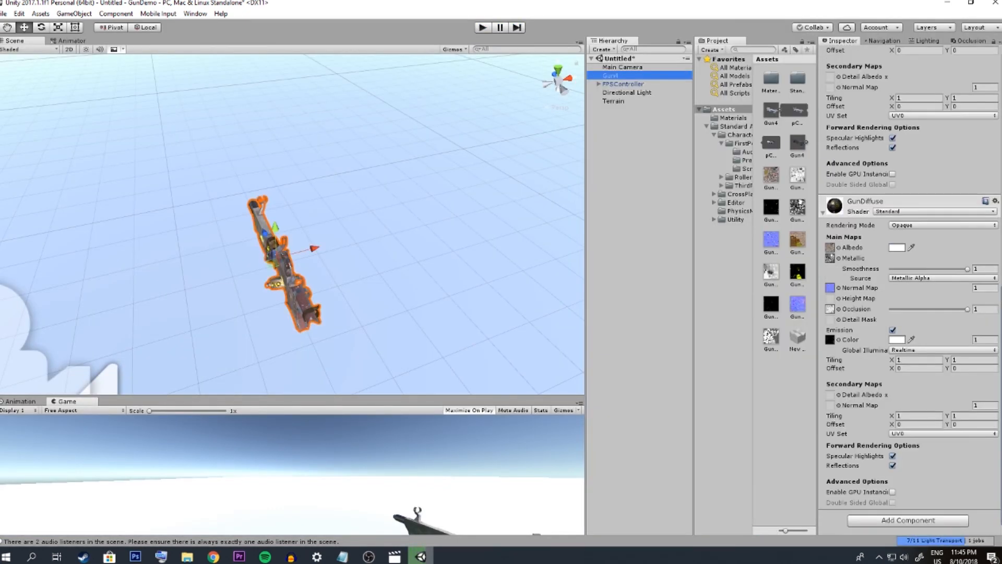
{"action": "key", "text": "ctrl+p"}
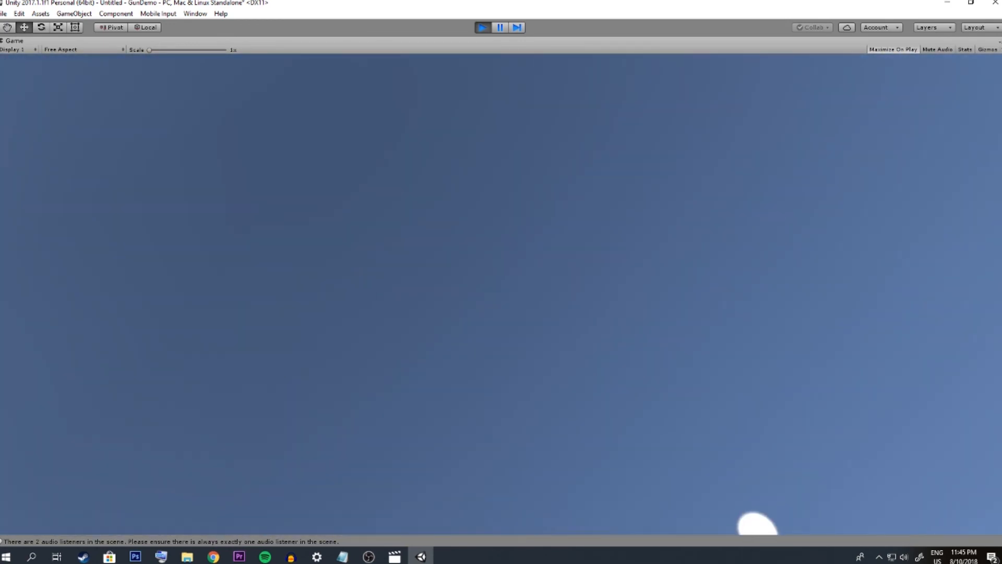
{"action": "key", "text": "ctrl+p"}
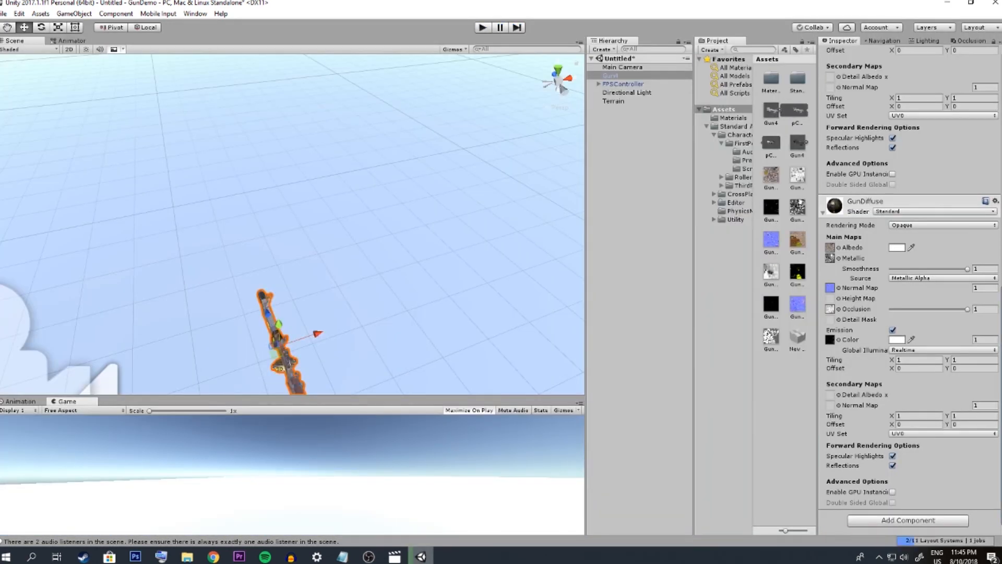